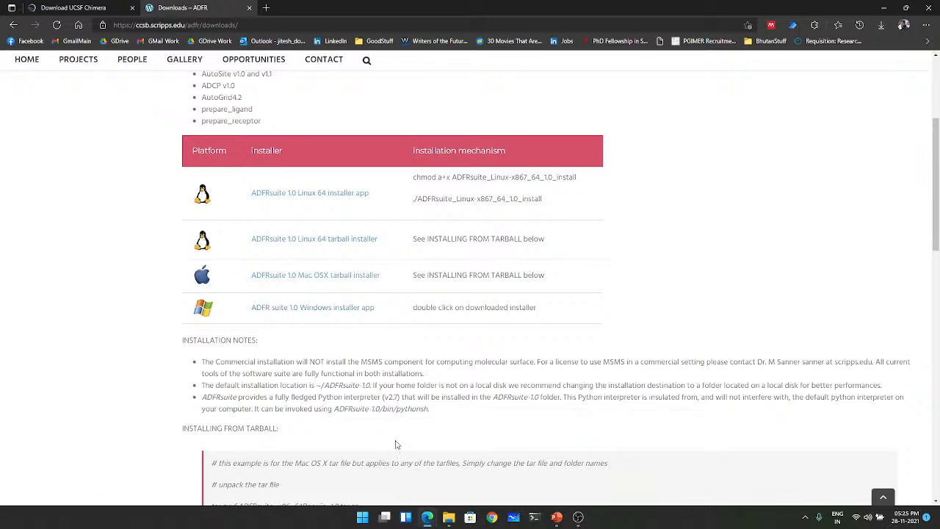
- Switch to File Explorer and open the bin folder of ADFRsuite-1.0 under Program Files (x86) on the C: drive
{"action": "left_click", "coordinate": [449, 518]}
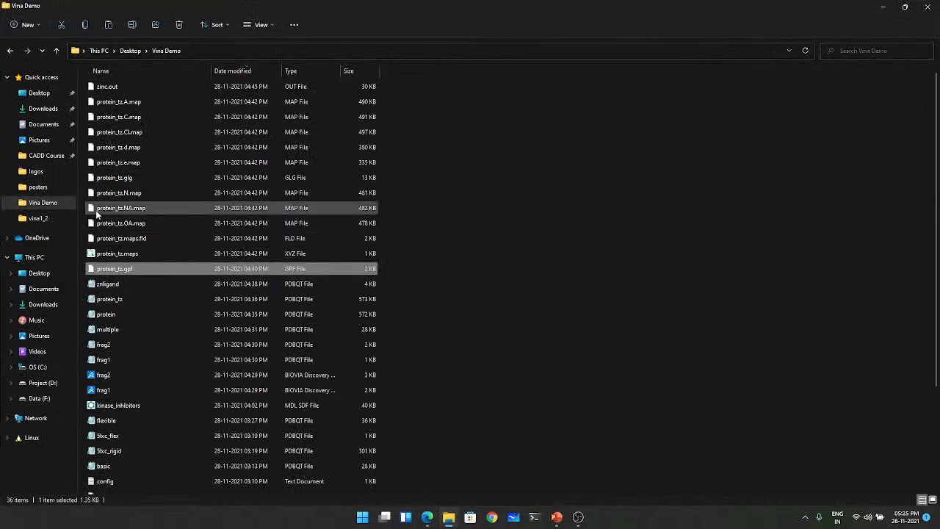
{"action": "left_click", "coordinate": [38, 366]}
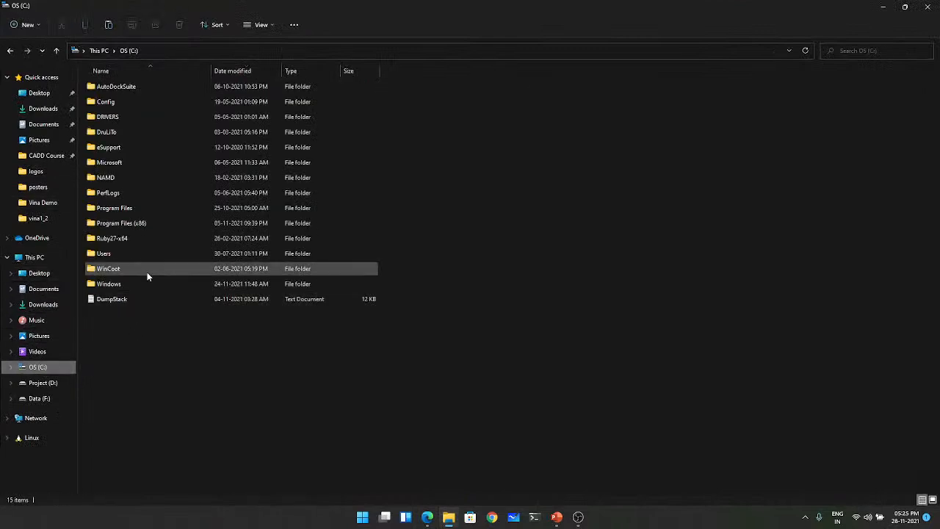
{"action": "left_click", "coordinate": [135, 224]}
{"action": "double_click", "coordinate": [135, 224]}
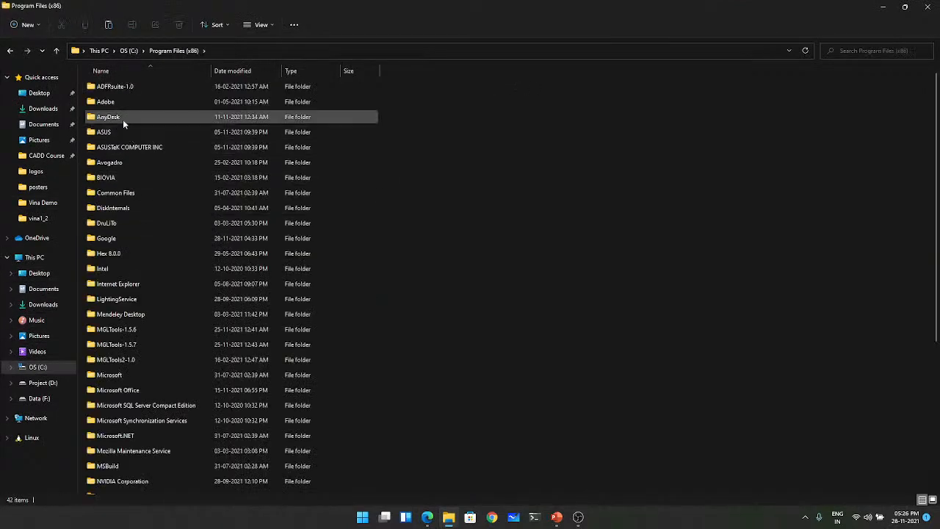
{"action": "double_click", "coordinate": [111, 87]}
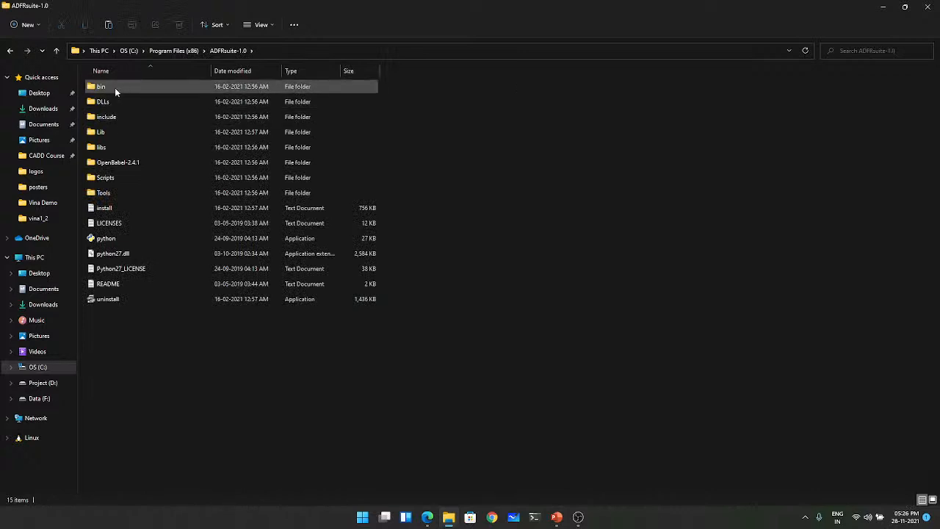
{"action": "double_click", "coordinate": [115, 87]}
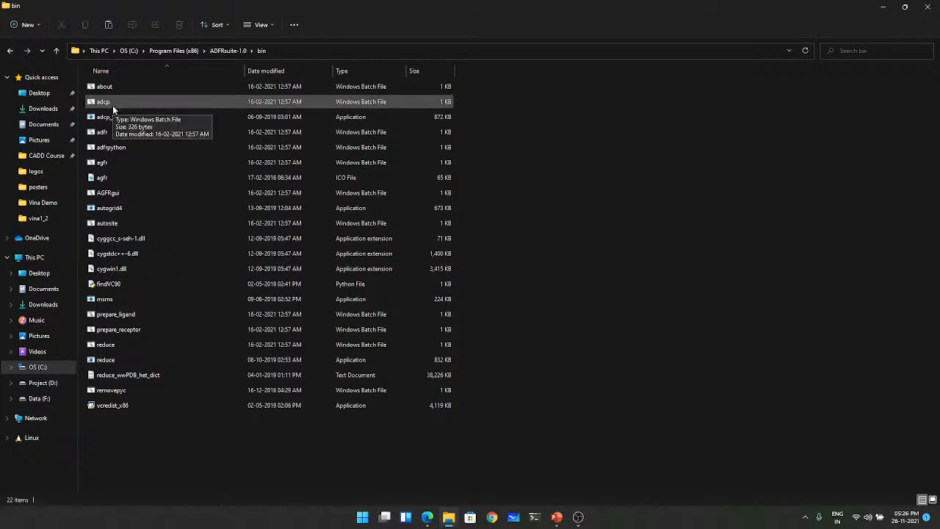
- Point out the prepare_ligand and prepare_receptor batch files in the bin folder
{"action": "left_click", "coordinate": [122, 315]}
{"action": "left_click", "coordinate": [123, 331]}
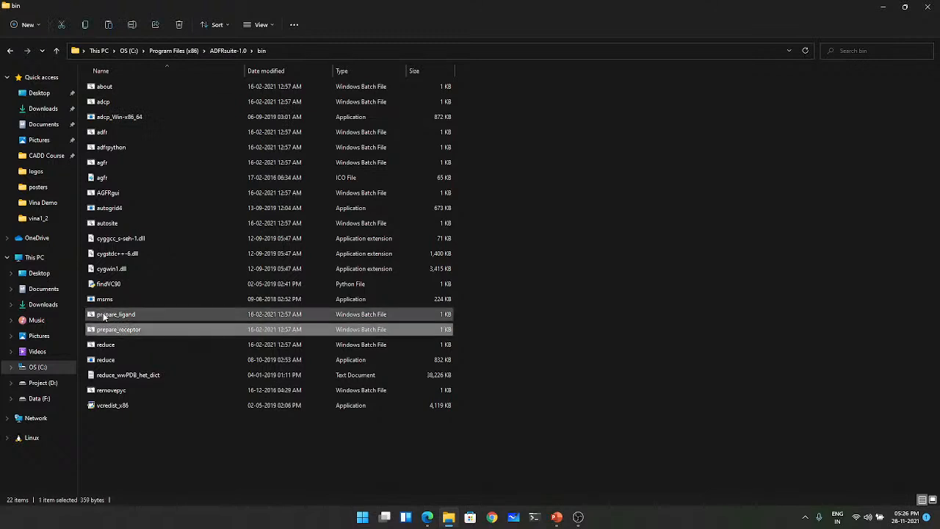
{"action": "left_click", "coordinate": [102, 316]}
{"action": "left_click", "coordinate": [134, 331]}
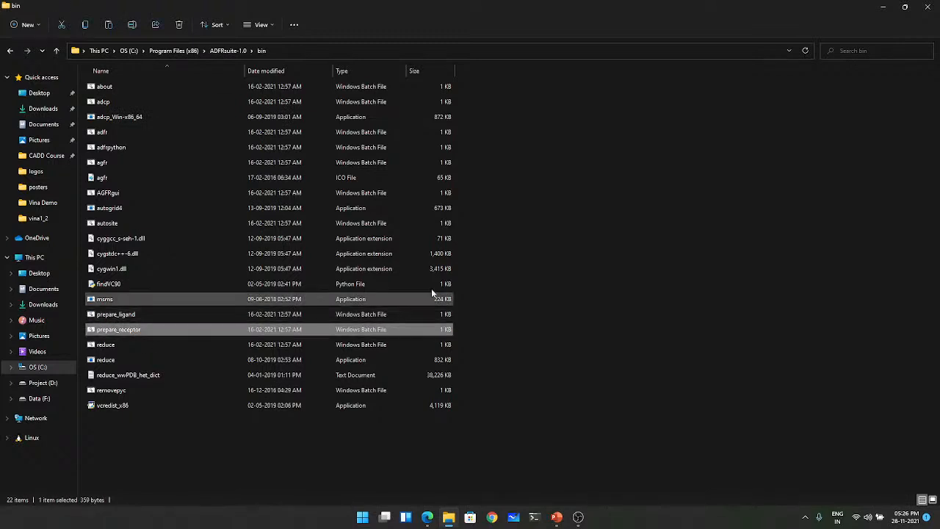
- Return to the slide show and view the Open Babel installation page linked on the slide, including its Windows installer entry
{"action": "left_click", "coordinate": [885, 9]}
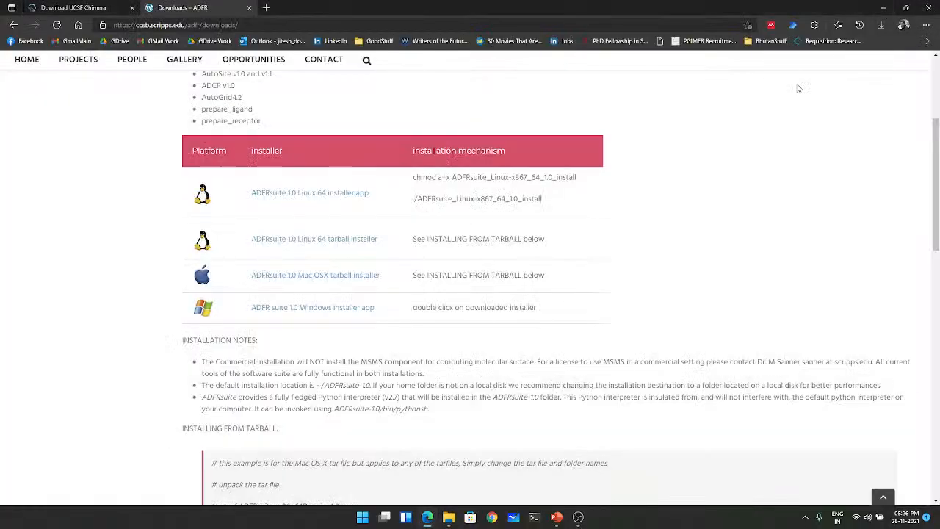
{"action": "left_click", "coordinate": [885, 9]}
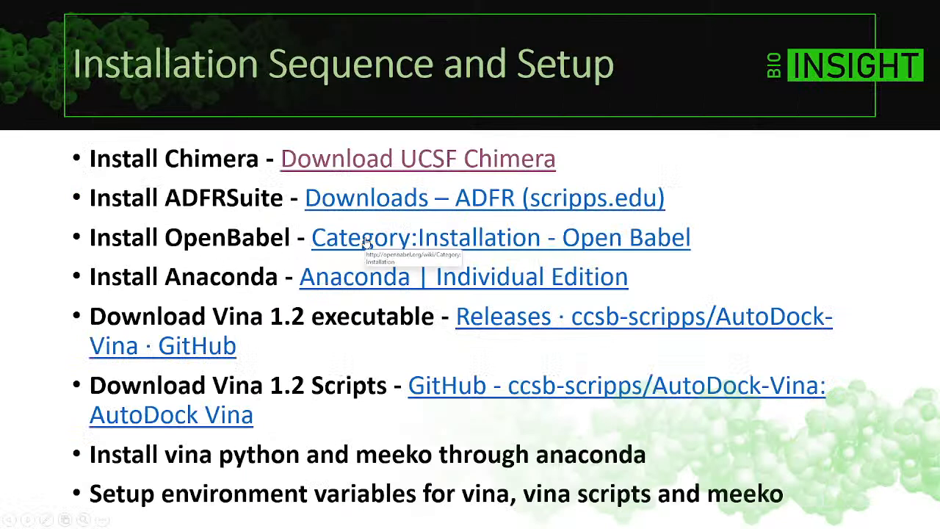
{"action": "left_click", "coordinate": [365, 241]}
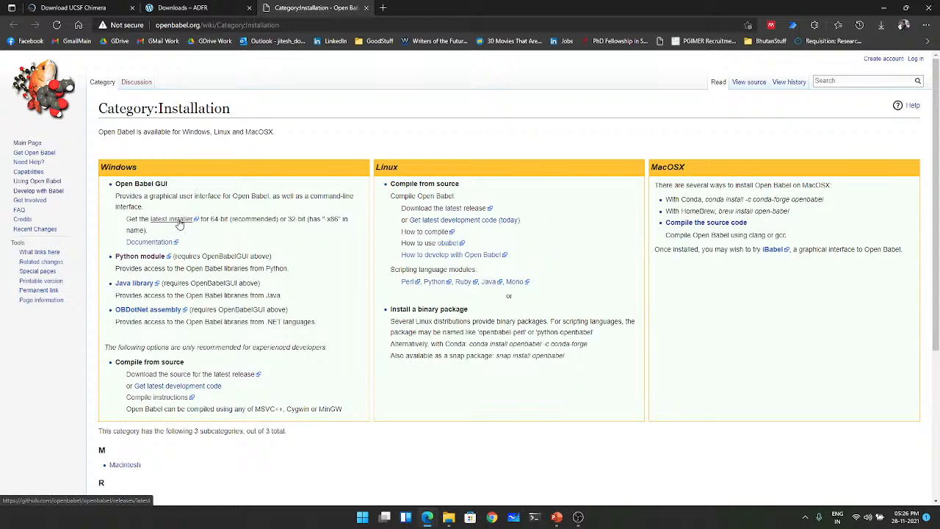
{"action": "left_click", "coordinate": [884, 8]}
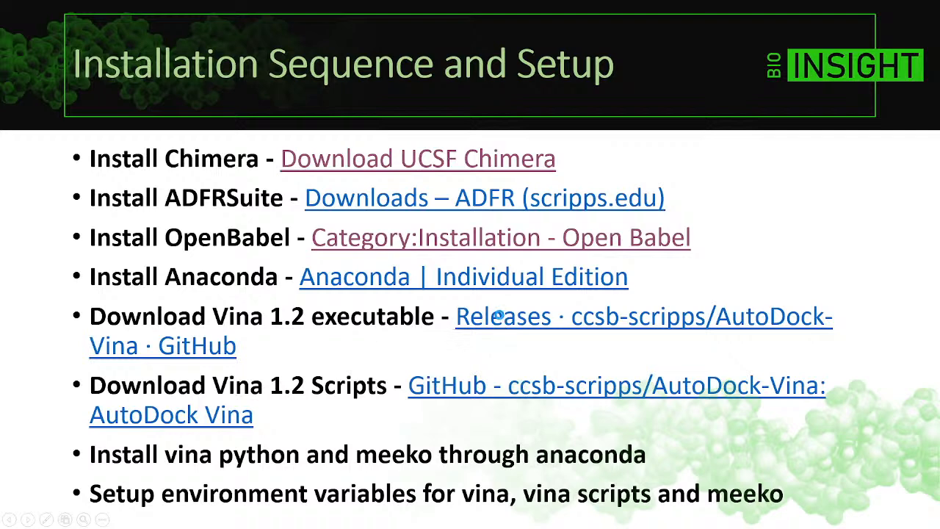
- Open the AutoDock Vina releases page linked on the slide and review the v1.2.3 release notes and platform executables
{"action": "left_click", "coordinate": [500, 316]}
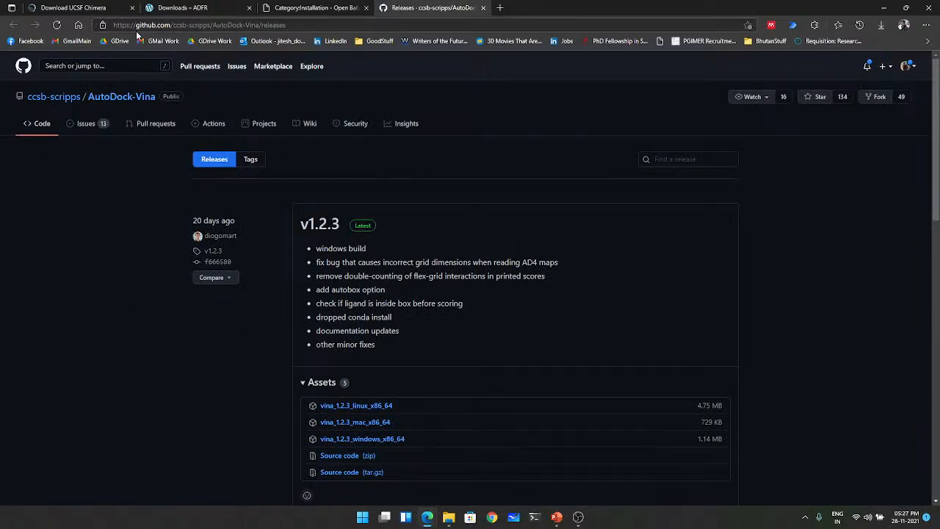
{"action": "scroll", "coordinate": [424, 275], "scroll_direction": "down", "scroll_amount": 1}
{"action": "scroll", "coordinate": [423, 273], "scroll_direction": "down", "scroll_amount": 1}
{"action": "scroll", "coordinate": [423, 273], "scroll_direction": "up", "scroll_amount": 2}
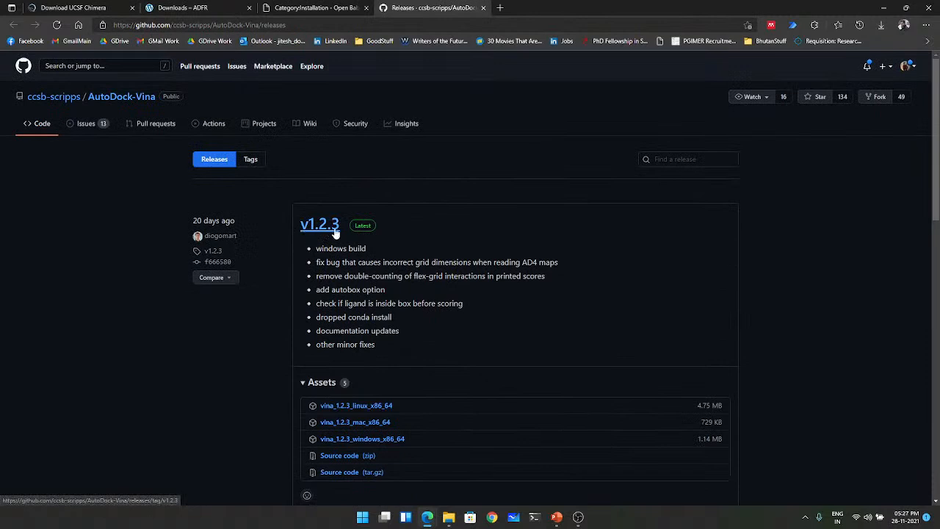
{"action": "scroll", "coordinate": [336, 236], "scroll_direction": "down", "scroll_amount": 2}
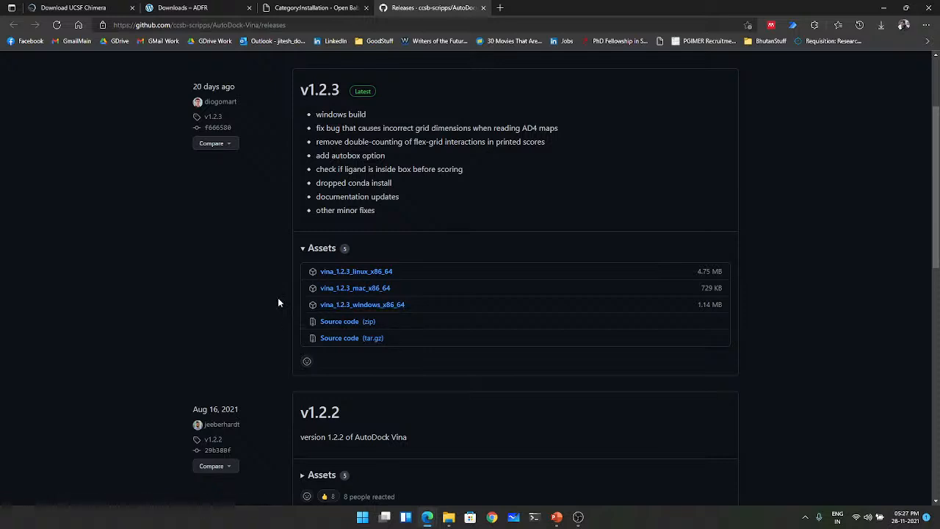
{"action": "scroll", "coordinate": [277, 302], "scroll_direction": "up", "scroll_amount": 1}
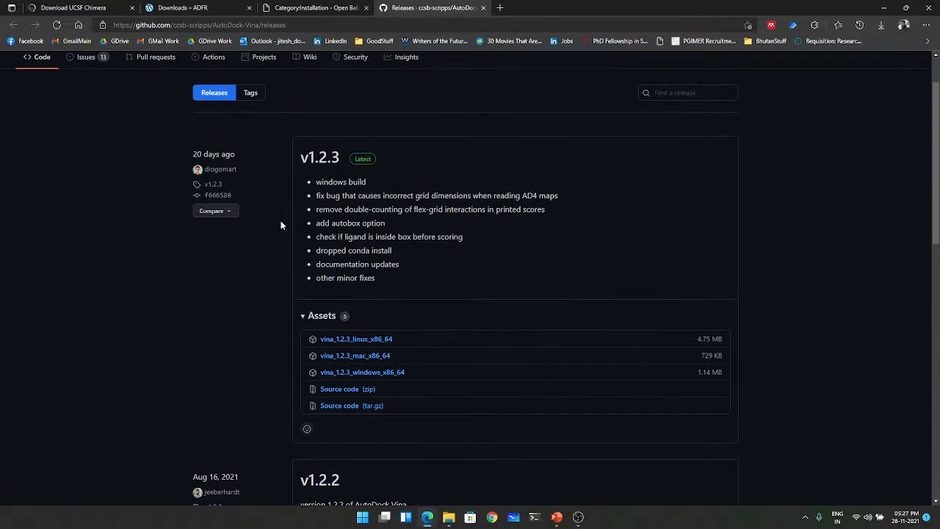
{"action": "scroll", "coordinate": [272, 309], "scroll_direction": "up", "scroll_amount": 1}
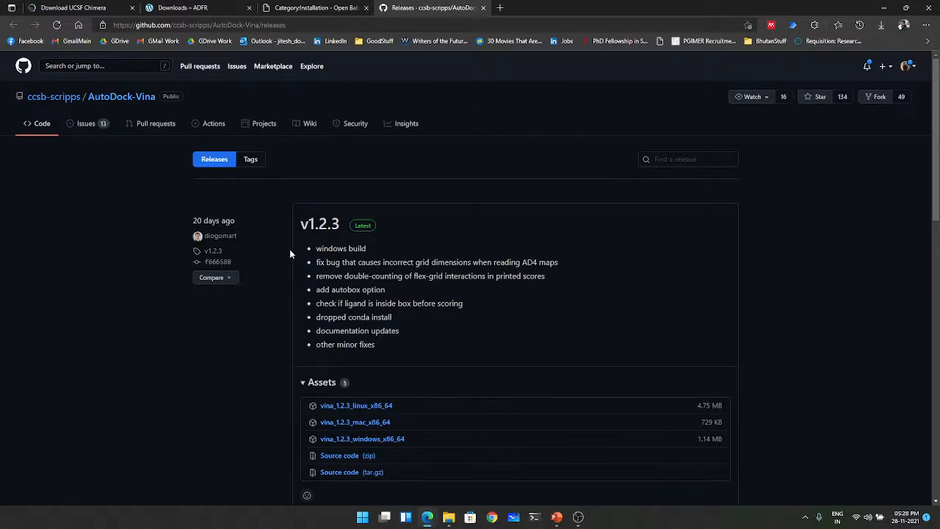
- Go to the AutoDock-Vina repository's main page and display its code clone and ZIP download options
{"action": "left_click", "coordinate": [127, 99]}
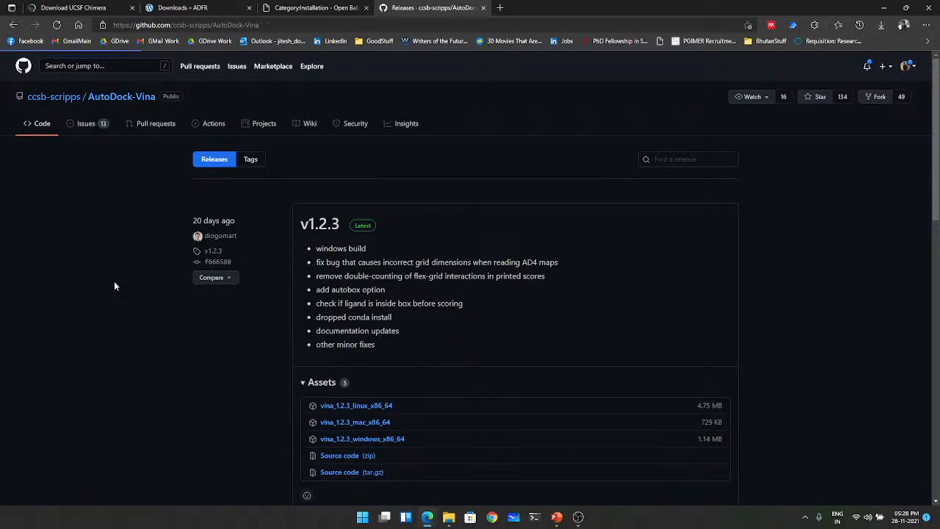
{"action": "scroll", "coordinate": [141, 334], "scroll_direction": "down", "scroll_amount": 2}
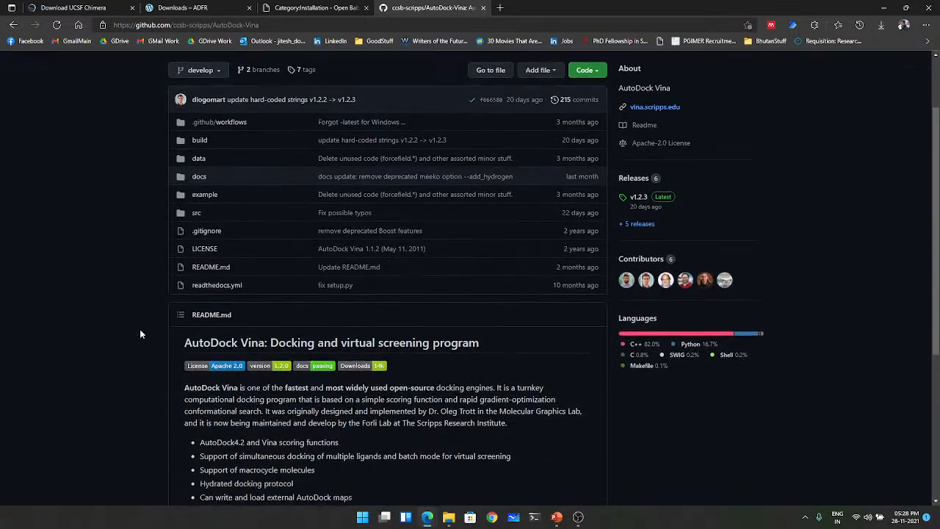
{"action": "scroll", "coordinate": [140, 335], "scroll_direction": "up", "scroll_amount": 2}
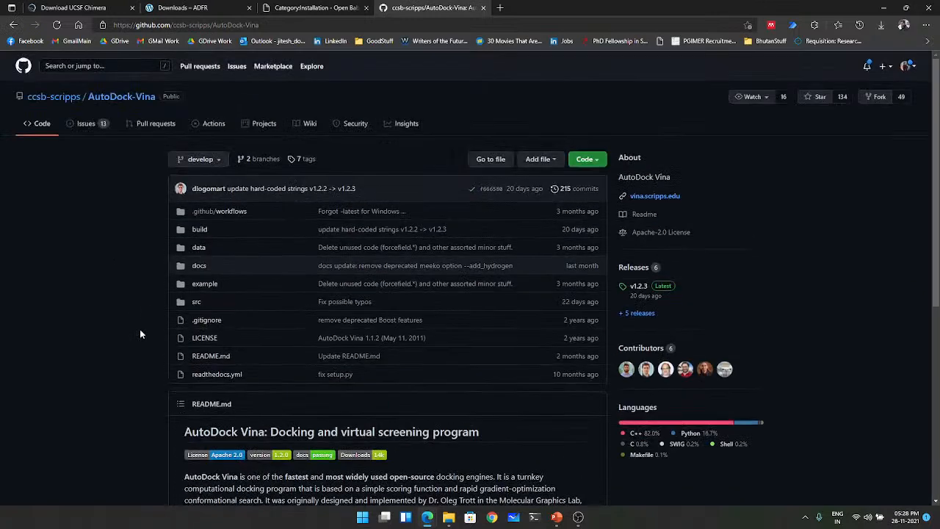
{"action": "left_click", "coordinate": [586, 162]}
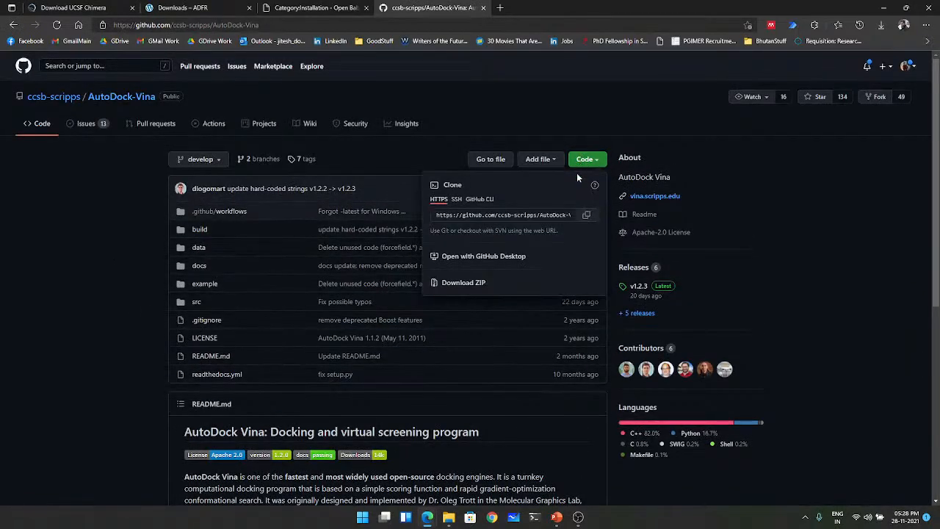
- Switch to File Explorer, open AutoDock-Vina-develop in Downloads, and check the contents of its data subfolder
{"action": "left_click", "coordinate": [449, 517]}
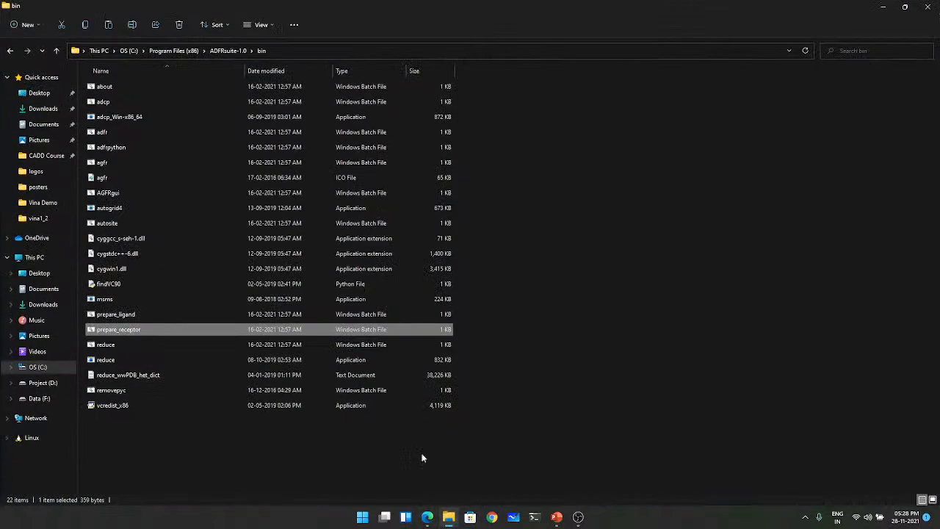
{"action": "left_click", "coordinate": [44, 108]}
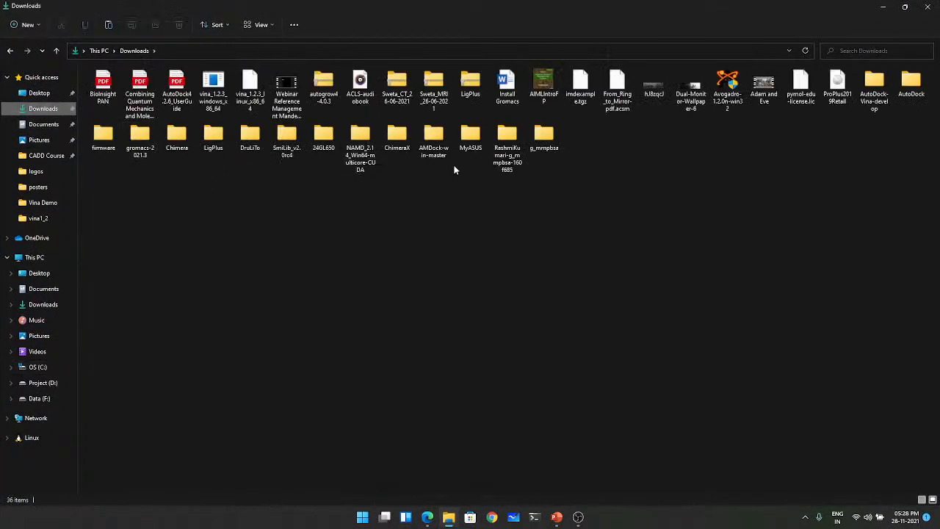
{"action": "double_click", "coordinate": [878, 91]}
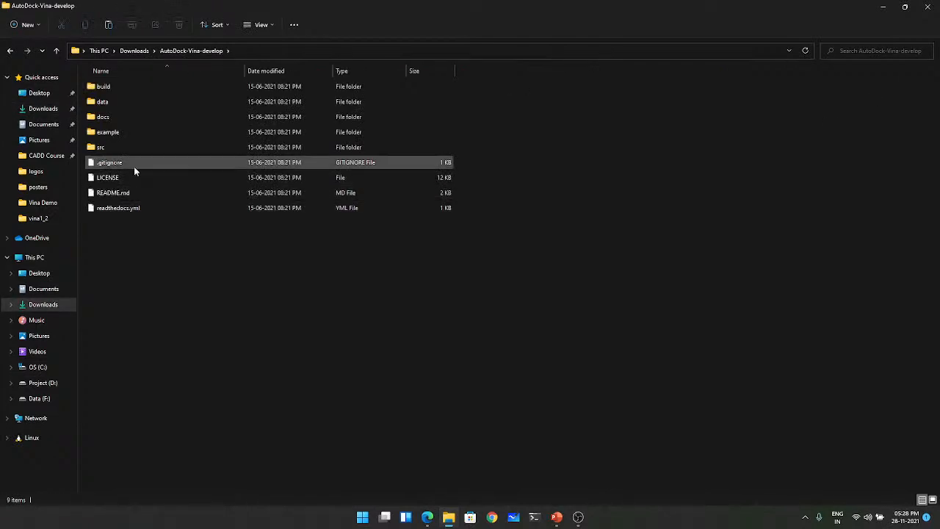
{"action": "double_click", "coordinate": [118, 101]}
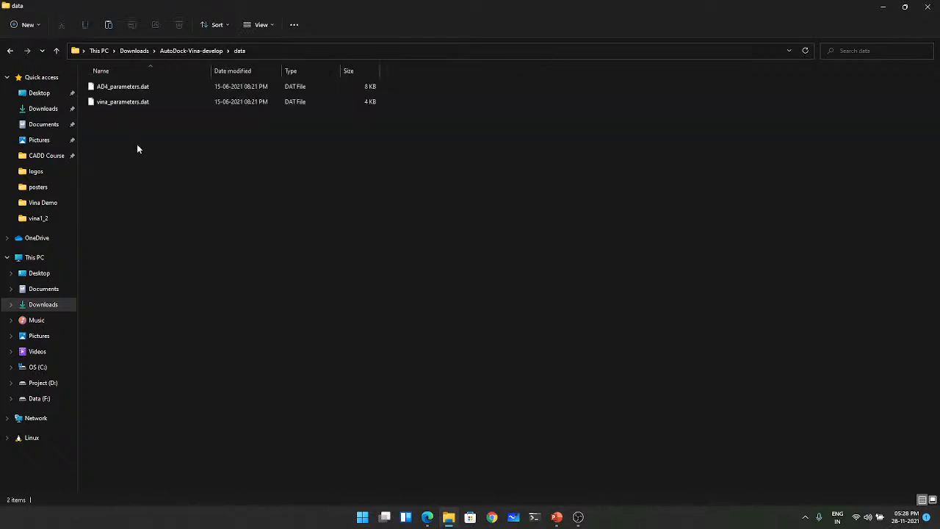
{"action": "key", "text": "BackSpace"}
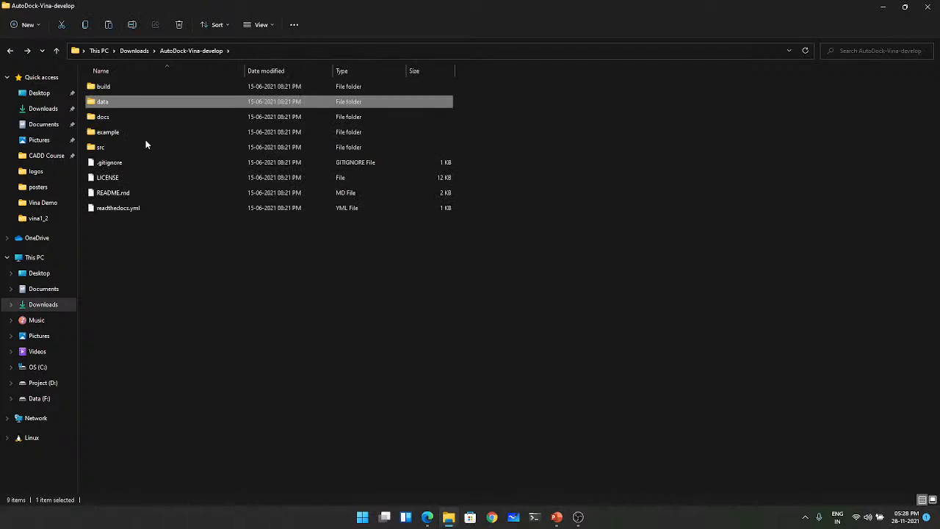
- Open the autodock_scripts folder inside example and point out the prepare_flexreceptor, mapwater and zinc_pseudo scripts
{"action": "double_click", "coordinate": [110, 131]}
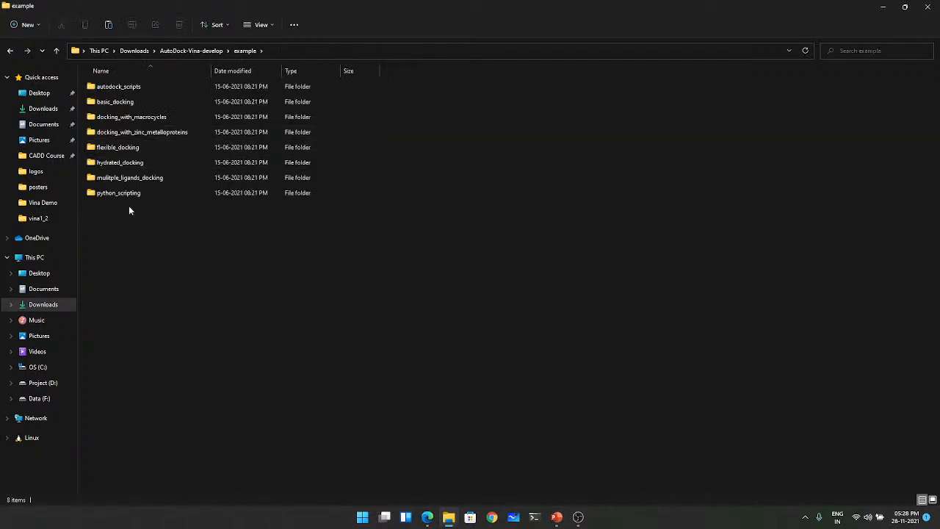
{"action": "double_click", "coordinate": [144, 87]}
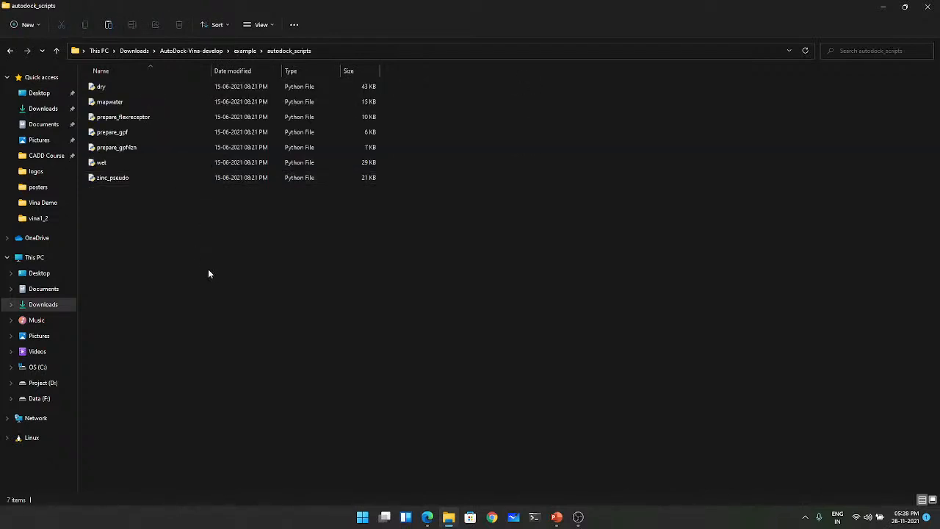
{"action": "left_click", "coordinate": [117, 119]}
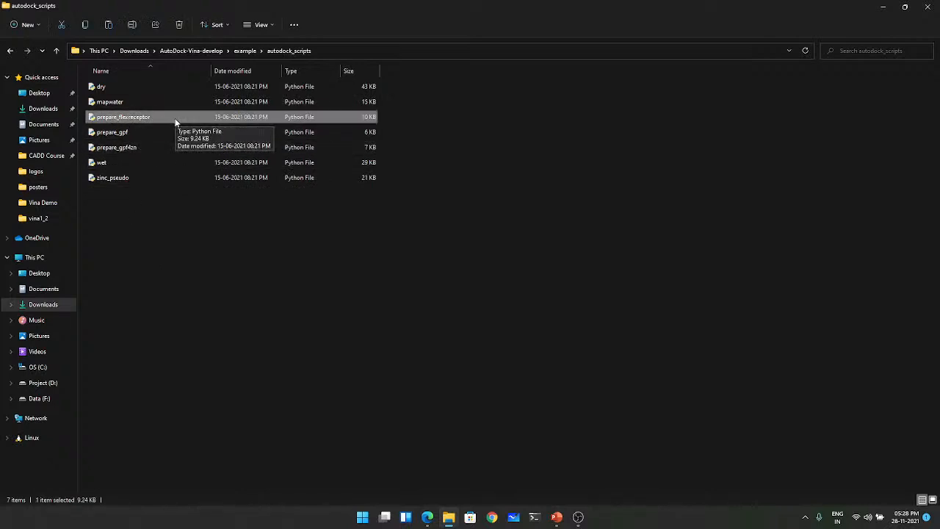
{"action": "left_click", "coordinate": [125, 102]}
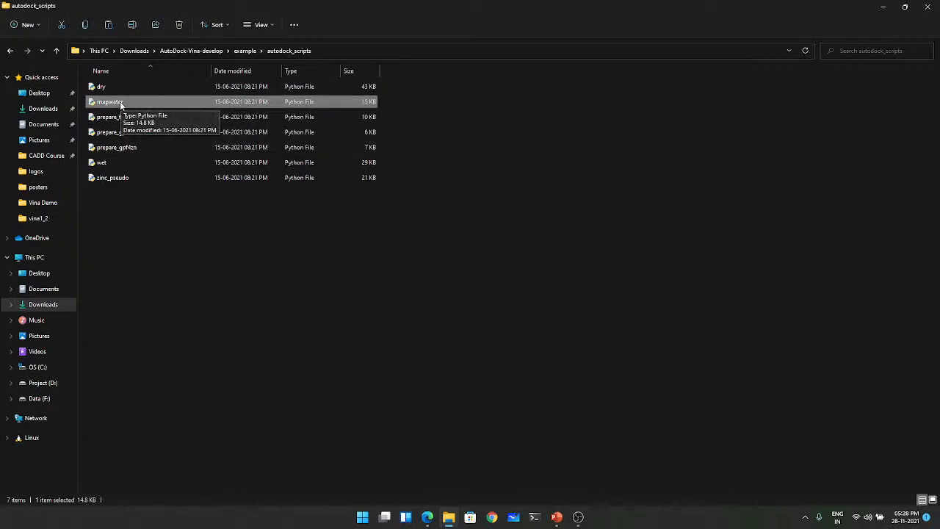
{"action": "left_click", "coordinate": [130, 234]}
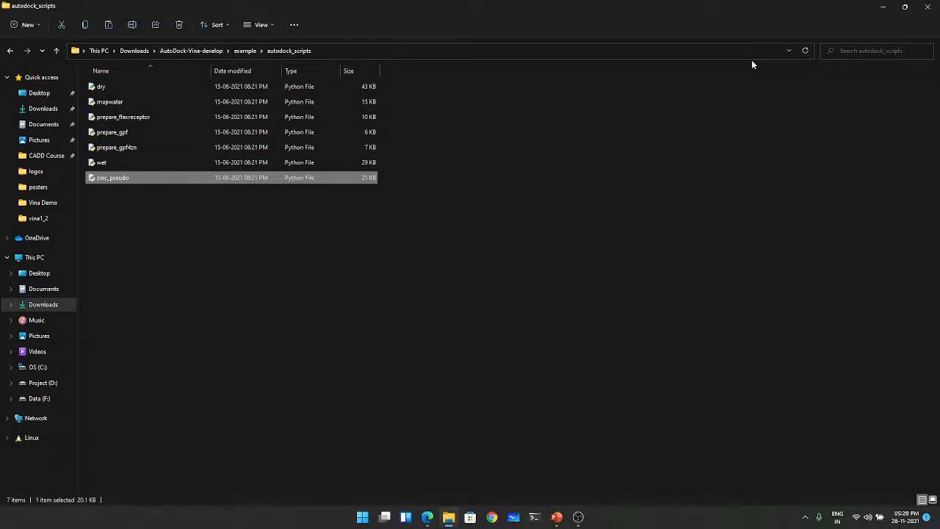
- Leave File Explorer, dismiss the repository's code download options, and return to the Installation Sequence and Setup slide show
{"action": "left_click", "coordinate": [883, 8]}
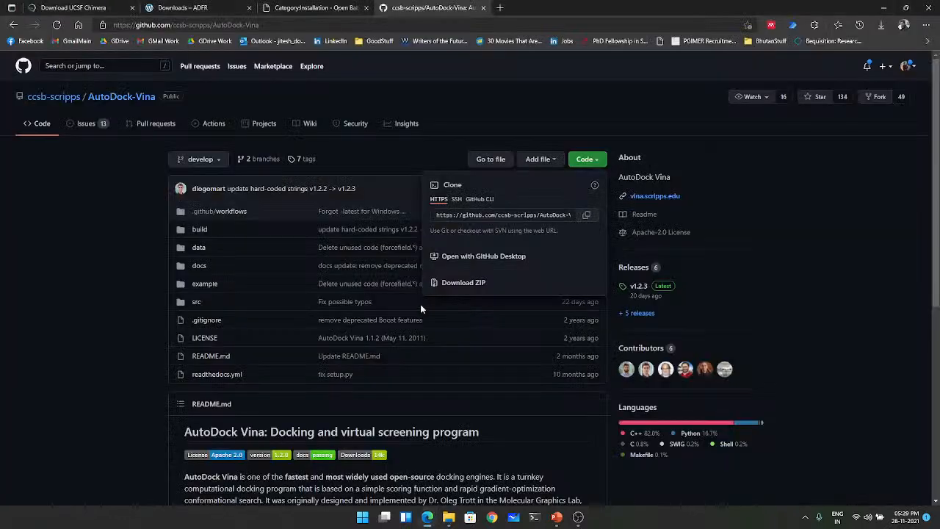
{"action": "left_click", "coordinate": [72, 319]}
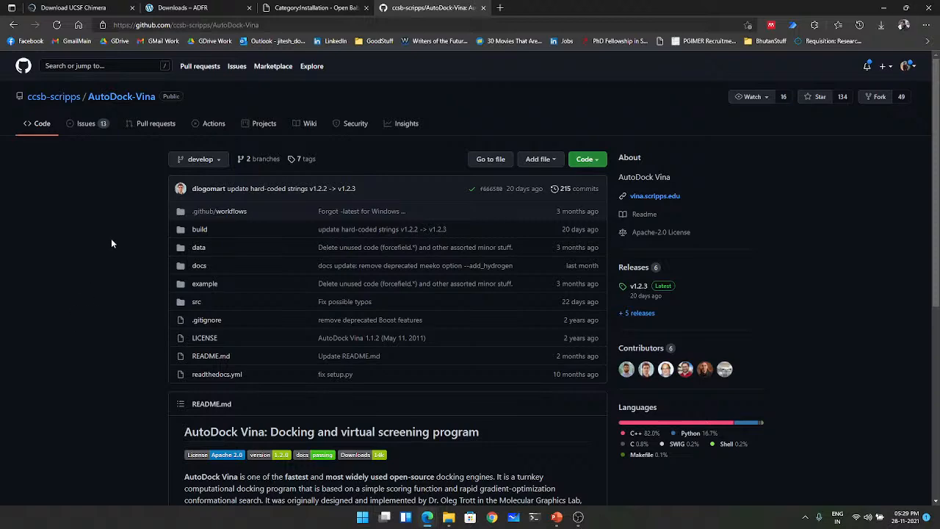
{"action": "mouse_move", "coordinate": [557, 517]}
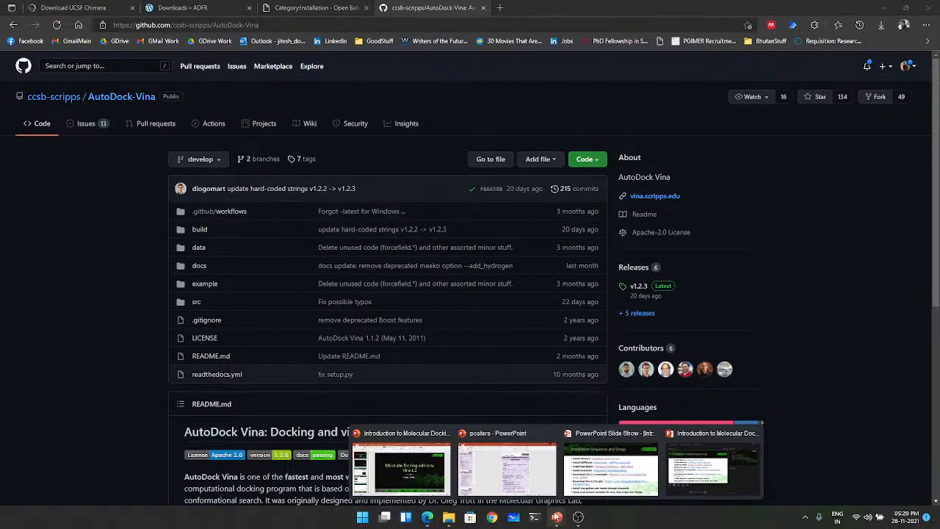
{"action": "left_click", "coordinate": [626, 484]}
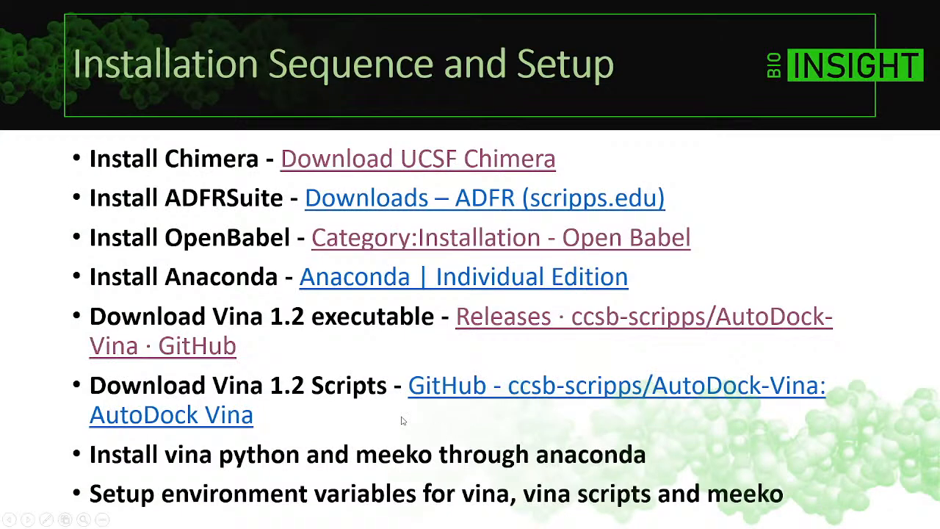
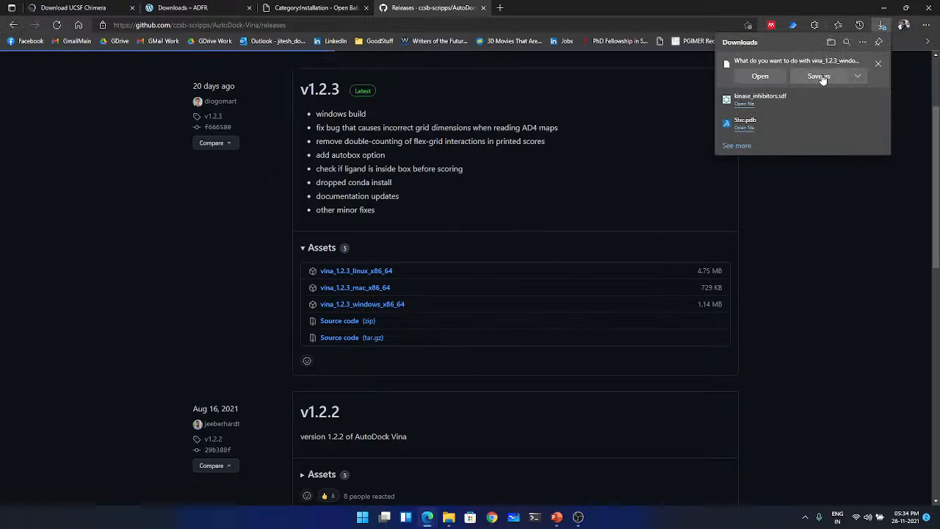
- Save the vina_1.2.3_windows_x86_64 download into the Demo folder on the Desktop and view that folder in File Explorer
{"action": "left_click", "coordinate": [822, 76]}
{"action": "left_click", "coordinate": [43, 86]}
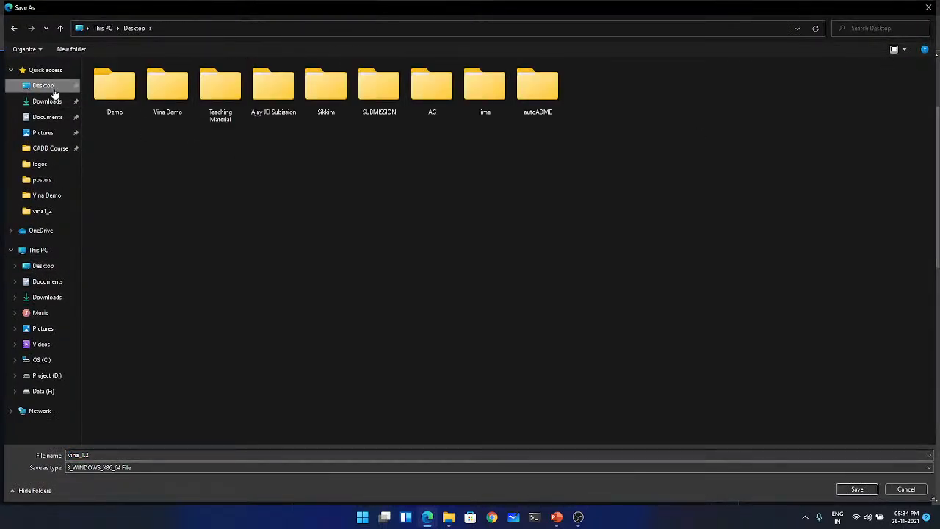
{"action": "double_click", "coordinate": [113, 88]}
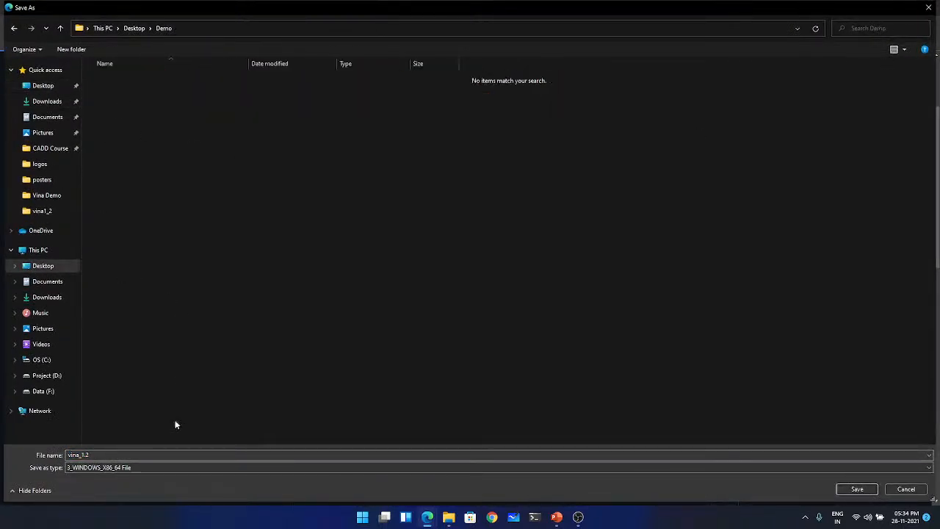
{"action": "left_click", "coordinate": [857, 489]}
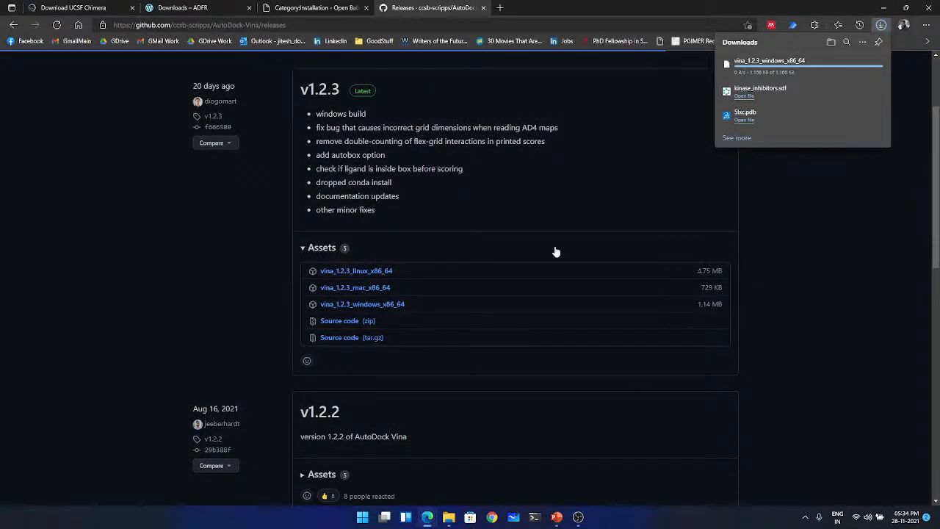
{"action": "left_click", "coordinate": [448, 516]}
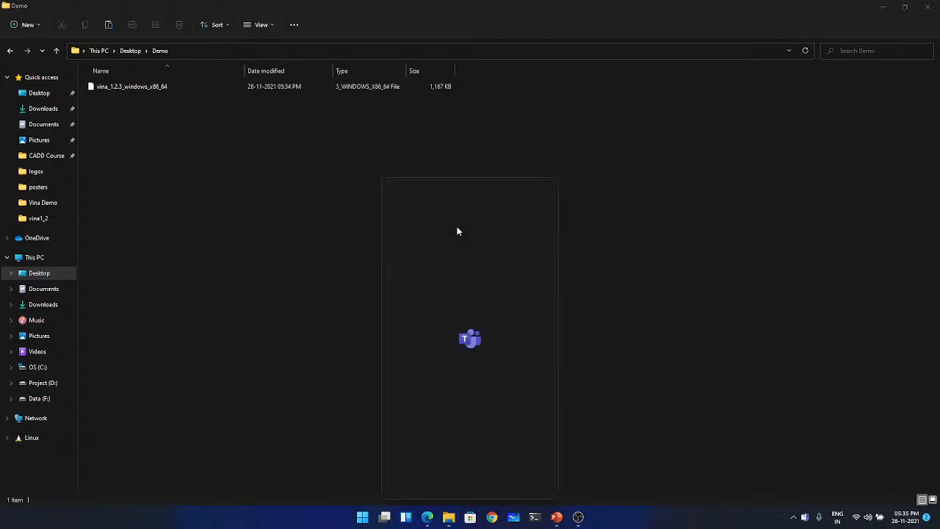
- Launch UCSF Chimera and maximize its window
{"action": "left_click", "coordinate": [363, 517]}
{"action": "type", "text": "c"}
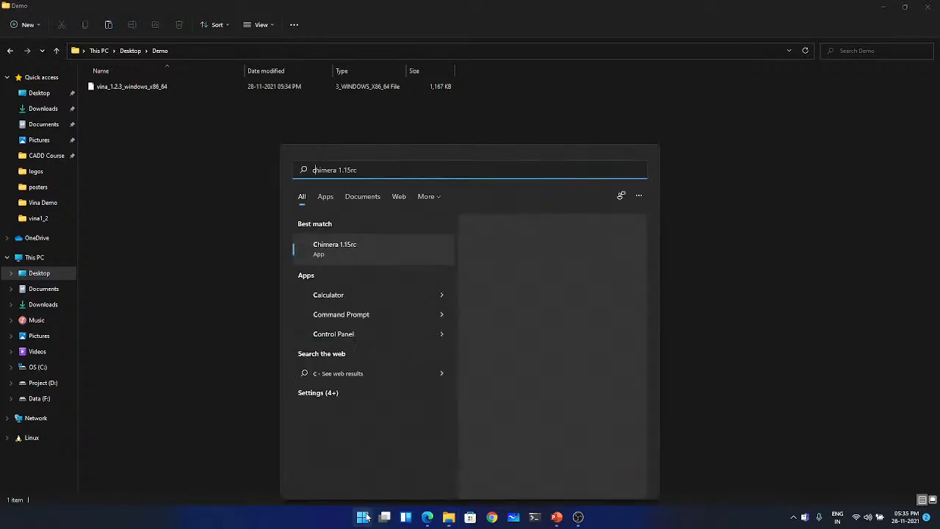
{"action": "type", "text": "himera"}
{"action": "key", "text": "Return"}
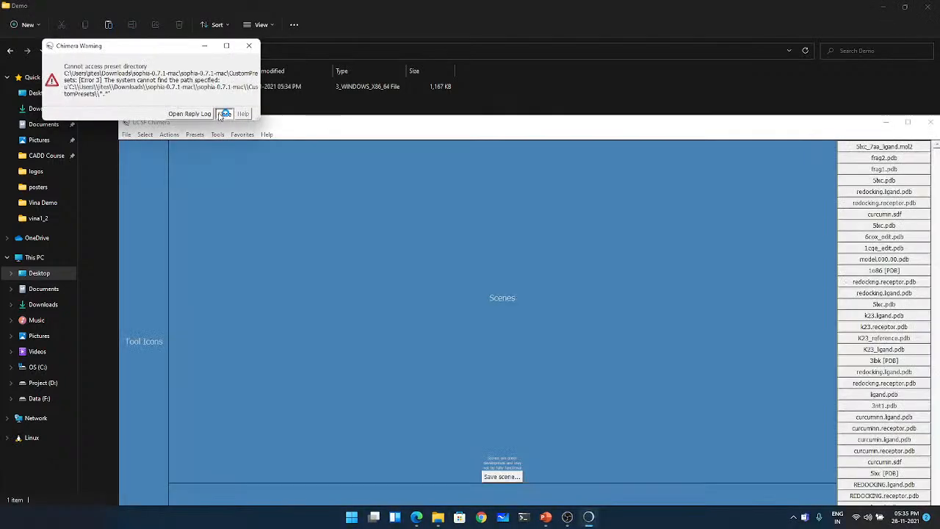
{"action": "left_click", "coordinate": [224, 119]}
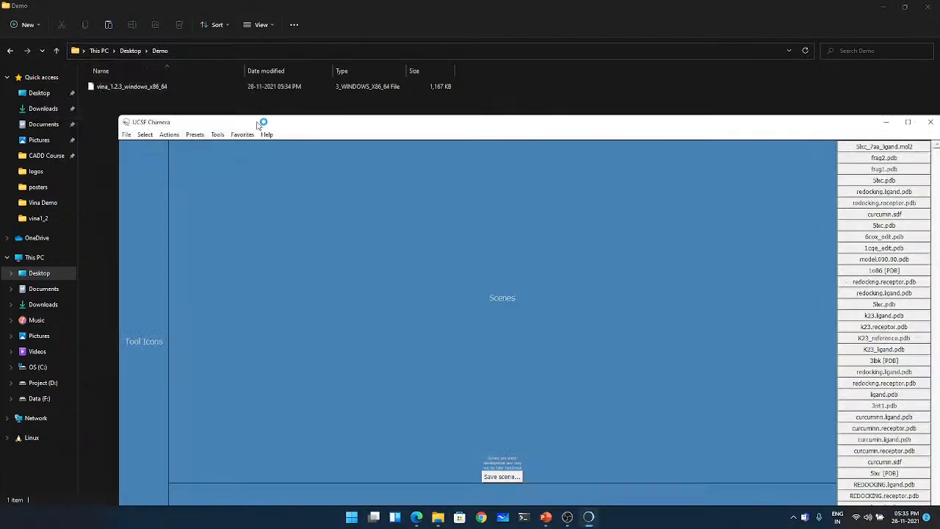
- Switch to the Edge window with the Vina releases page and open the RCSB PDB homepage in a new tab
{"action": "mouse_move", "coordinate": [417, 518]}
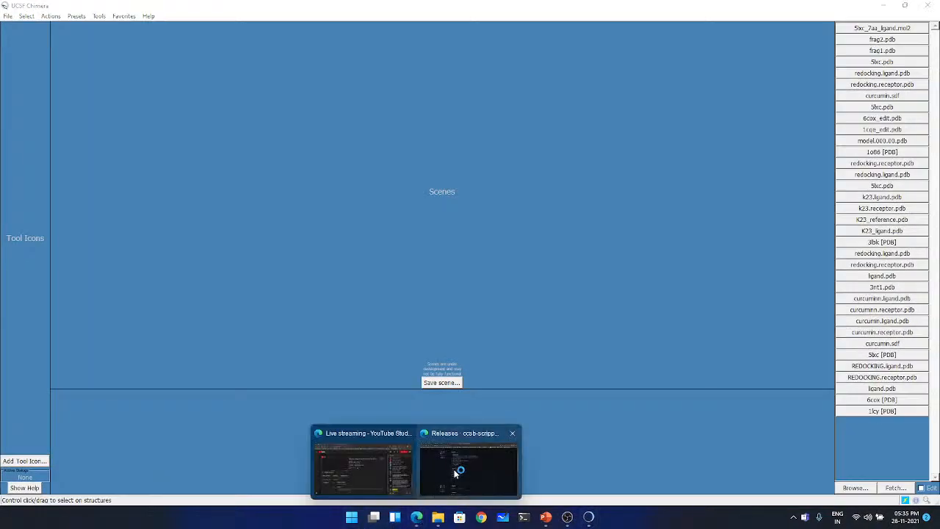
{"action": "left_click", "coordinate": [454, 474]}
{"action": "left_click", "coordinate": [504, 7]}
{"action": "type", "text": "r"}
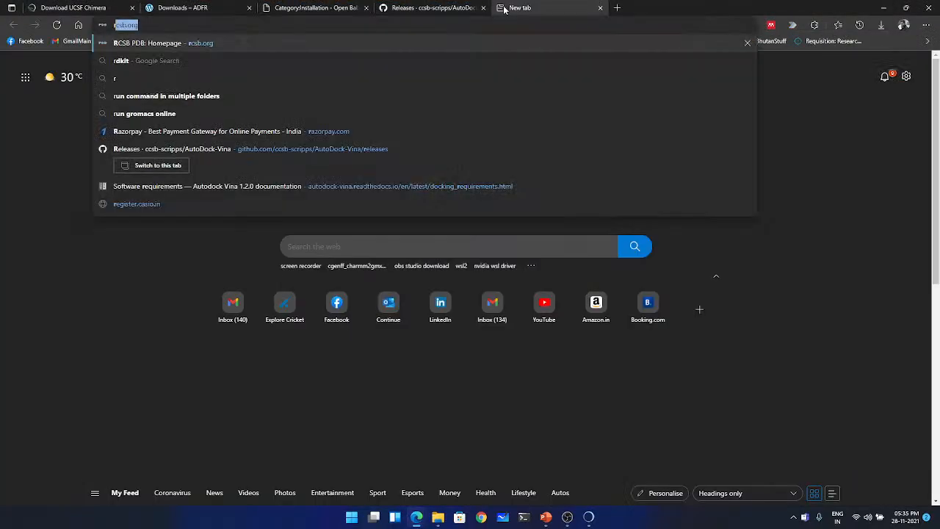
{"action": "type", "text": "c"}
{"action": "key", "text": "Return"}
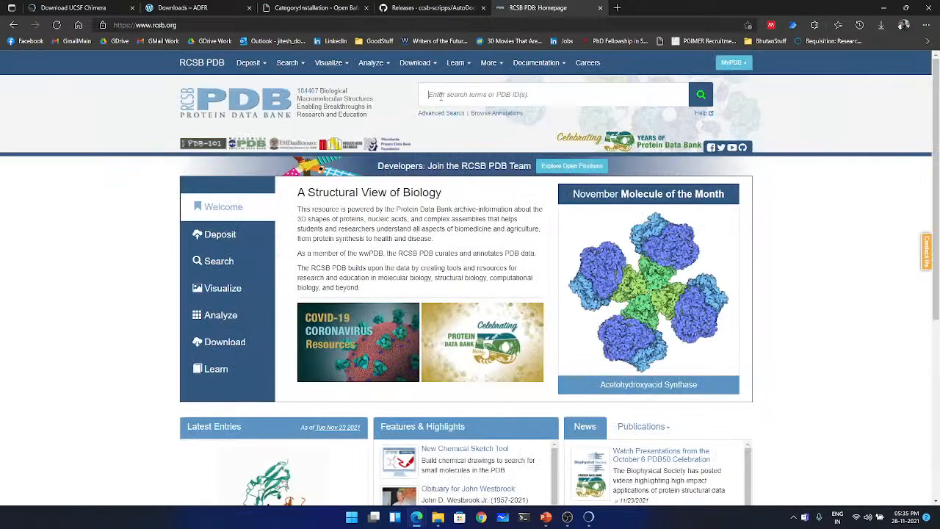
- Search the Protein Data Bank for 5lxc and open the 5LXC structure entry
{"action": "left_click", "coordinate": [441, 94]}
{"action": "type", "text": "5lxc"}
{"action": "key", "text": "Return"}
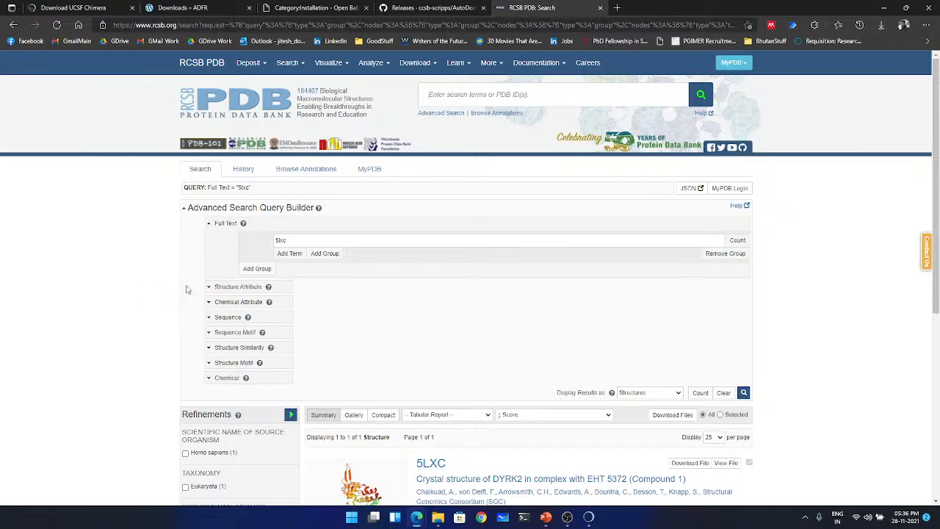
{"action": "scroll", "coordinate": [482, 257], "scroll_direction": "down", "scroll_amount": 2}
{"action": "left_click", "coordinate": [432, 325]}
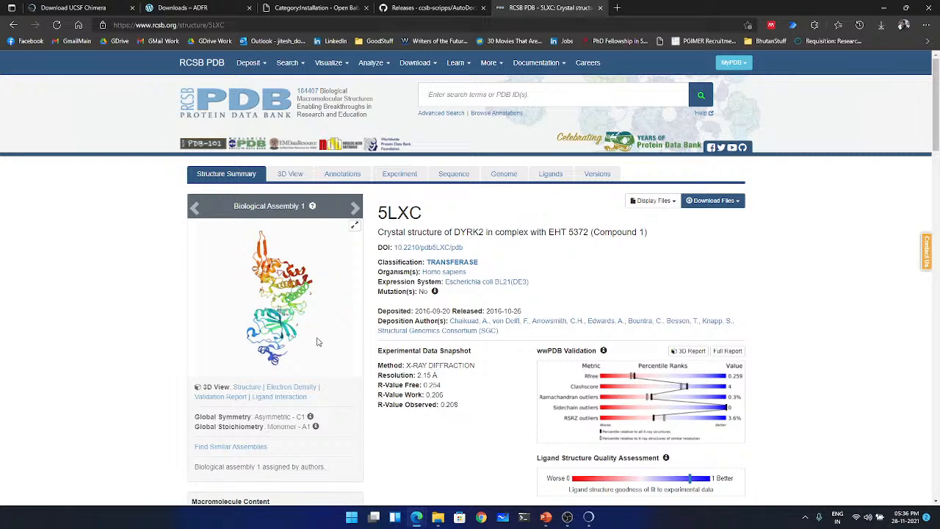
- Download the 5LXC structure in PDB format and save it as 5lxc in the Desktop's Demo folder
{"action": "left_click", "coordinate": [715, 201]}
{"action": "left_click", "coordinate": [650, 243]}
{"action": "left_click", "coordinate": [814, 75]}
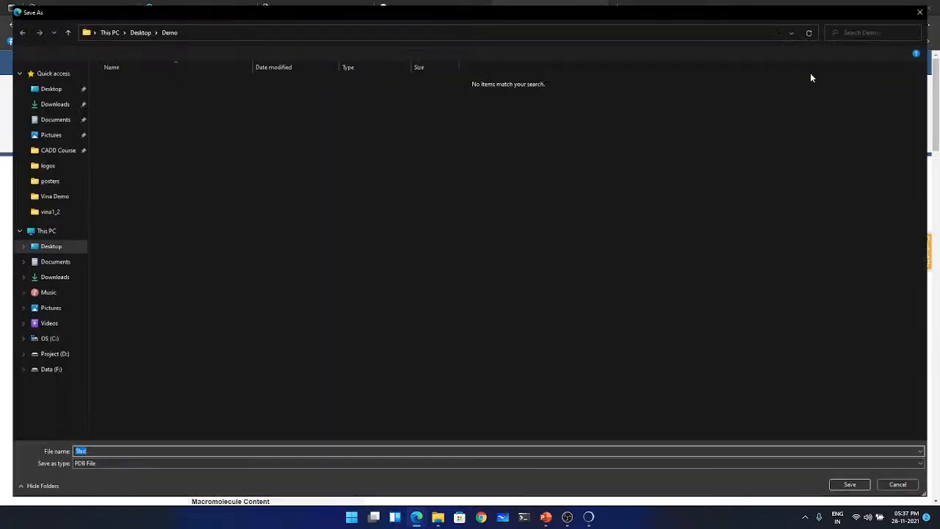
{"action": "left_click", "coordinate": [852, 490]}
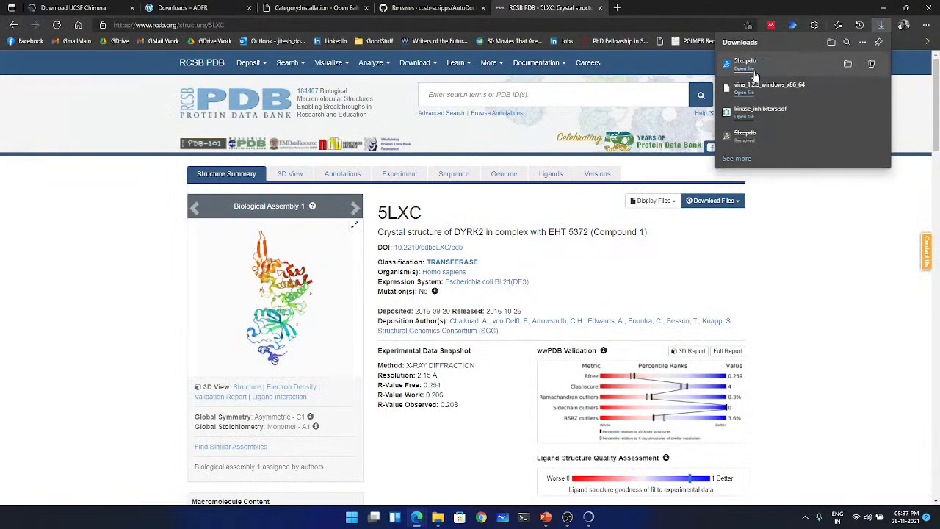
- Switch to UCSF Chimera and open 5lxc.pdb from the Demo folder on the Desktop
{"action": "left_click", "coordinate": [588, 518]}
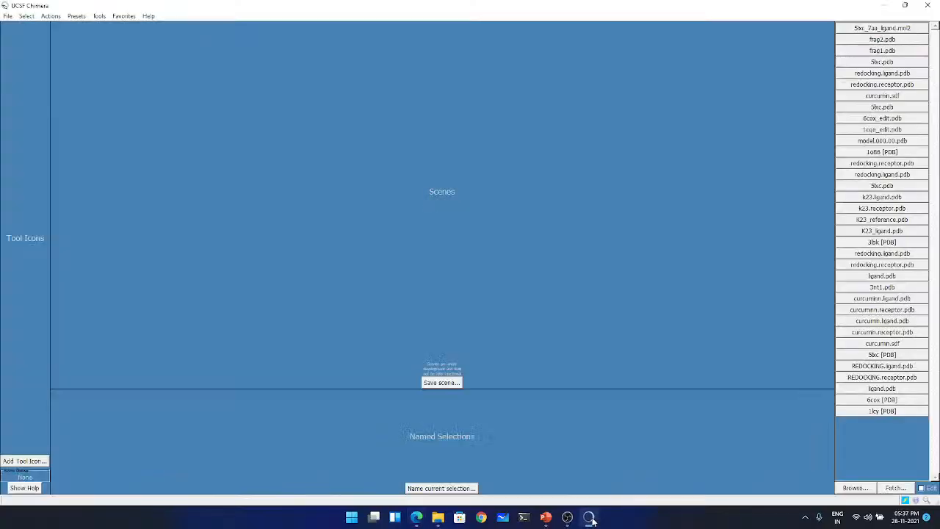
{"action": "left_click", "coordinate": [7, 16]}
{"action": "left_click", "coordinate": [21, 35]}
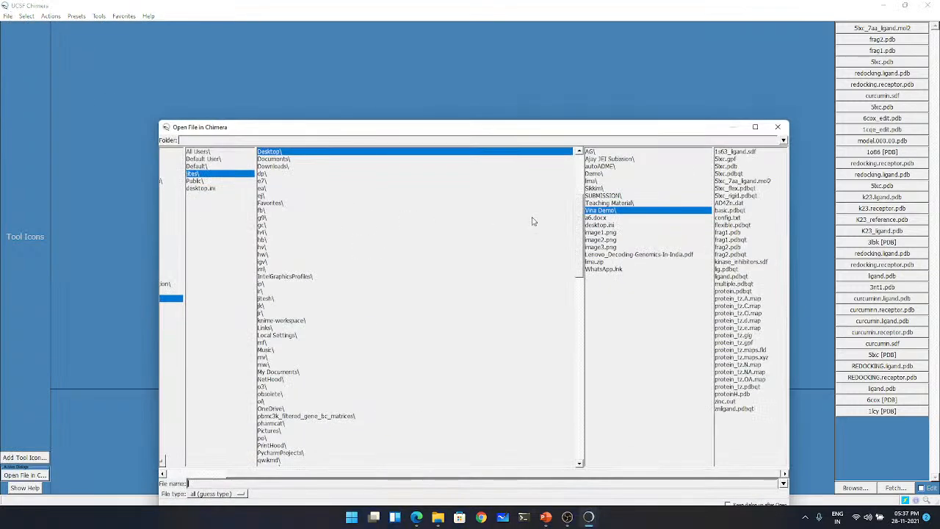
{"action": "left_click", "coordinate": [596, 172]}
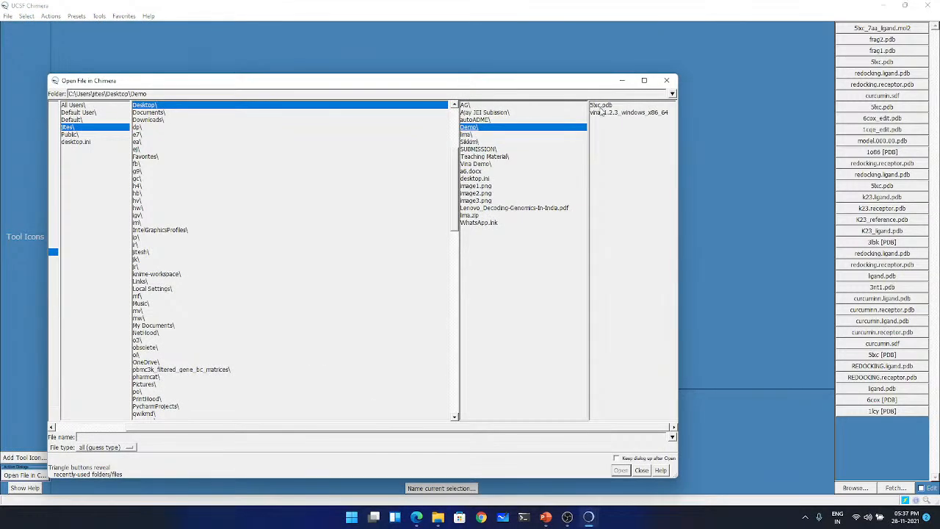
{"action": "double_click", "coordinate": [602, 107]}
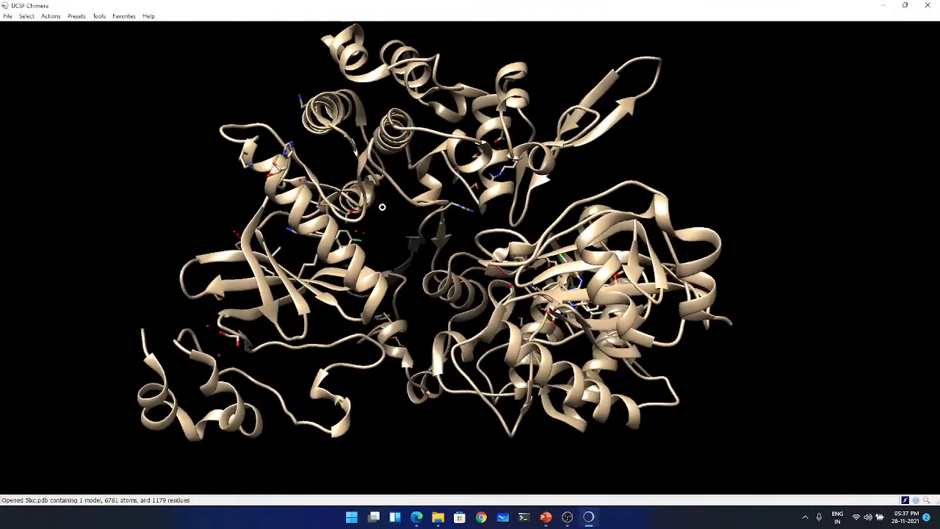
- Select chain B of the 5lxc structure and delete its atoms and bonds
{"action": "left_click_drag", "start_coordinate": [382, 207], "coordinate": [415, 139]}
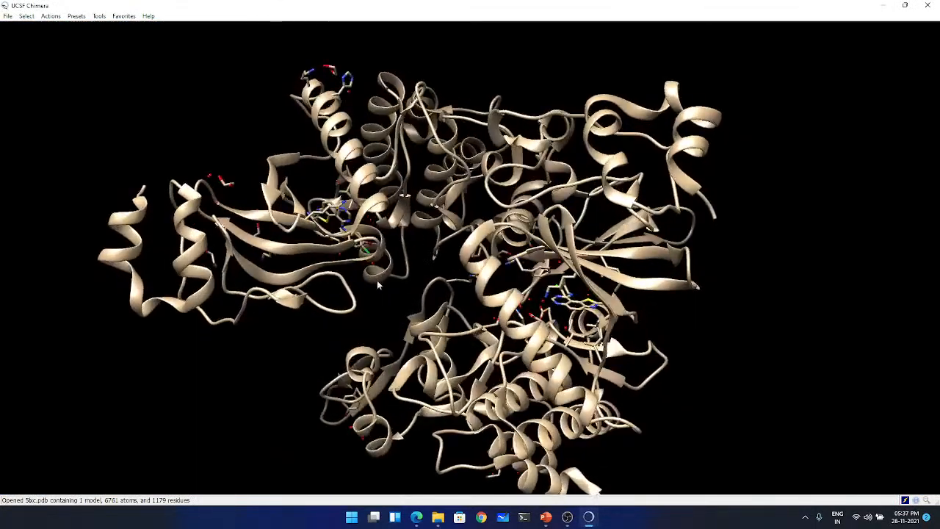
{"action": "left_click_drag", "start_coordinate": [418, 232], "coordinate": [511, 212]}
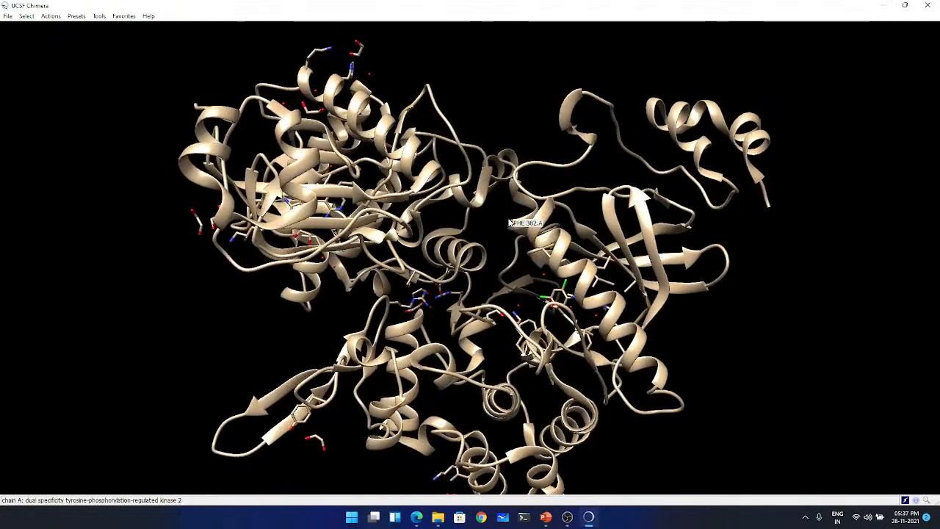
{"action": "left_click_drag", "start_coordinate": [505, 235], "coordinate": [504, 261]}
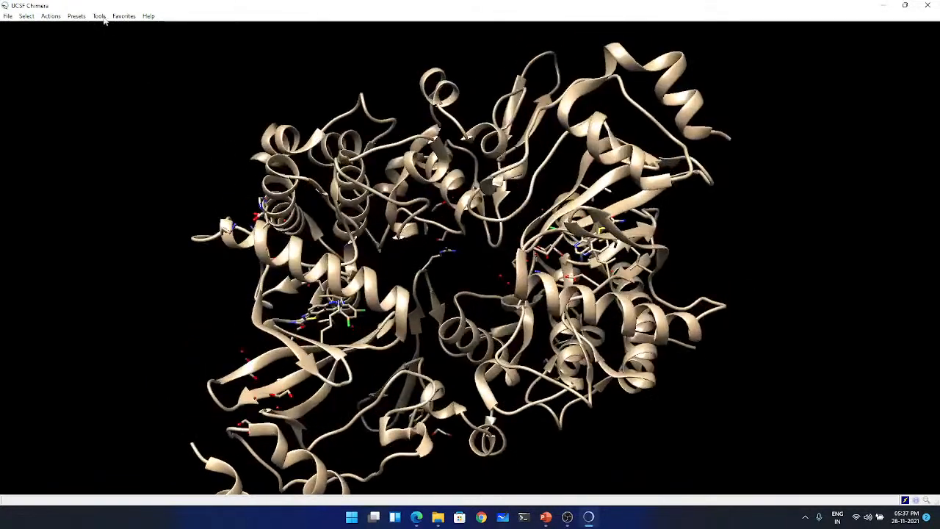
{"action": "left_click", "coordinate": [26, 16]}
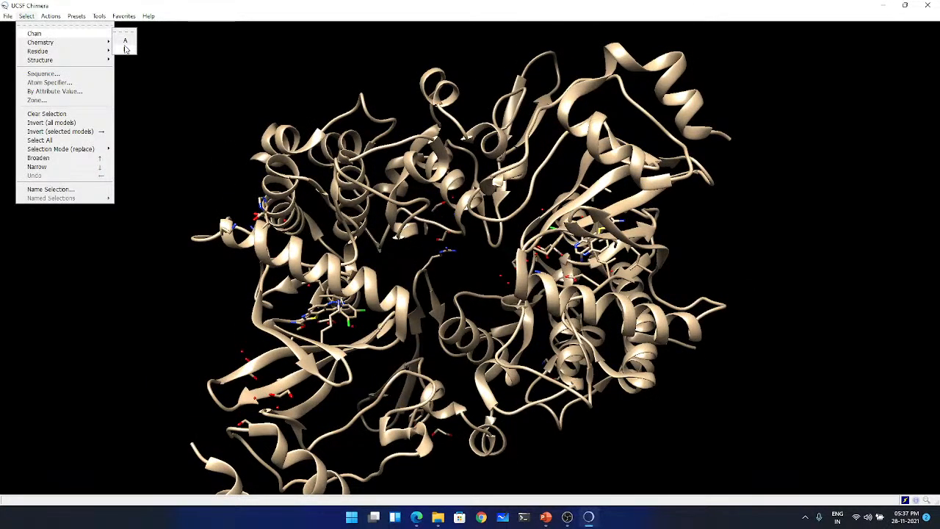
{"action": "left_click", "coordinate": [126, 50]}
{"action": "left_click_drag", "start_coordinate": [139, 64], "coordinate": [302, 125]}
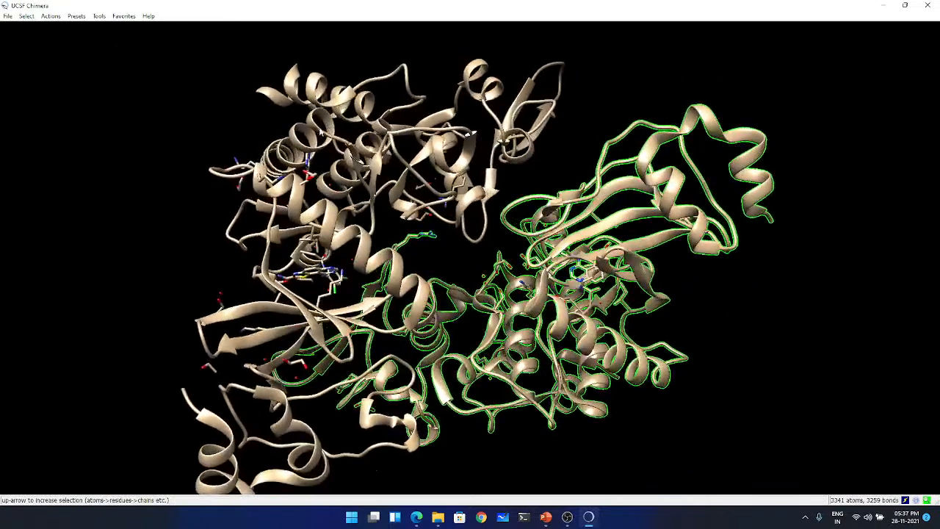
{"action": "mouse_move", "coordinate": [298, 126]}
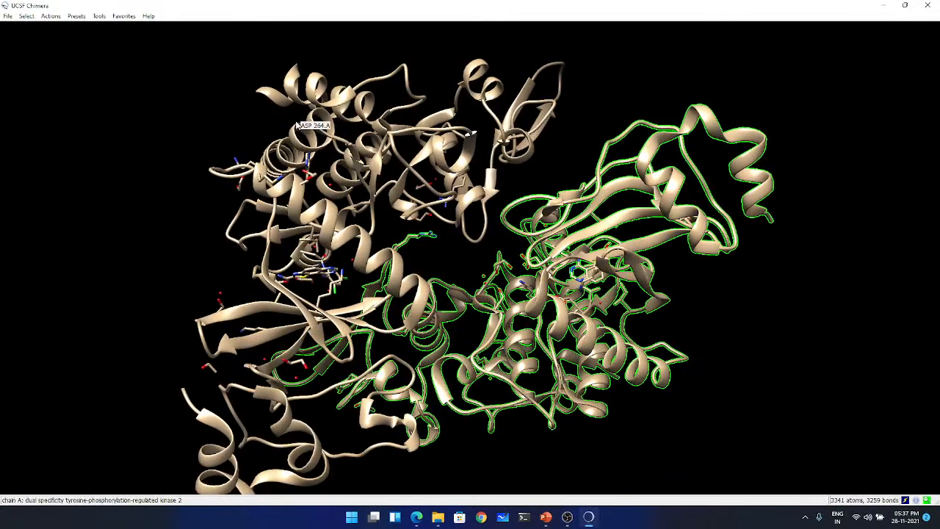
{"action": "mouse_move", "coordinate": [273, 251]}
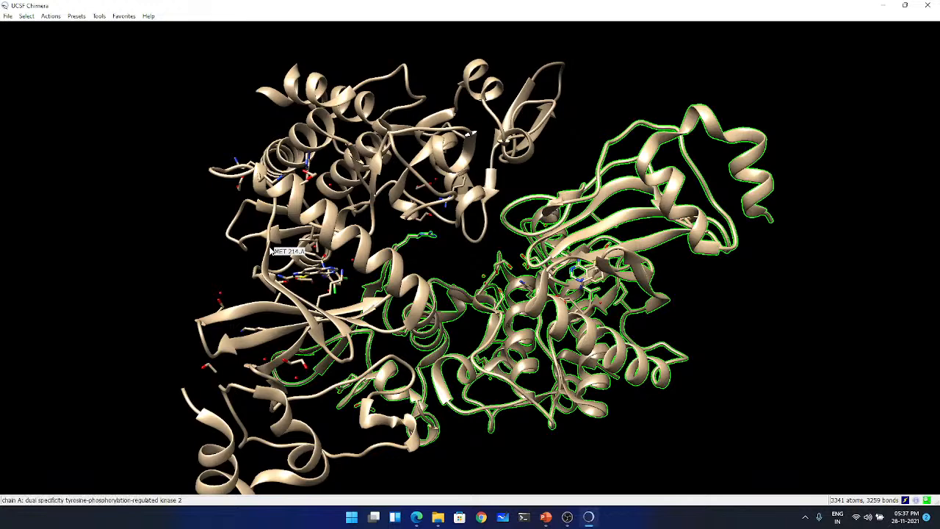
{"action": "left_click", "coordinate": [49, 16]}
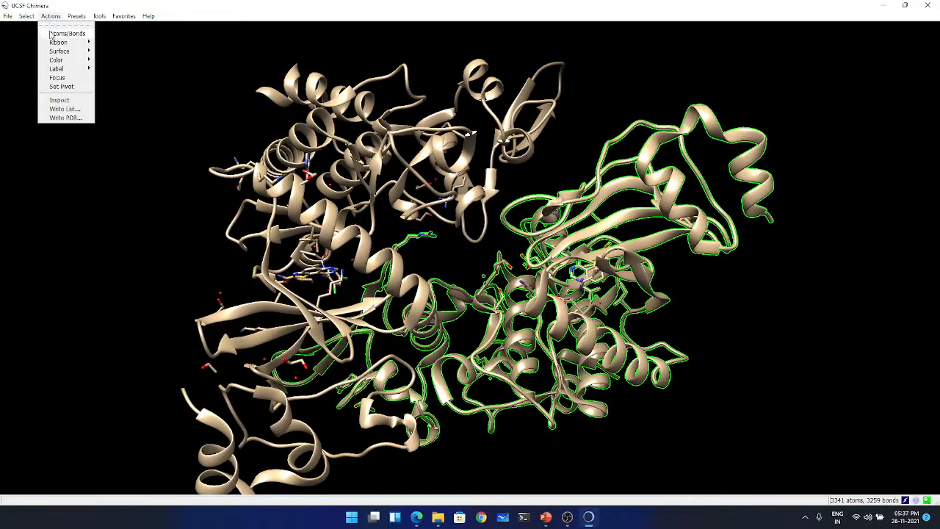
{"action": "mouse_move", "coordinate": [68, 33]}
{"action": "left_click", "coordinate": [134, 156]}
- Select all HOH water residues in the remaining structure and delete them
{"action": "left_click_drag", "start_coordinate": [512, 242], "coordinate": [239, 215]}
{"action": "left_click_drag", "start_coordinate": [571, 156], "coordinate": [242, 283]}
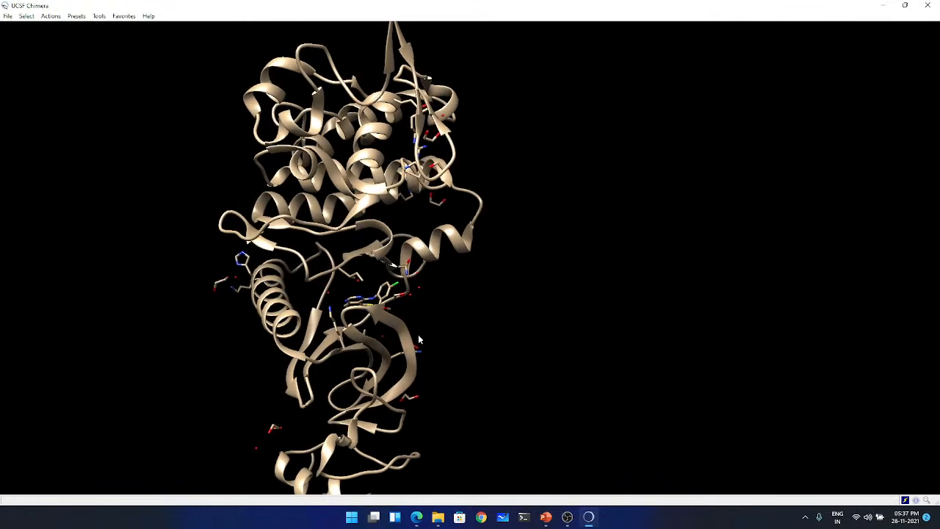
{"action": "left_click_drag", "start_coordinate": [420, 336], "coordinate": [310, 294]}
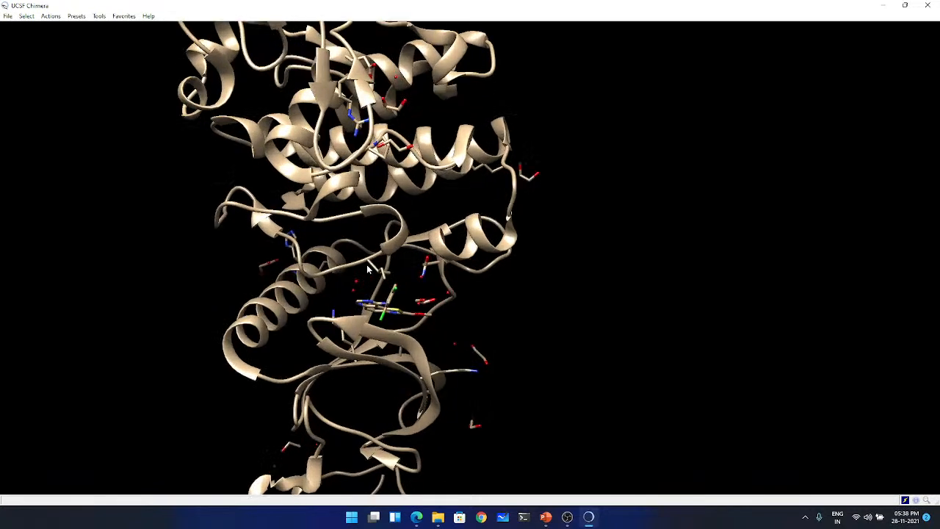
{"action": "left_click_drag", "start_coordinate": [337, 229], "coordinate": [209, 187]}
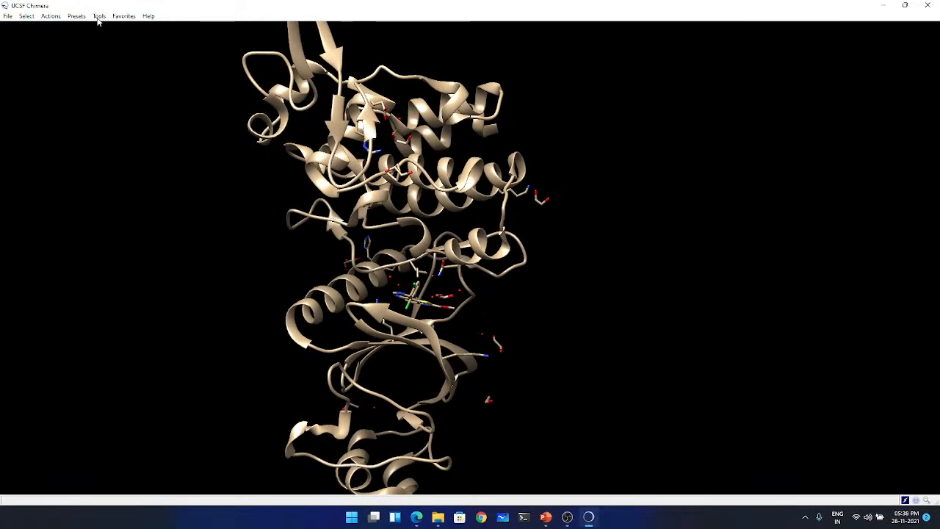
{"action": "left_click", "coordinate": [28, 18]}
{"action": "mouse_move", "coordinate": [42, 52]}
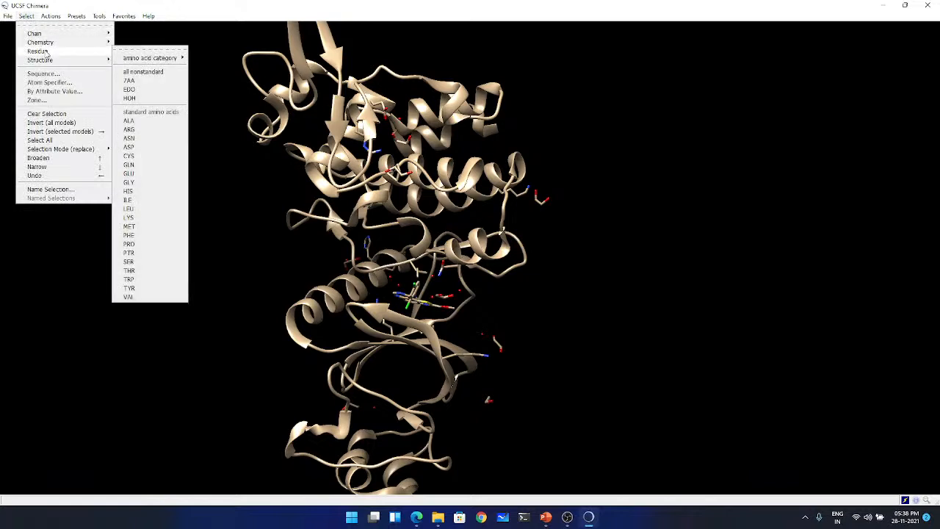
{"action": "left_click", "coordinate": [140, 91]}
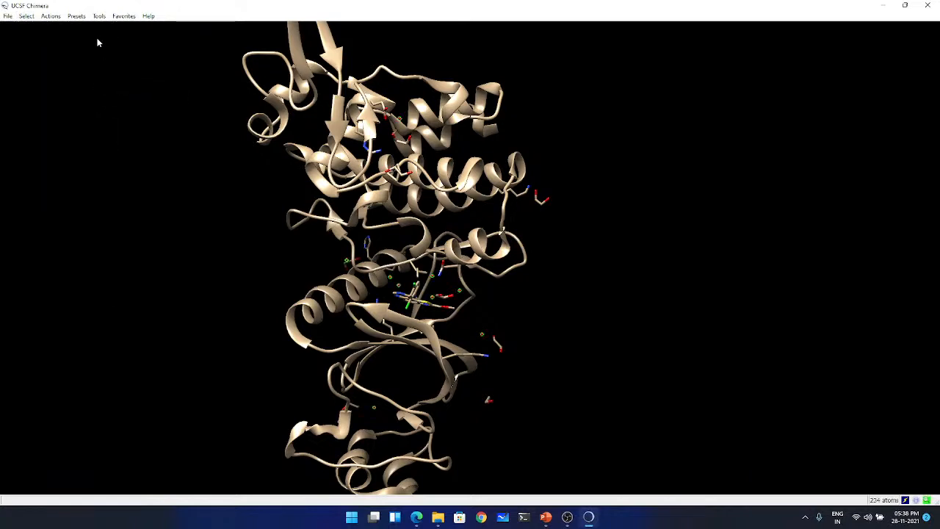
{"action": "left_click", "coordinate": [55, 17]}
{"action": "mouse_move", "coordinate": [70, 33]}
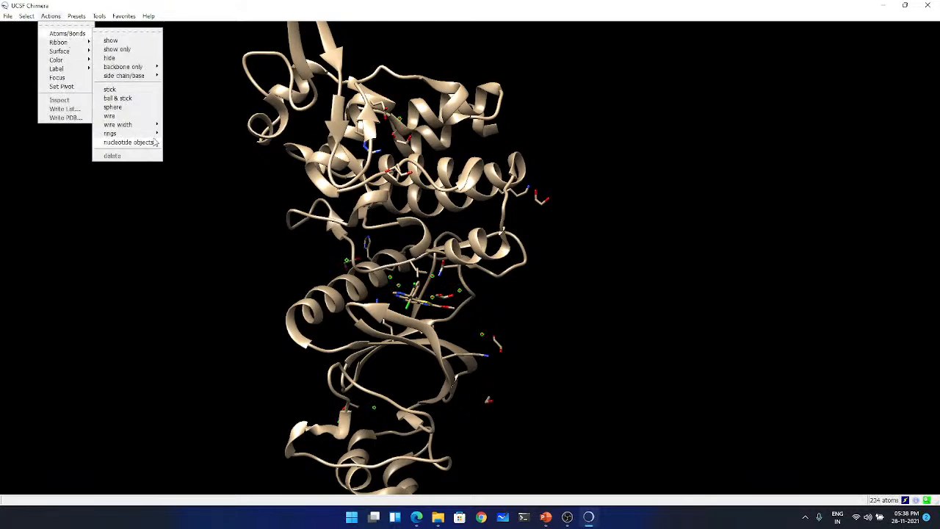
{"action": "left_click", "coordinate": [135, 158]}
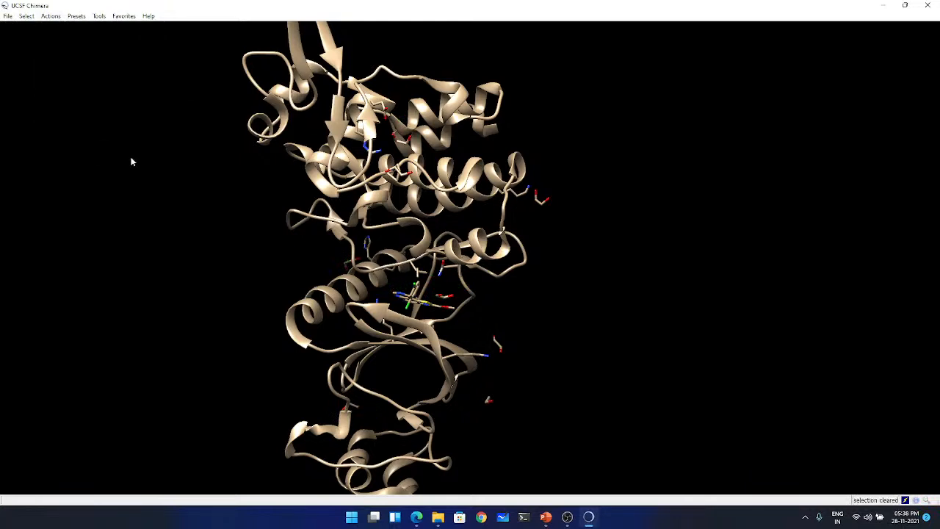
- Select all EDO residues in the structure and delete their atoms and bonds
{"action": "left_click", "coordinate": [27, 18]}
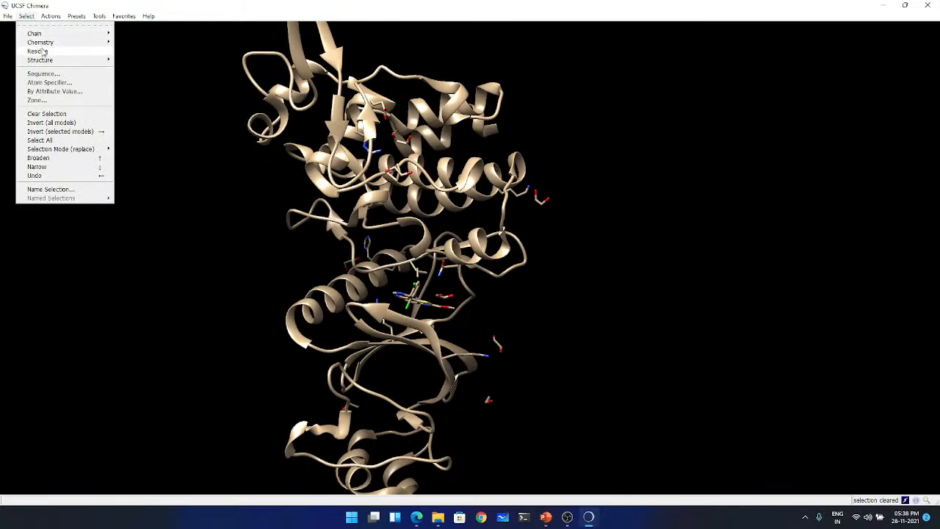
{"action": "mouse_move", "coordinate": [44, 53]}
{"action": "left_click", "coordinate": [133, 90]}
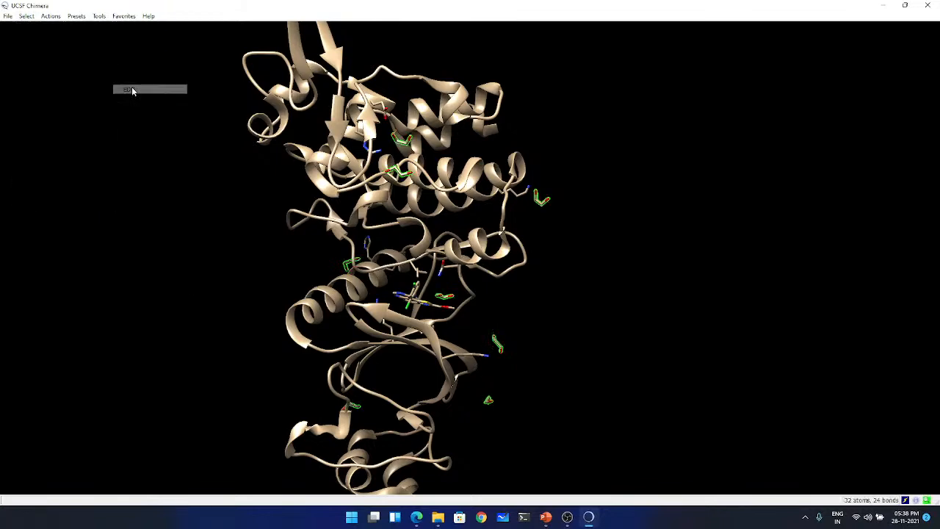
{"action": "left_click_drag", "start_coordinate": [359, 282], "coordinate": [272, 264]}
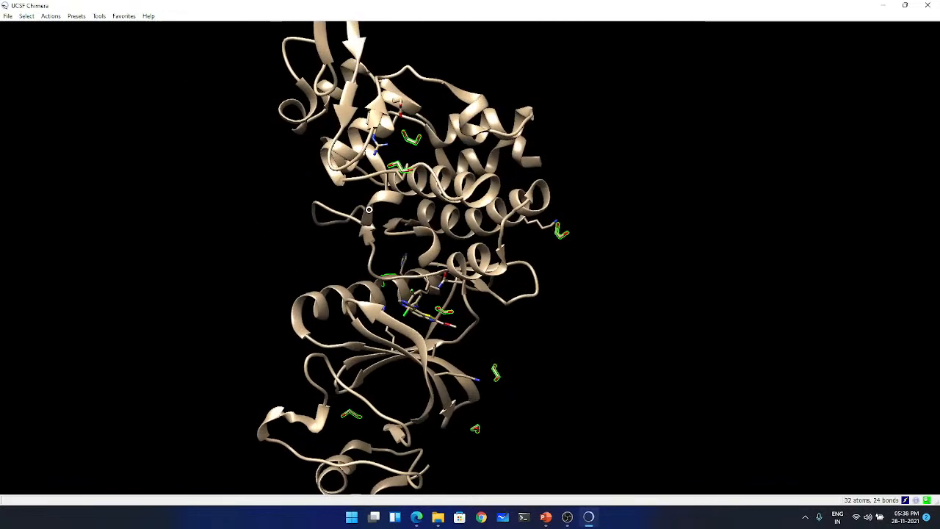
{"action": "left_click", "coordinate": [50, 16]}
{"action": "mouse_move", "coordinate": [66, 33]}
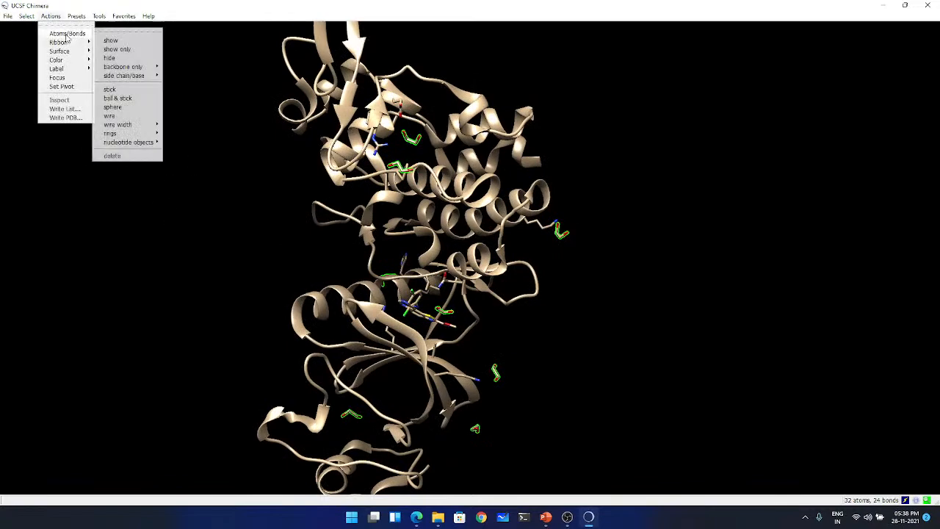
{"action": "left_click", "coordinate": [131, 158]}
- Inspect the remaining bound ligand and check the ligand and binding affinity entries on the browser's RCSB PDB page for 5LXC
{"action": "left_click_drag", "start_coordinate": [439, 224], "coordinate": [457, 320]}
{"action": "scroll", "coordinate": [435, 300], "scroll_direction": "down", "scroll_amount": 5}
{"action": "scroll", "coordinate": [435, 300], "scroll_direction": "up", "scroll_amount": 8}
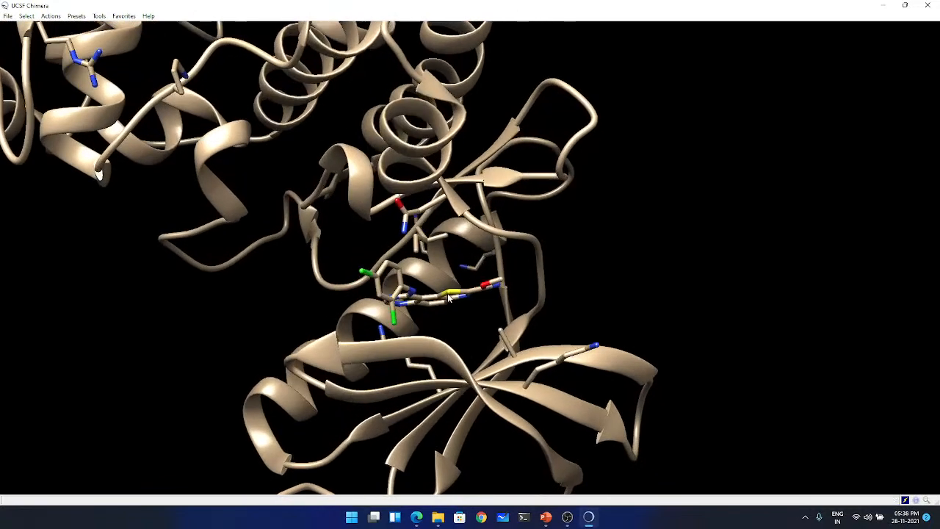
{"action": "mouse_move", "coordinate": [416, 517]}
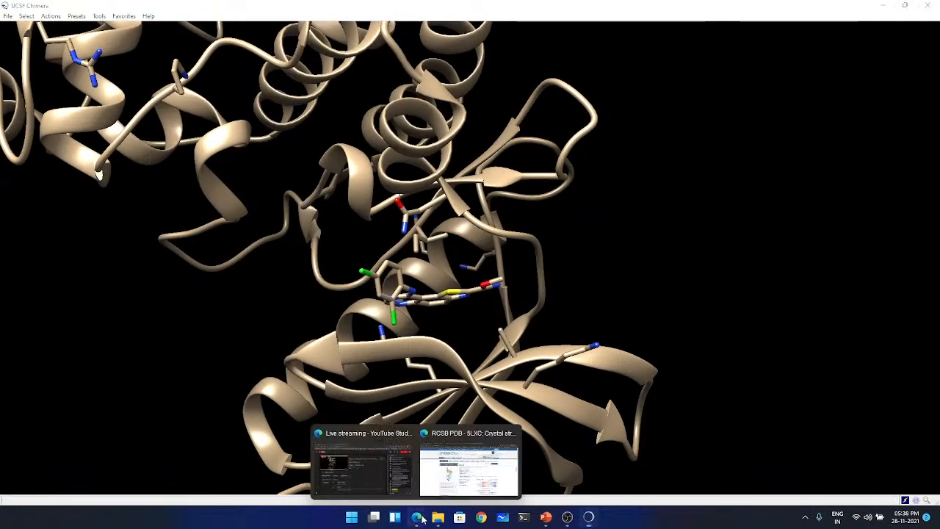
{"action": "left_click", "coordinate": [468, 459]}
{"action": "scroll", "coordinate": [369, 290], "scroll_direction": "down", "scroll_amount": 5}
{"action": "scroll", "coordinate": [369, 290], "scroll_direction": "down", "scroll_amount": 15}
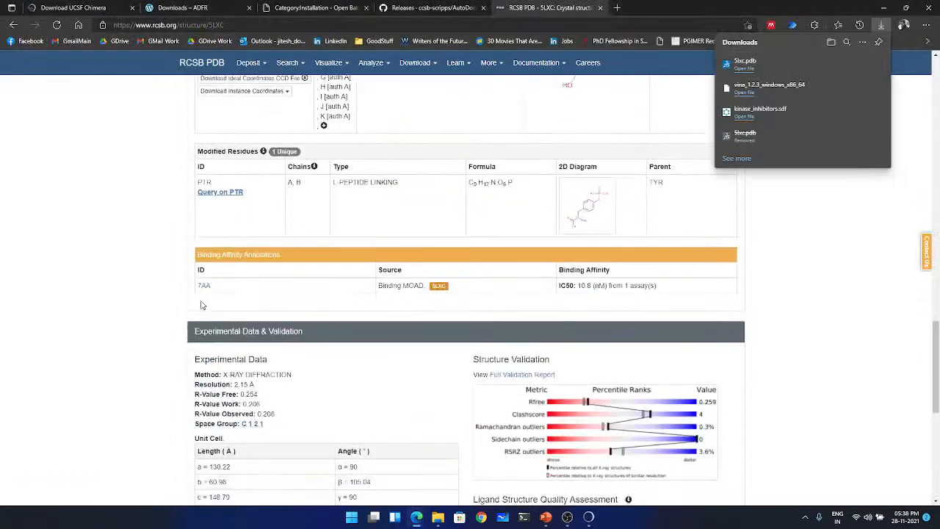
{"action": "scroll", "coordinate": [254, 221], "scroll_direction": "up", "scroll_amount": 8}
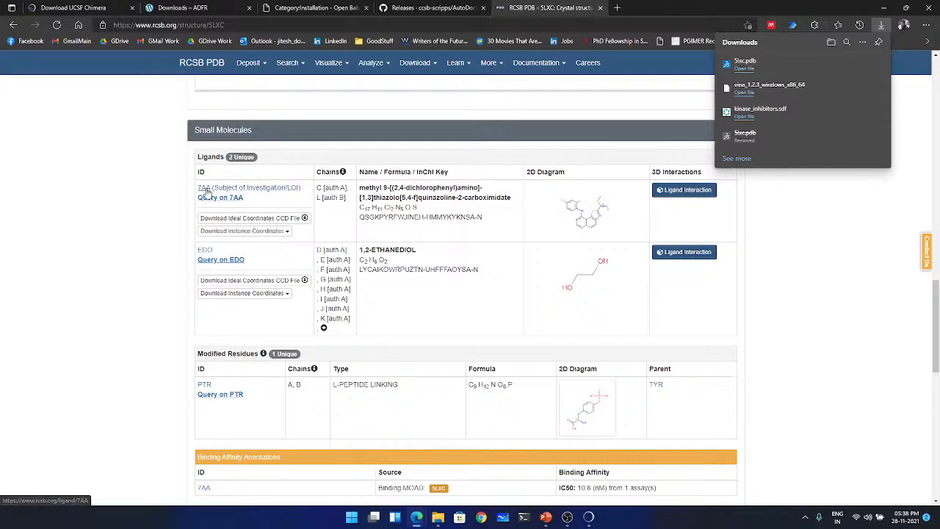
{"action": "left_click", "coordinate": [884, 7]}
- Examine the ligand's binding site and review the Macromolecules and Small Molecules sections of the 5LXC page in the browser
{"action": "left_click_drag", "start_coordinate": [370, 286], "coordinate": [462, 194]}
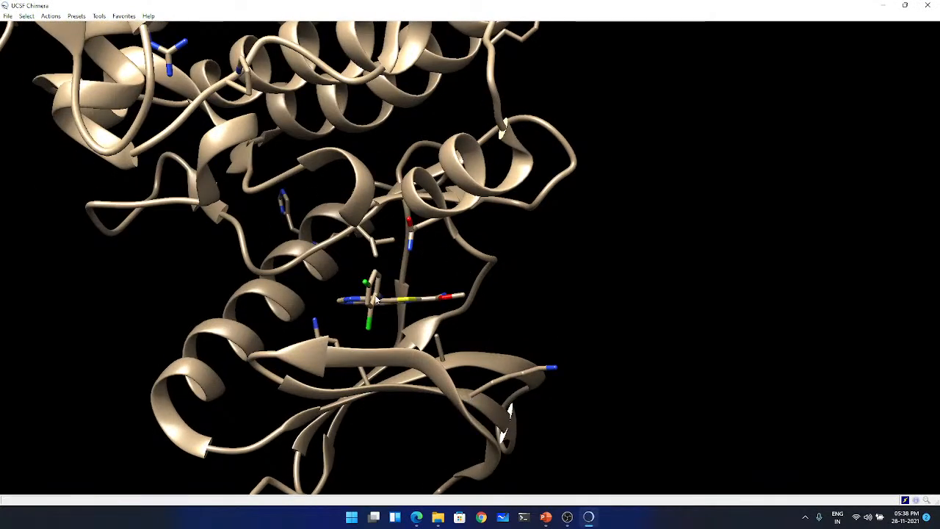
{"action": "left_click_drag", "start_coordinate": [321, 246], "coordinate": [230, 297]}
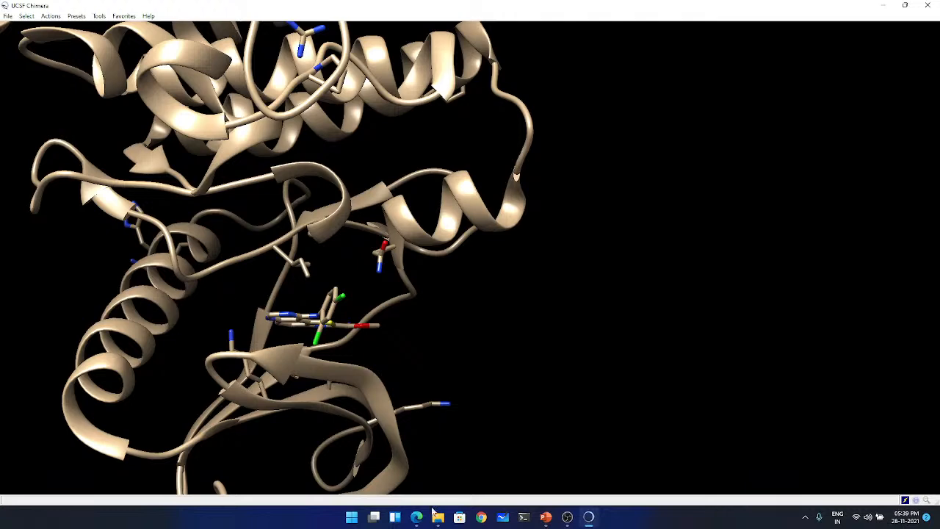
{"action": "mouse_move", "coordinate": [417, 517]}
{"action": "left_click", "coordinate": [455, 478]}
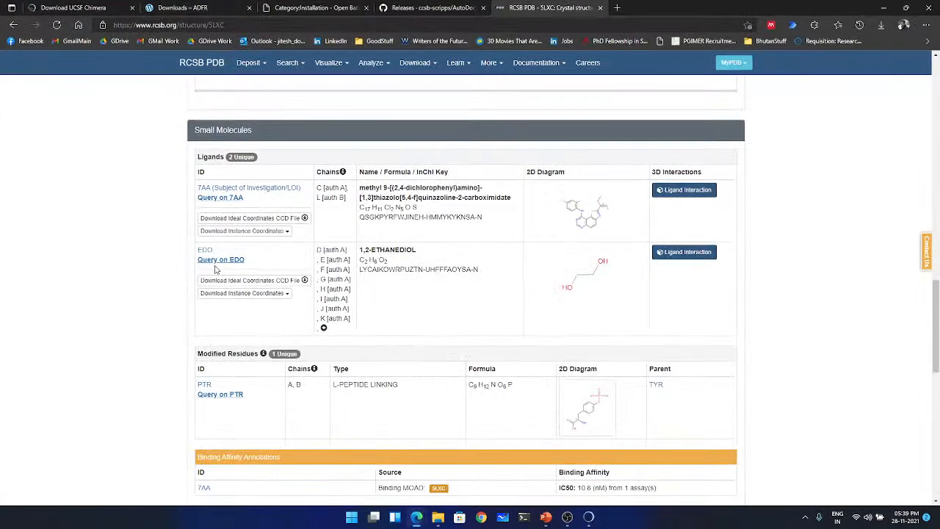
{"action": "scroll", "coordinate": [218, 279], "scroll_direction": "up", "scroll_amount": 5}
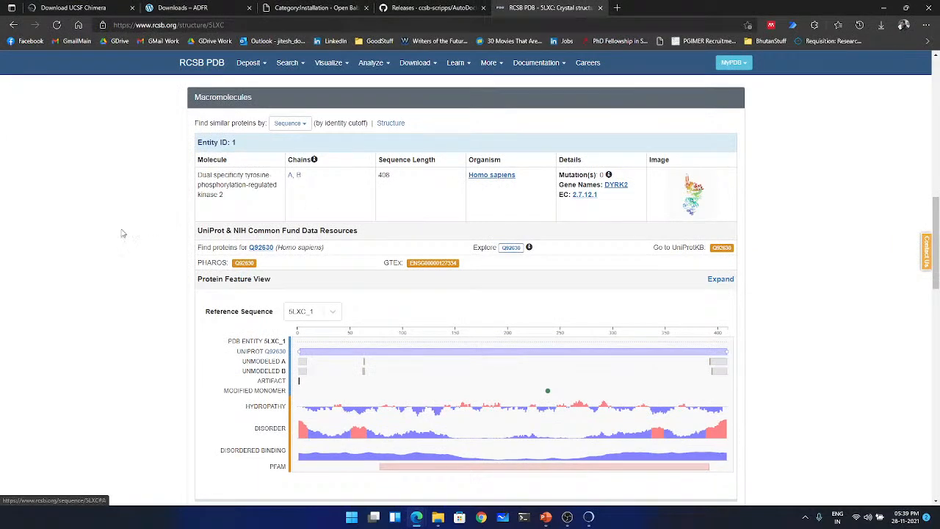
{"action": "scroll", "coordinate": [118, 237], "scroll_direction": "down", "scroll_amount": 4}
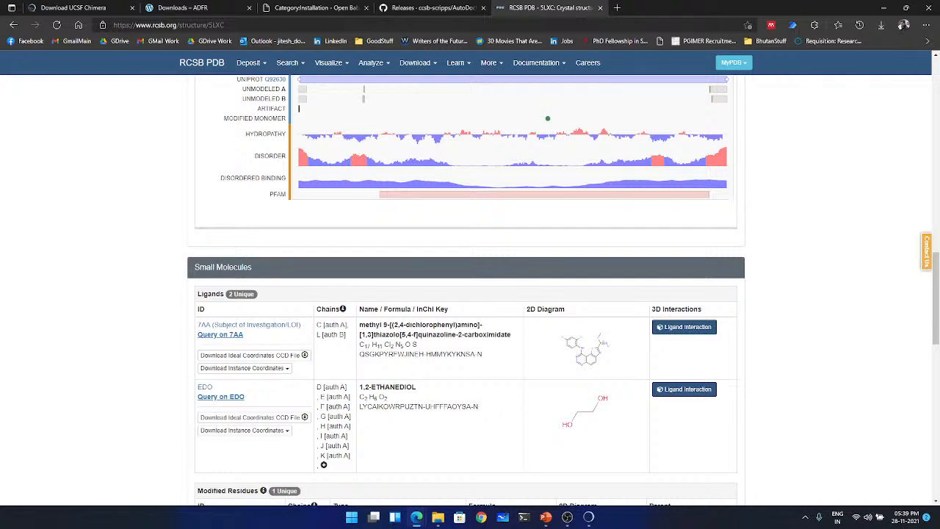
{"action": "left_click", "coordinate": [885, 8]}
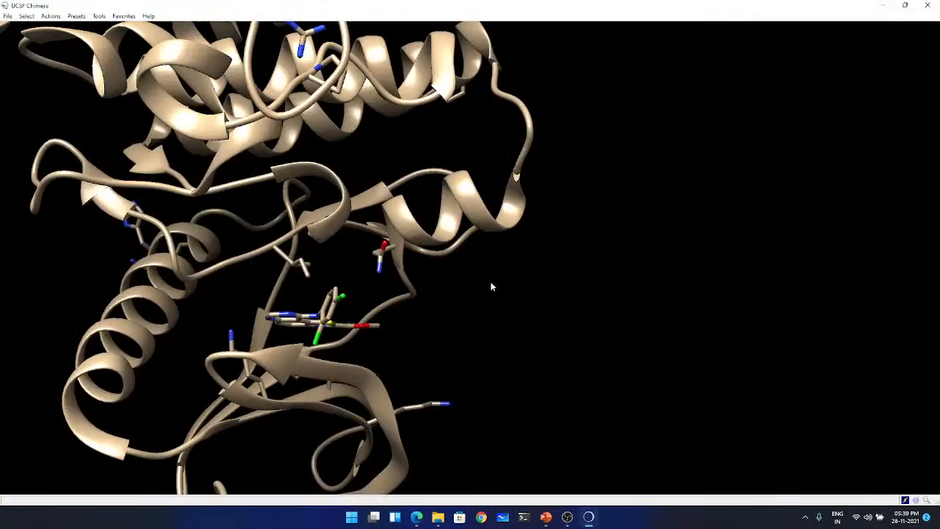
- Show the command line in UCSF Chimera and run split ligand to separate the ligand from the protein
{"action": "left_click_drag", "start_coordinate": [492, 283], "coordinate": [262, 294]}
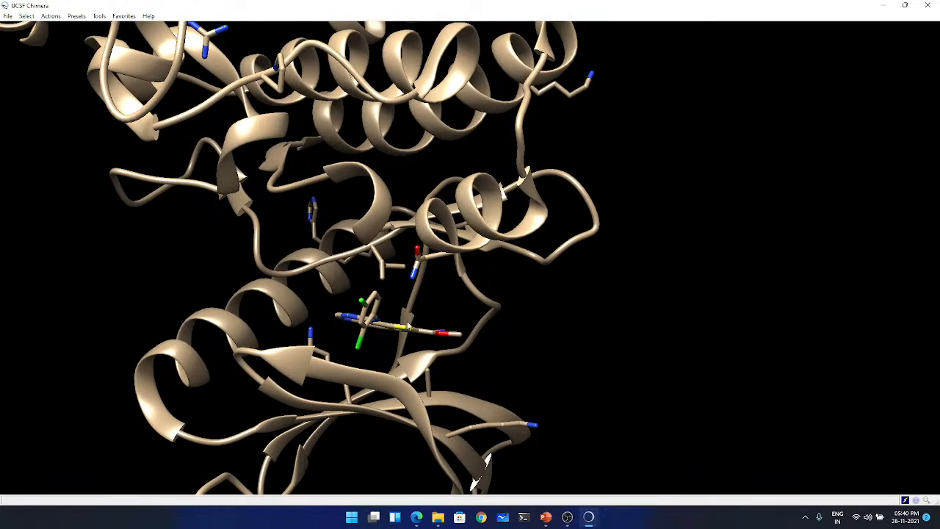
{"action": "left_click", "coordinate": [124, 15]}
{"action": "left_click", "coordinate": [132, 49]}
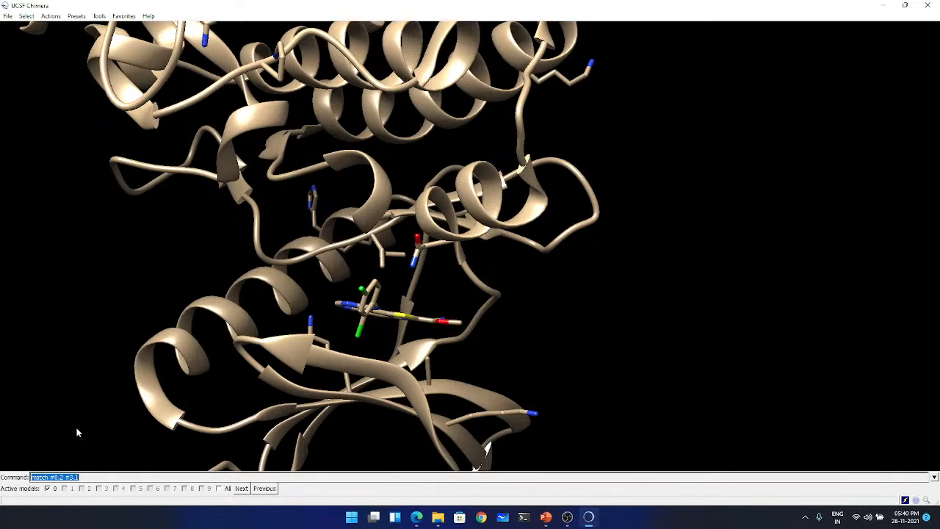
{"action": "type", "text": "sc"}
{"action": "type", "text": "lit ligand"}
{"action": "key", "text": "Return"}
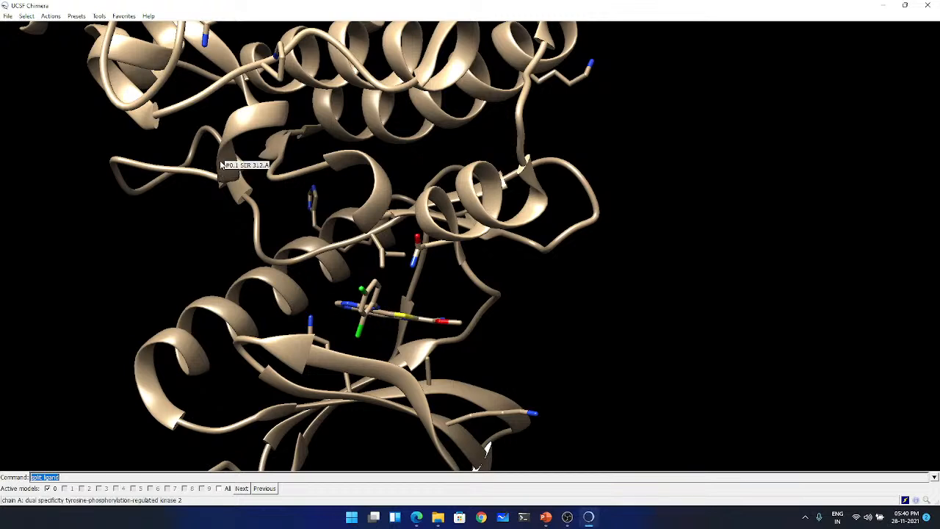
- Select the protein structure and save only the model 5lxc.pdb (#0.1) as a PDB file named protein
{"action": "left_click", "coordinate": [26, 16]}
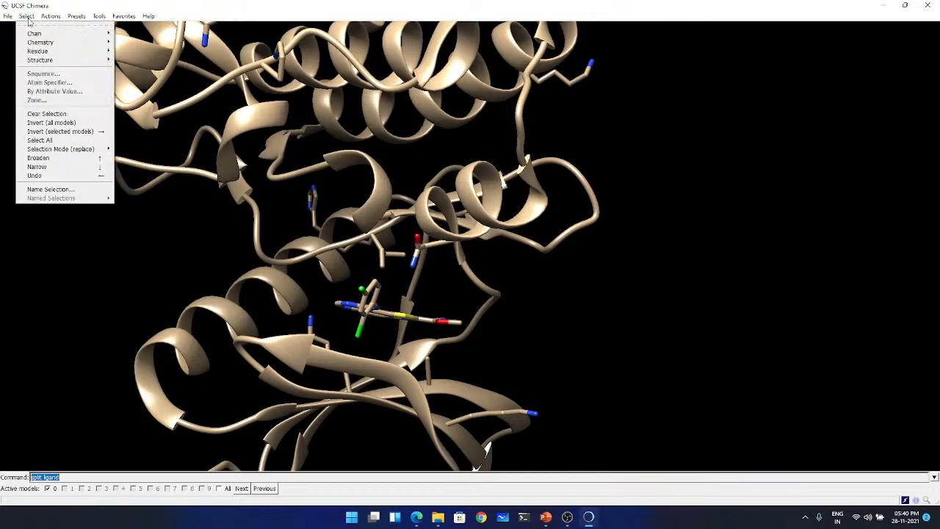
{"action": "mouse_move", "coordinate": [46, 60]}
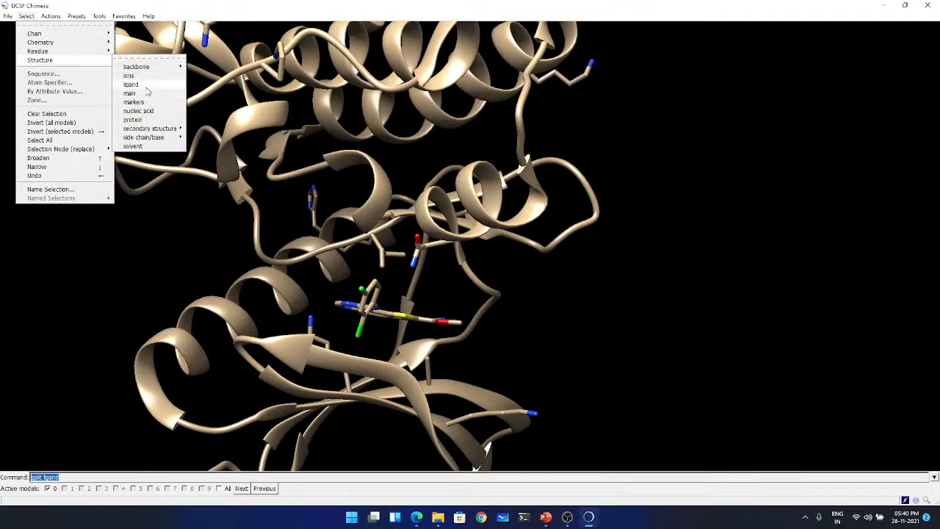
{"action": "left_click", "coordinate": [134, 120]}
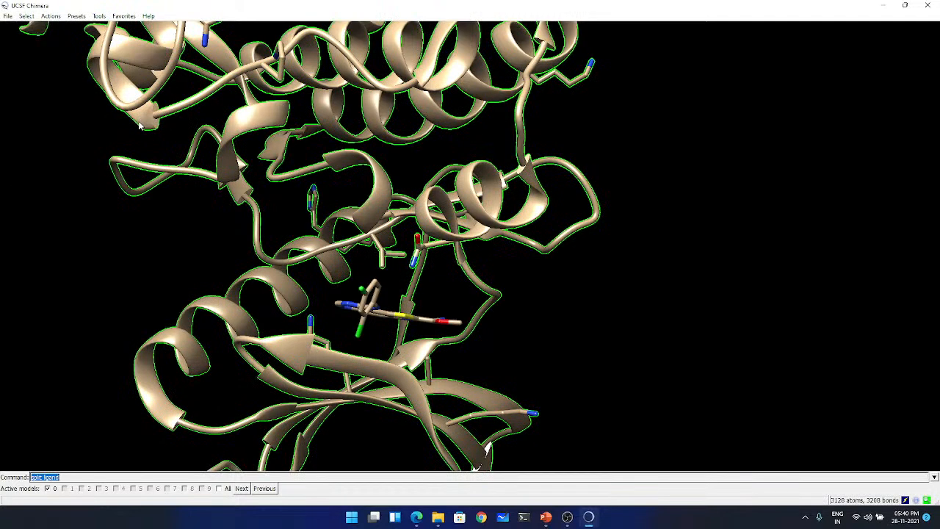
{"action": "left_click", "coordinate": [8, 16]}
{"action": "left_click", "coordinate": [27, 96]}
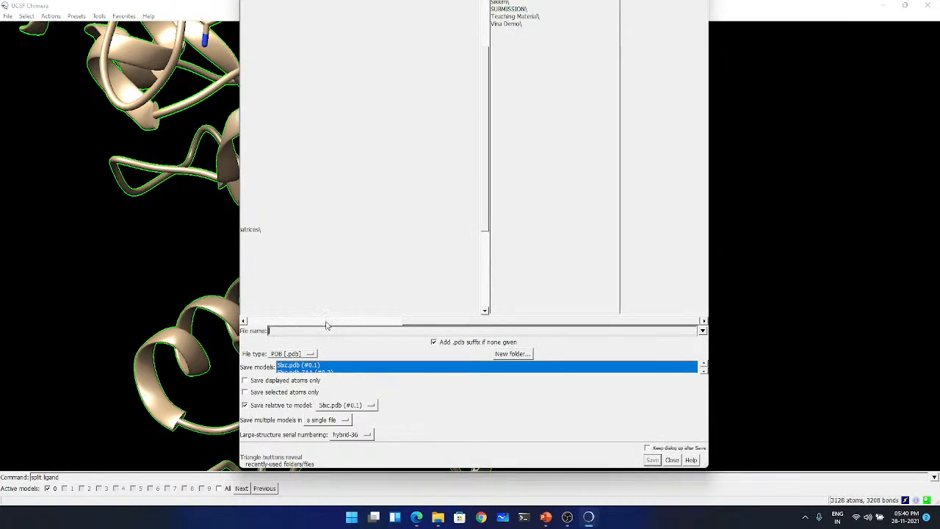
{"action": "type", "text": "protein"}
{"action": "left_click", "coordinate": [250, 392]}
{"action": "left_click", "coordinate": [251, 391]}
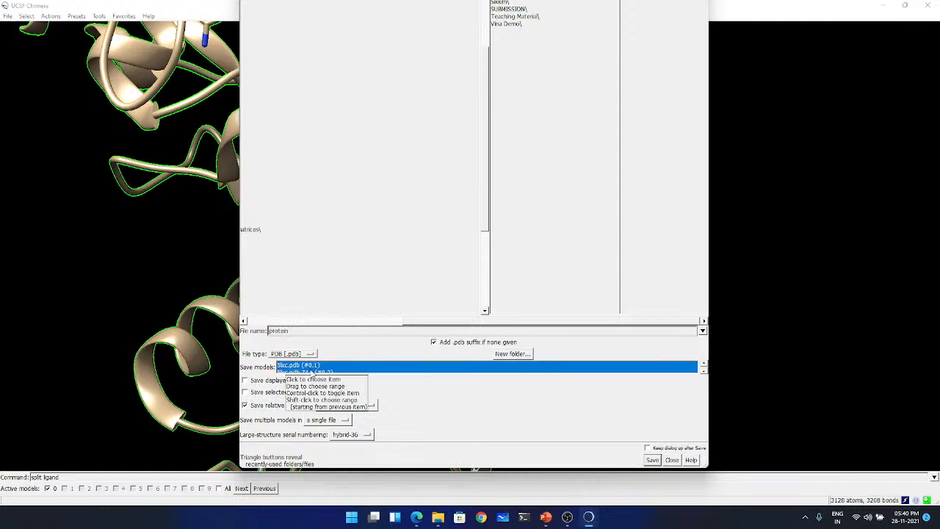
{"action": "left_click", "coordinate": [313, 366]}
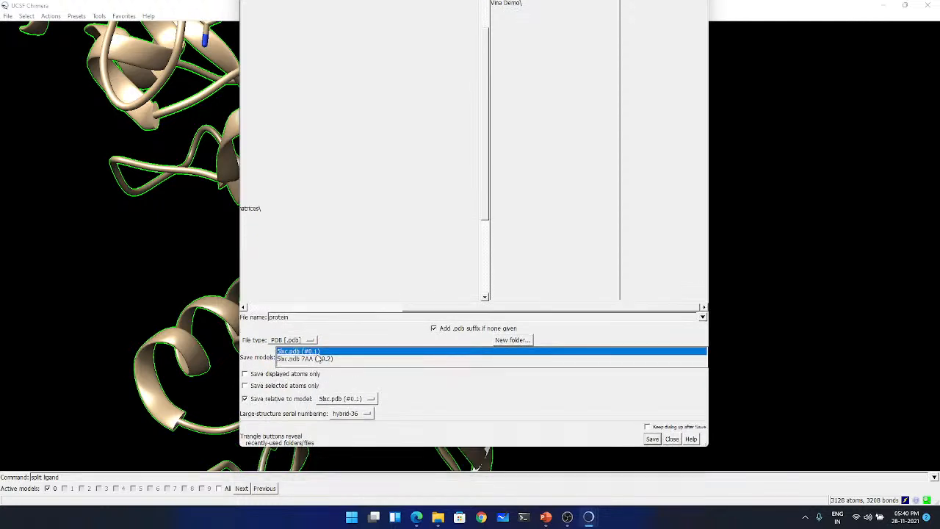
{"action": "left_click", "coordinate": [652, 440]}
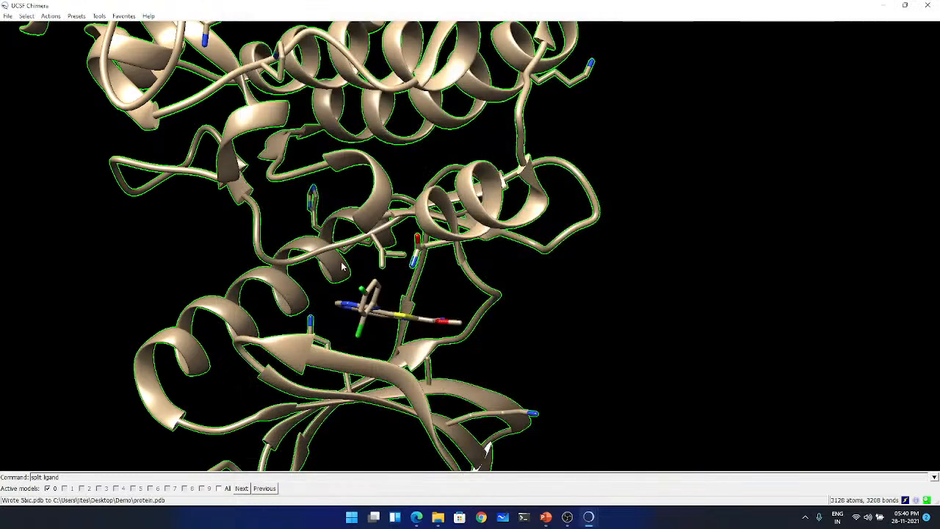
- Save only the model 5lxc.pdb 7AA (#0.2) as a PDB file named ligand
{"action": "left_click", "coordinate": [8, 16]}
{"action": "left_click", "coordinate": [29, 96]}
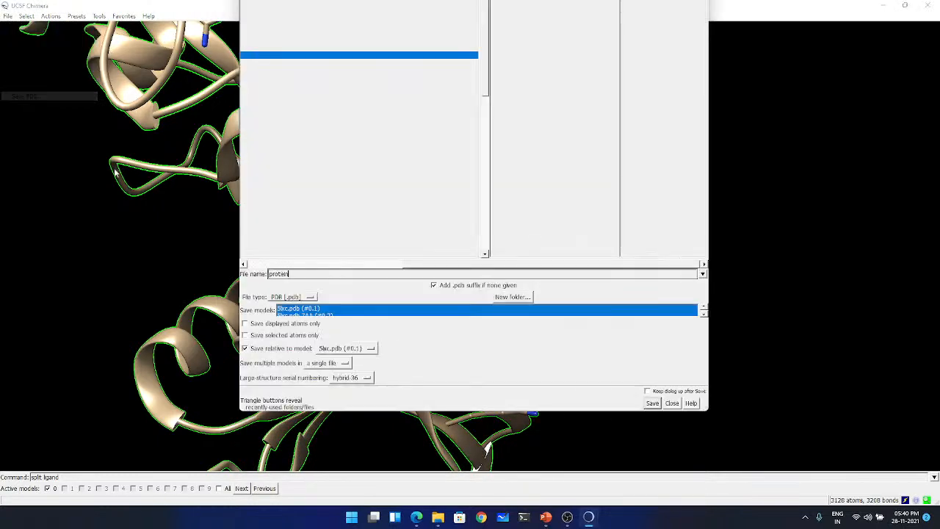
{"action": "left_click", "coordinate": [308, 315]}
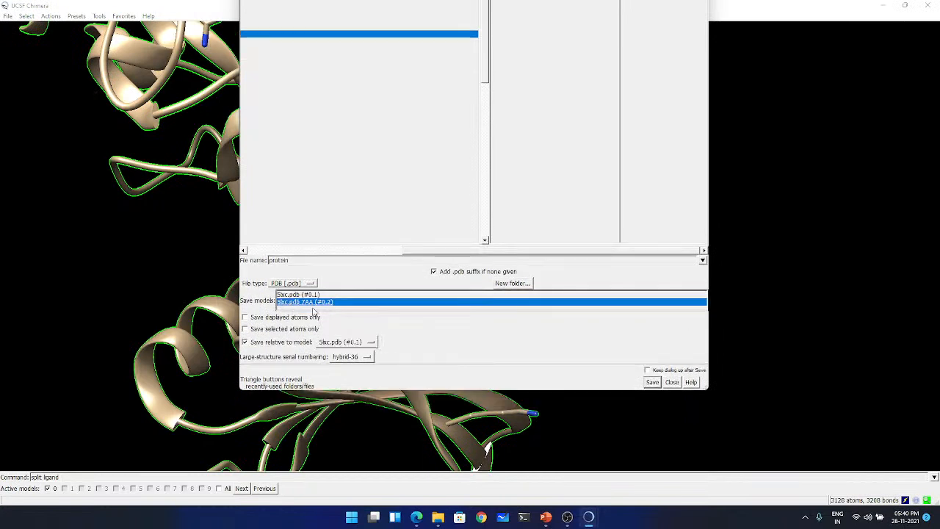
{"action": "left_click", "coordinate": [294, 260]}
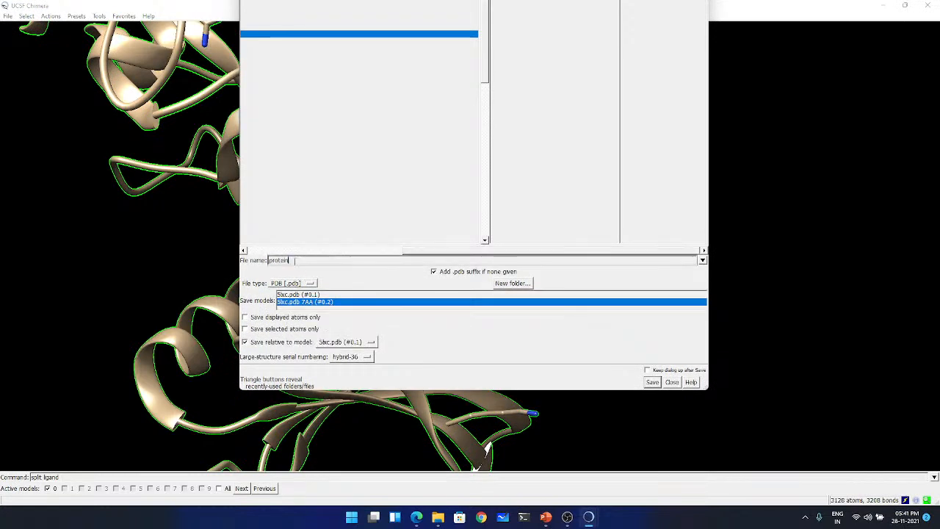
{"action": "left_click_drag", "start_coordinate": [295, 260], "coordinate": [238, 257]}
{"action": "key", "text": "BackSpace"}
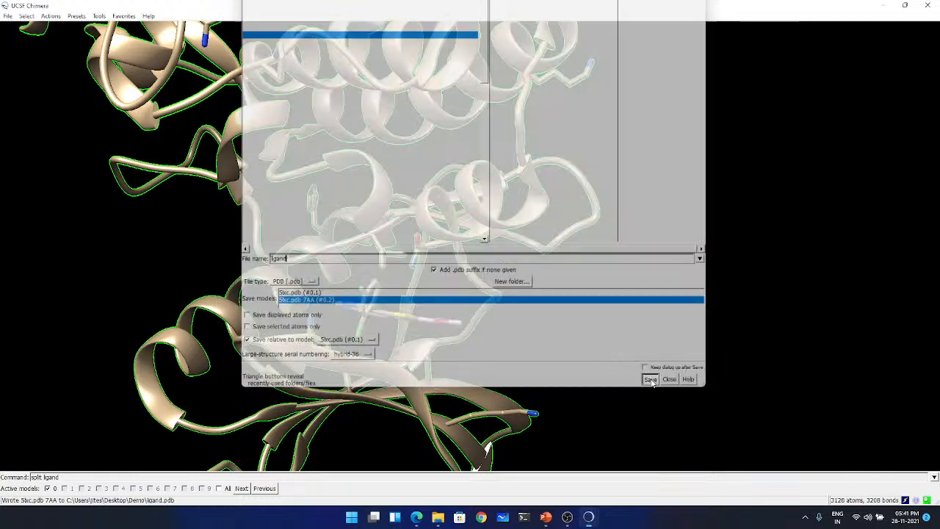
{"action": "left_click", "coordinate": [653, 382]}
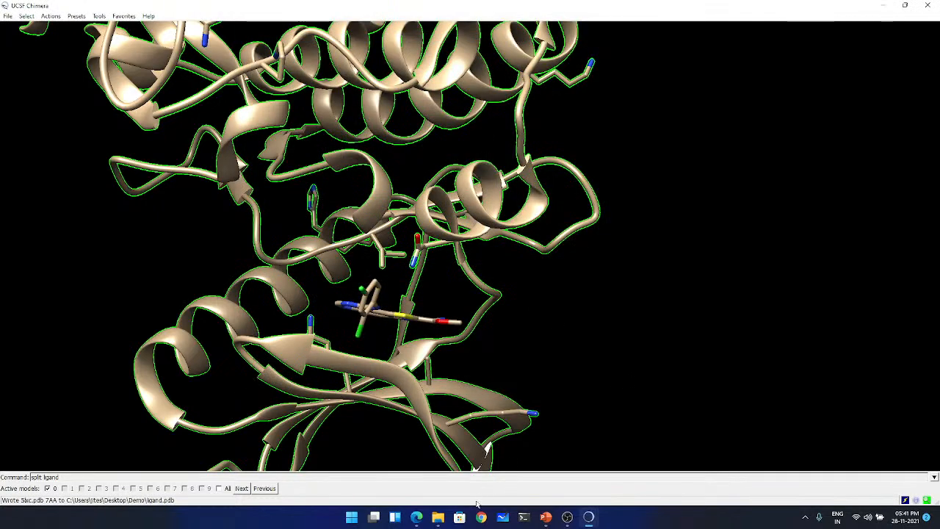
- Switch to the Demo folder in File Explorer, sort it by date modified, and open protein in Atom to examine the end of the file
{"action": "left_click", "coordinate": [438, 517]}
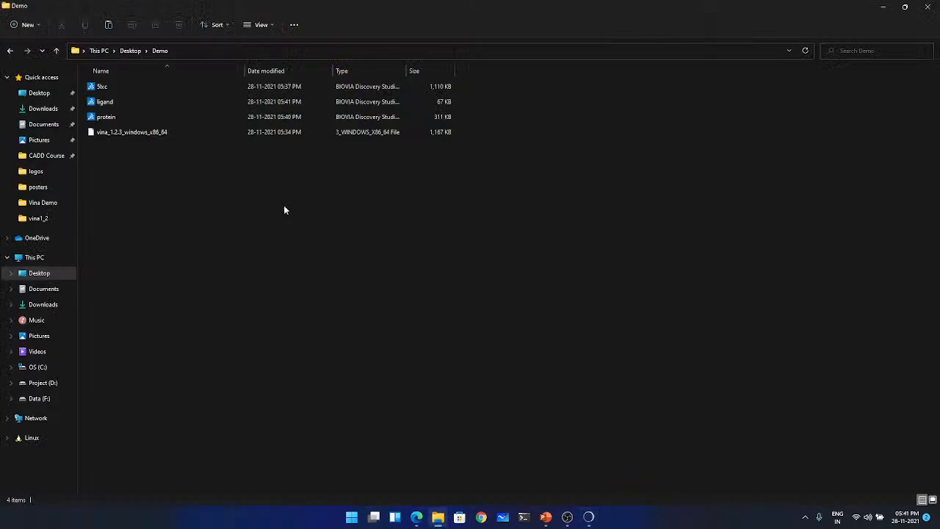
{"action": "left_click", "coordinate": [258, 71]}
{"action": "left_click", "coordinate": [127, 103]}
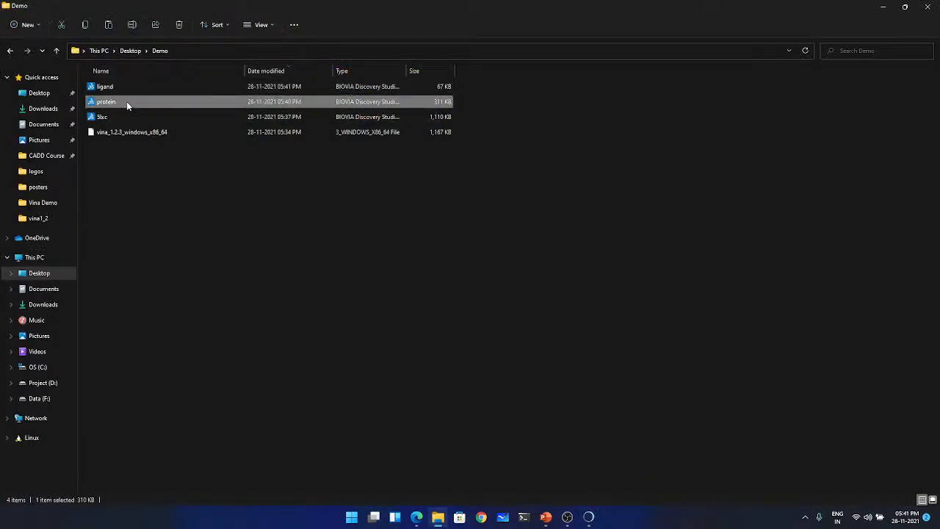
{"action": "right_click", "coordinate": [126, 102]}
{"action": "mouse_move", "coordinate": [236, 152]}
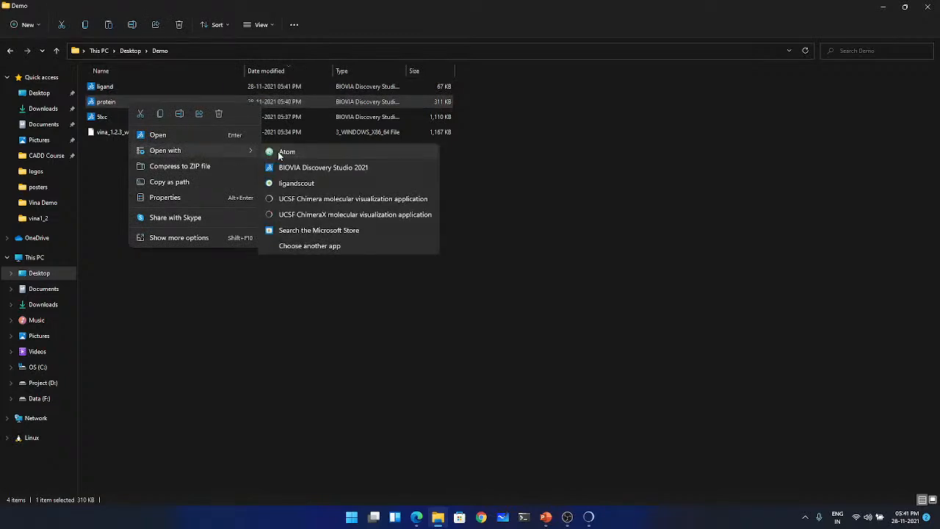
{"action": "left_click", "coordinate": [282, 153]}
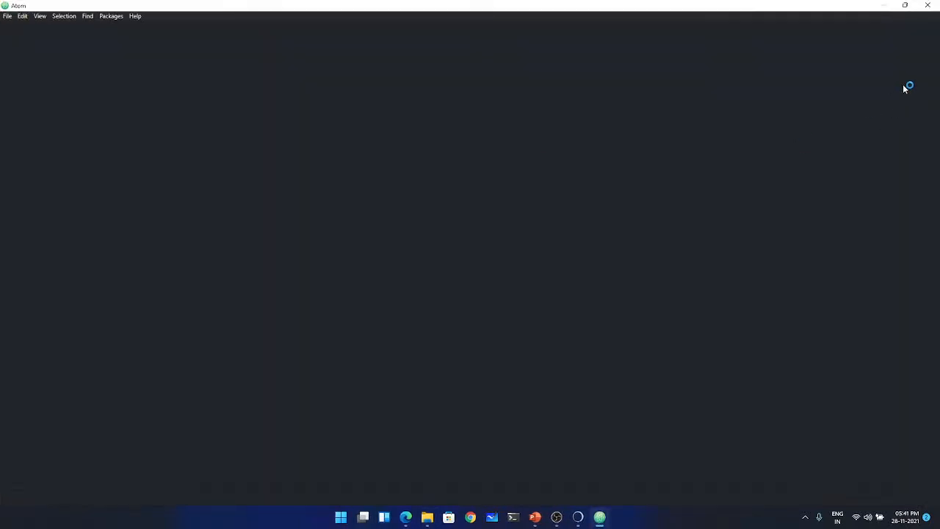
{"action": "left_click_drag", "start_coordinate": [936, 44], "coordinate": [937, 489]}
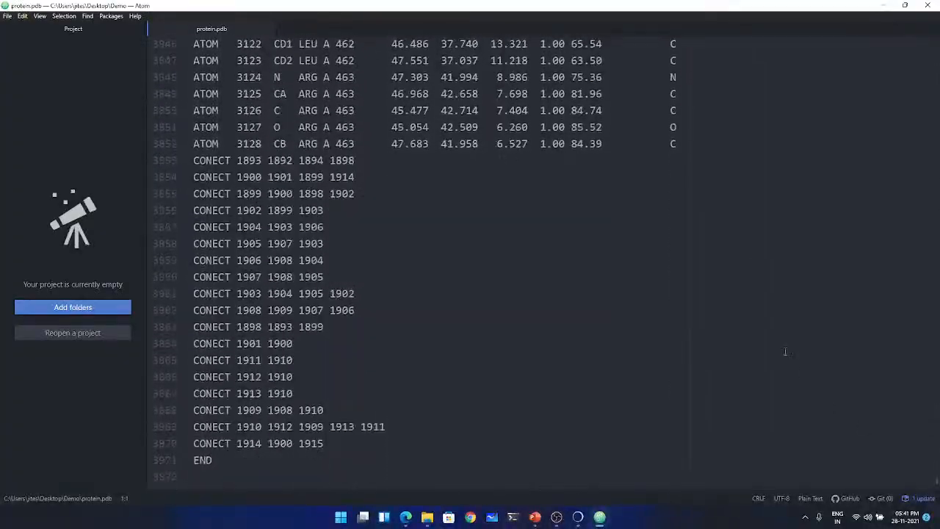
- Close the protein file, open ligand from the Demo folder in Atom, examine its HETATM records, and close it
{"action": "left_click", "coordinate": [927, 5]}
{"action": "left_click", "coordinate": [149, 87]}
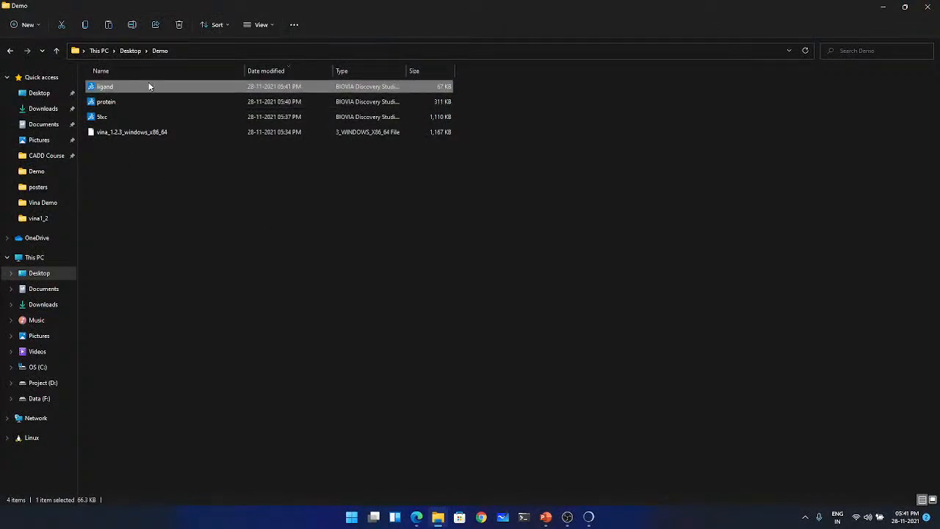
{"action": "right_click", "coordinate": [149, 87]}
{"action": "mouse_move", "coordinate": [230, 132]}
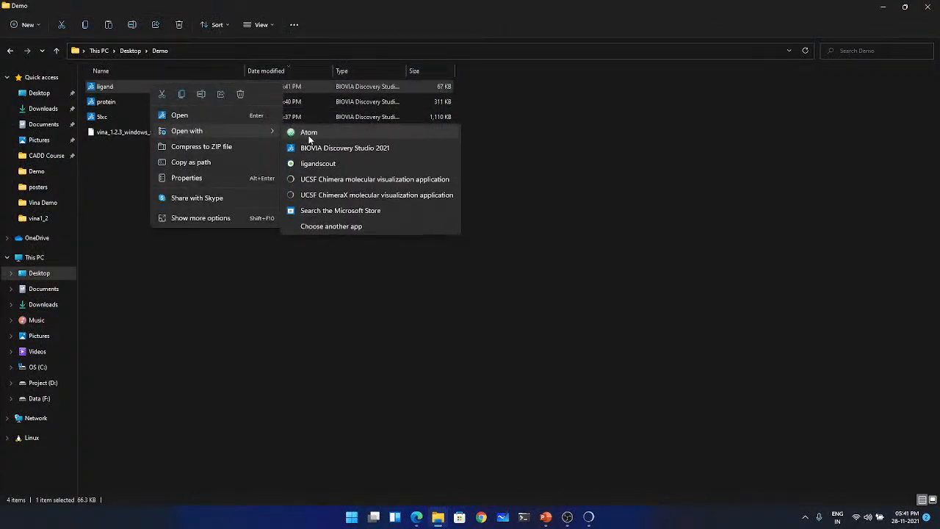
{"action": "left_click", "coordinate": [309, 136]}
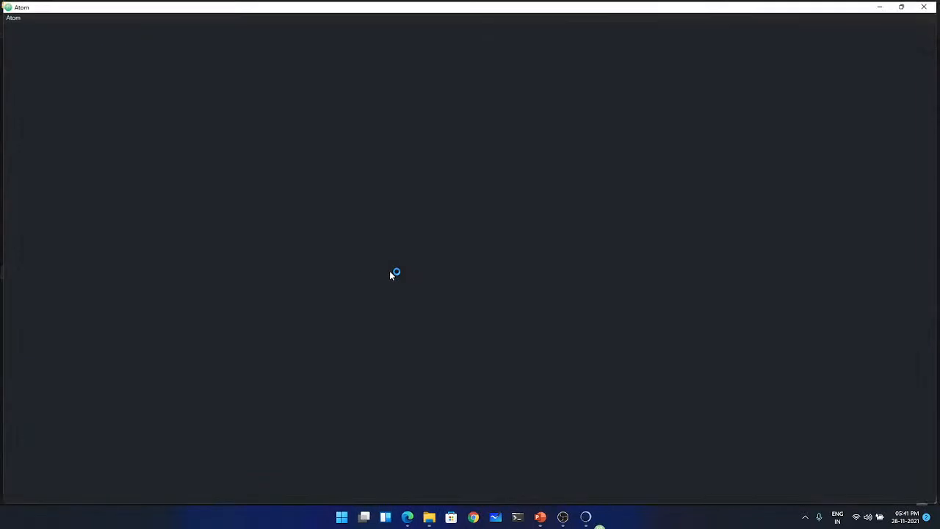
{"action": "scroll", "coordinate": [316, 258], "scroll_direction": "down", "scroll_amount": 7}
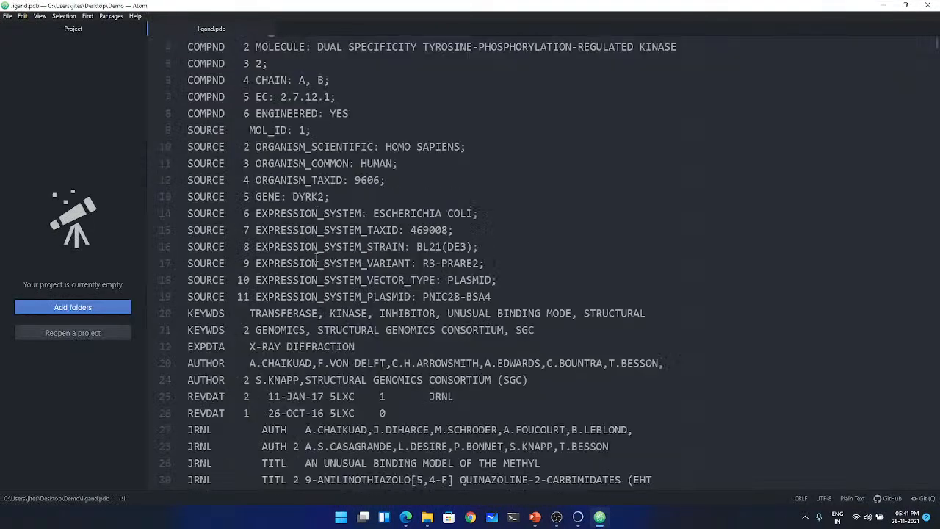
{"action": "scroll", "coordinate": [307, 259], "scroll_direction": "down", "scroll_amount": 7}
{"action": "scroll", "coordinate": [307, 259], "scroll_direction": "down", "scroll_amount": 20}
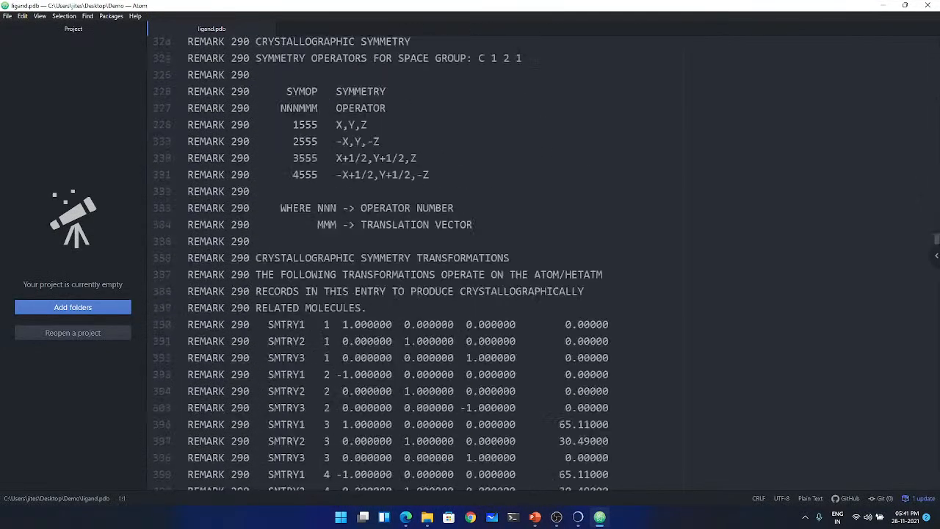
{"action": "scroll", "coordinate": [528, 290], "scroll_direction": "down", "scroll_amount": 15}
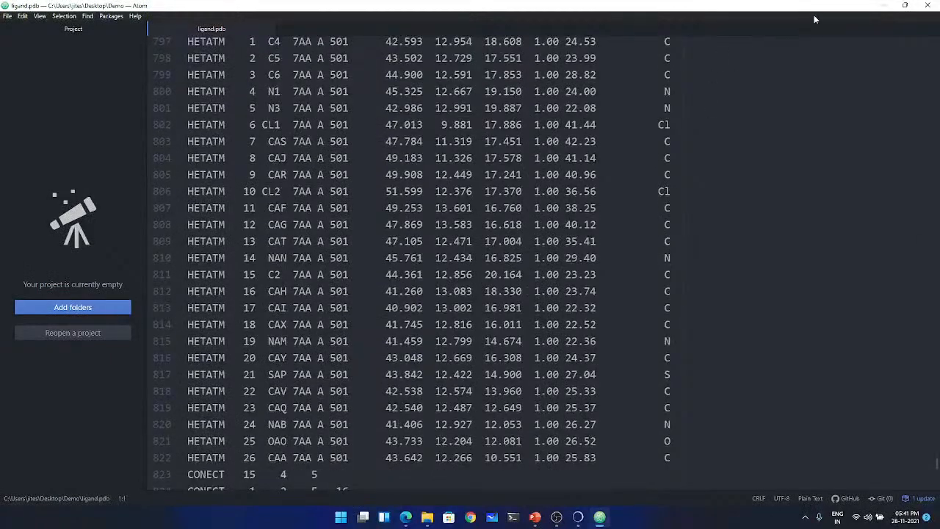
{"action": "left_click", "coordinate": [926, 5]}
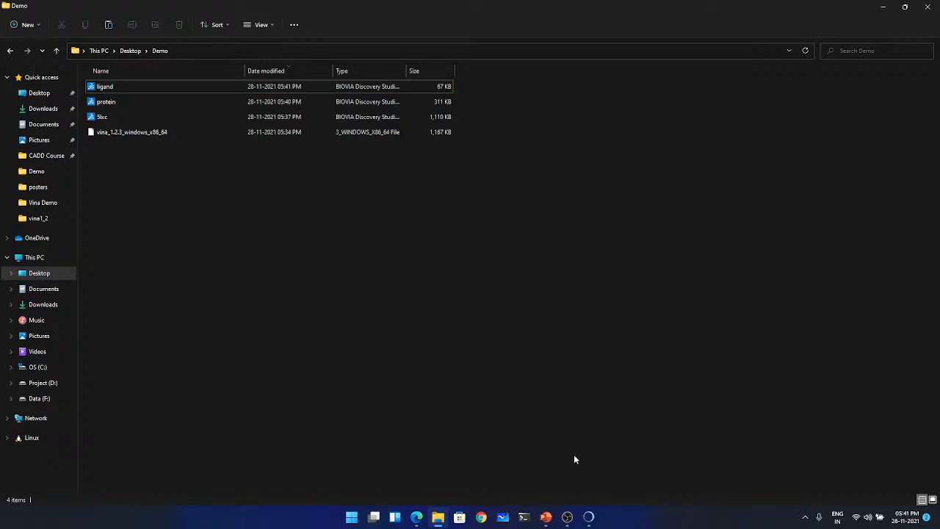
- Switch back to UCSF Chimera, clear the selection, and inspect the binding pocket around the ligand
{"action": "left_click", "coordinate": [884, 7]}
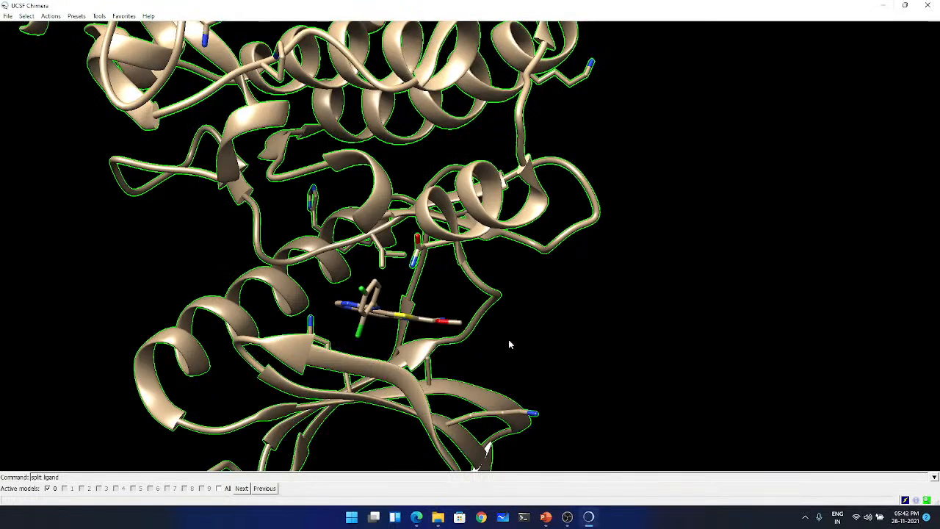
{"action": "left_click", "coordinate": [883, 9]}
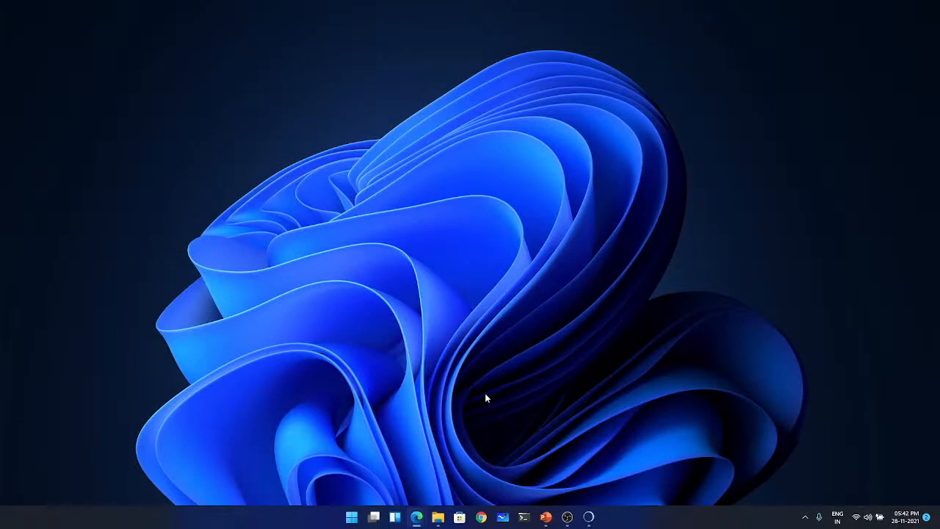
{"action": "left_click", "coordinate": [588, 516]}
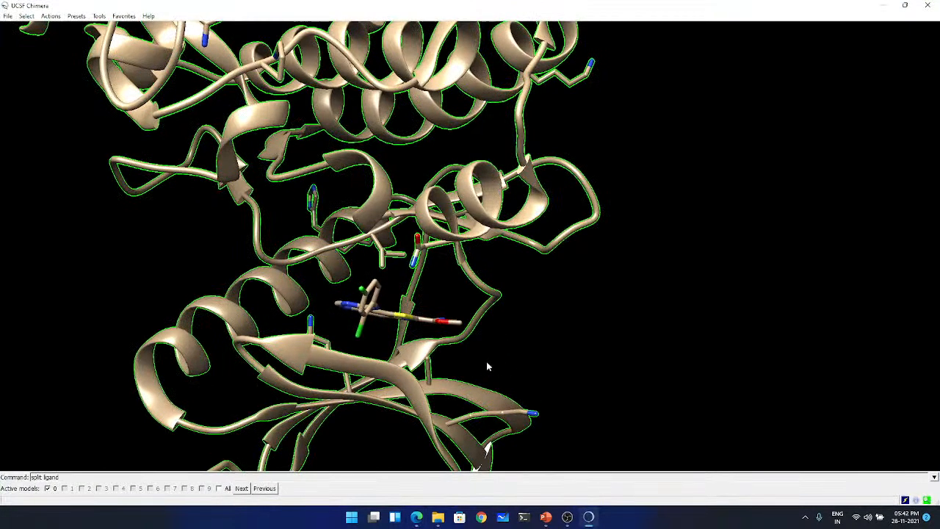
{"action": "left_click", "coordinate": [632, 313], "text": "ctrl"}
{"action": "left_click_drag", "start_coordinate": [626, 316], "coordinate": [483, 359]}
{"action": "scroll", "coordinate": [403, 347], "scroll_direction": "up", "scroll_amount": 5}
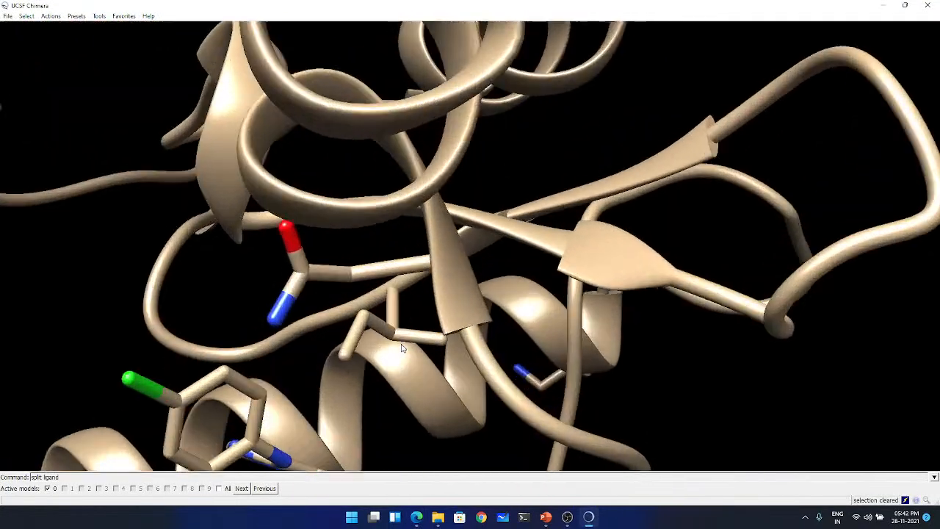
{"action": "scroll", "coordinate": [402, 348], "scroll_direction": "down", "scroll_amount": 8}
{"action": "left_click_drag", "start_coordinate": [402, 348], "coordinate": [367, 291]}
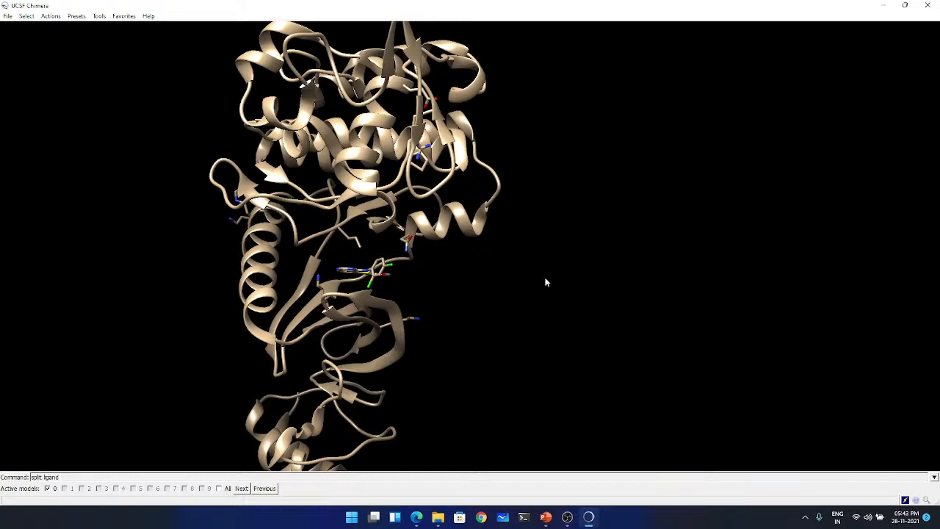
{"action": "left_click_drag", "start_coordinate": [531, 277], "coordinate": [396, 272]}
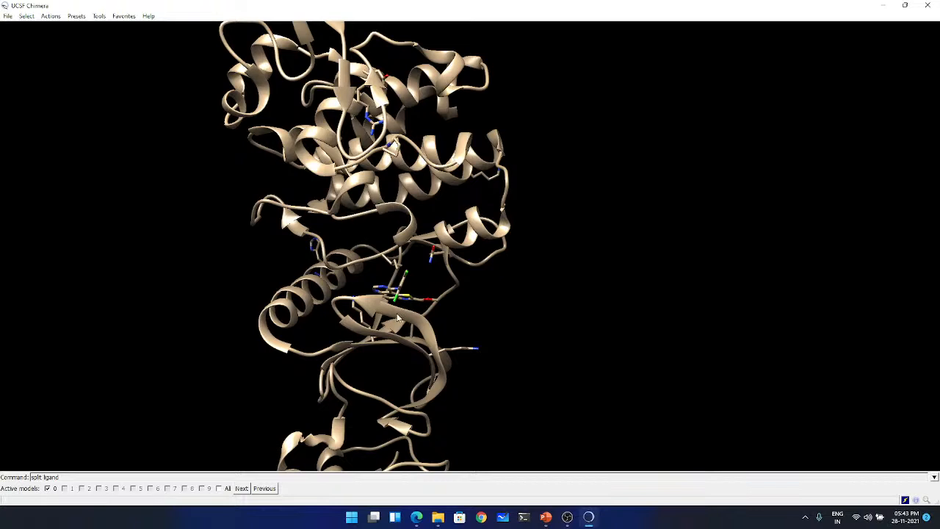
{"action": "mouse_move", "coordinate": [399, 300]}
{"action": "left_click_drag", "start_coordinate": [210, 94], "coordinate": [229, 195]}
- Start the AutoDock Vina tool and enable resizing of the search volume using ctrl button 1
{"action": "left_click", "coordinate": [98, 15]}
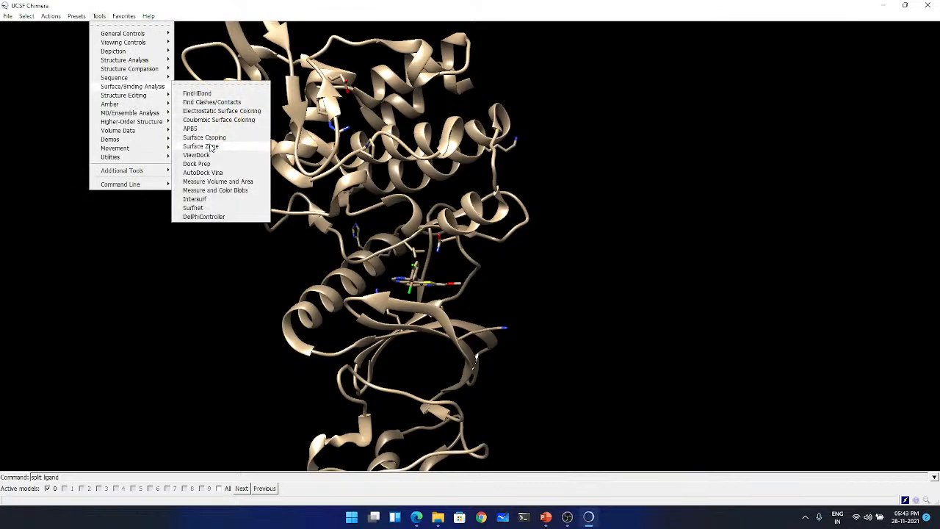
{"action": "left_click", "coordinate": [213, 176]}
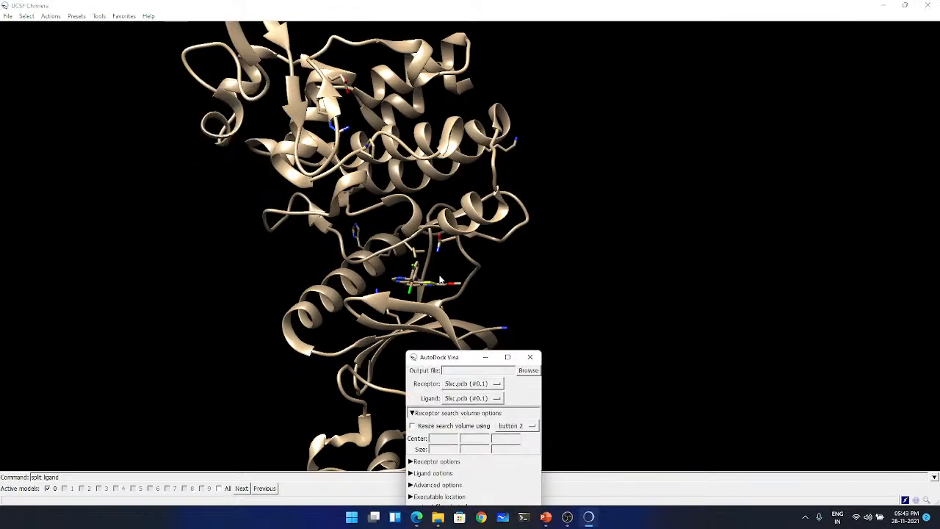
{"action": "left_click_drag", "start_coordinate": [454, 362], "coordinate": [767, 88]}
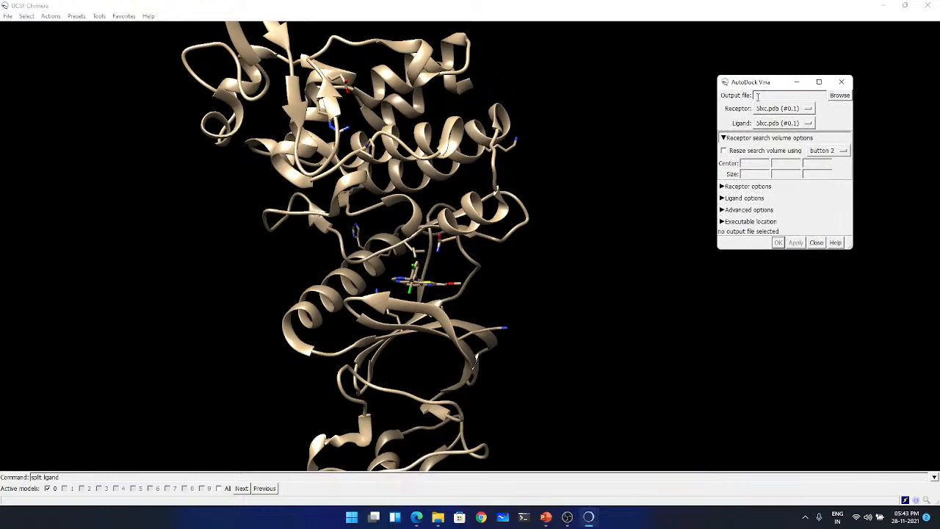
{"action": "left_click", "coordinate": [734, 150]}
{"action": "left_click", "coordinate": [829, 151]}
{"action": "left_click", "coordinate": [830, 190]}
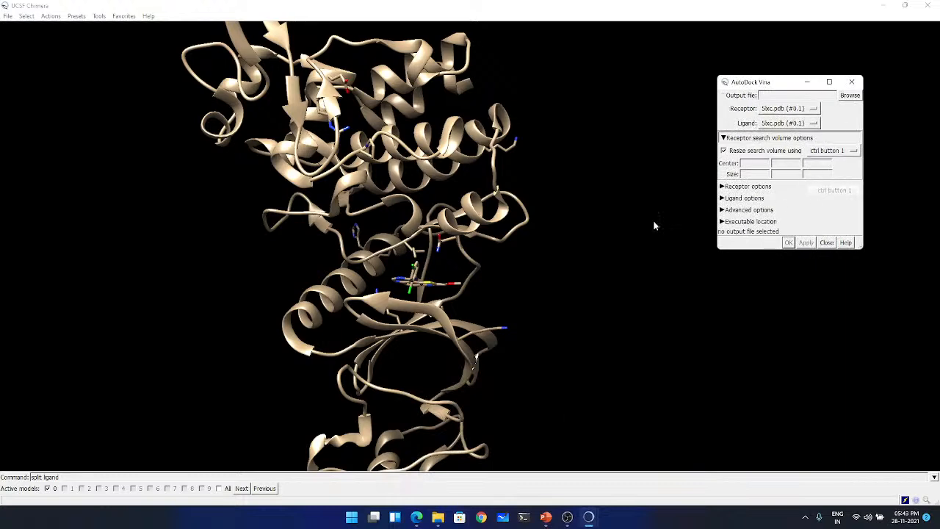
- Draw a search volume box around the ligand and pull one side face inward toward the binding pocket
{"action": "left_click_drag", "start_coordinate": [353, 255], "coordinate": [394, 259]}
{"action": "left_click_drag", "start_coordinate": [373, 204], "coordinate": [434, 301]}
{"action": "left_click_drag", "start_coordinate": [477, 121], "coordinate": [374, 194]}
{"action": "left_click_drag", "start_coordinate": [135, 296], "coordinate": [359, 302]}
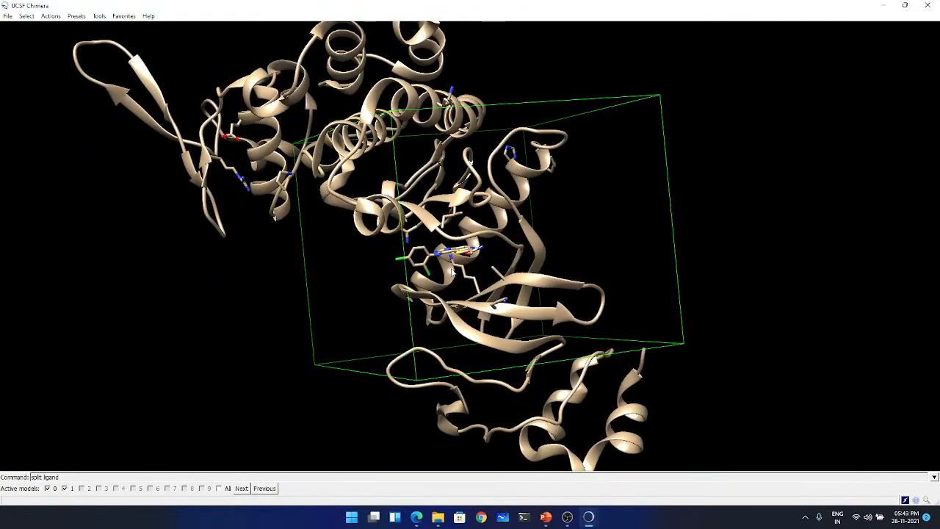
{"action": "left_click_drag", "start_coordinate": [471, 265], "coordinate": [360, 260]}
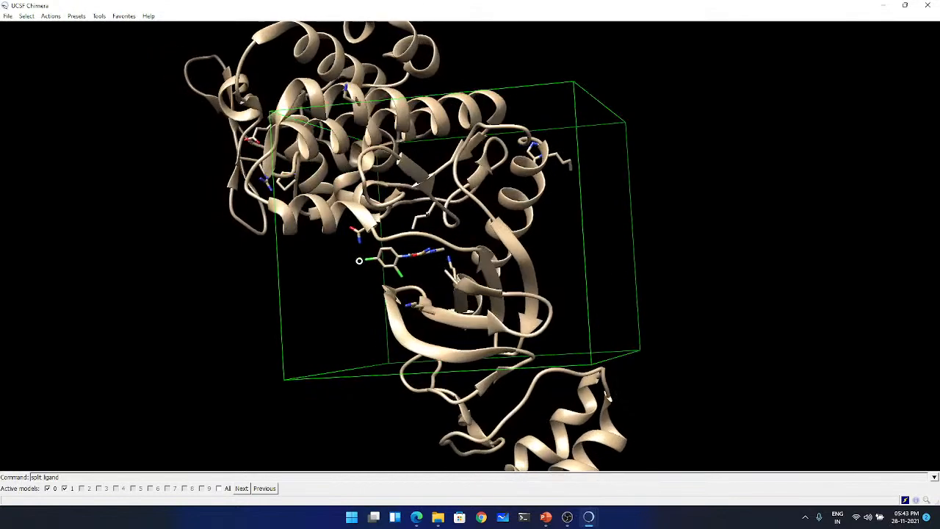
{"action": "left_click_drag", "start_coordinate": [585, 285], "coordinate": [497, 286]}
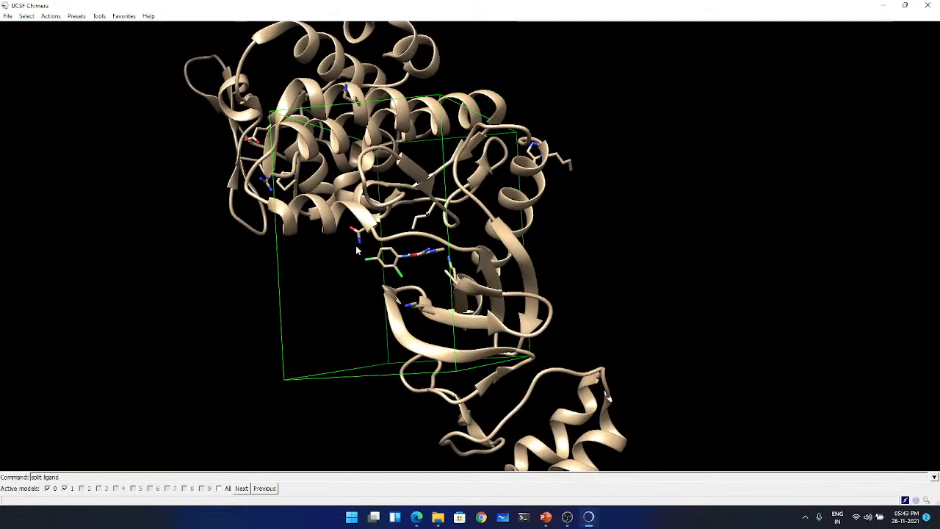
{"action": "left_click_drag", "start_coordinate": [356, 245], "coordinate": [433, 255]}
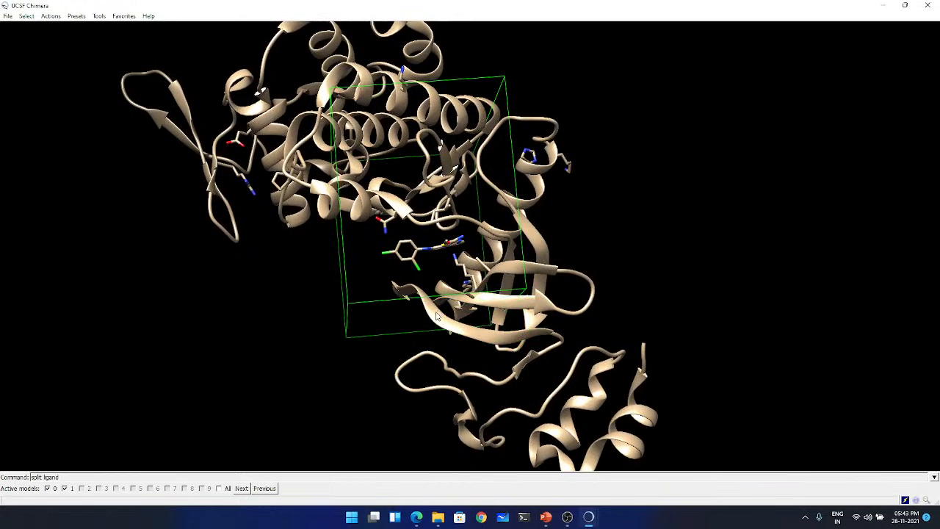
- Tighten the search box's remaining faces around the ligand to about 21.6 × 17.0 × 19.7, centered near 46.3, 12.1, 16.4
{"action": "left_click_drag", "start_coordinate": [438, 314], "coordinate": [443, 230]}
{"action": "left_click_drag", "start_coordinate": [459, 135], "coordinate": [454, 209]}
{"action": "left_click_drag", "start_coordinate": [545, 296], "coordinate": [308, 279]}
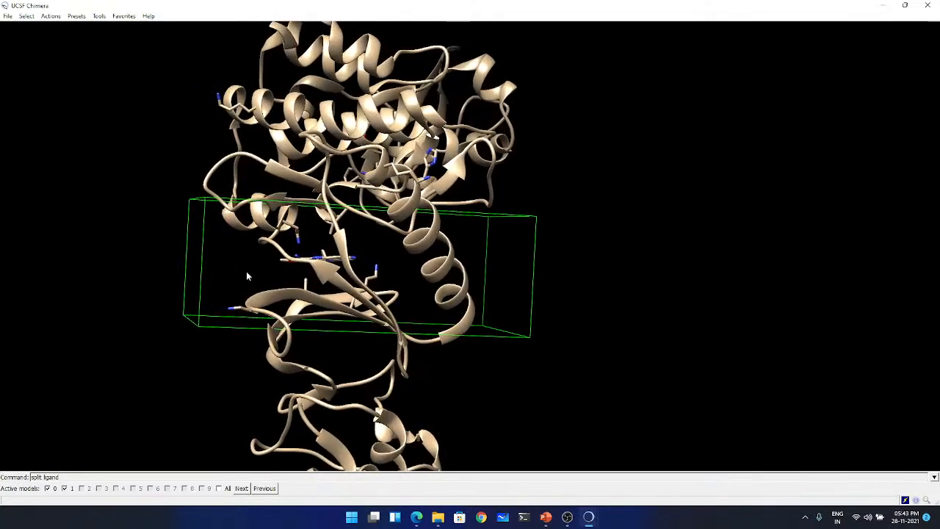
{"action": "left_click_drag", "start_coordinate": [197, 274], "coordinate": [365, 274]}
{"action": "left_click_drag", "start_coordinate": [485, 314], "coordinate": [321, 300]}
{"action": "left_click_drag", "start_coordinate": [305, 268], "coordinate": [324, 264]}
{"action": "left_click_drag", "start_coordinate": [257, 260], "coordinate": [247, 259]}
{"action": "left_click_drag", "start_coordinate": [312, 256], "coordinate": [294, 282]}
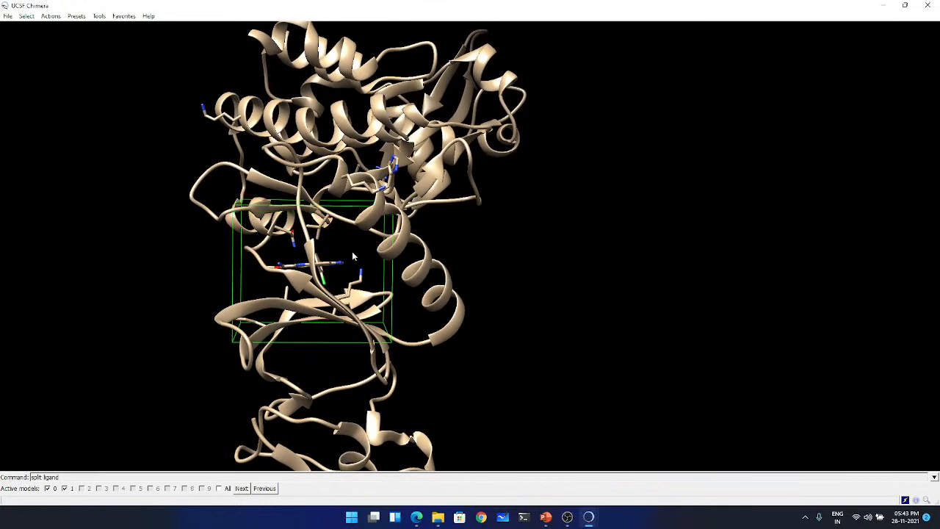
- Bring the AutoDock Vina dialog forward beside the structure and read the search volume's center and size
{"action": "mouse_move", "coordinate": [596, 520]}
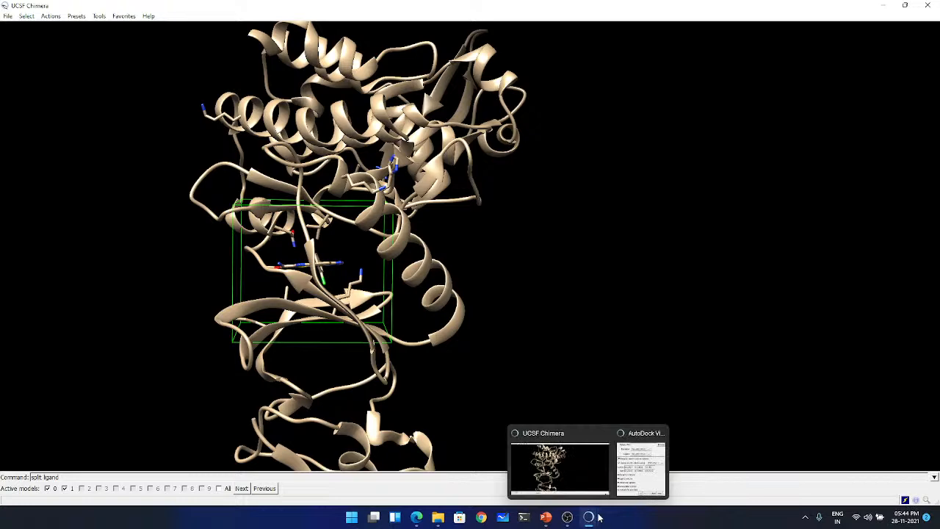
{"action": "left_click", "coordinate": [640, 461]}
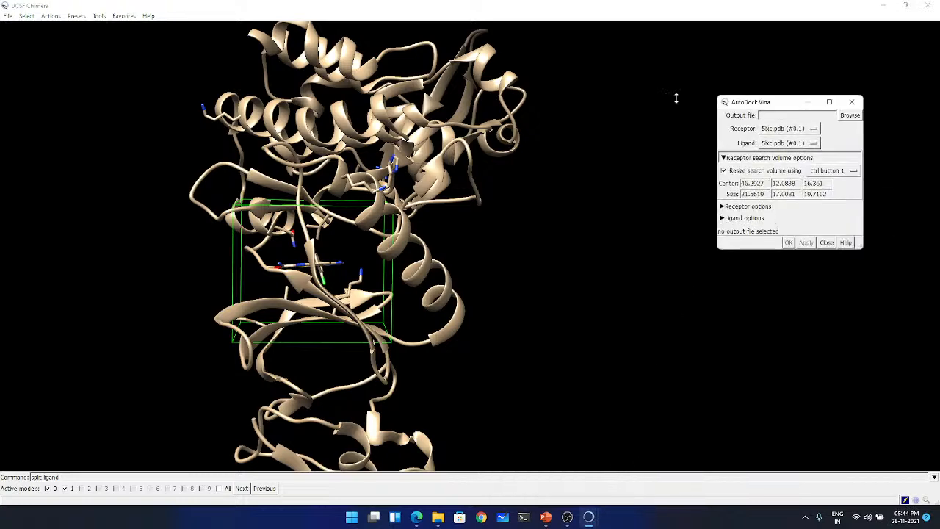
{"action": "left_click_drag", "start_coordinate": [754, 84], "coordinate": [493, 120]}
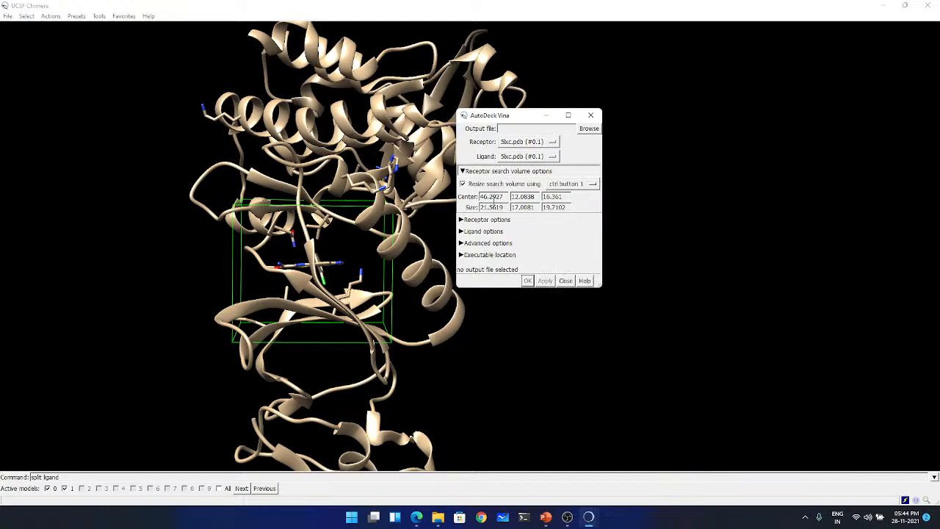
{"action": "left_click", "coordinate": [562, 197]}
{"action": "left_click_drag", "start_coordinate": [512, 122], "coordinate": [558, 108]}
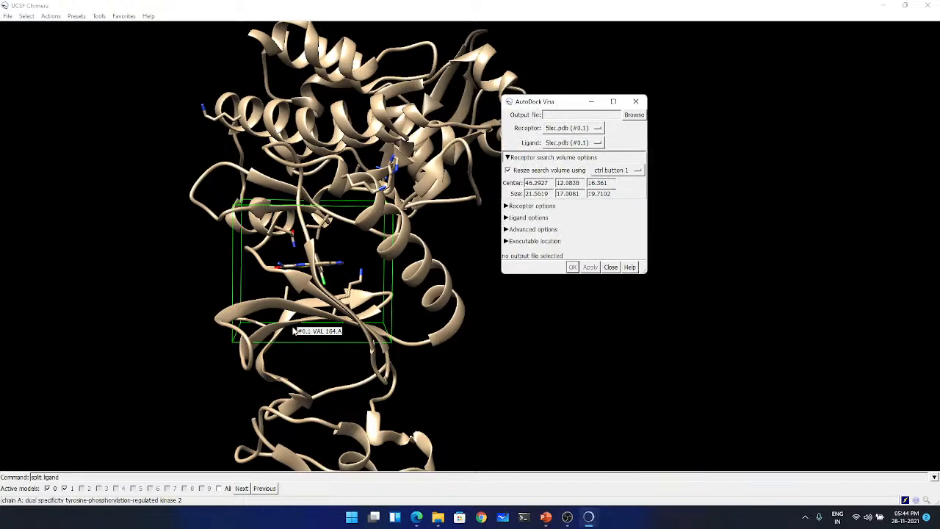
- Open a blank Notepad document and place it so the search volume's center and size values stay readable
{"action": "key", "text": "super"}
{"action": "type", "text": "notepad"}
{"action": "key", "text": "Return"}
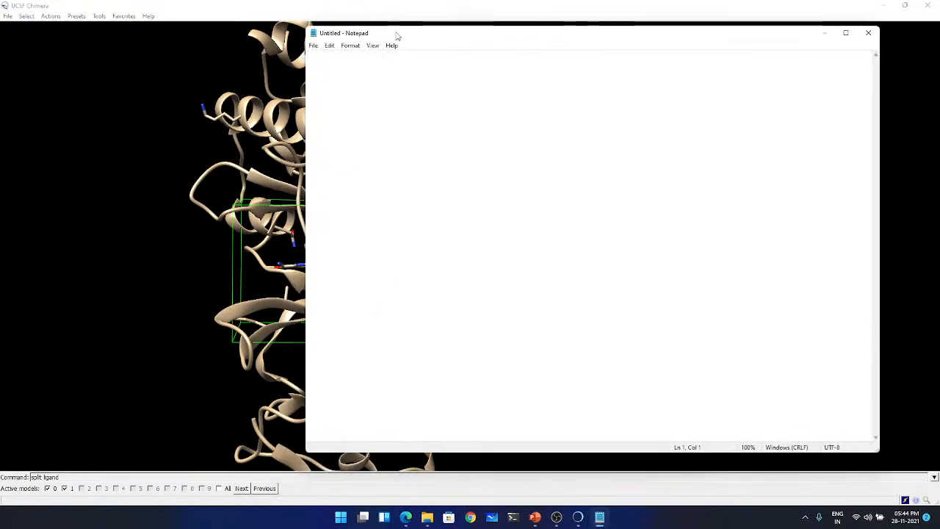
{"action": "left_click_drag", "start_coordinate": [396, 36], "coordinate": [369, 227]}
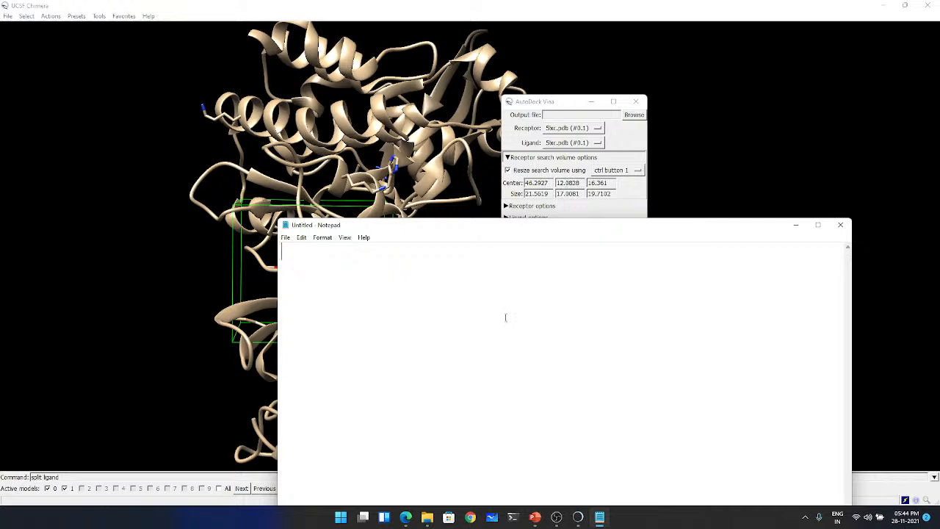
- Write the box size parameters size_x, size_y and size_z on separate lines, each set to 22
{"action": "type", "text": "Size_x"}
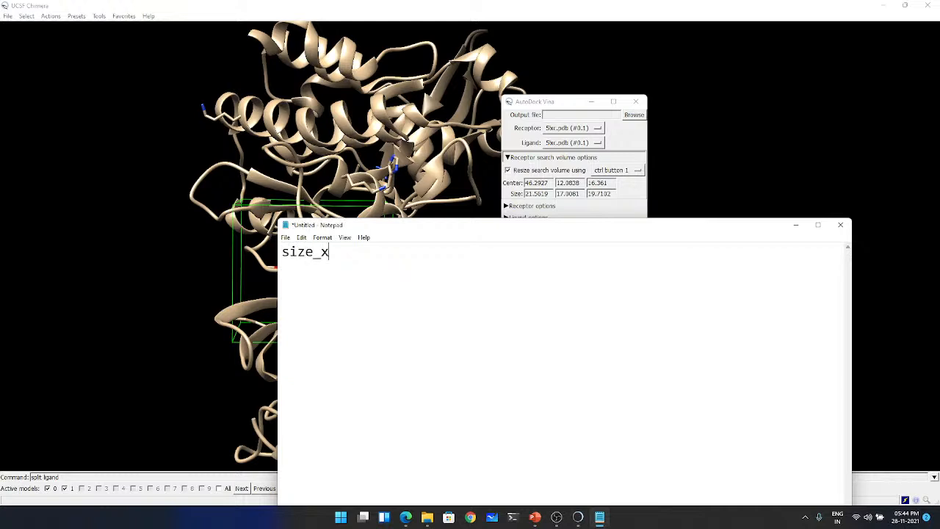
{"action": "type", "text": " = 22"}
{"action": "key", "text": "Return"}
{"action": "type", "text": "size_y ="}
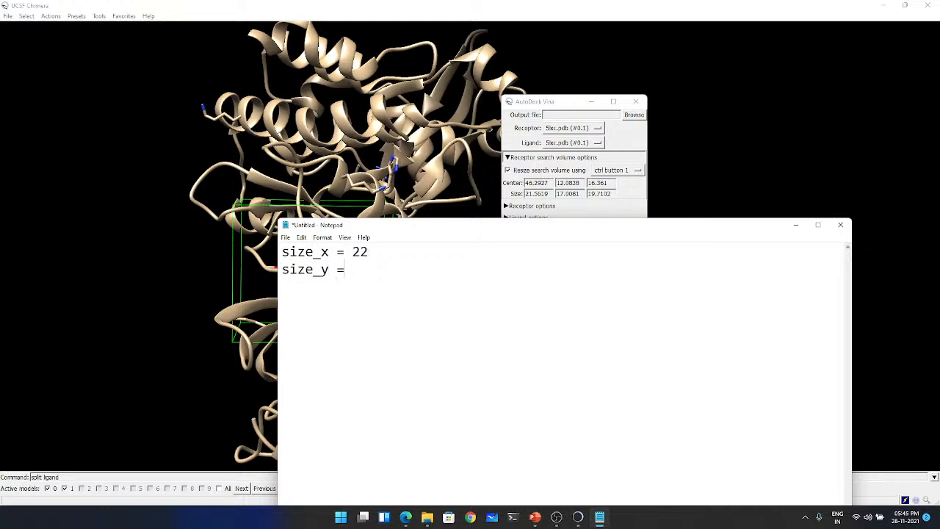
{"action": "type", "text": " 22"}
{"action": "key", "text": "Return"}
{"action": "type", "text": "size_z = 22"}
{"action": "key", "text": "Return"}
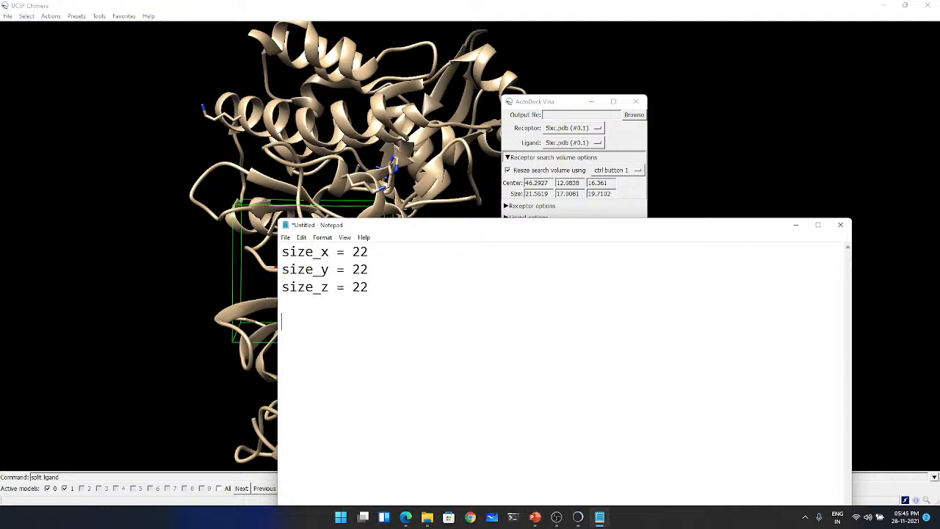
- Add the box center parameters below the sizes: center_x = 46.29, center_y = 12.08 and center_z = 16.361
{"action": "key", "text": "Return"}
{"action": "type", "text": "center_x = 46."}
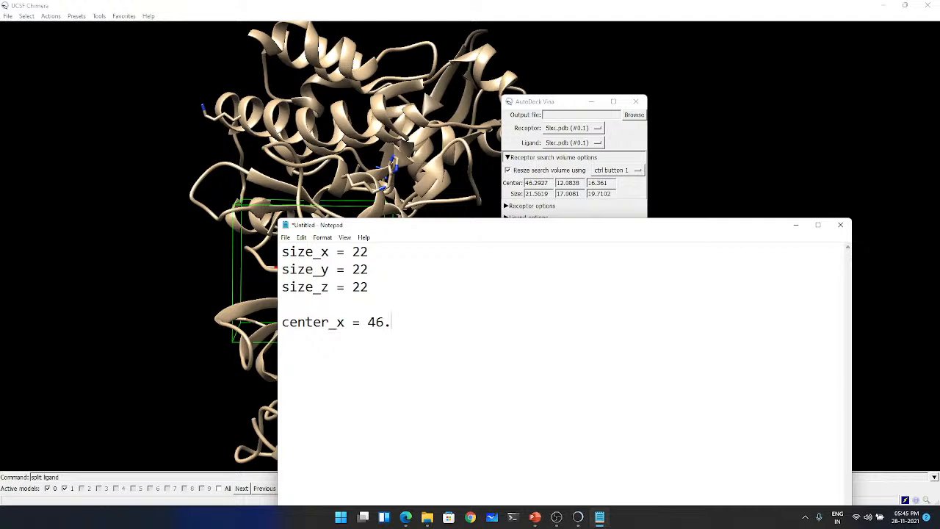
{"action": "type", "text": "29"}
{"action": "key", "text": "Return"}
{"action": "type", "text": "center_y ="}
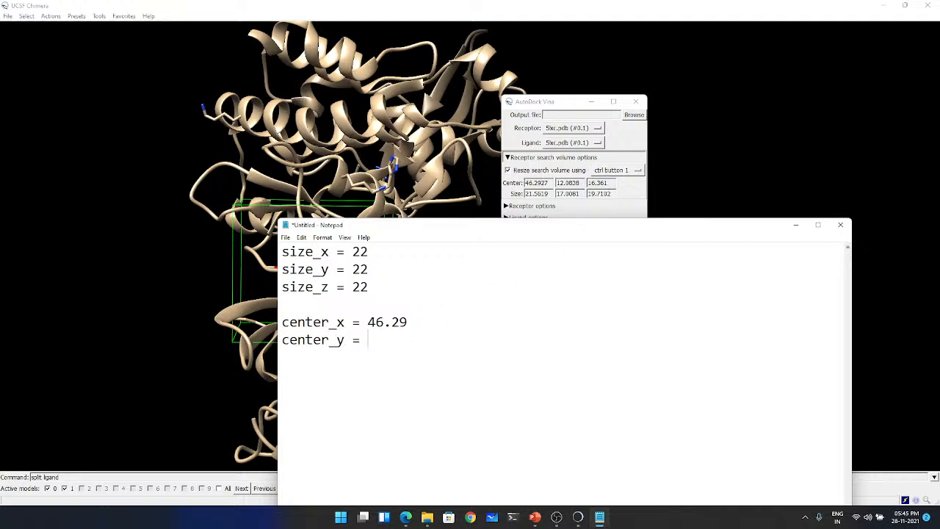
{"action": "type", "text": " 12.08"}
{"action": "key", "text": "Return"}
{"action": "type", "text": "center"}
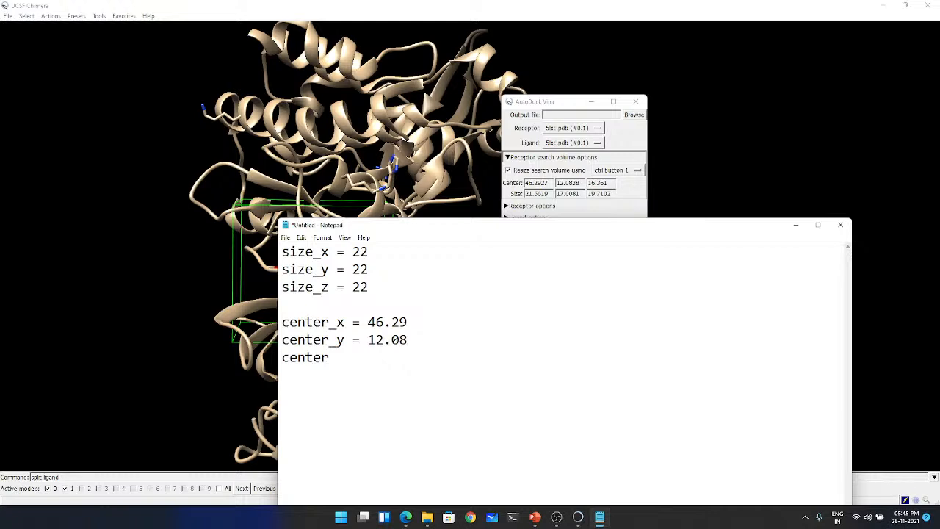
{"action": "type", "text": "_z = 16.361"}
- Save the parameter file as configuration in the Desktop's Demo folder, and close it
{"action": "key", "text": "ctrl+s"}
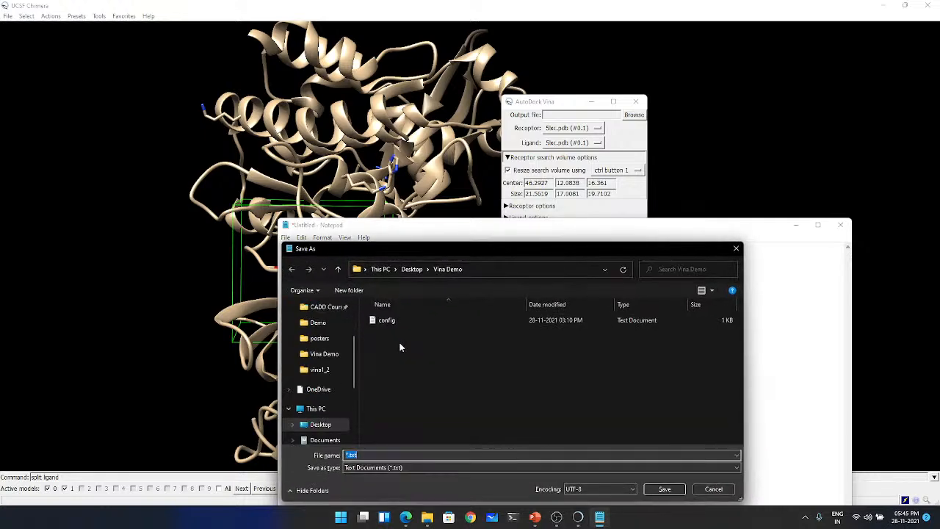
{"action": "left_click", "coordinate": [318, 322]}
{"action": "left_click", "coordinate": [373, 456]}
{"action": "key", "text": "BackSpace"}
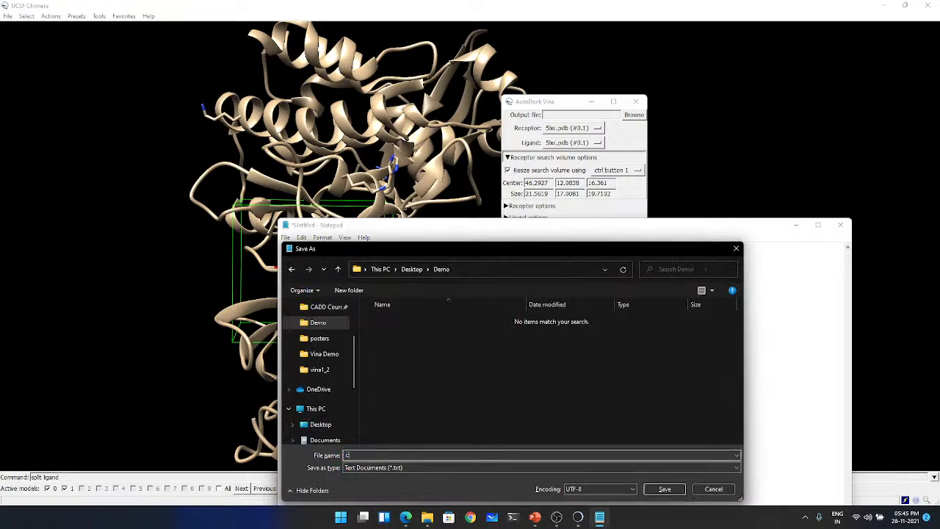
{"action": "type", "text": "configuration"}
{"action": "left_click", "coordinate": [664, 490]}
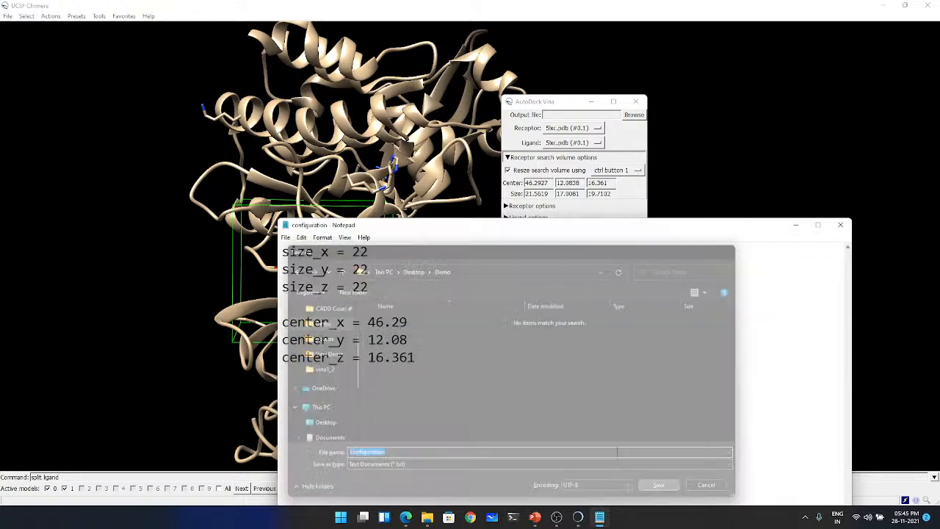
{"action": "left_click_drag", "start_coordinate": [537, 227], "coordinate": [520, 165]}
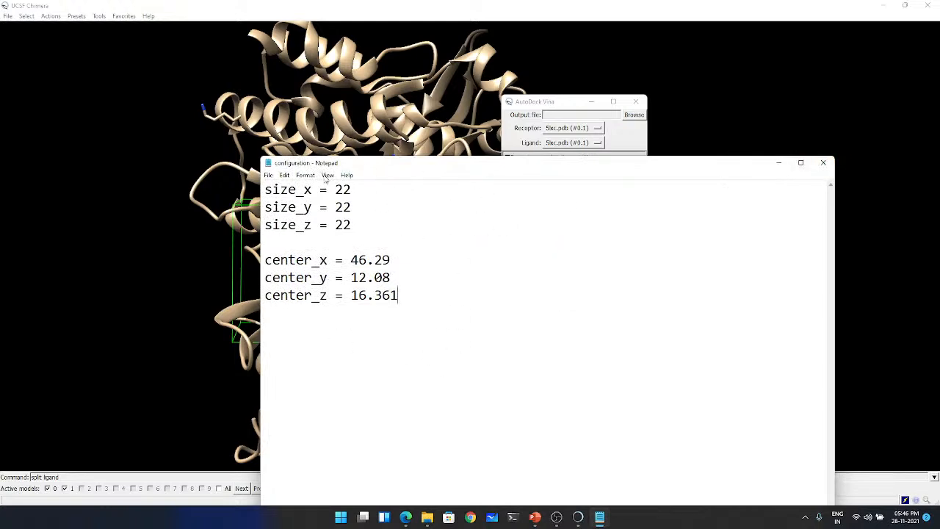
{"action": "left_click", "coordinate": [824, 163]}
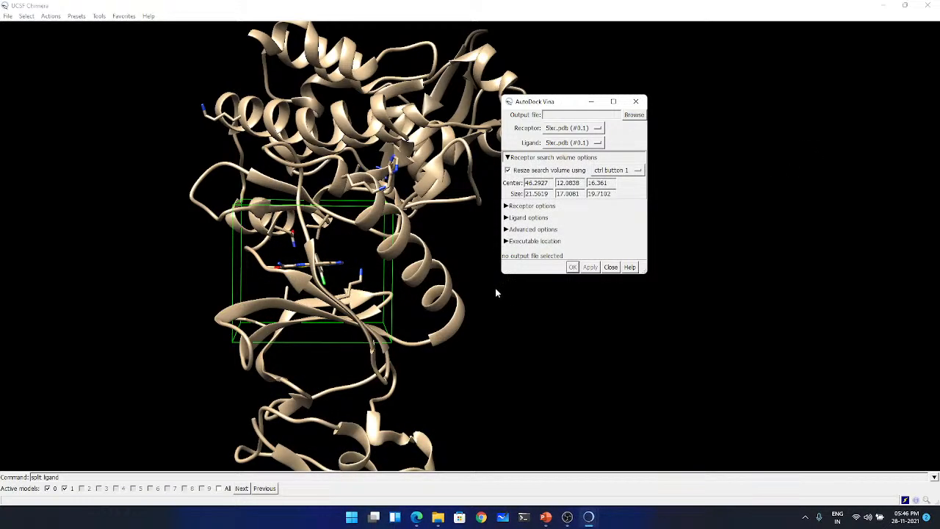
- Minimize Chimera, open Command Prompt and clear the message notification, placing the terminal window near the upper middle of the desktop
{"action": "left_click", "coordinate": [885, 8]}
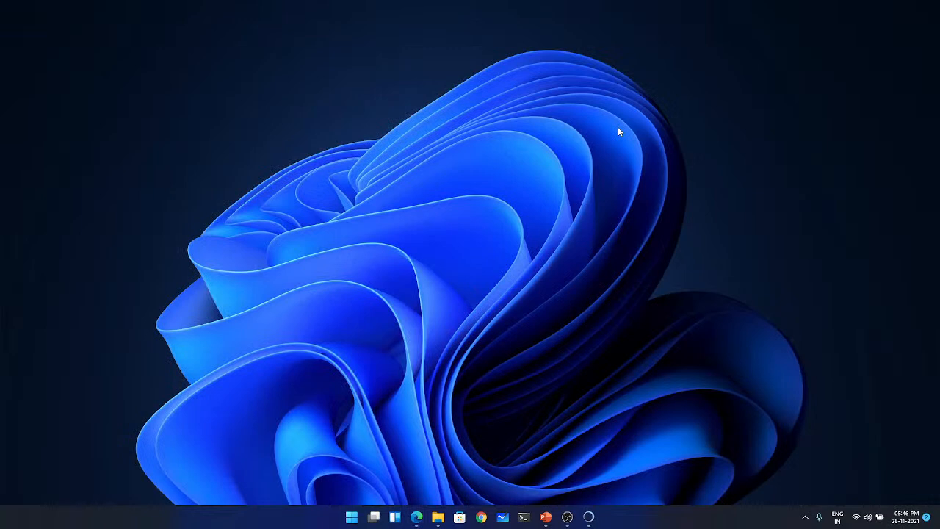
{"action": "key", "text": "super"}
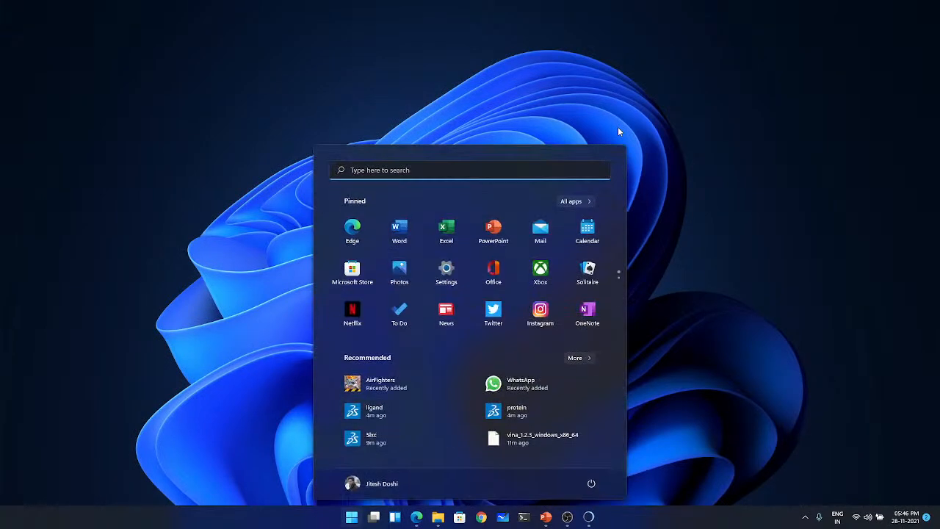
{"action": "type", "text": "chimera 1.15rc"}
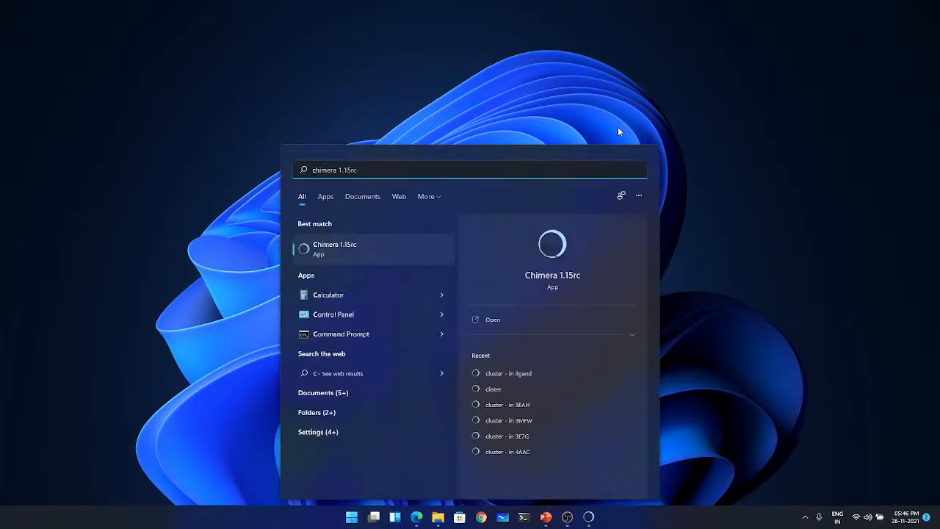
{"action": "left_click", "coordinate": [327, 334]}
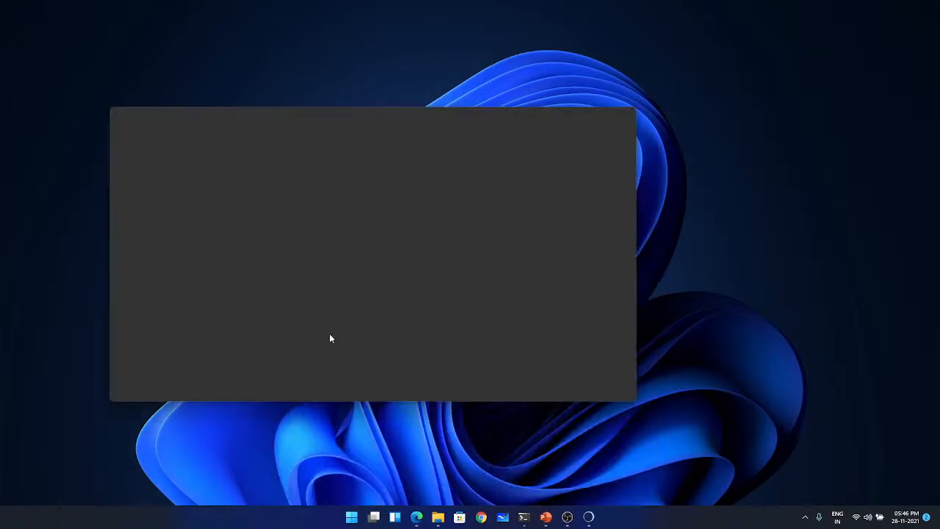
{"action": "left_click_drag", "start_coordinate": [360, 116], "coordinate": [453, 127]}
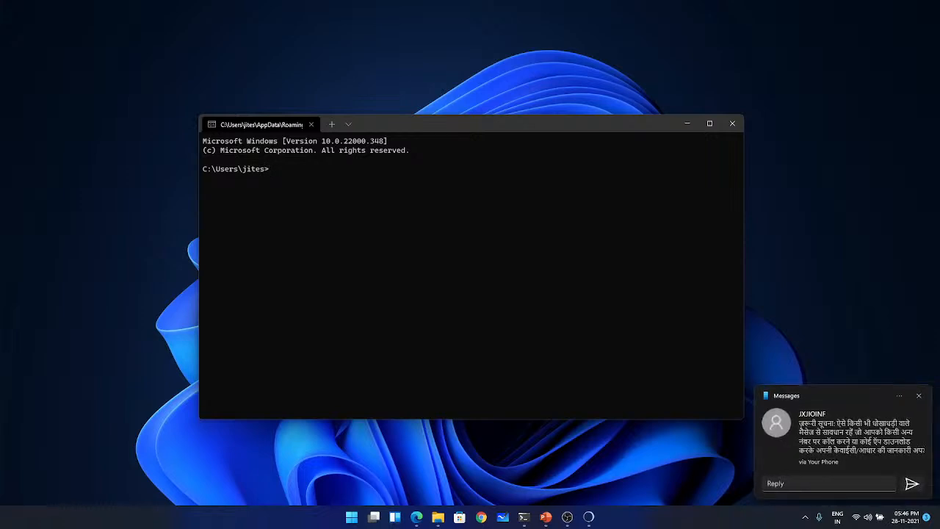
{"action": "left_click", "coordinate": [918, 395]}
{"action": "left_click", "coordinate": [332, 325]}
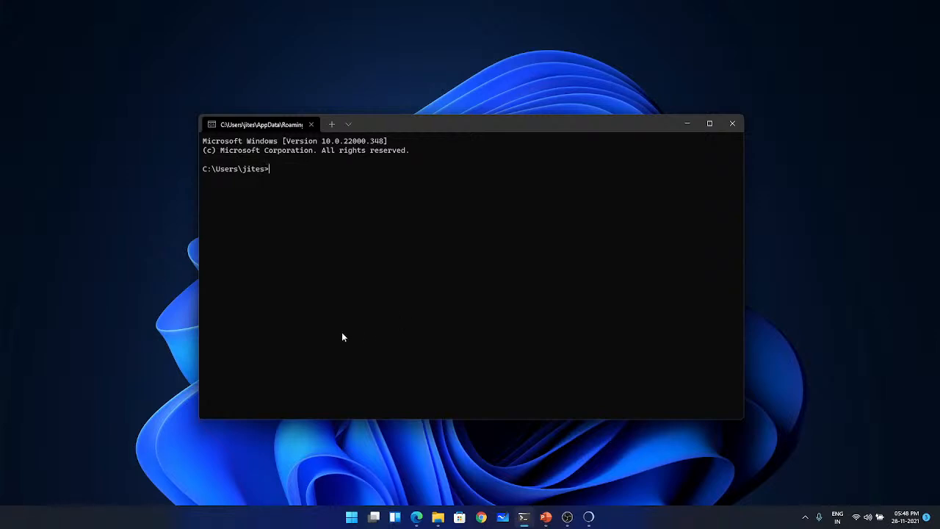
{"action": "left_click_drag", "start_coordinate": [447, 122], "coordinate": [464, 83]}
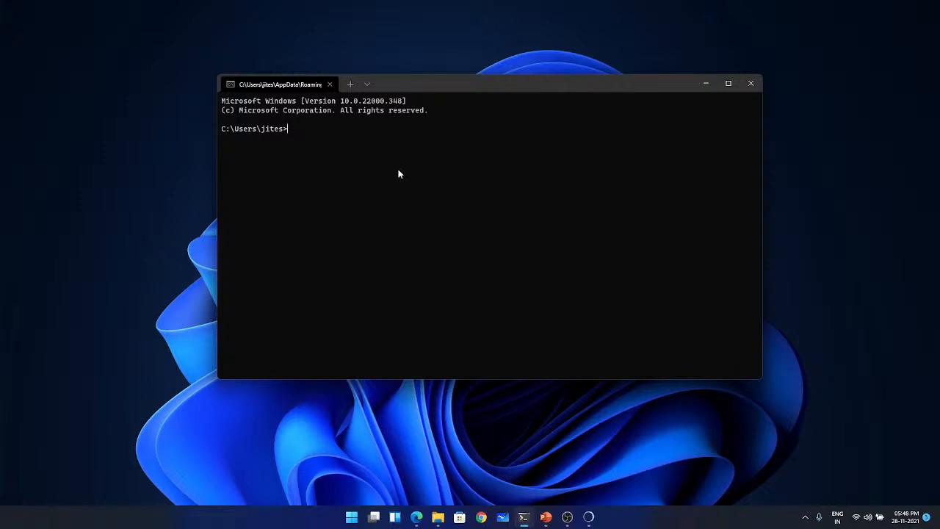
- Change the working directory to Desktop\Demo and check the new prompt path
{"action": "type", "text": "cd Desktop\\Demo"}
{"action": "key", "text": "Return"}
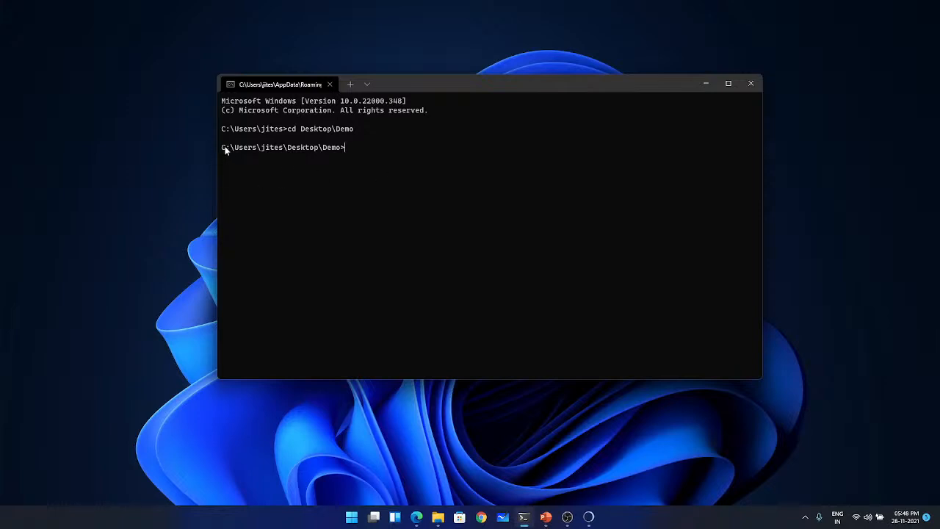
{"action": "left_click_drag", "start_coordinate": [222, 148], "coordinate": [341, 150]}
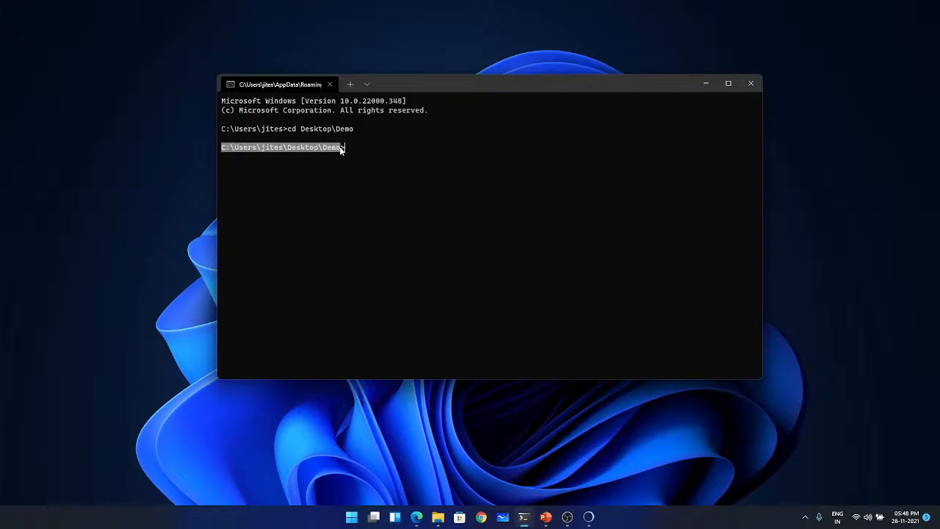
{"action": "left_click", "coordinate": [375, 150]}
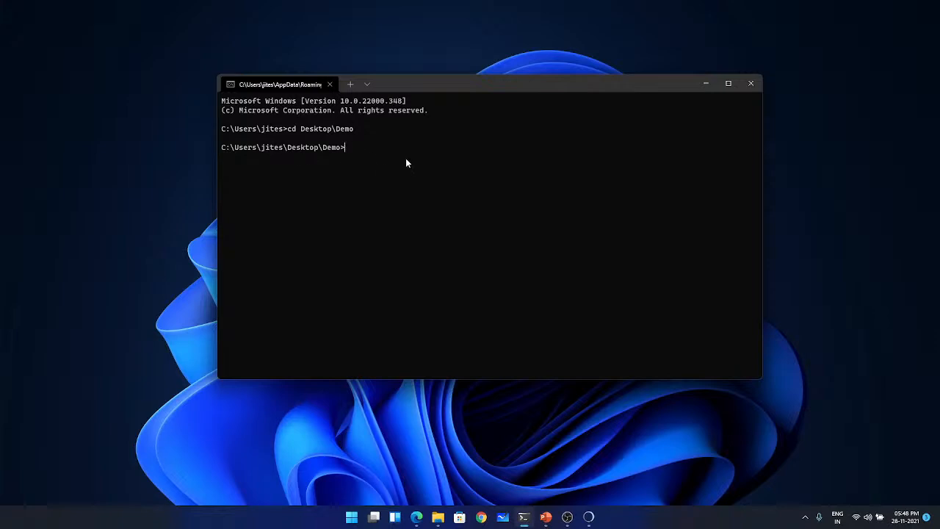
- List the files in the Demo directory with dir, keeping the terminal clear of the desktop's lower area
{"action": "type", "text": "dir"}
{"action": "key", "text": "Return"}
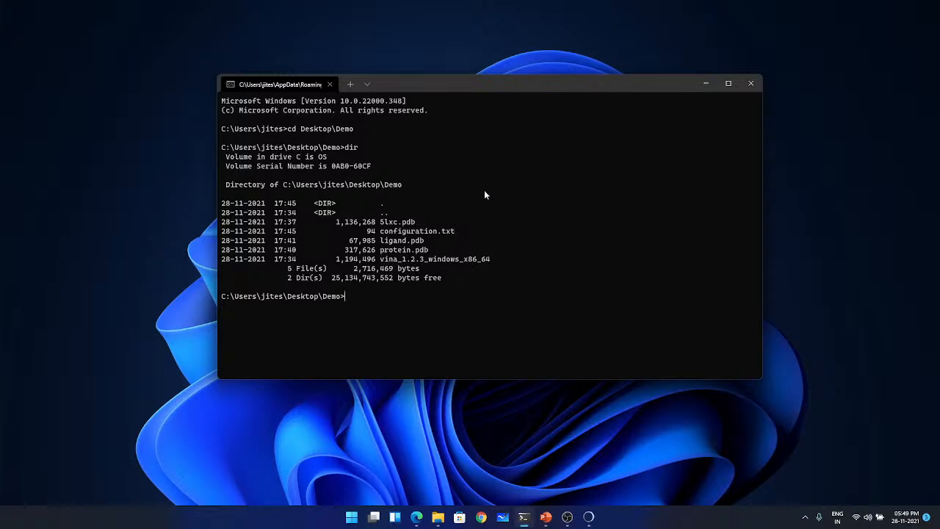
{"action": "left_click_drag", "start_coordinate": [486, 78], "coordinate": [482, 49]}
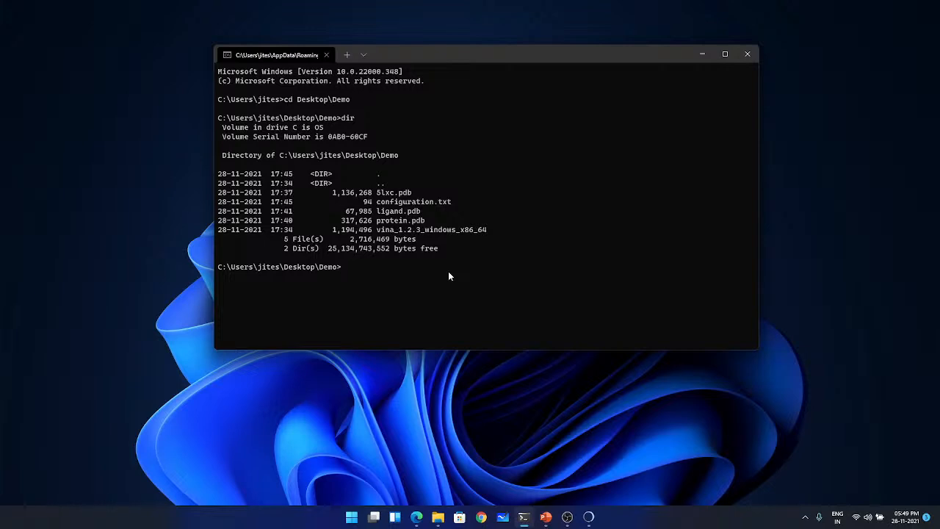
- Enter the prepare_receptor command at the Demo directory prompt
{"action": "type", "text": "prepare_receptor"}
- Browse in File Explorer to C:\Program Files (x86)\ADFRsuite-1.0\bin and locate the prepare_ligand and prepare_receptor batch files
{"action": "mouse_move", "coordinate": [439, 525]}
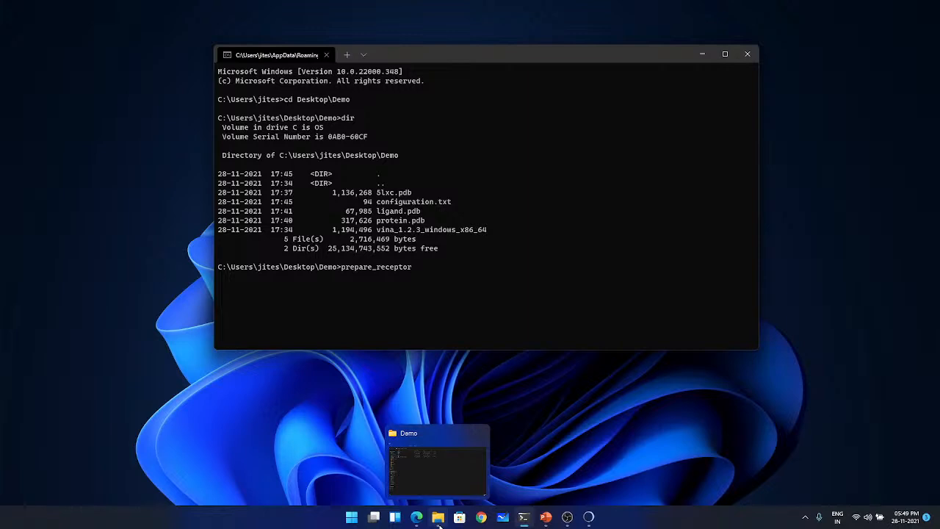
{"action": "left_click", "coordinate": [439, 524]}
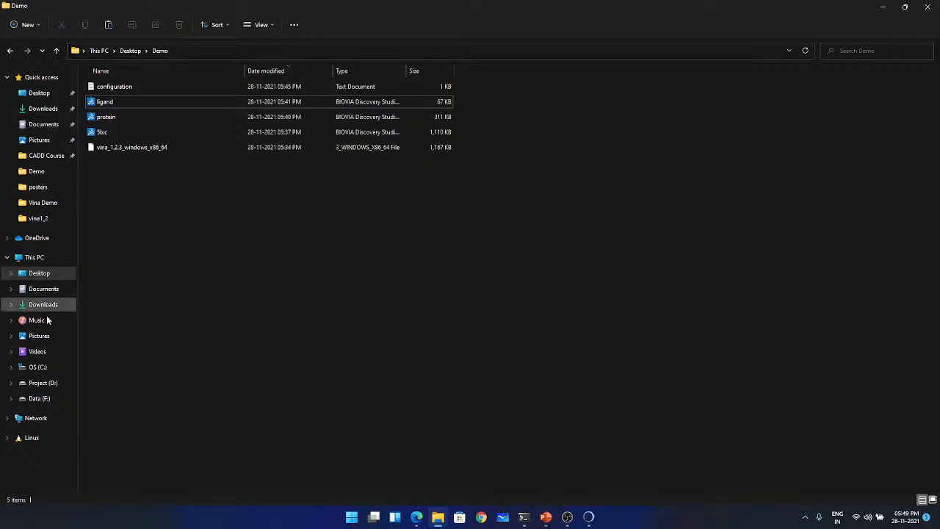
{"action": "left_click", "coordinate": [52, 368]}
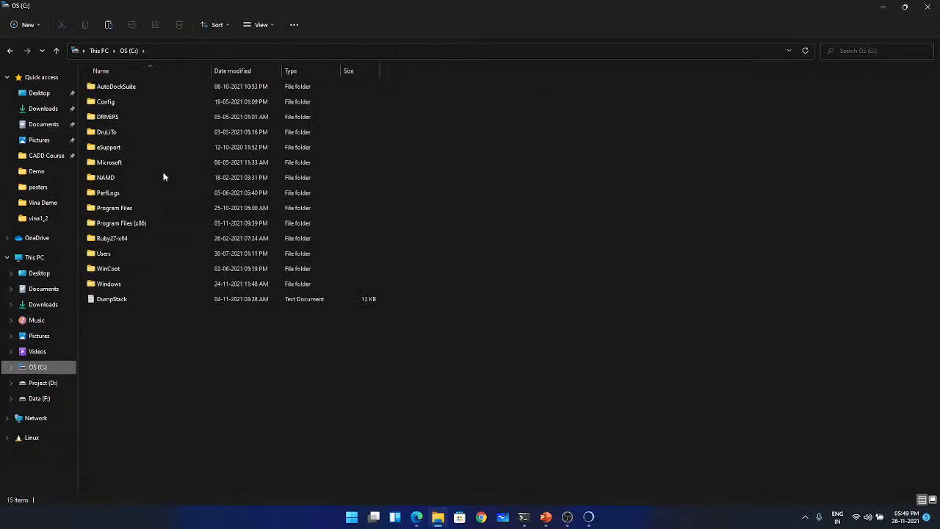
{"action": "double_click", "coordinate": [124, 220]}
{"action": "double_click", "coordinate": [128, 86]}
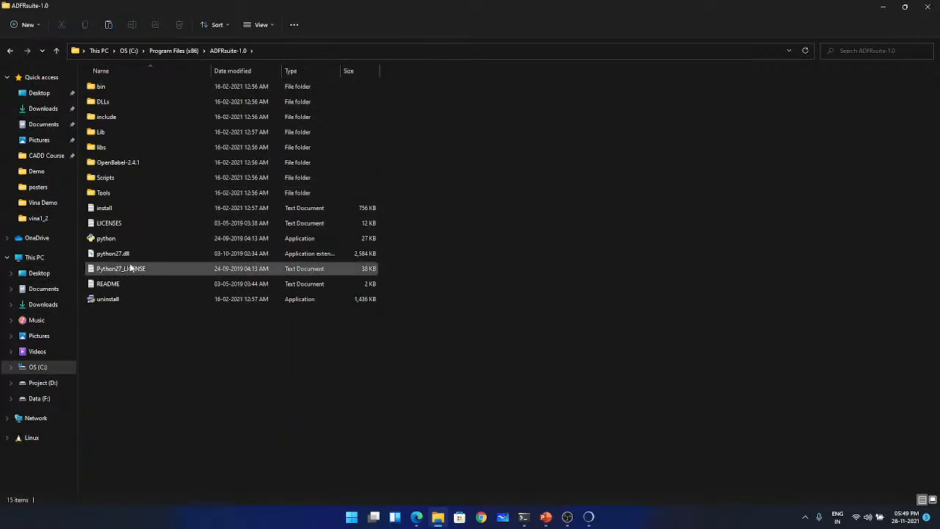
{"action": "double_click", "coordinate": [114, 86]}
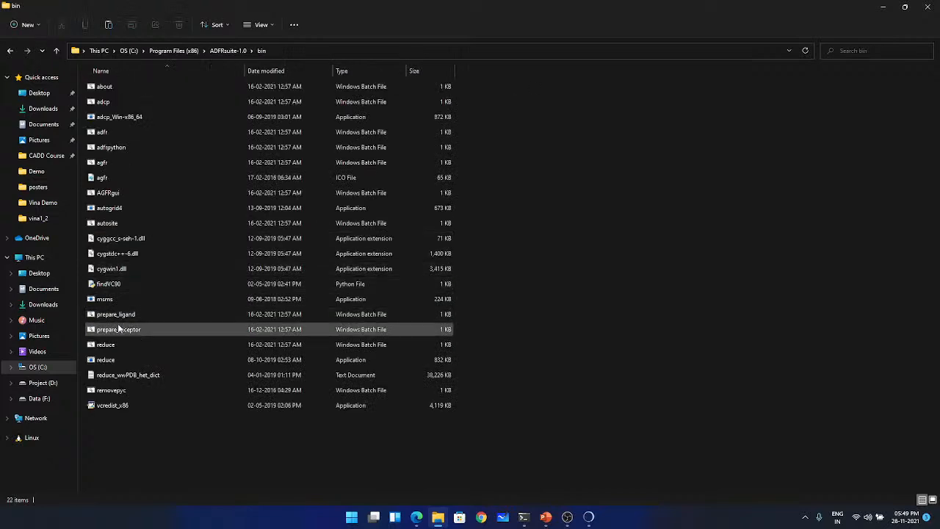
- Return to the terminal, run prepare_receptor without arguments and read through its usage text and optional parameters
{"action": "left_click", "coordinate": [883, 7]}
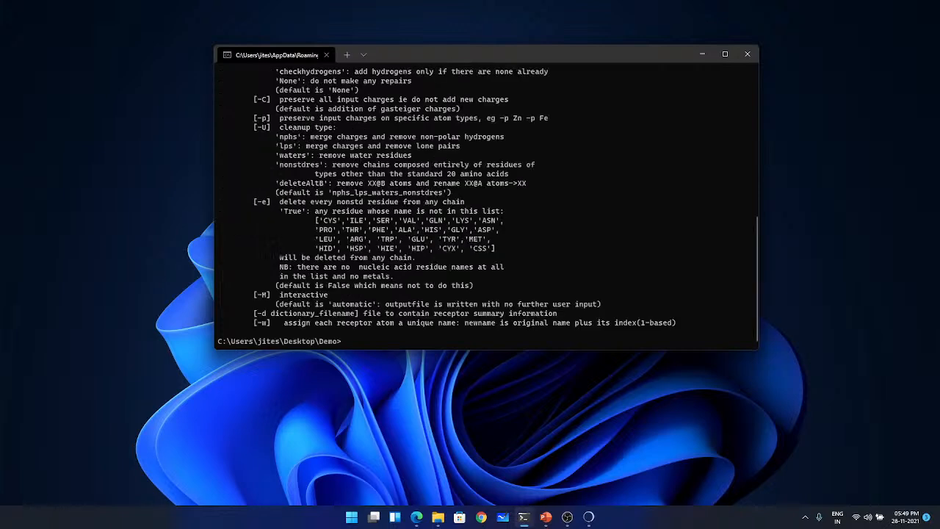
{"action": "scroll", "coordinate": [491, 294], "scroll_direction": "up", "scroll_amount": 5}
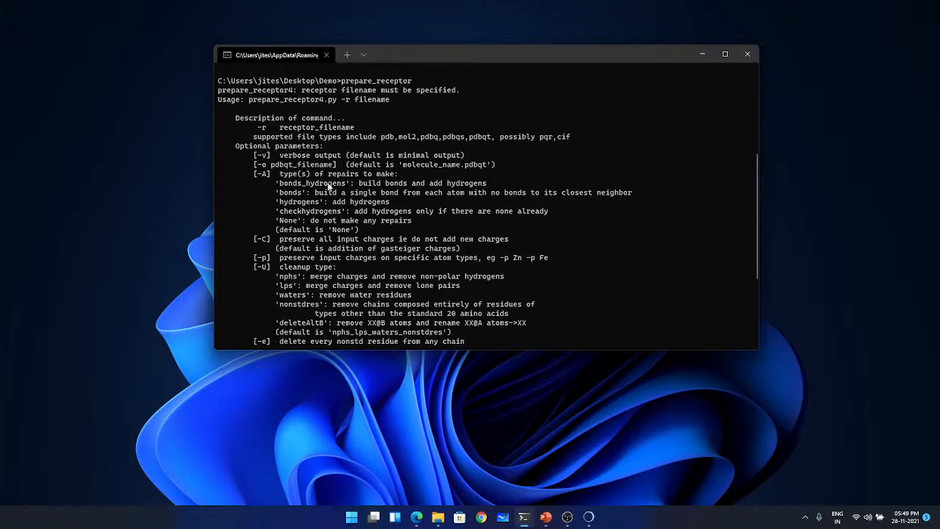
{"action": "scroll", "coordinate": [250, 169], "scroll_direction": "down", "scroll_amount": 1}
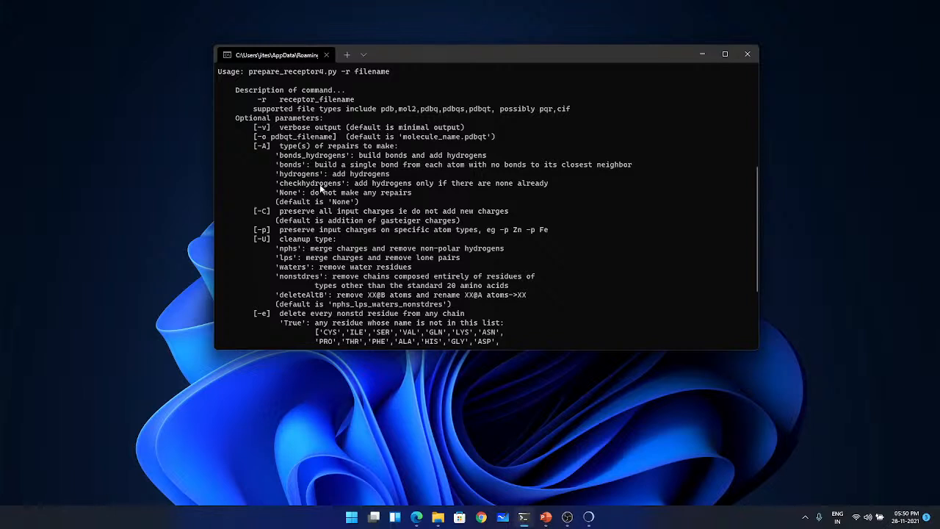
{"action": "scroll", "coordinate": [305, 204], "scroll_direction": "down", "scroll_amount": 2}
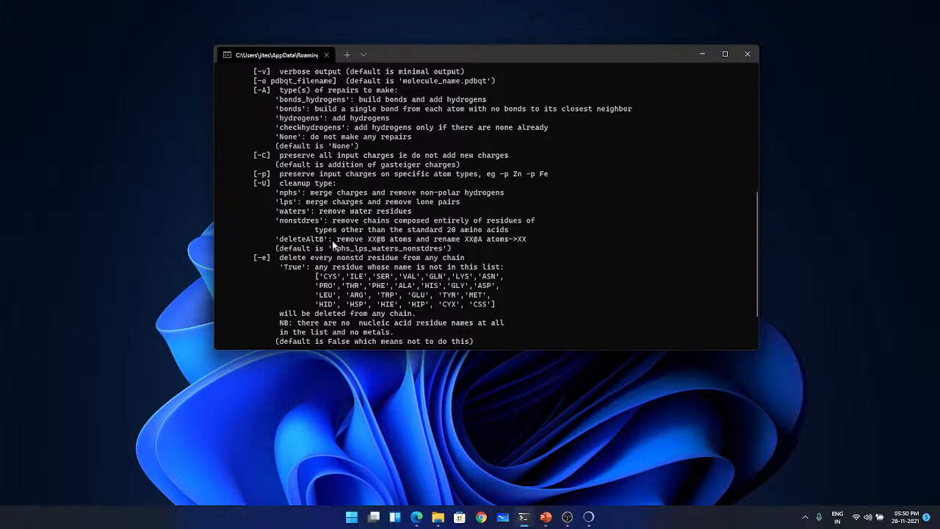
{"action": "scroll", "coordinate": [321, 248], "scroll_direction": "down", "scroll_amount": 1}
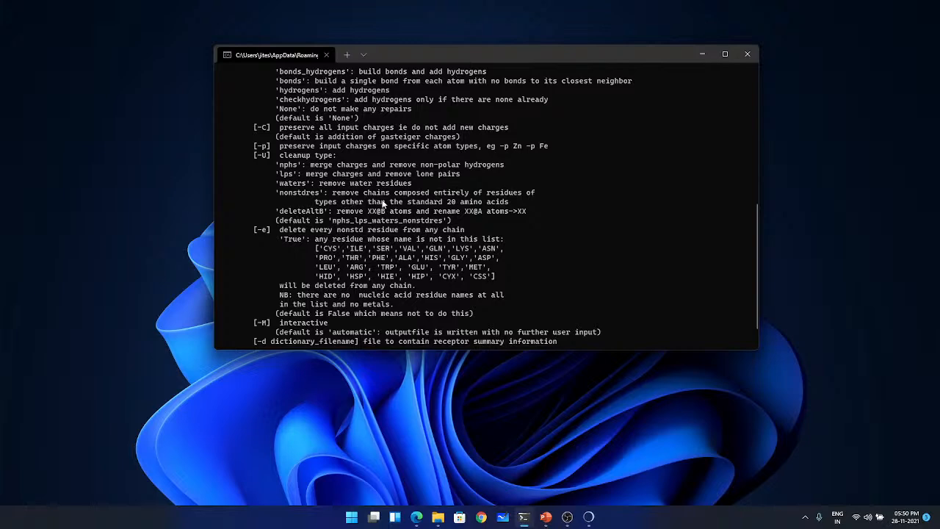
{"action": "scroll", "coordinate": [371, 235], "scroll_direction": "down", "scroll_amount": 1}
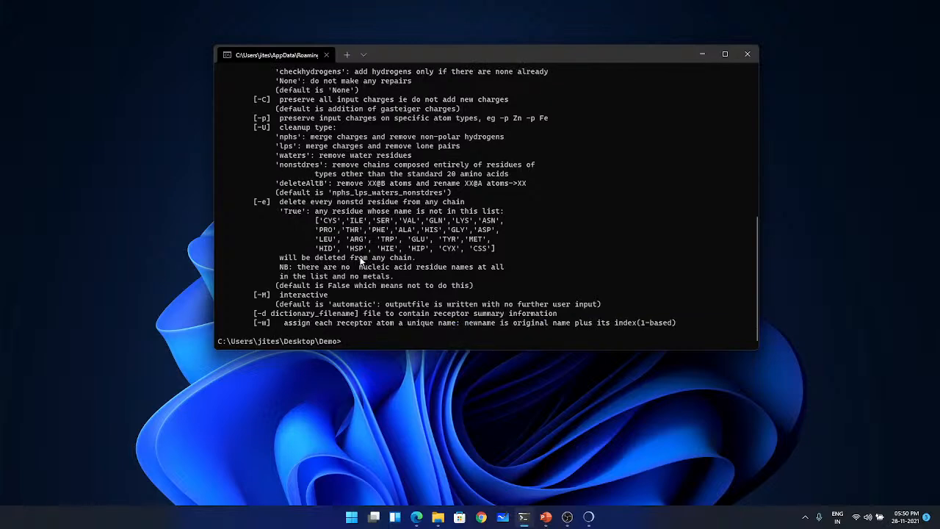
{"action": "scroll", "coordinate": [356, 259], "scroll_direction": "up", "scroll_amount": 7}
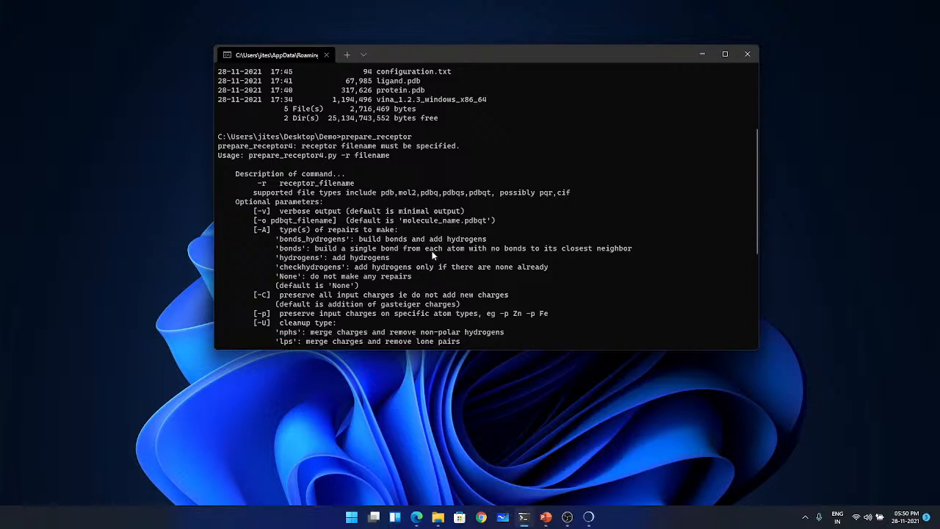
{"action": "scroll", "coordinate": [433, 254], "scroll_direction": "down", "scroll_amount": 4}
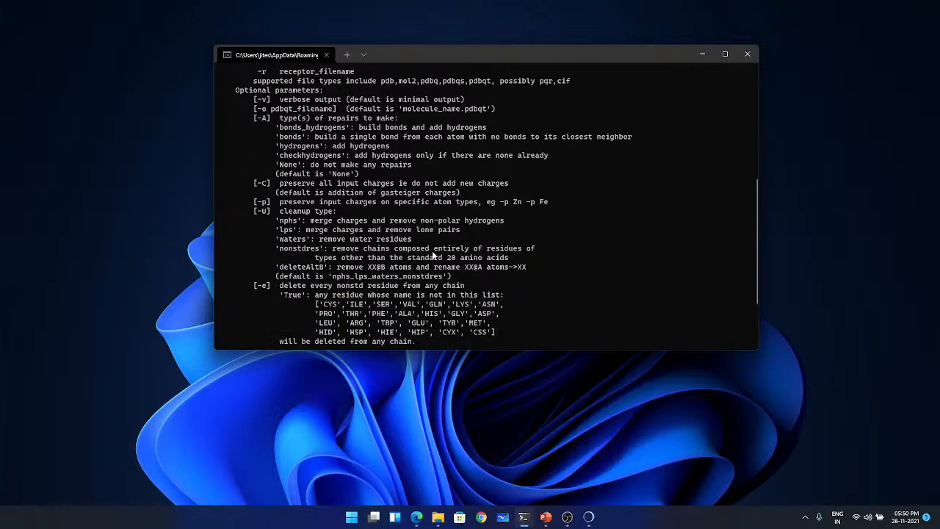
{"action": "scroll", "coordinate": [434, 255], "scroll_direction": "up", "scroll_amount": 2}
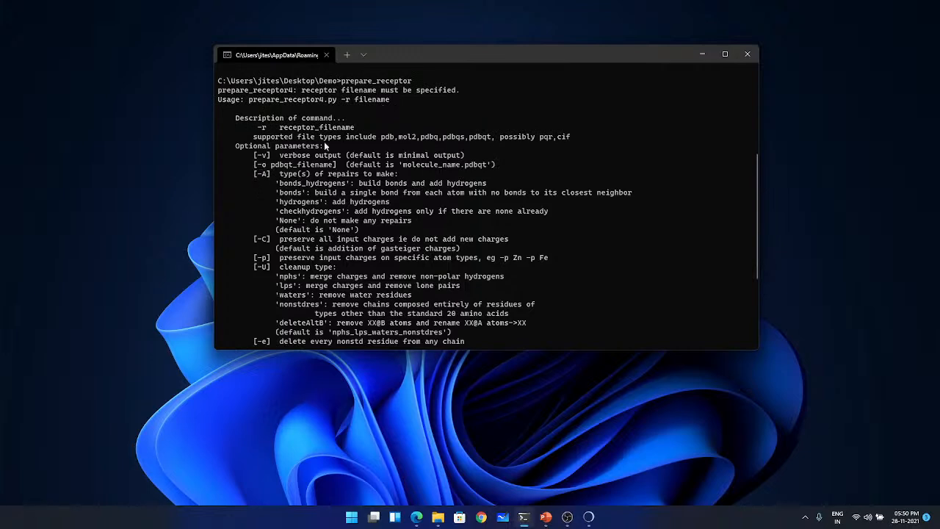
{"action": "scroll", "coordinate": [356, 242], "scroll_direction": "down", "scroll_amount": 5}
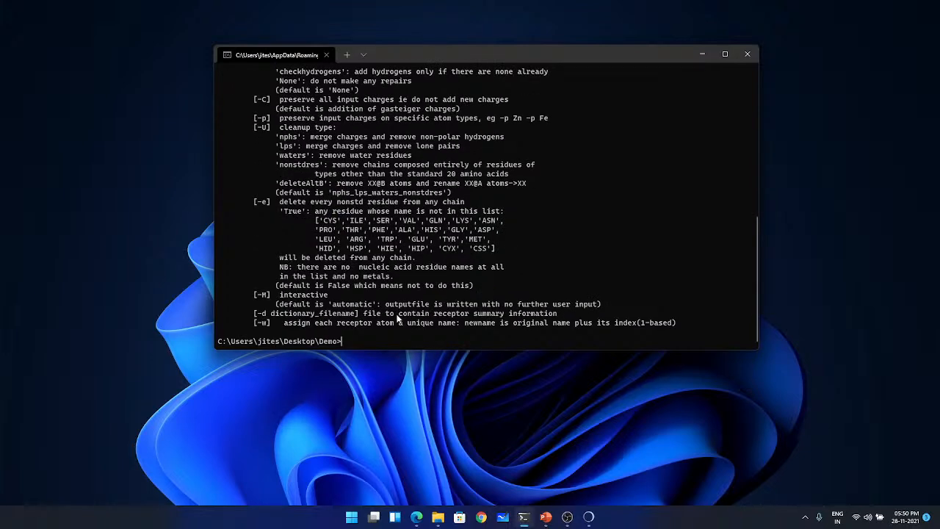
- Recall the prepare_receptor command at the Demo prompt and widen the repositioned terminal window across the screen
{"action": "key", "text": "Up"}
{"action": "scroll", "coordinate": [517, 194], "scroll_direction": "up", "scroll_amount": 5}
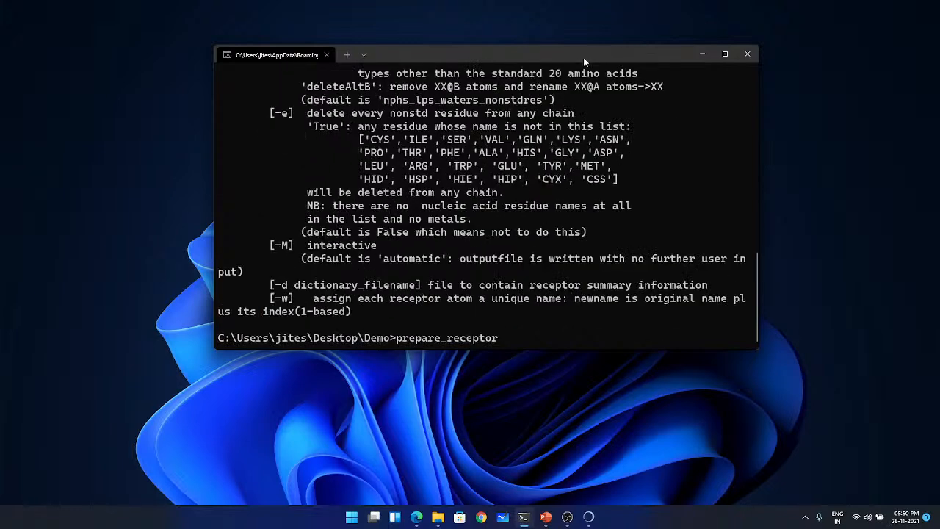
{"action": "left_click_drag", "start_coordinate": [583, 57], "coordinate": [391, 30]}
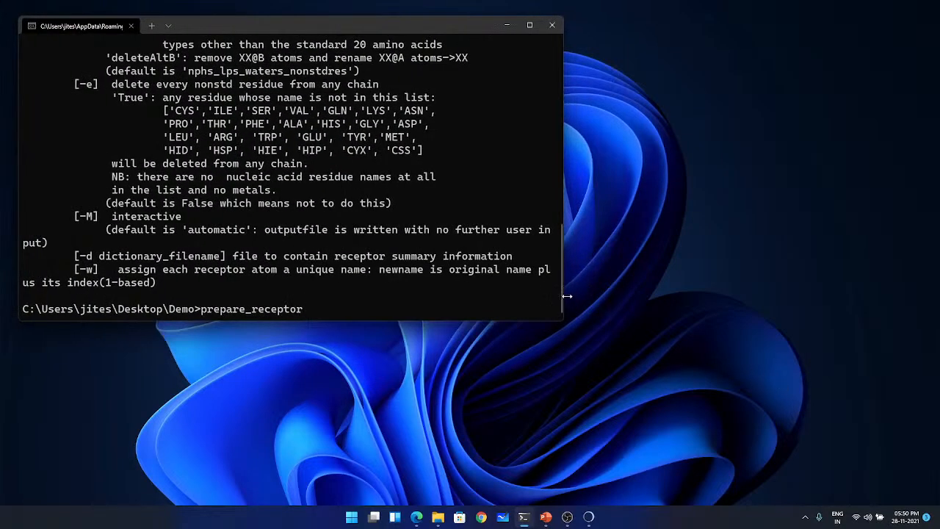
{"action": "left_click_drag", "start_coordinate": [563, 291], "coordinate": [939, 291]}
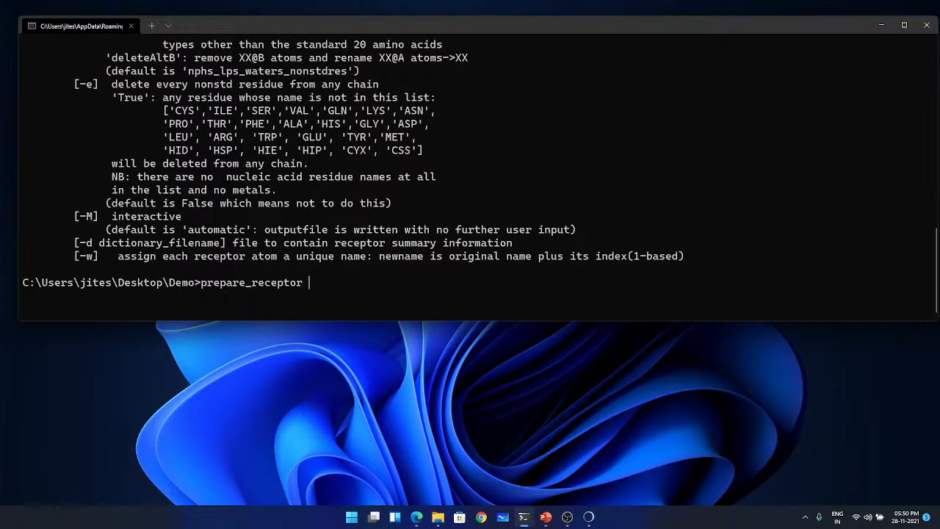
- Add the arguments -r protein.pdb -A hydrogens to prepare_receptor, checking the repair type against the usage text
{"action": "type", "text": "-r protein.pdb -A hydro"}
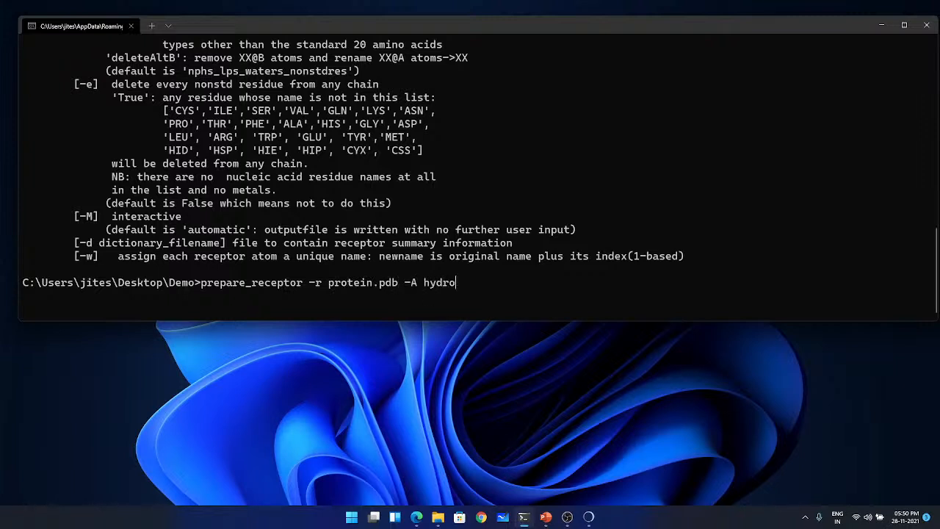
{"action": "type", "text": "gens"}
{"action": "scroll", "coordinate": [330, 187], "scroll_direction": "up", "scroll_amount": 7}
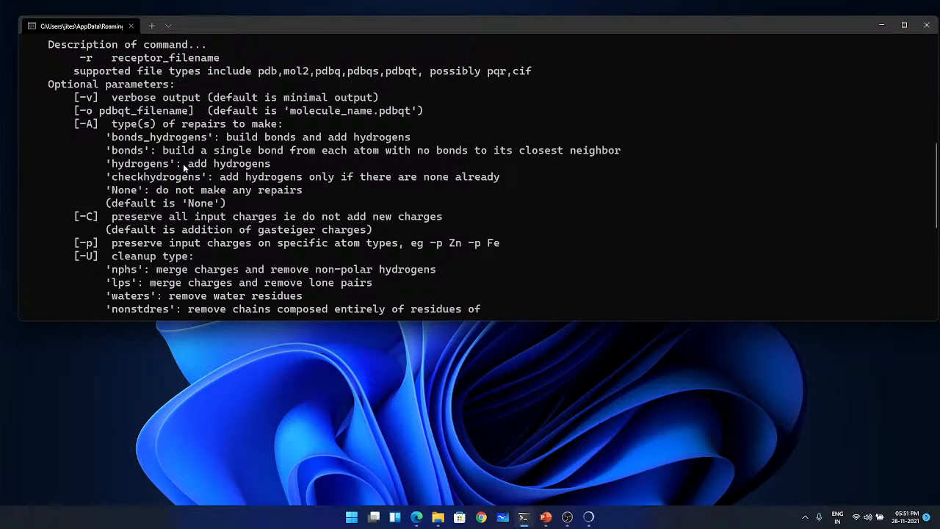
{"action": "scroll", "coordinate": [185, 167], "scroll_direction": "down", "scroll_amount": 7}
- Complete the receptor command with -o protein.pdbqt as the output file and run it
{"action": "type", "text": "-=o"}
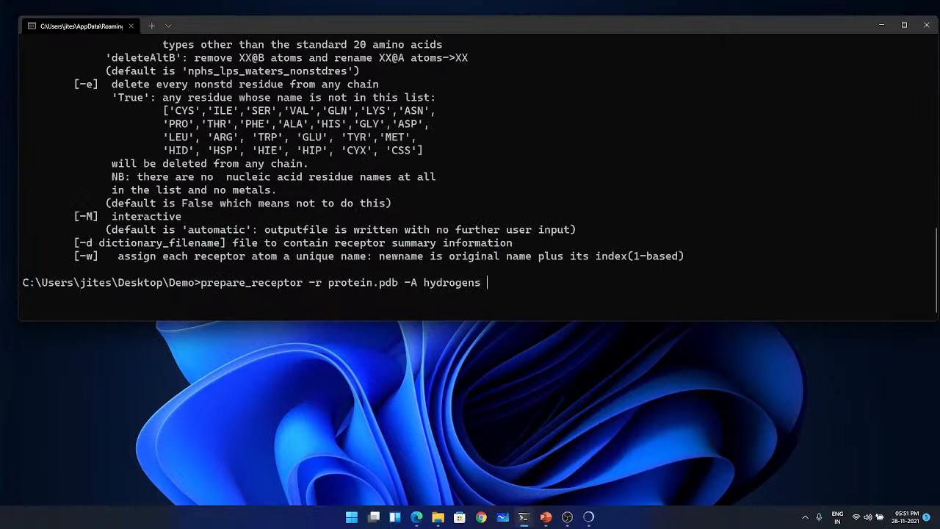
{"action": "key", "text": "BackSpace"}
{"action": "key", "text": "BackSpace"}
{"action": "type", "text": "o proteinH.pdbqt"}
{"action": "key", "text": "Left"}
{"action": "key", "text": "Left"}
{"action": "key", "text": "BackSpace"}
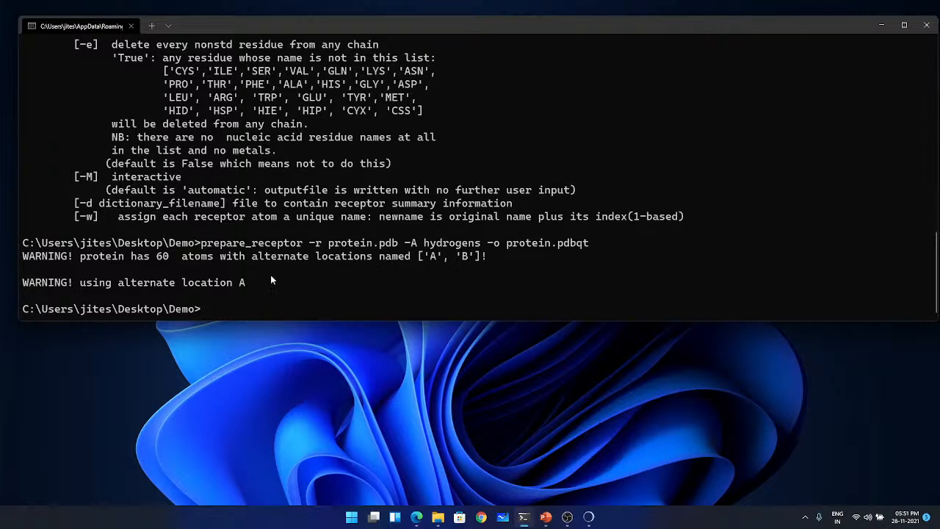
- List the Demo directory with dir and check for the protein.pdbqt file
{"action": "type", "text": "dir"}
{"action": "key", "text": "Return"}
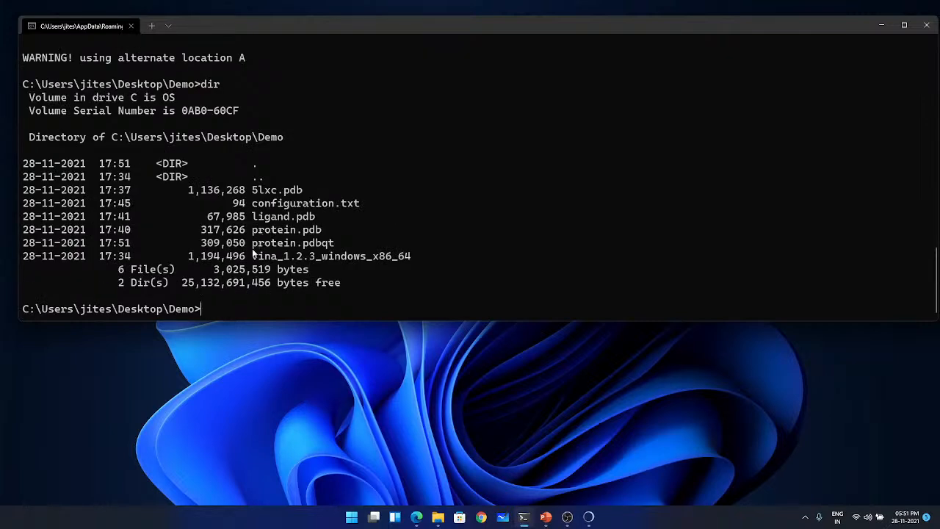
{"action": "left_click_drag", "start_coordinate": [252, 243], "coordinate": [338, 252]}
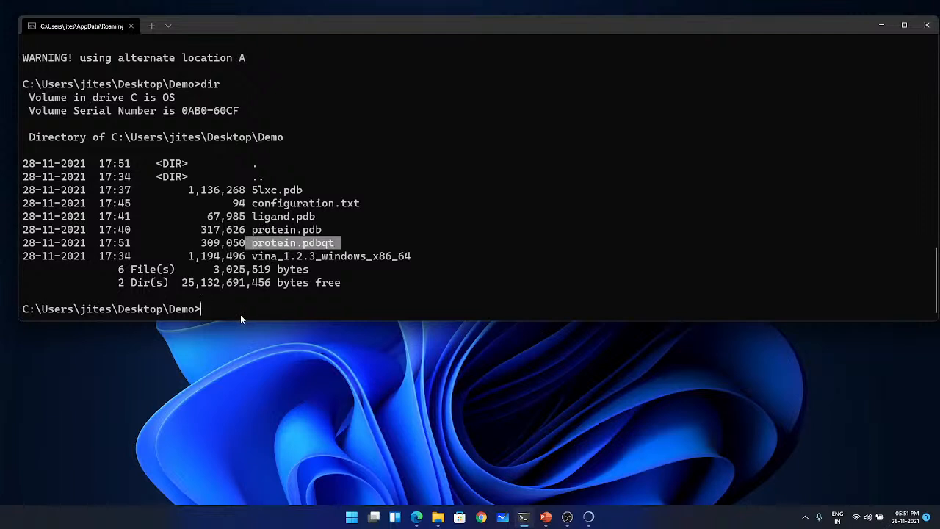
{"action": "key", "text": "ctrl+c"}
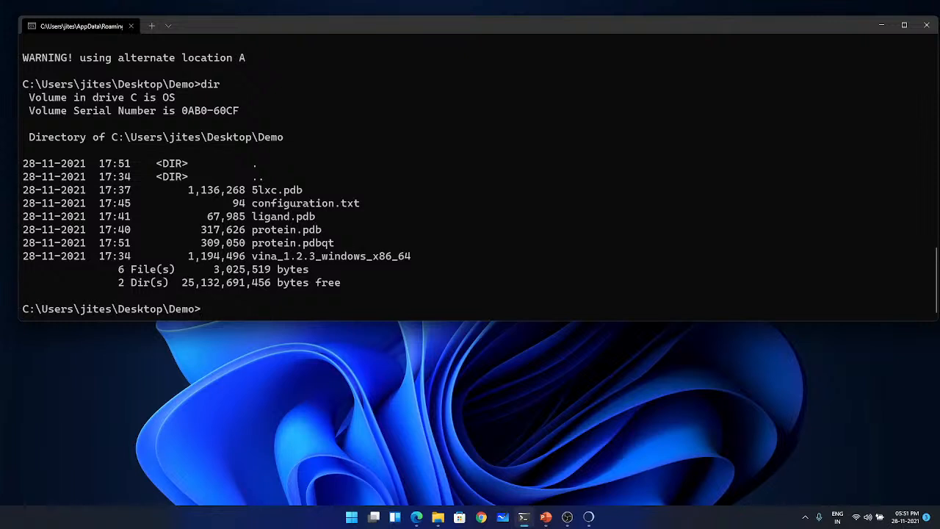
- Run prepare_ligand without arguments and read through its usage text and optional parameters
{"action": "type", "text": "prepare_ligand"}
{"action": "key", "text": "Return"}
{"action": "scroll", "coordinate": [264, 238], "scroll_direction": "up", "scroll_amount": 6}
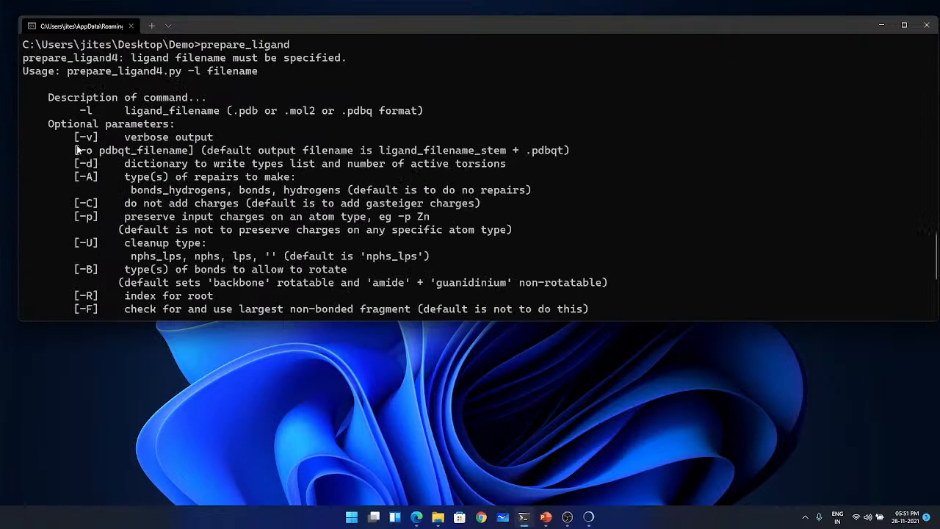
{"action": "left_click_drag", "start_coordinate": [79, 110], "coordinate": [93, 111]}
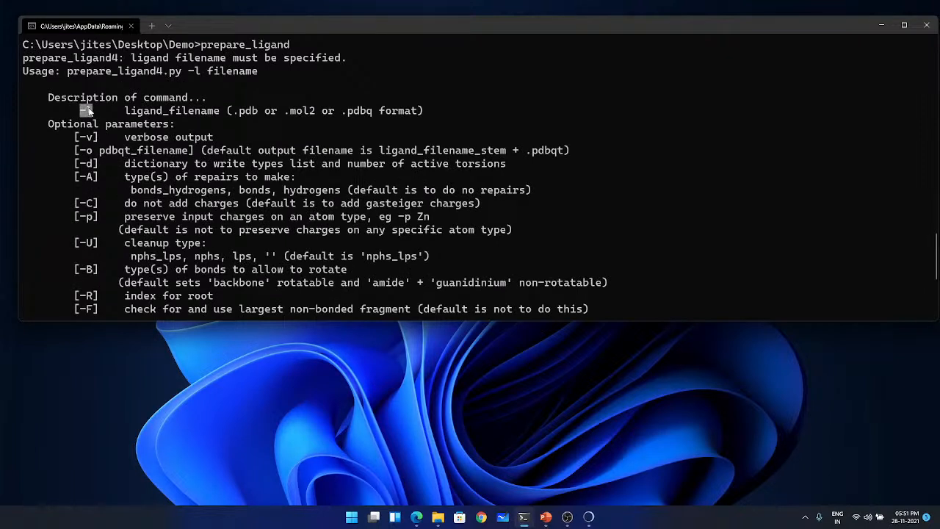
{"action": "left_click", "coordinate": [112, 205]}
{"action": "scroll", "coordinate": [109, 214], "scroll_direction": "down", "scroll_amount": 1}
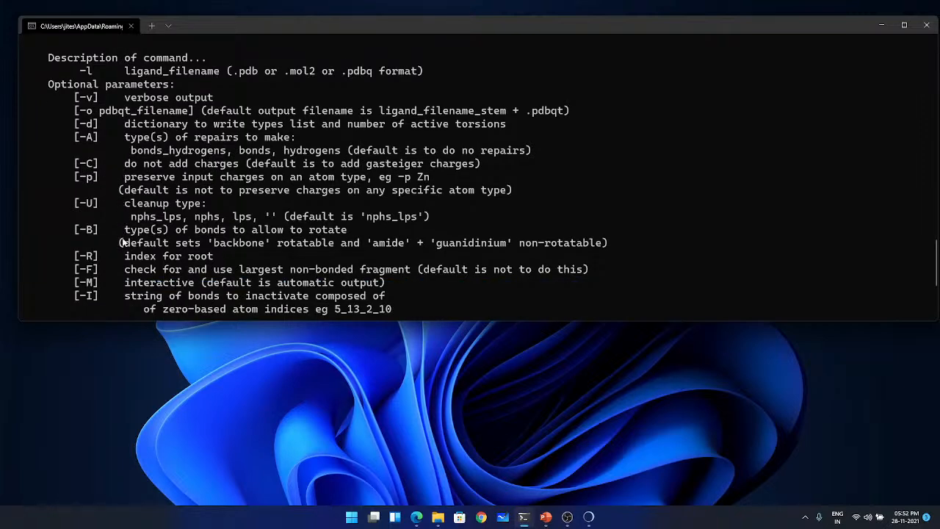
{"action": "scroll", "coordinate": [128, 258], "scroll_direction": "down", "scroll_amount": 4}
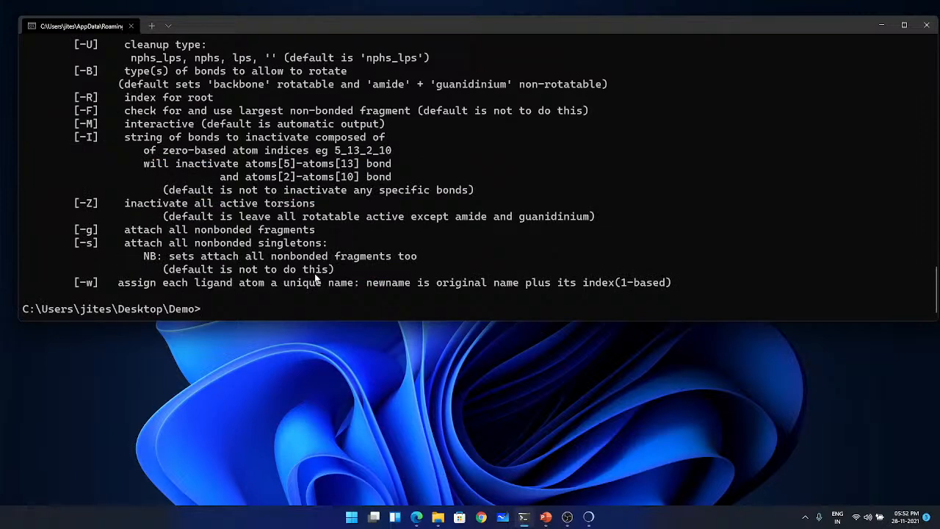
- Clear the terminal screen with the cls command
{"action": "type", "text": "clsl"}
{"action": "key", "text": "Return"}
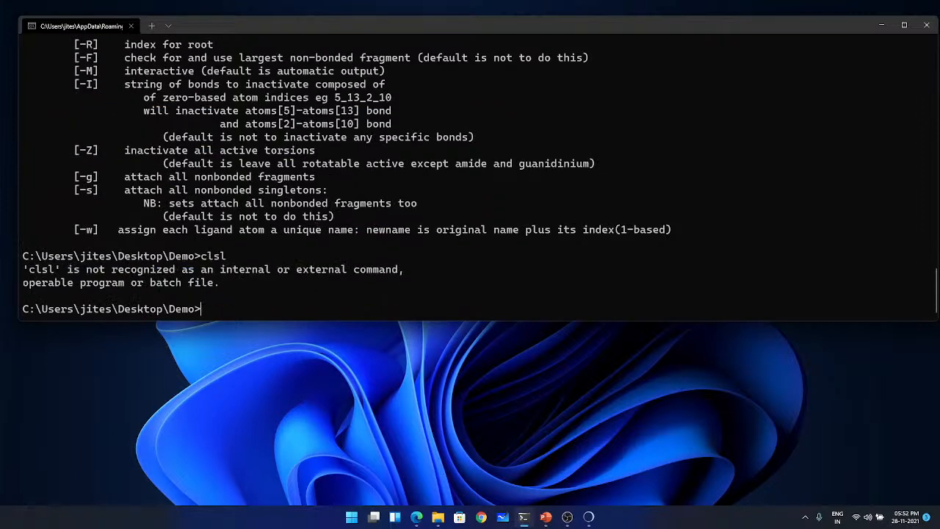
{"action": "type", "text": "cls"}
{"action": "key", "text": "Return"}
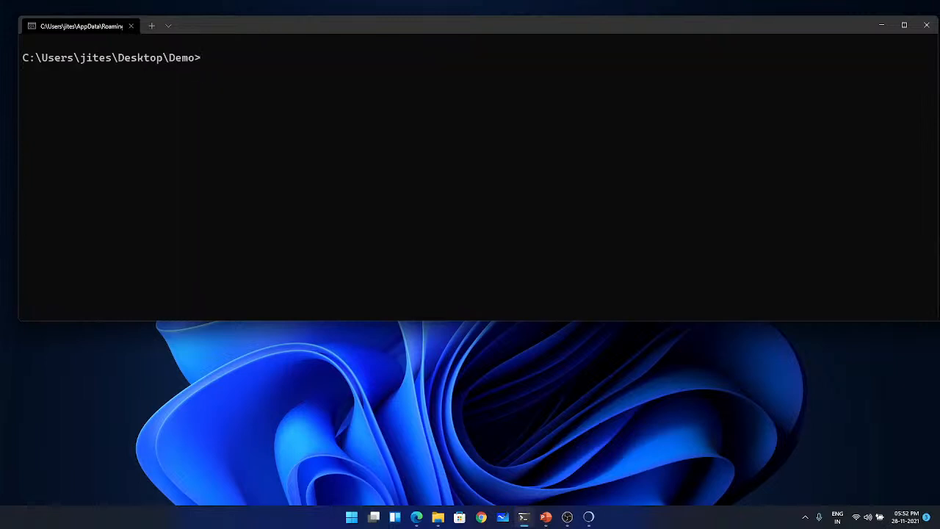
- Prepare the ligand by running prepare_ligand -l ligand.pdb -A hydrogens -o ligand.pdbqt
{"action": "key", "text": "Up"}
{"action": "key", "text": "Up"}
{"action": "key", "text": "Up"}
{"action": "type", "text": "-l ligand.pdb"}
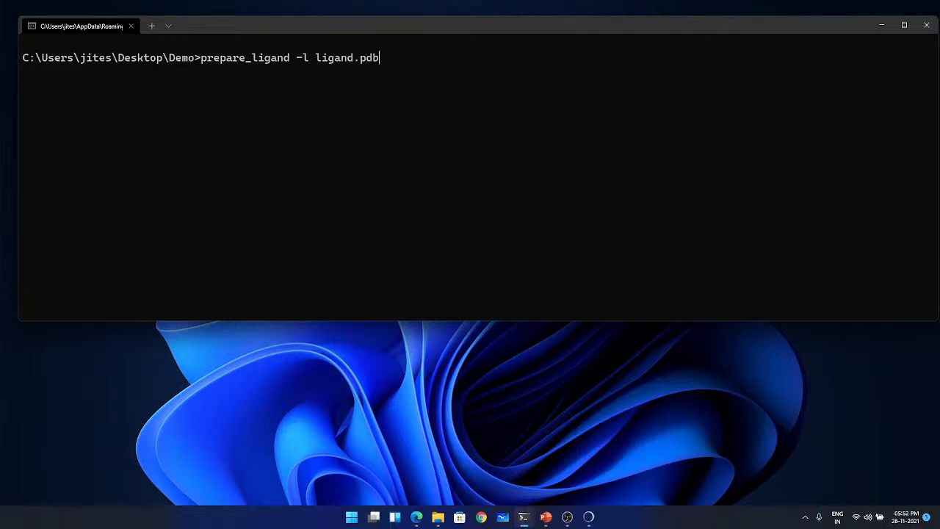
{"action": "type", "text": " -A"}
{"action": "type", "text": " hydr"}
{"action": "type", "text": "ogens"}
{"action": "type", "text": " -o "}
{"action": "type", "text": "ligand"}
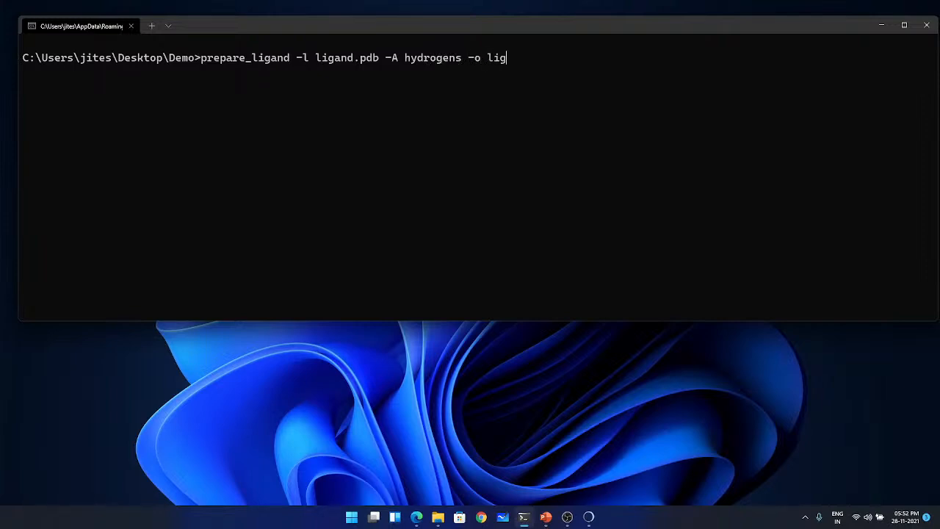
{"action": "type", "text": ".pdbqt"}
{"action": "key", "text": "Return"}
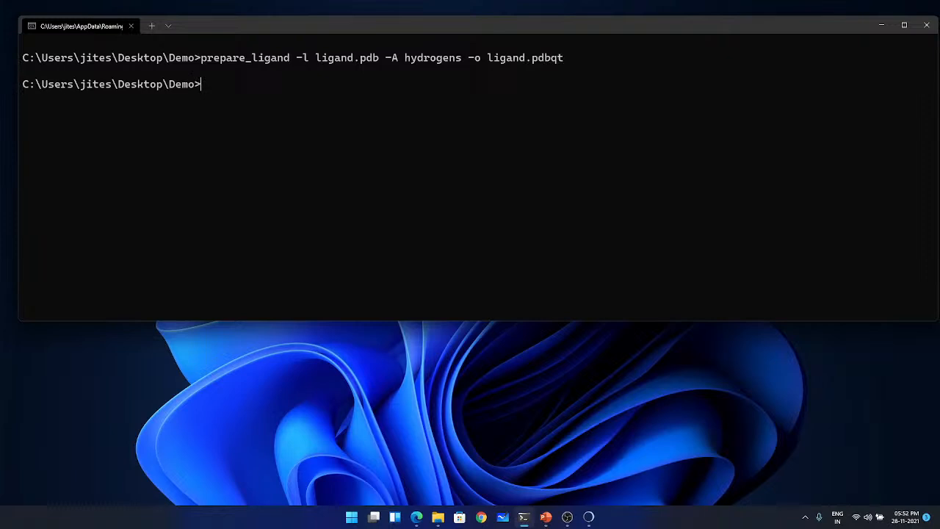
- List the Demo directory and check for configuration.txt, ligand.pdbqt, protein.pdbqt and the vina_1.2.3_windows_x86_64 file
{"action": "type", "text": "dir"}
{"action": "key", "text": "Return"}
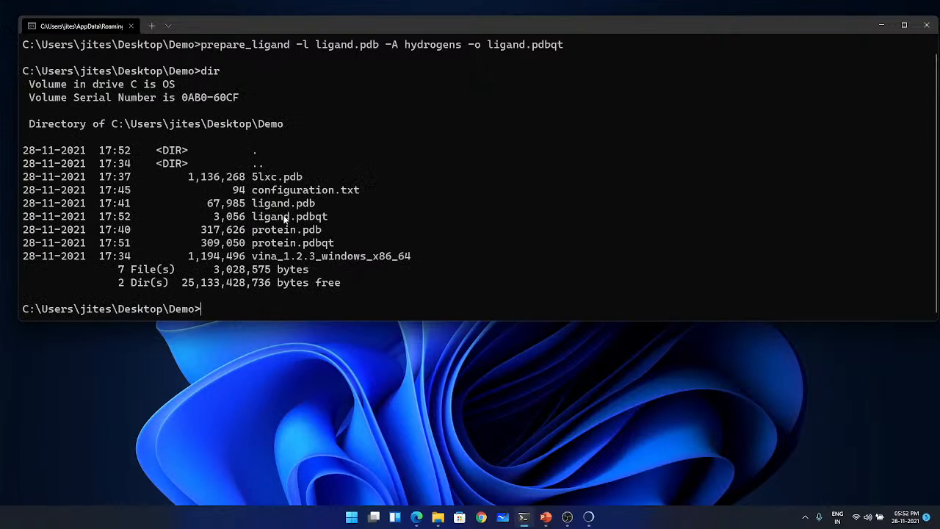
{"action": "left_click_drag", "start_coordinate": [253, 191], "coordinate": [381, 191]}
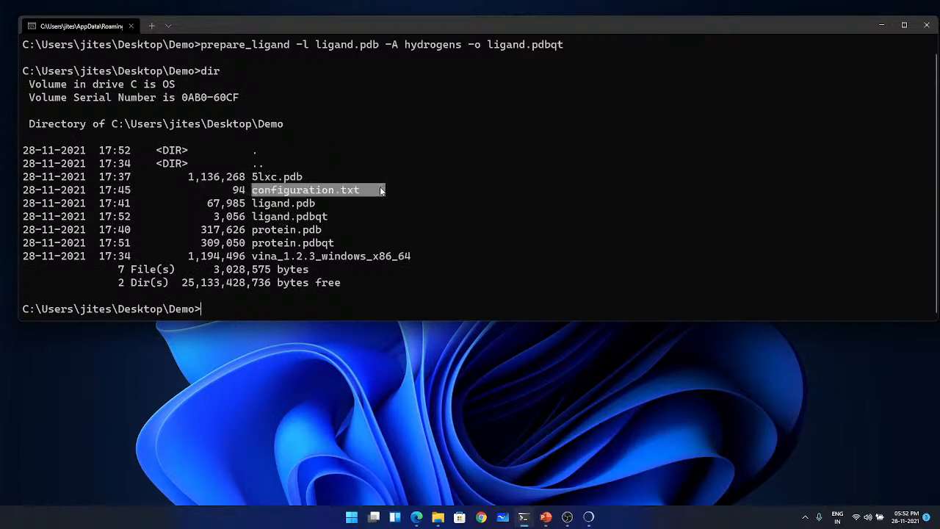
{"action": "left_click_drag", "start_coordinate": [254, 216], "coordinate": [345, 217]}
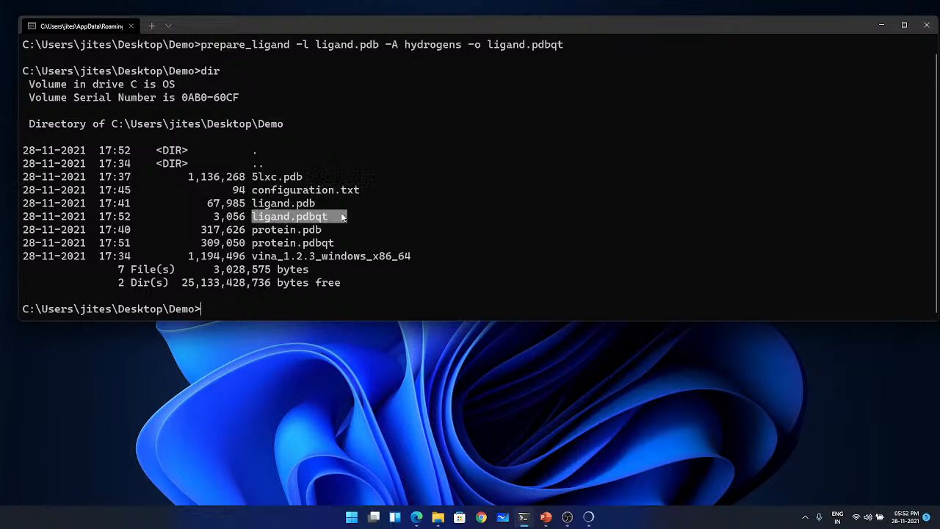
{"action": "left_click_drag", "start_coordinate": [253, 244], "coordinate": [345, 243]}
{"action": "left_click", "coordinate": [525, 240]}
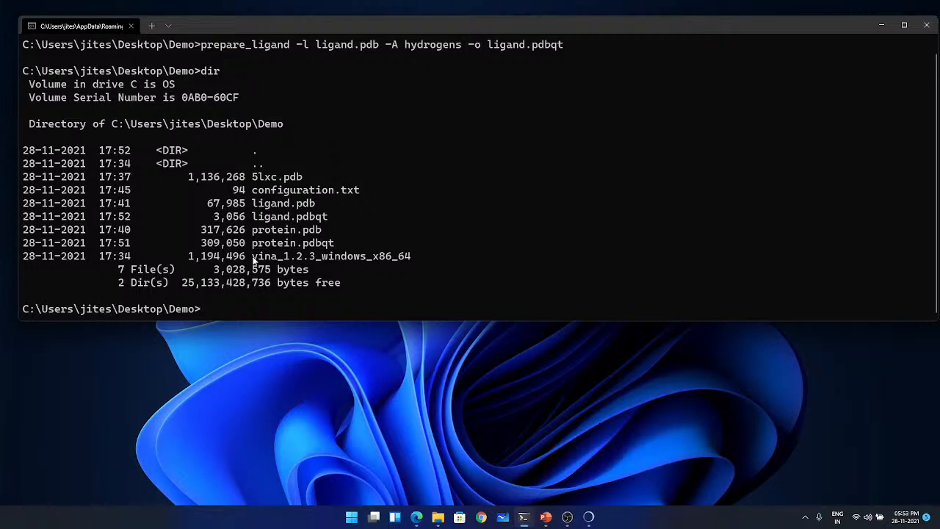
{"action": "left_click_drag", "start_coordinate": [253, 256], "coordinate": [406, 258]}
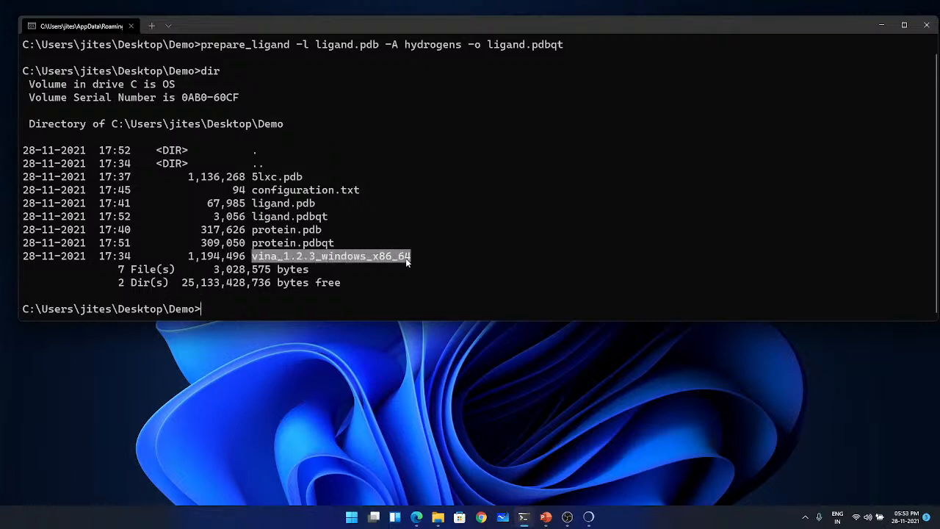
{"action": "right_click", "coordinate": [257, 266]}
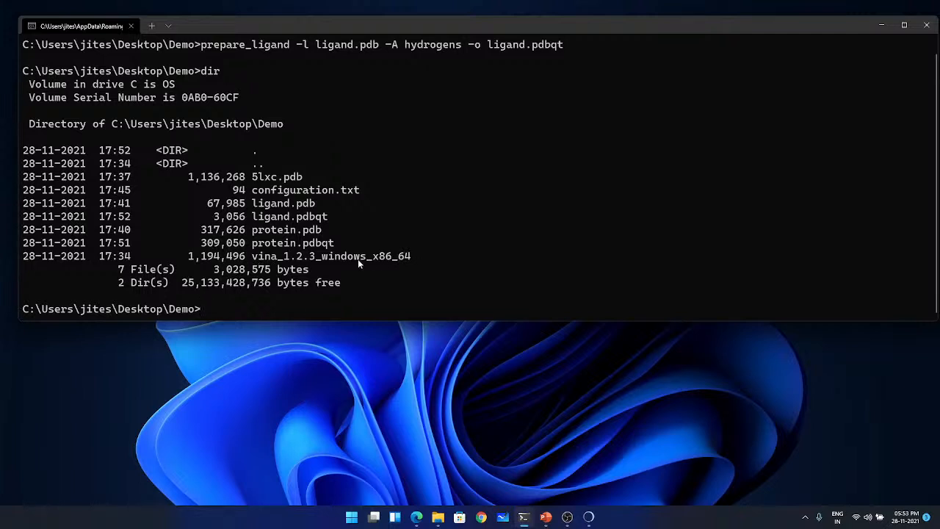
- Switch to File Explorer and rename vina_1.2.3_windows_x86_64 in the Demo folder to vina2
{"action": "left_click", "coordinate": [438, 517]}
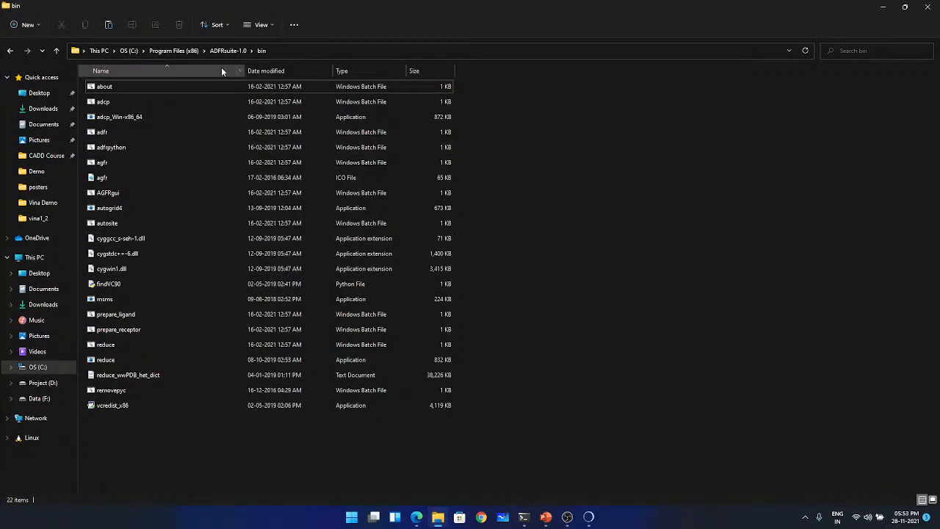
{"action": "left_click", "coordinate": [44, 178]}
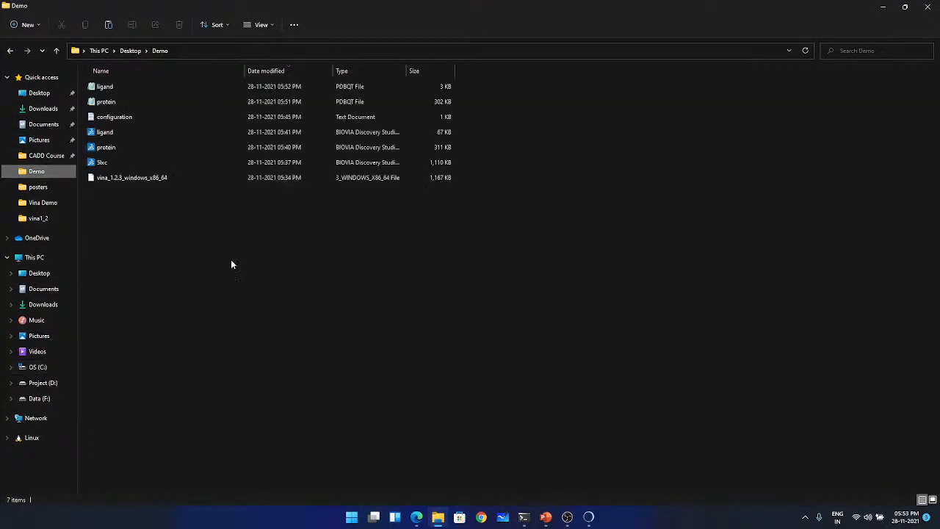
{"action": "left_click", "coordinate": [126, 179]}
{"action": "key", "text": "F2"}
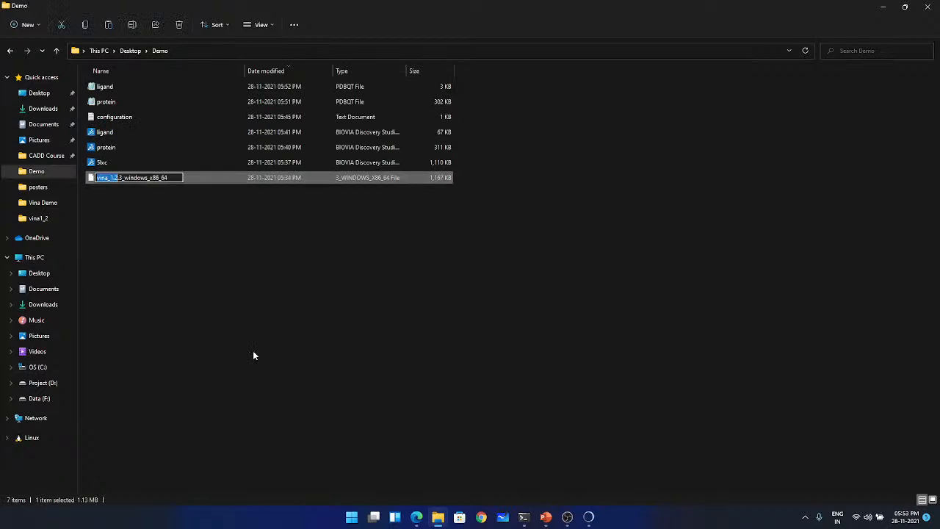
{"action": "key", "text": "End"}
{"action": "key", "text": "ctrl+a"}
{"action": "type", "text": "vina"}
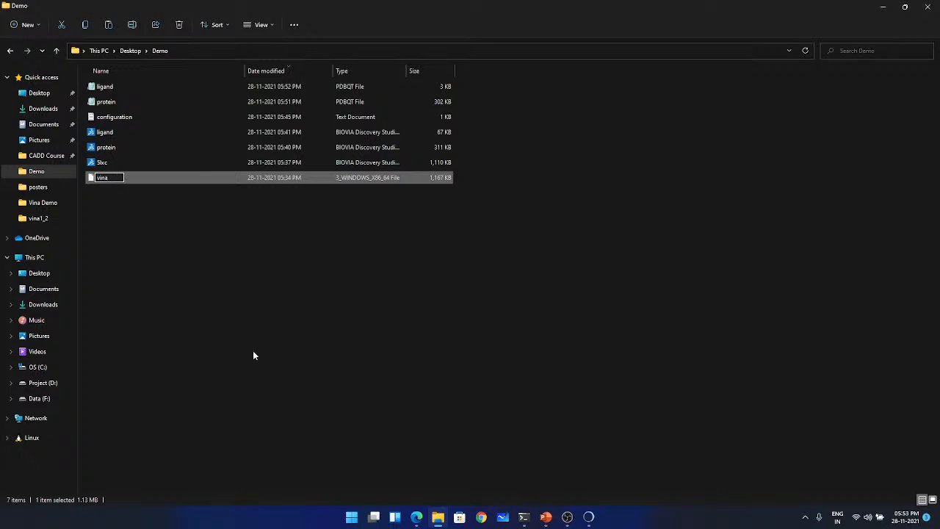
{"action": "type", "text": "2"}
{"action": "key", "text": "Return"}
{"action": "key", "text": "Escape"}
{"action": "key", "text": "Return"}
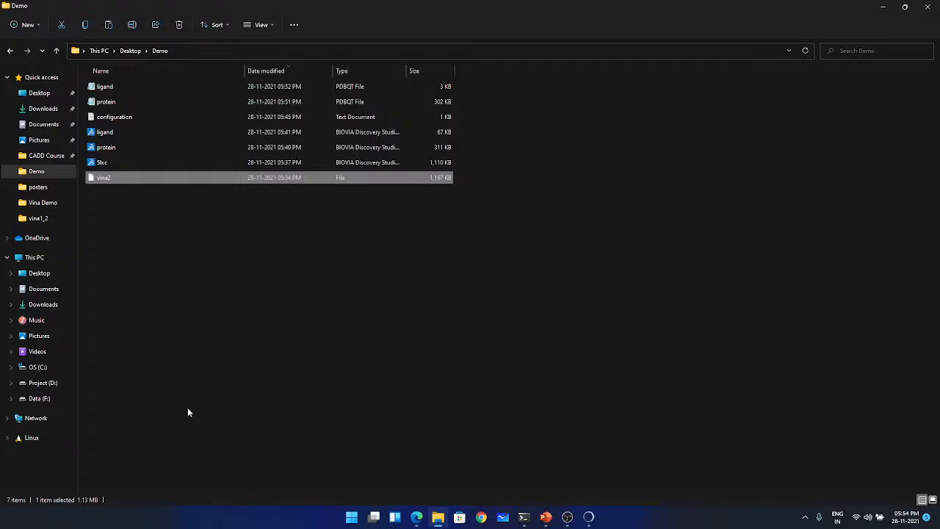
- Return to the terminal, run prepare_ligand without arguments again and review its optional parameters
{"action": "left_click", "coordinate": [524, 517]}
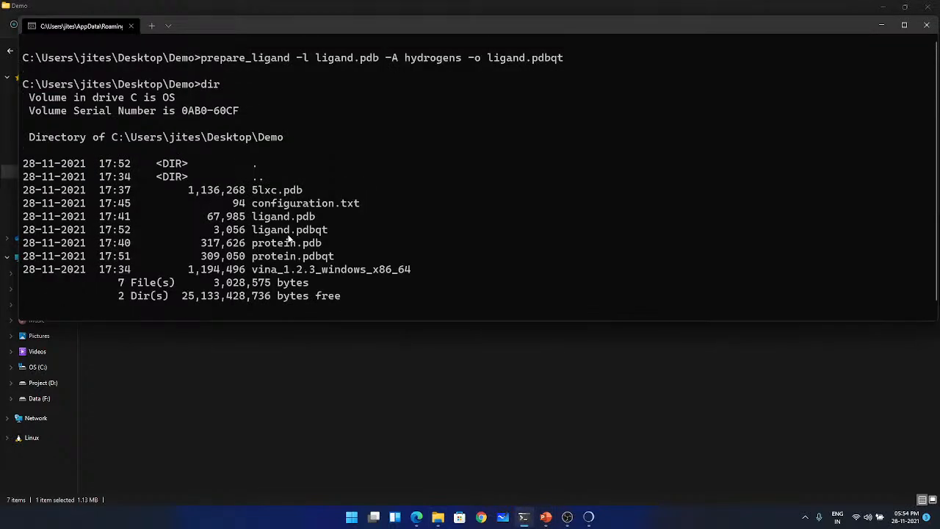
{"action": "key", "text": "Up"}
{"action": "key", "text": "Up"}
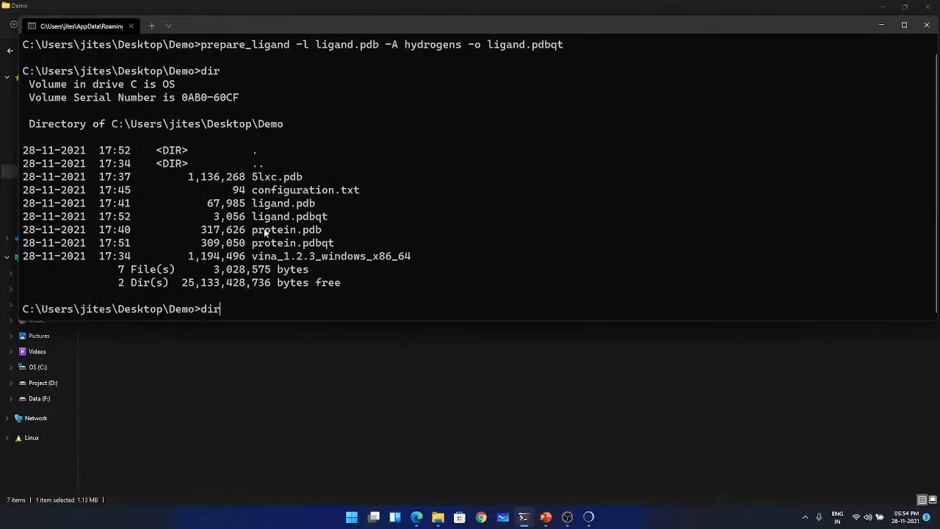
{"action": "key", "text": "Up"}
{"action": "key", "text": "Up"}
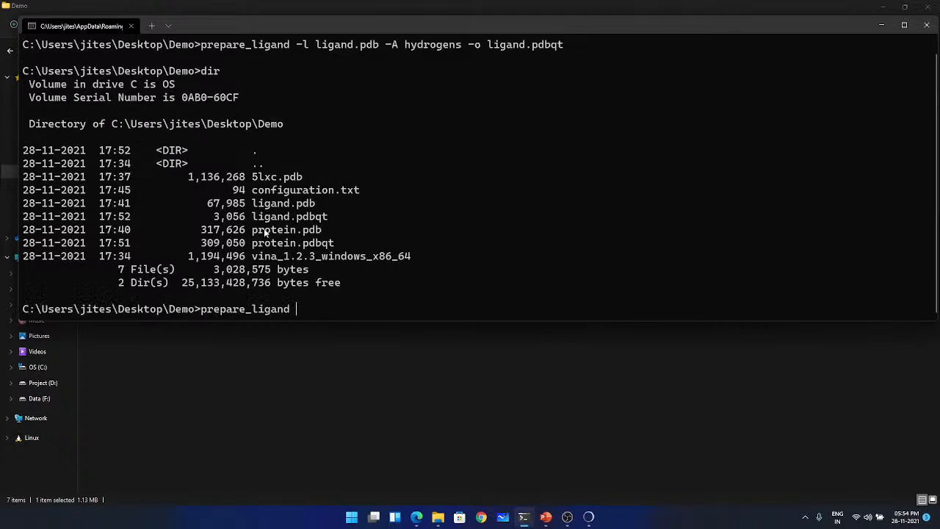
{"action": "key", "text": "Return"}
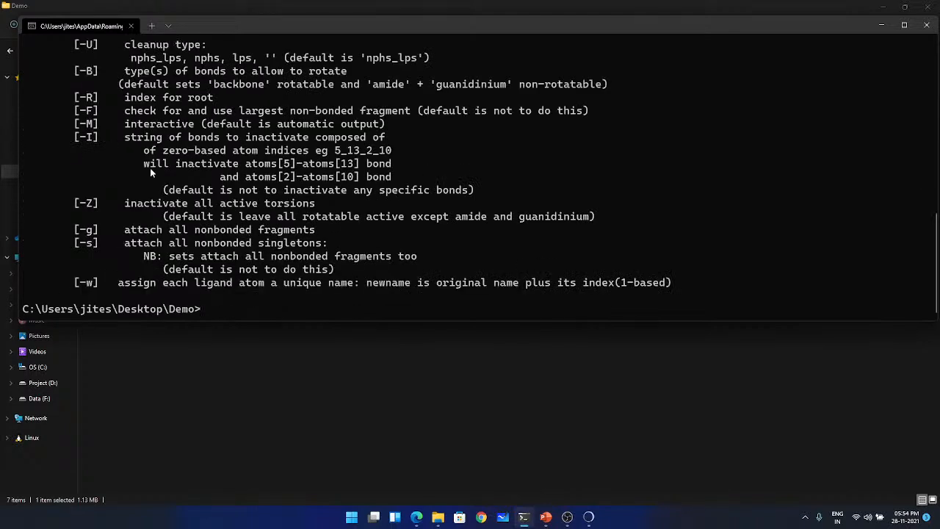
{"action": "scroll", "coordinate": [156, 178], "scroll_direction": "up", "scroll_amount": 1}
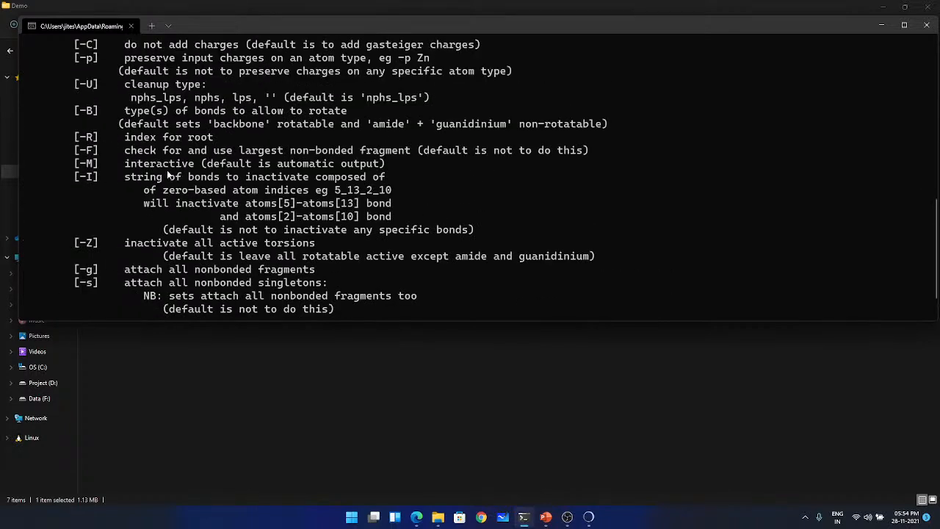
{"action": "scroll", "coordinate": [174, 181], "scroll_direction": "up", "scroll_amount": 1}
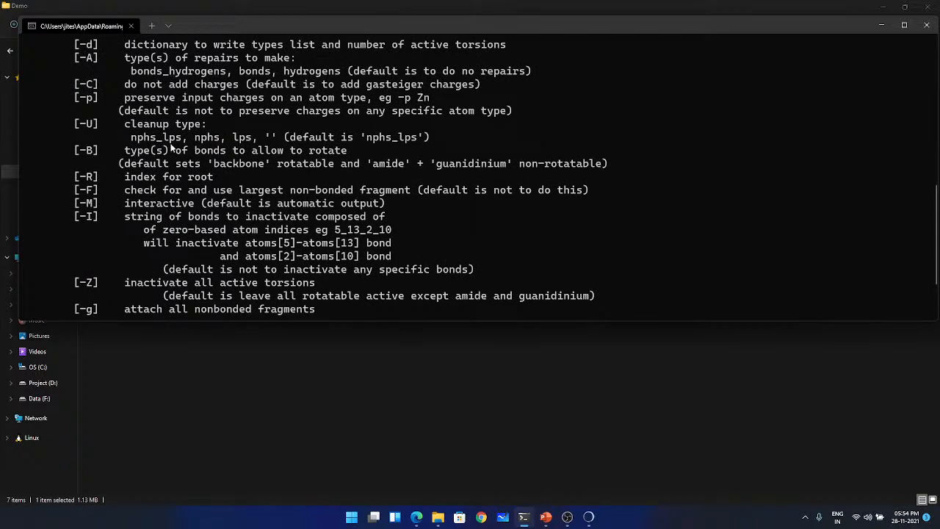
- Review the remaining prepare_ligand options and try to start Vina from the Demo folder with the command vina2
{"action": "left_click_drag", "start_coordinate": [194, 137], "coordinate": [220, 138]}
{"action": "left_click", "coordinate": [196, 141]}
{"action": "scroll", "coordinate": [186, 116], "scroll_direction": "down", "scroll_amount": 2}
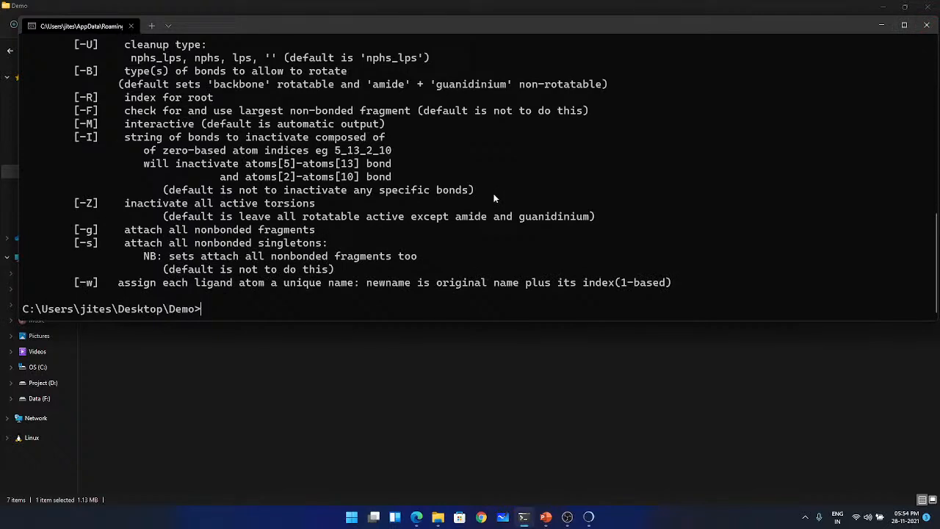
{"action": "type", "text": "vina2"}
{"action": "key", "text": "Return"}
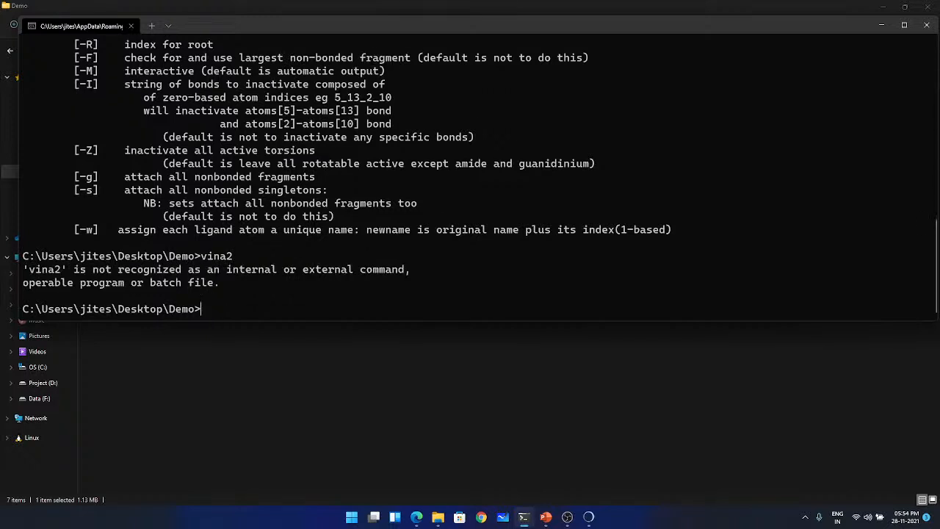
- Switch to File Explorer and rename the vina2 file in the Demo folder to vina2.exe
{"action": "left_click", "coordinate": [367, 401]}
{"action": "left_click", "coordinate": [111, 177]}
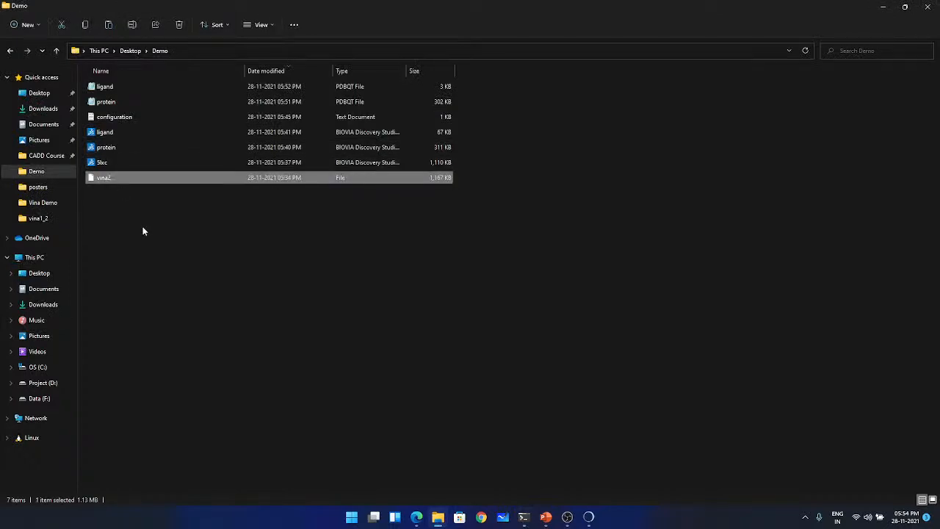
{"action": "key", "text": "F2"}
{"action": "key", "text": "Right"}
{"action": "type", "text": ".e"}
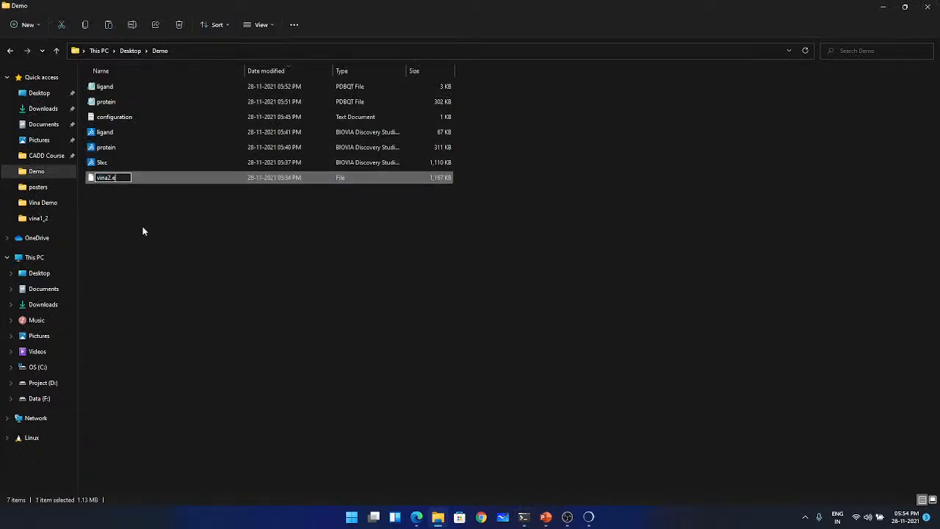
{"action": "type", "text": "xe"}
{"action": "left_click", "coordinate": [365, 349]}
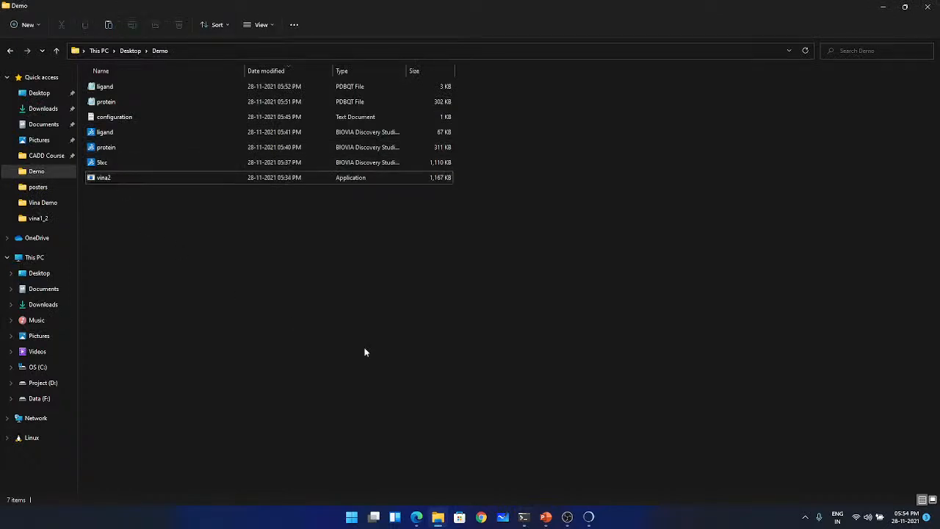
- Return to the terminal, run vina2.exe without arguments and review its input, search space, output and configuration options
{"action": "left_click", "coordinate": [525, 517]}
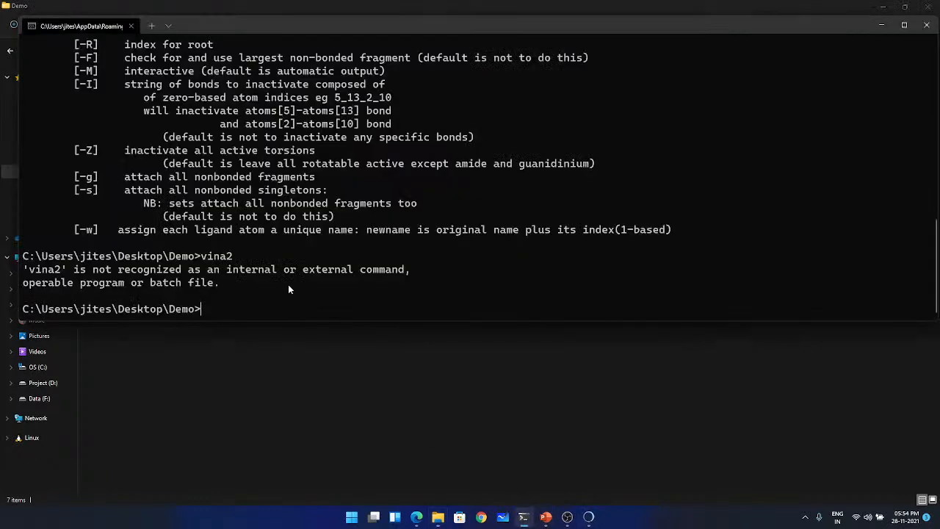
{"action": "key", "text": "Tab"}
{"action": "key", "text": "BackSpace"}
{"action": "key", "text": "BackSpace"}
{"action": "key", "text": "BackSpace"}
{"action": "key", "text": "BackSpace"}
{"action": "key", "text": "BackSpace"}
{"action": "key", "text": "BackSpace"}
{"action": "key", "text": "BackSpace"}
{"action": "key", "text": "BackSpace"}
{"action": "type", "text": "vina2.exe"}
{"action": "key", "text": "Return"}
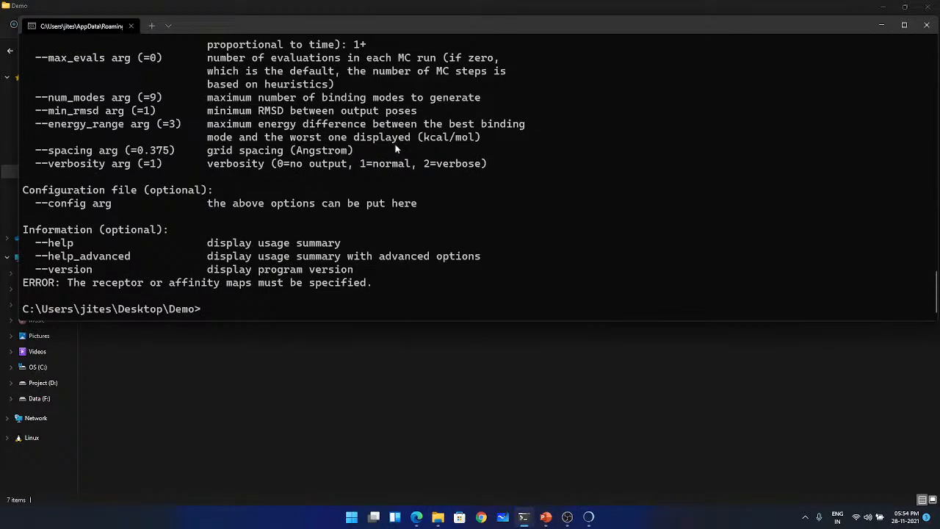
{"action": "double_click", "coordinate": [479, 29]}
{"action": "scroll", "coordinate": [297, 215], "scroll_direction": "up", "scroll_amount": 15}
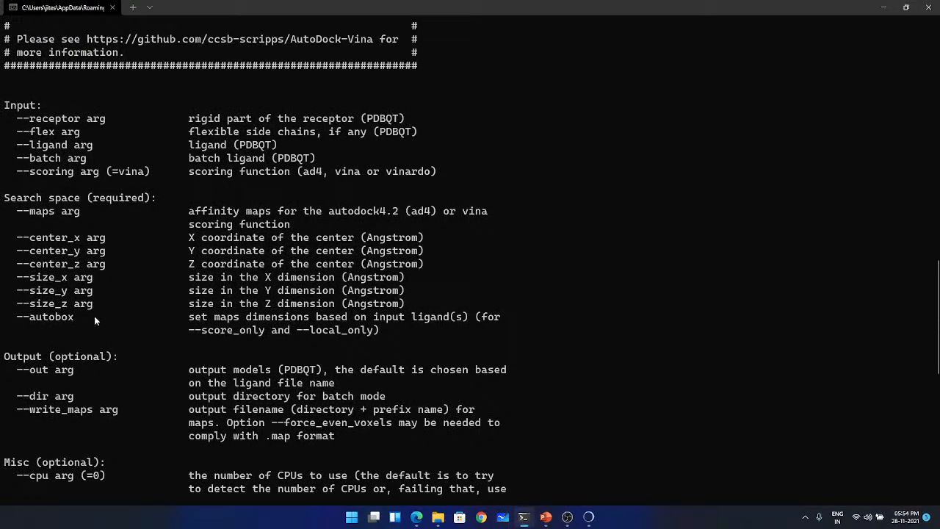
{"action": "scroll", "coordinate": [94, 317], "scroll_direction": "down", "scroll_amount": 13}
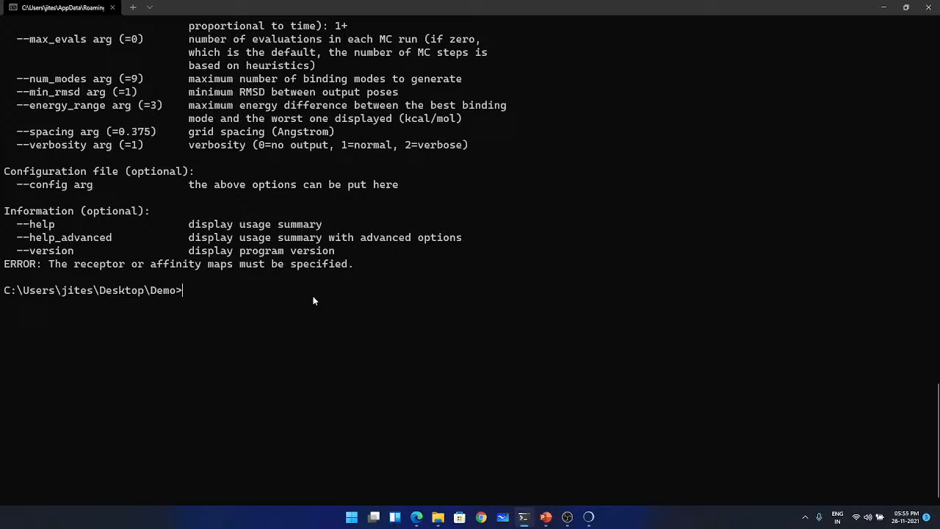
- Run the docking with vina2.exe --receptor protein.pdbqt --ligand ligand.pdbqt --out basic_docking.pdbqt
{"action": "type", "text": "vina2.exe --receptor protein.pdbqt"}
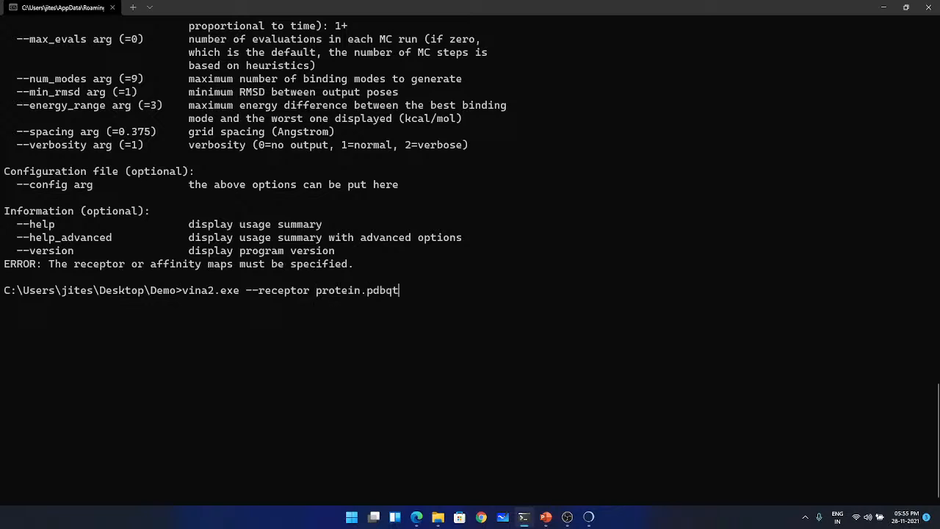
{"action": "type", "text": " --ligand ligand.pdbqt"}
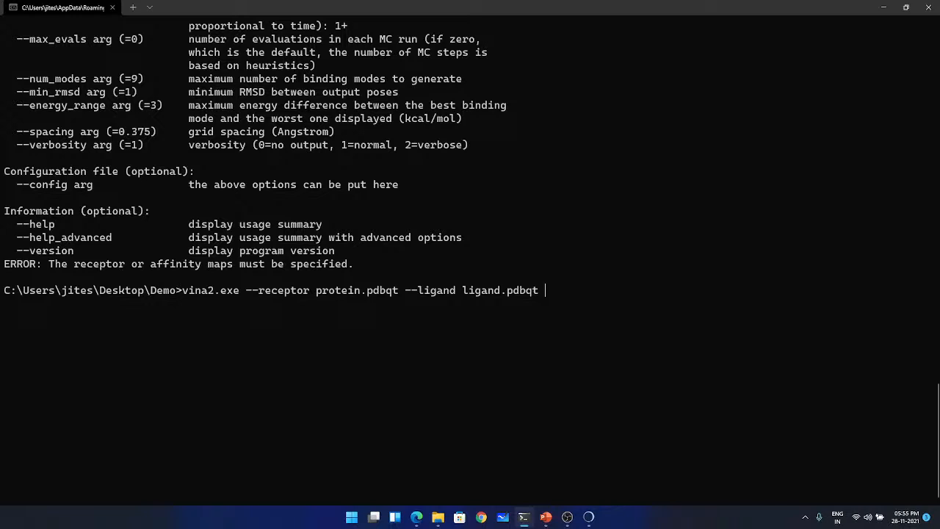
{"action": "type", "text": "--out basic_docking"}
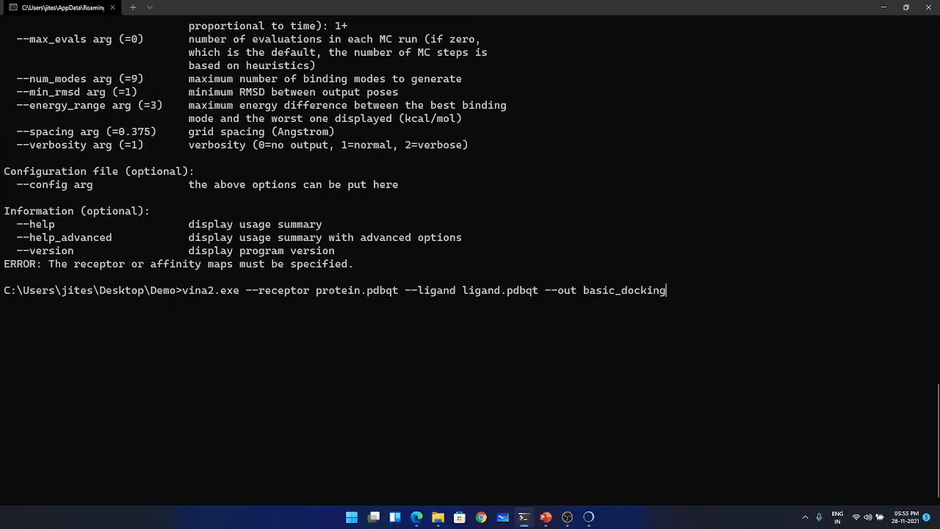
{"action": "type", "text": ".pdbqt"}
{"action": "key", "text": "Return"}
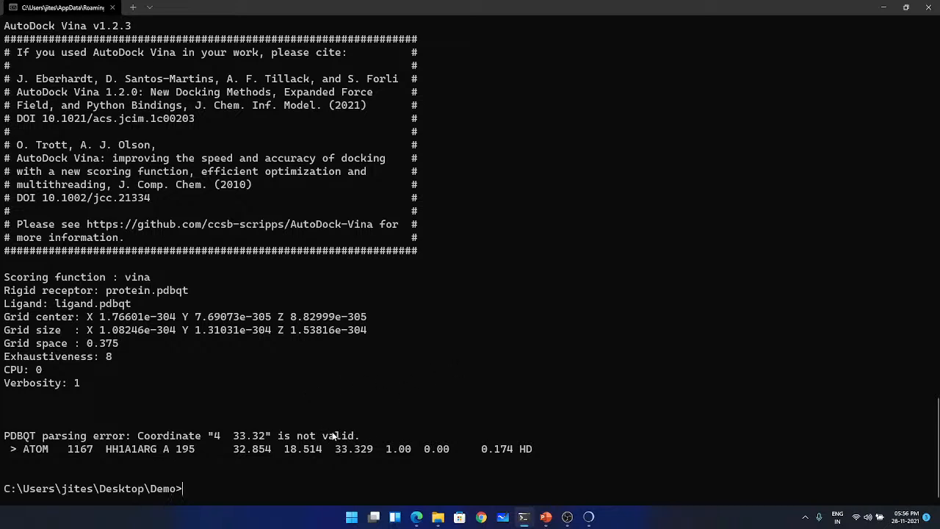
- Prepare the receptor again by running prepare_receptor -r protein.pdb -A checkhydrogens -o protein.pdbqt
{"action": "type", "text": "vina2.exe --receptor protein.pdbqt --ligand ligand.pdbqt --out basic_docking.pdbqt"}
{"action": "key", "text": "BackSpace"}
{"action": "key", "text": "BackSpace"}
{"action": "key", "text": "BackSpace"}
{"action": "key", "text": "BackSpace"}
{"action": "key", "text": "BackSpace"}
{"action": "key", "text": "BackSpace"}
{"action": "key", "text": "BackSpace"}
{"action": "key", "text": "BackSpace"}
{"action": "key", "text": "BackSpace"}
{"action": "key", "text": "BackSpace"}
{"action": "key", "text": "BackSpace"}
{"action": "key", "text": "BackSpace"}
{"action": "key", "text": "BackSpace"}
{"action": "key", "text": "BackSpace"}
{"action": "key", "text": "BackSpace"}
{"action": "key", "text": "BackSpace"}
{"action": "key", "text": "BackSpace"}
{"action": "key", "text": "BackSpace"}
{"action": "key", "text": "BackSpace"}
{"action": "key", "text": "BackSpace"}
{"action": "key", "text": "Down"}
{"action": "key", "text": "Down"}
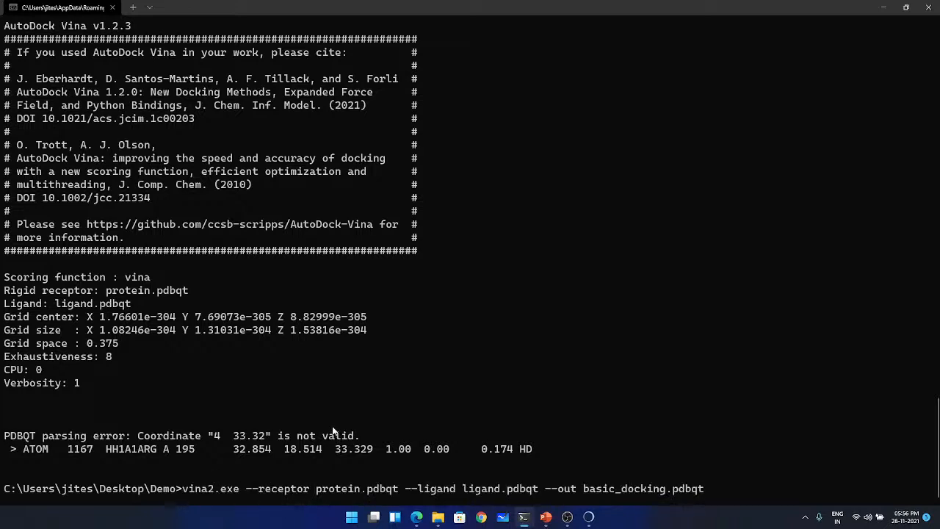
{"action": "key", "text": "Up"}
{"action": "key", "text": "Up"}
{"action": "key", "text": "Up"}
{"action": "key", "text": "Up"}
{"action": "key", "text": "Down"}
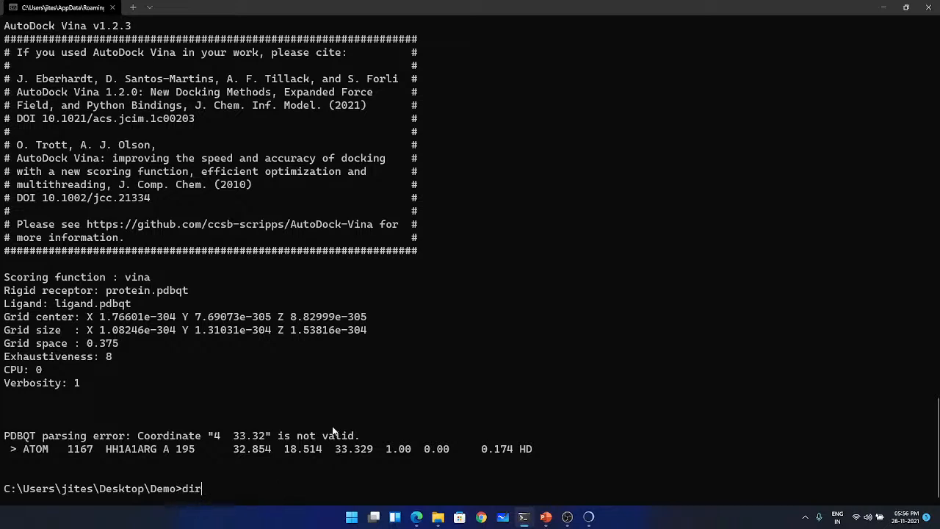
{"action": "key", "text": "Up"}
{"action": "key", "text": "Down"}
{"action": "key", "text": "Down"}
{"action": "type", "text": "l"}
{"action": "key", "text": "Up"}
{"action": "key", "text": "Up"}
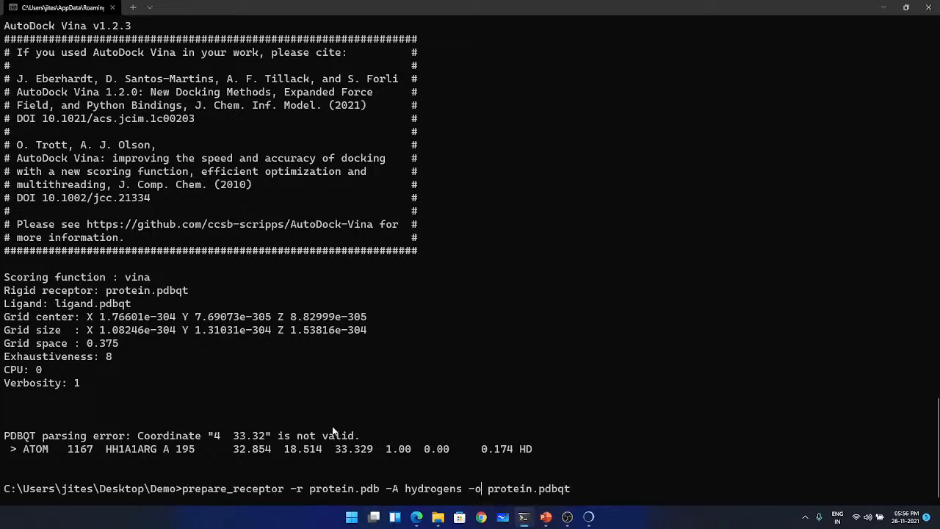
{"action": "key", "text": "Left"}
{"action": "key", "text": "Left"}
{"action": "key", "text": "BackSpace"}
{"action": "key", "text": "BackSpace"}
{"action": "key", "text": "BackSpace"}
{"action": "key", "text": "BackSpace"}
{"action": "key", "text": "BackSpace"}
{"action": "key", "text": "BackSpace"}
{"action": "key", "text": "BackSpace"}
{"action": "key", "text": "BackSpace"}
{"action": "key", "text": "BackSpace"}
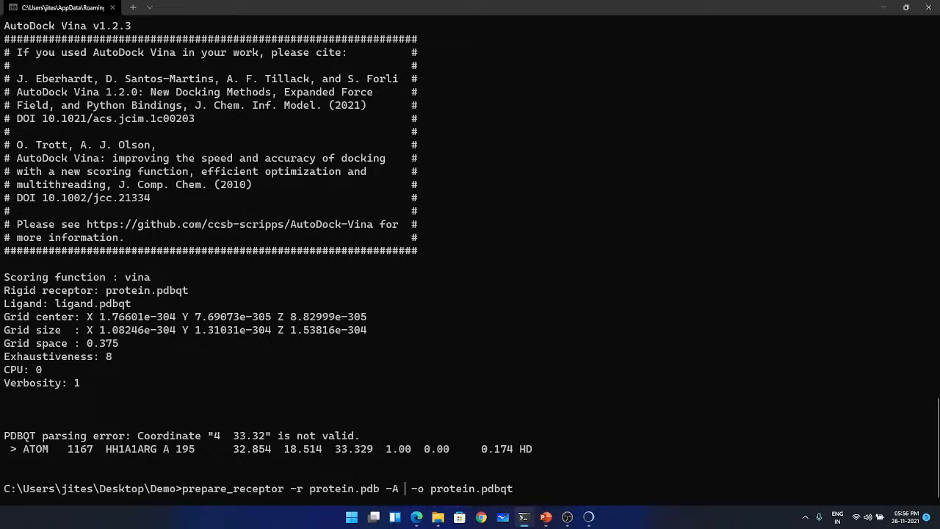
{"action": "type", "text": "check"}
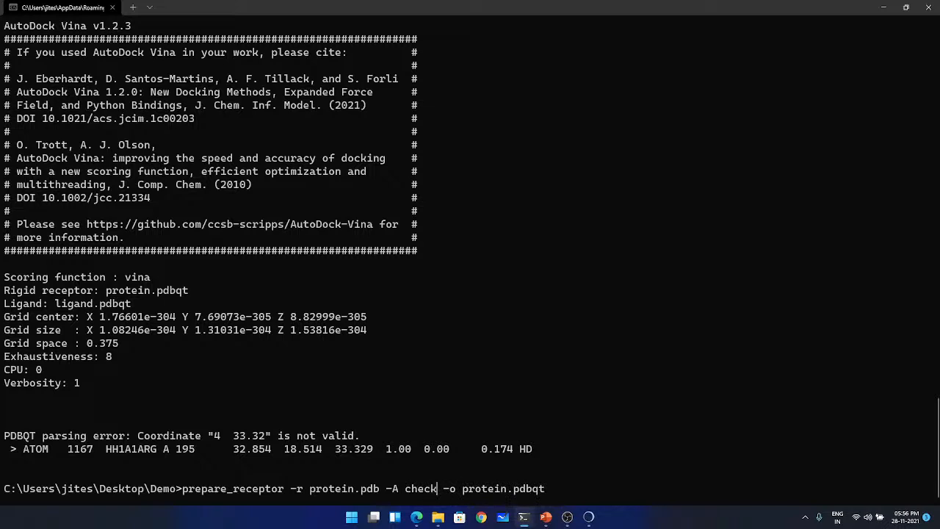
{"action": "type", "text": "hydrogens"}
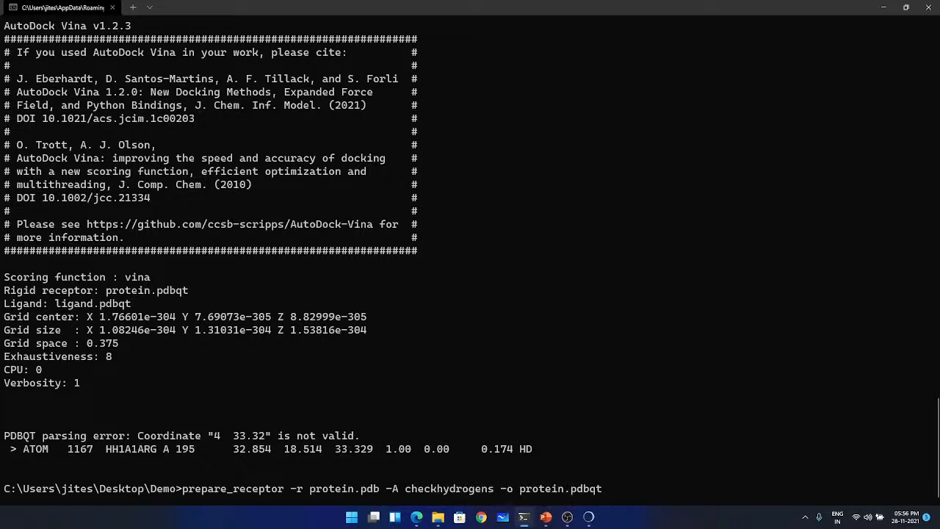
{"action": "key", "text": "Return"}
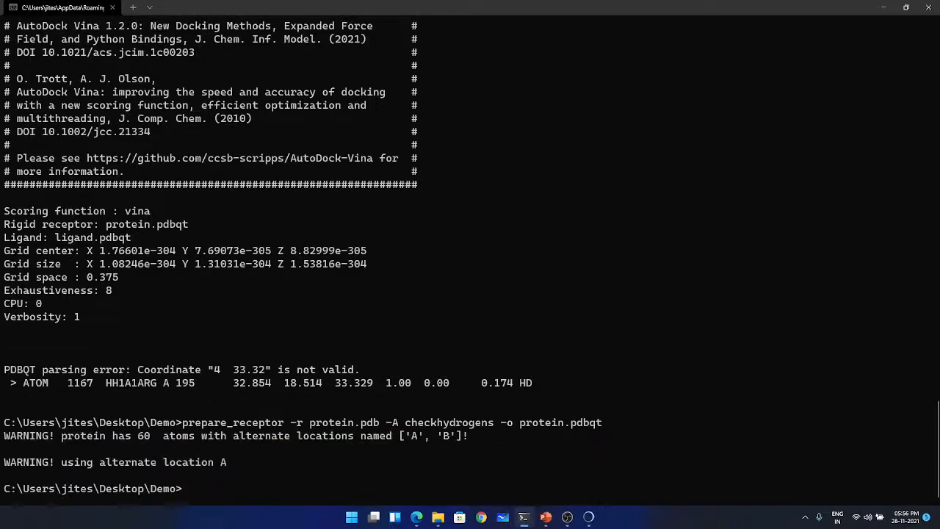
- Try the vina2.exe docking again with the re-prepared protein.pdbqt, ligand.pdbqt and basic_docking.pdbqt as output
{"action": "type", "text": "vina2.exe --receptor protein.pdbqt --ligand ligand.pdbqt --out basic_docking.pdbqt"}
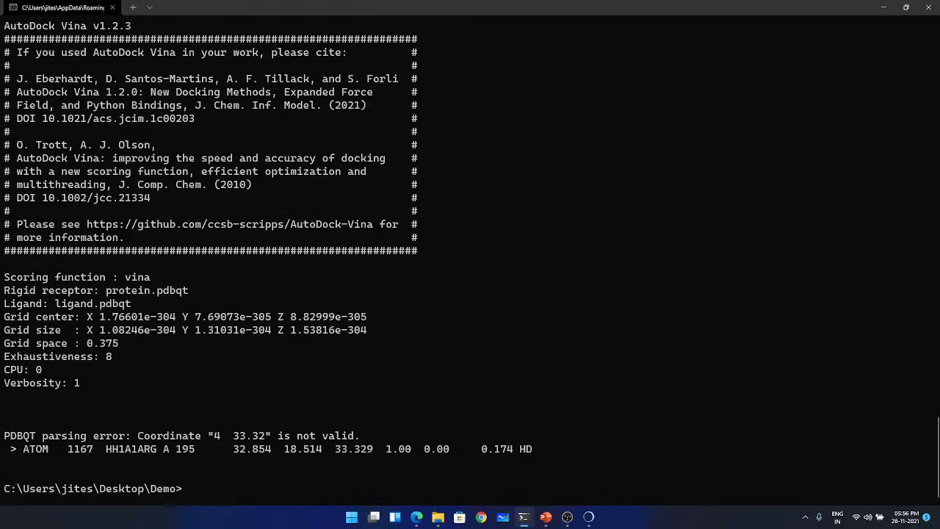
{"action": "type", "text": "vina2.exe"}
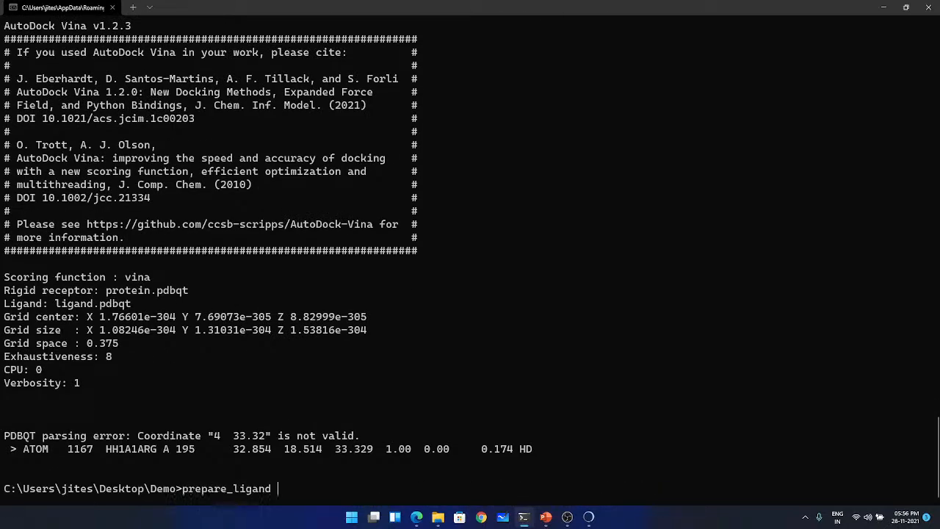
- Prepare the receptor without the -A repair option by running prepare_receptor -r protein.pdb -o protein.pdbqt
{"action": "key", "text": "Up"}
{"action": "key", "text": "Up"}
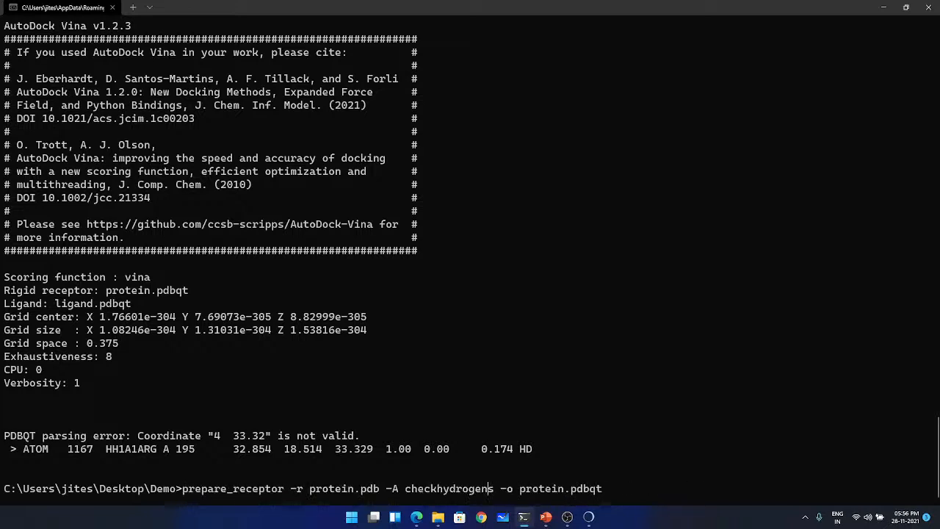
{"action": "key", "text": "BackSpace"}
{"action": "key", "text": "BackSpace"}
{"action": "key", "text": "BackSpace"}
{"action": "key", "text": "BackSpace"}
{"action": "key", "text": "BackSpace"}
{"action": "key", "text": "BackSpace"}
{"action": "key", "text": "BackSpace"}
{"action": "key", "text": "BackSpace"}
{"action": "key", "text": "BackSpace"}
{"action": "key", "text": "BackSpace"}
{"action": "key", "text": "BackSpace"}
{"action": "key", "text": "BackSpace"}
{"action": "key", "text": "BackSpace"}
{"action": "key", "text": "BackSpace"}
{"action": "key", "text": "BackSpace"}
{"action": "key", "text": "BackSpace"}
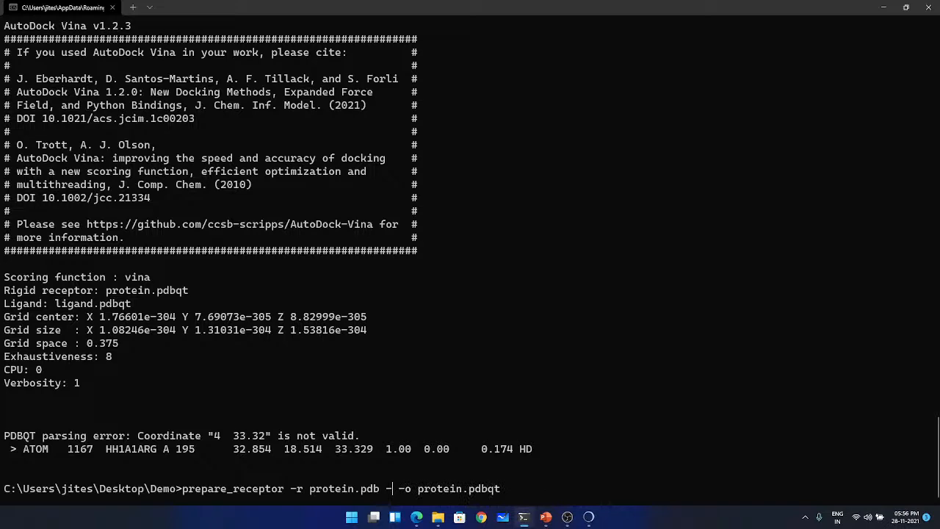
{"action": "key", "text": "BackSpace"}
{"action": "key", "text": "BackSpace"}
{"action": "key", "text": "Return"}
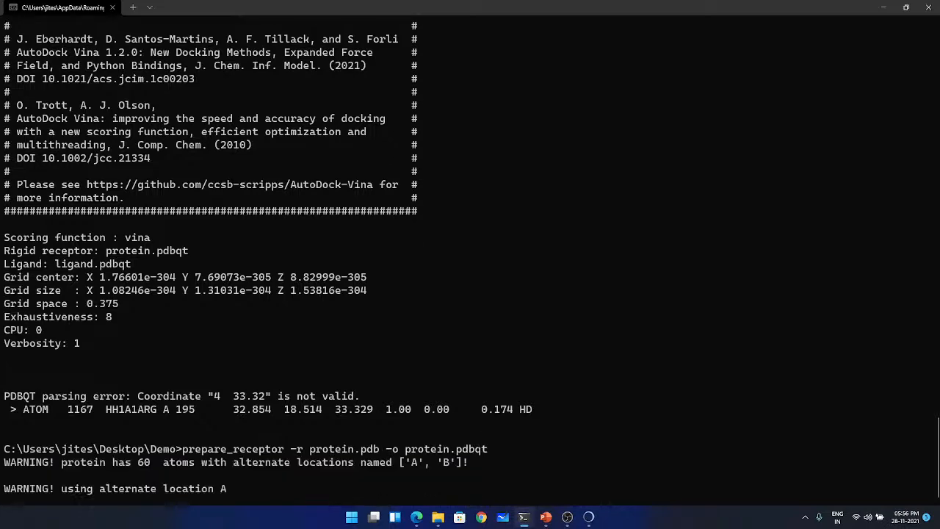
- Rerun the earlier docking command vina2.exe --receptor protein.pdbqt --ligand ligand.pdbqt --out basic_docking.pdbqt
{"action": "key", "text": "Up"}
{"action": "key", "text": "Up"}
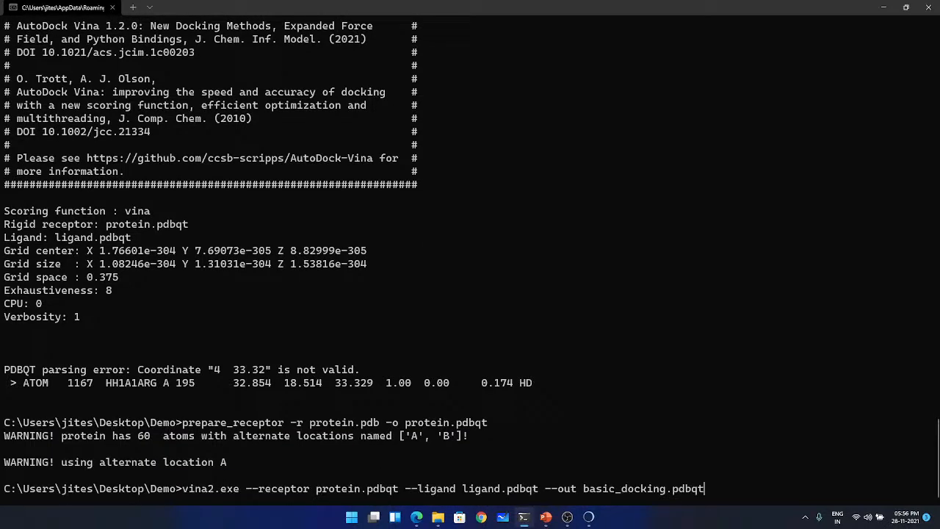
{"action": "key", "text": "Return"}
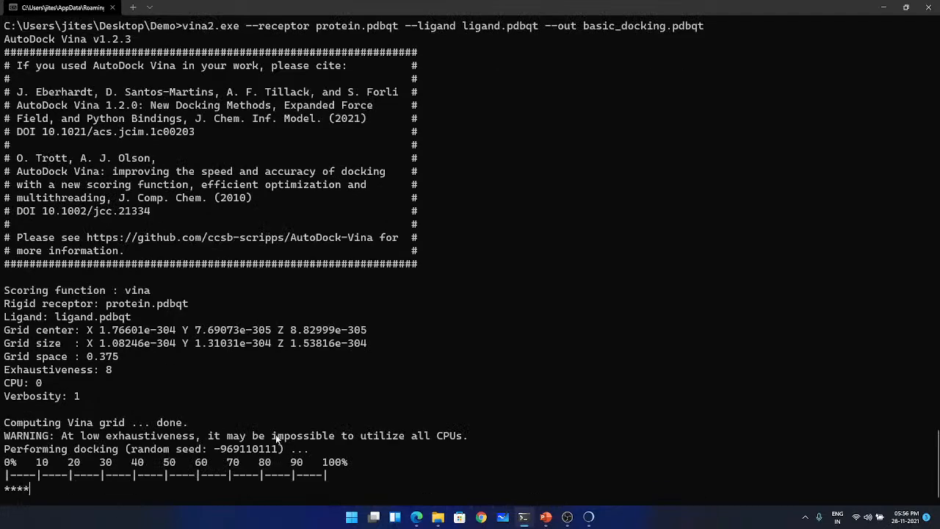
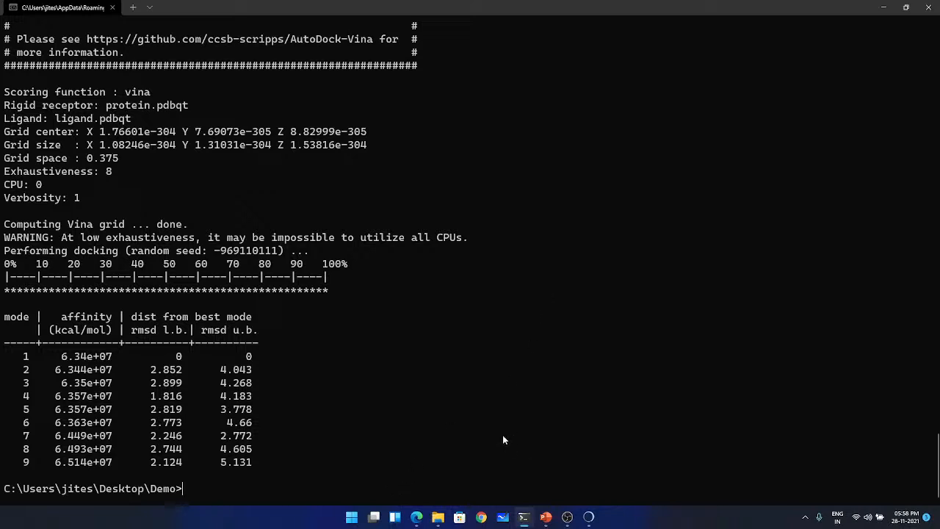
- Switch to UCSF Chimera and launch Notepad, leaving its blank window minimized
{"action": "mouse_move", "coordinate": [586, 523]}
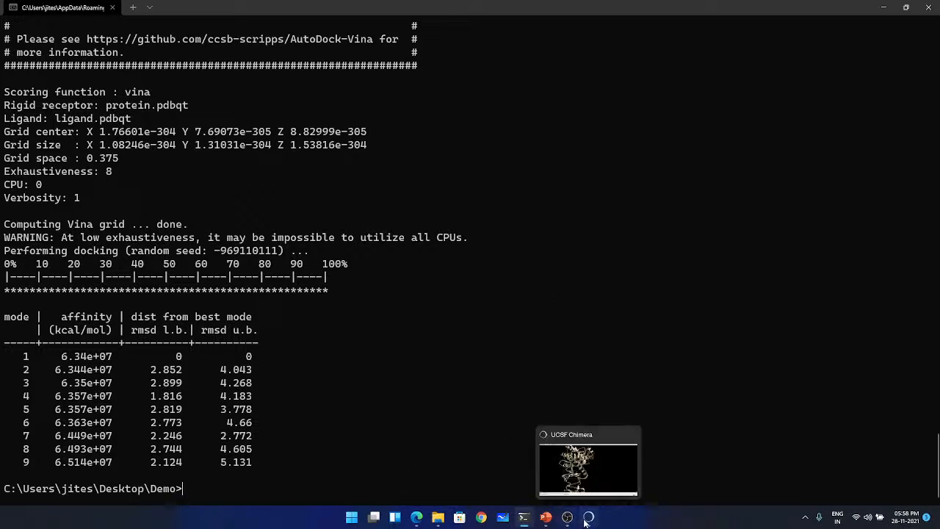
{"action": "left_click", "coordinate": [588, 518]}
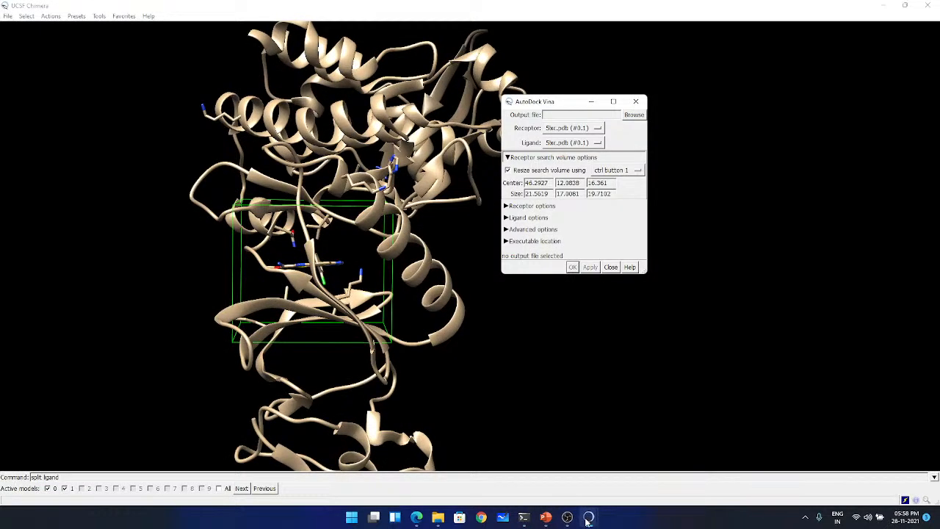
{"action": "mouse_move", "coordinate": [524, 517]}
{"action": "key", "text": "super"}
{"action": "type", "text": "notepad"}
{"action": "key", "text": "Return"}
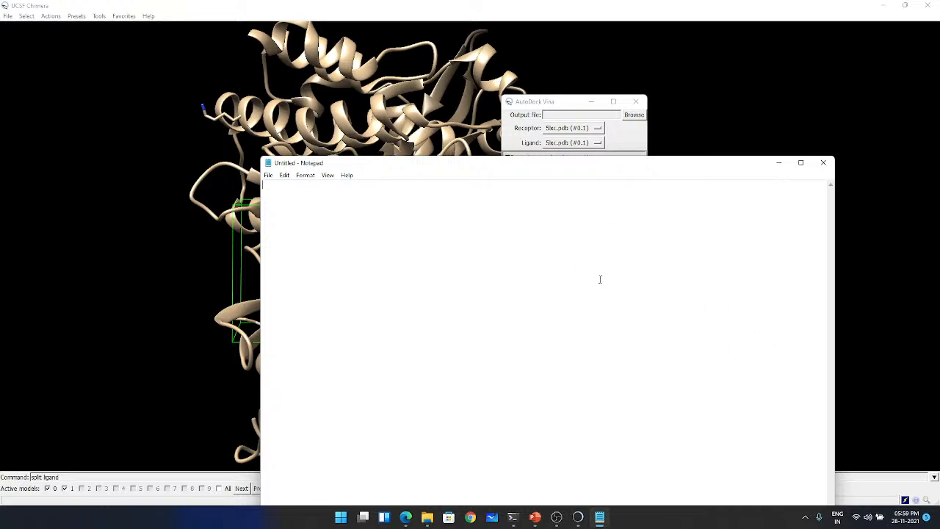
{"action": "left_click_drag", "start_coordinate": [580, 170], "coordinate": [653, 172]}
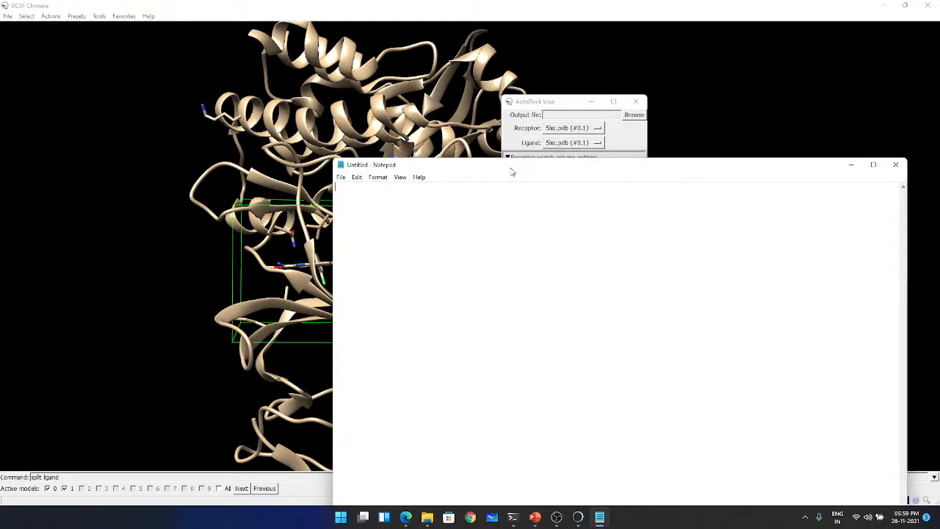
{"action": "left_click", "coordinate": [851, 165]}
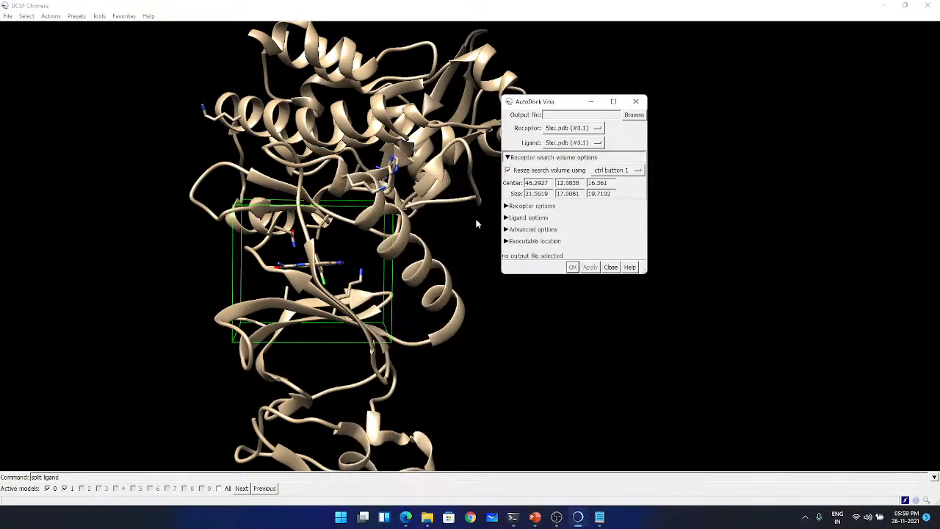
- Inspect the search box around the ligand and open the configuration text file from the Demo folder in Notepad
{"action": "left_click_drag", "start_coordinate": [257, 242], "coordinate": [503, 257]}
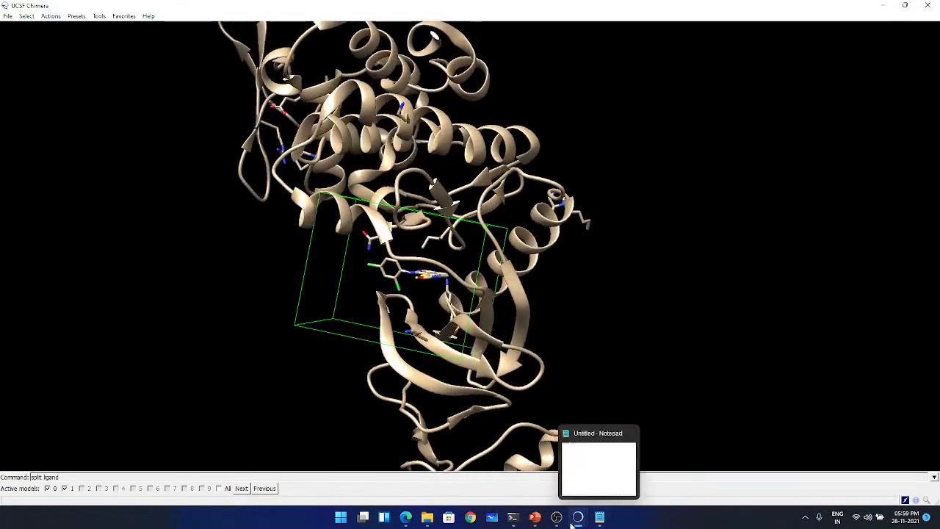
{"action": "left_click_drag", "start_coordinate": [513, 323], "coordinate": [496, 337]}
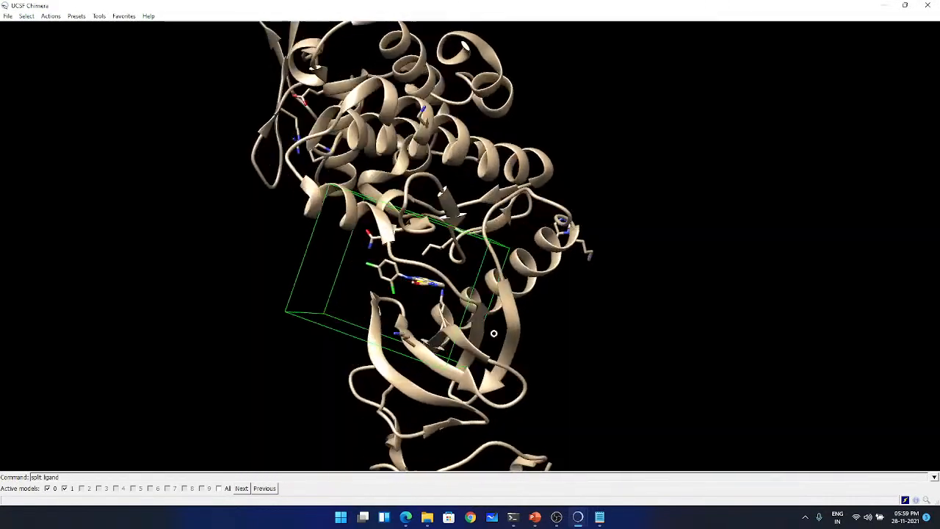
{"action": "left_click", "coordinate": [601, 519]}
{"action": "left_click", "coordinate": [341, 178]}
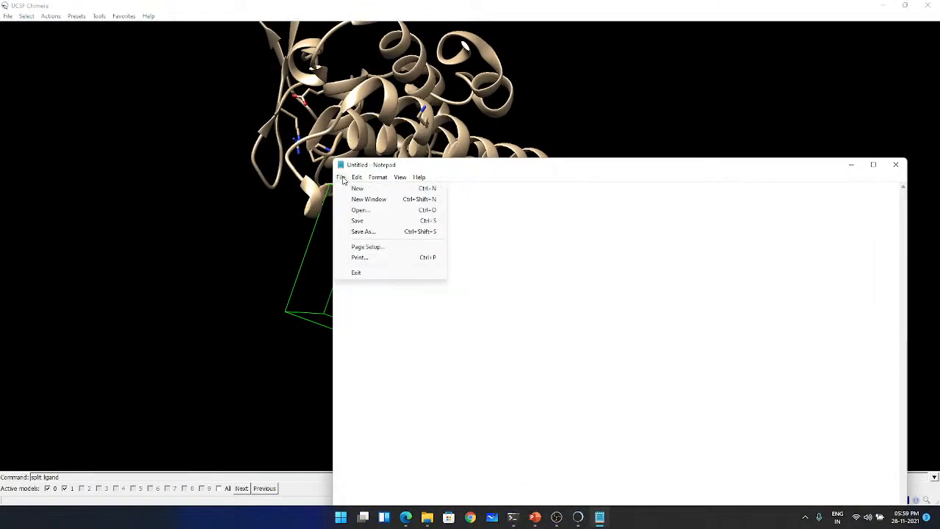
{"action": "left_click", "coordinate": [580, 307]}
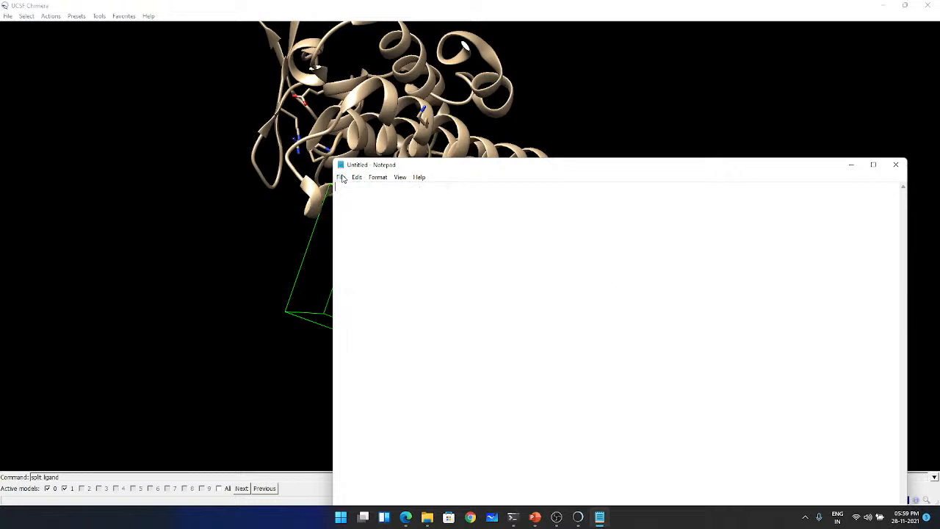
{"action": "key", "text": "ctrl+o"}
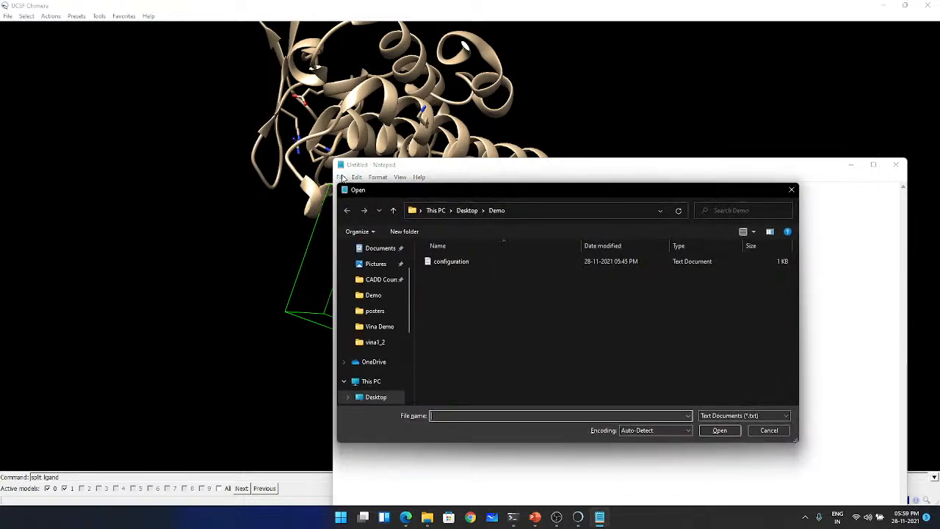
{"action": "double_click", "coordinate": [460, 261]}
{"action": "scroll", "coordinate": [492, 276], "scroll_direction": "up", "scroll_amount": 5}
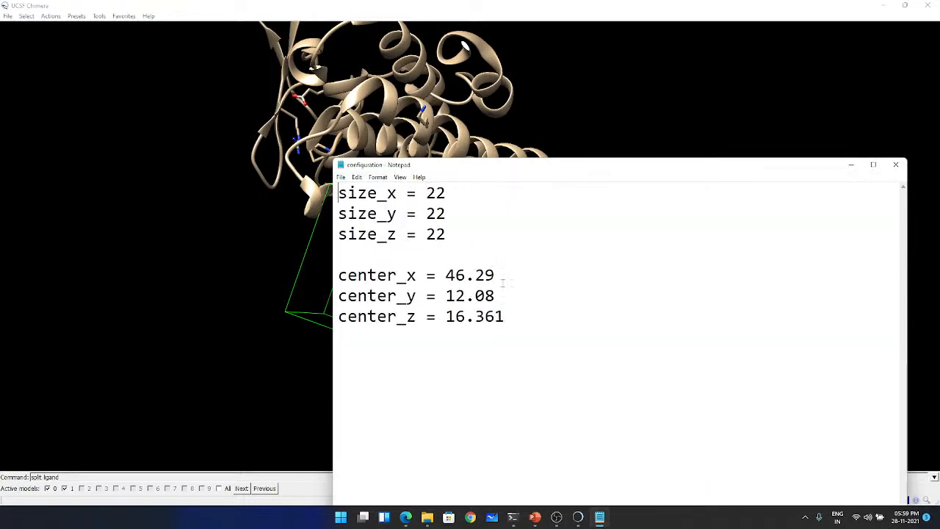
- Compare the configuration file's box size and center with Chimera's AutoDock Vina search volume, and close both windows
{"action": "mouse_move", "coordinate": [578, 518]}
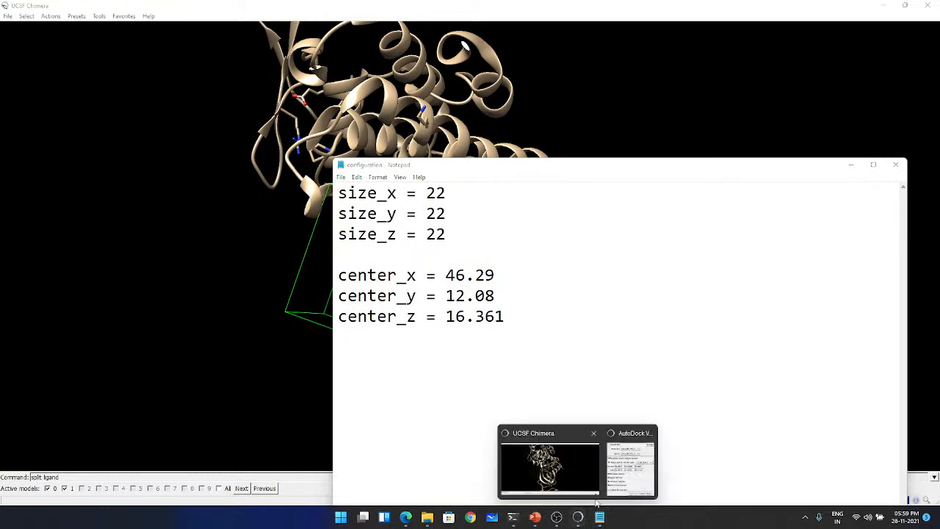
{"action": "left_click", "coordinate": [630, 466]}
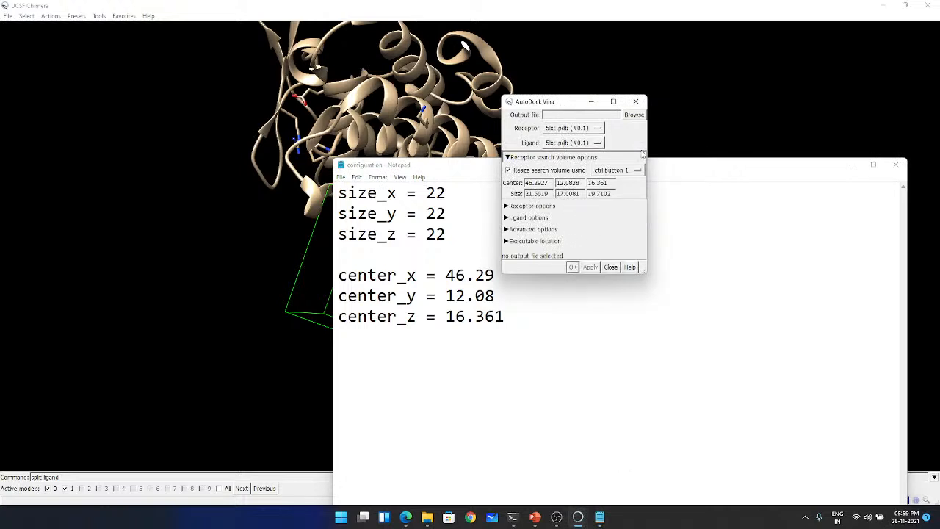
{"action": "left_click", "coordinate": [636, 102]}
{"action": "left_click", "coordinate": [895, 165]}
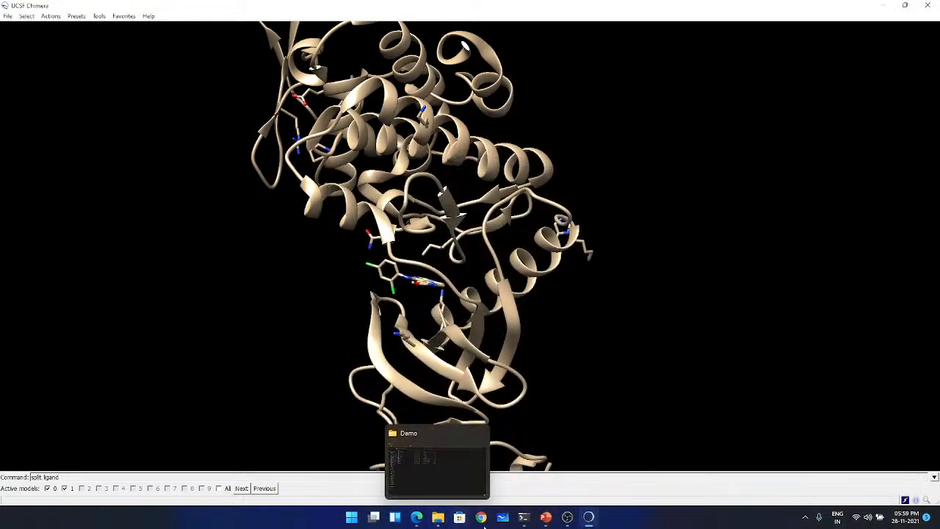
{"action": "left_click", "coordinate": [523, 517]}
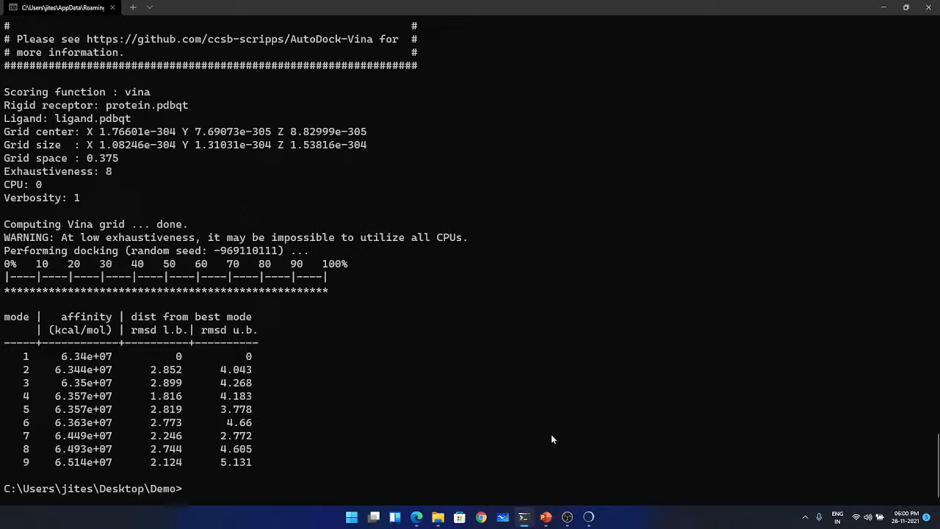
{"action": "left_click", "coordinate": [590, 520]}
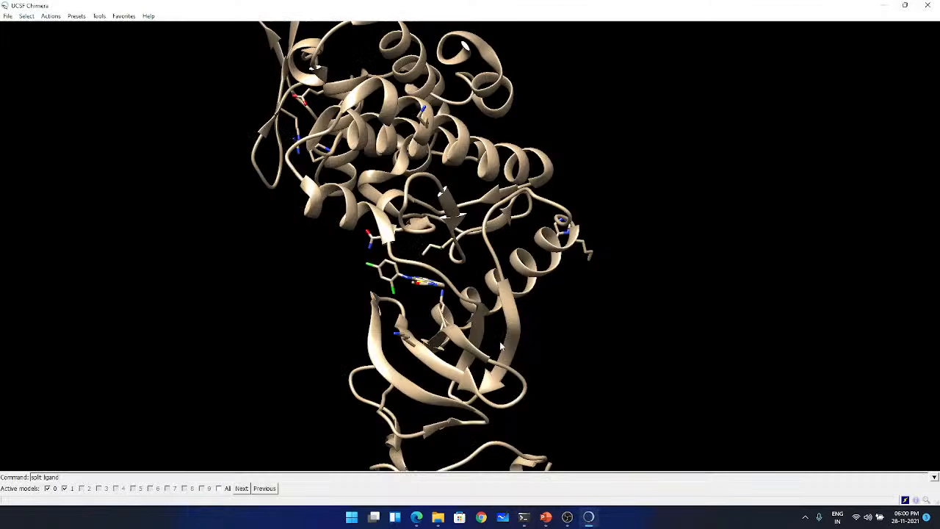
{"action": "left_click_drag", "start_coordinate": [500, 341], "coordinate": [374, 301]}
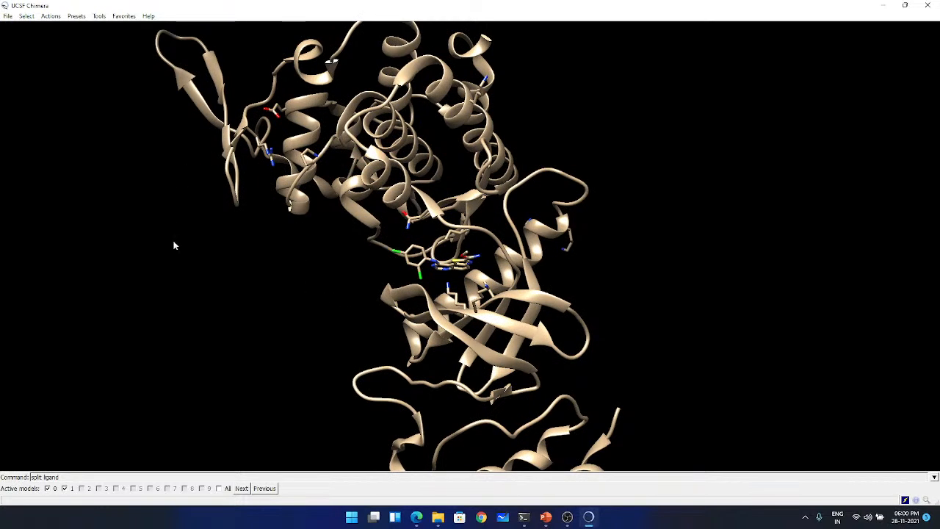
- Add hydrogens to both the 5lxc.pdb and 5lxc.pdb 7AA models, considering H-bonds and using individually chosen histidine protonation states
{"action": "left_click", "coordinate": [100, 16]}
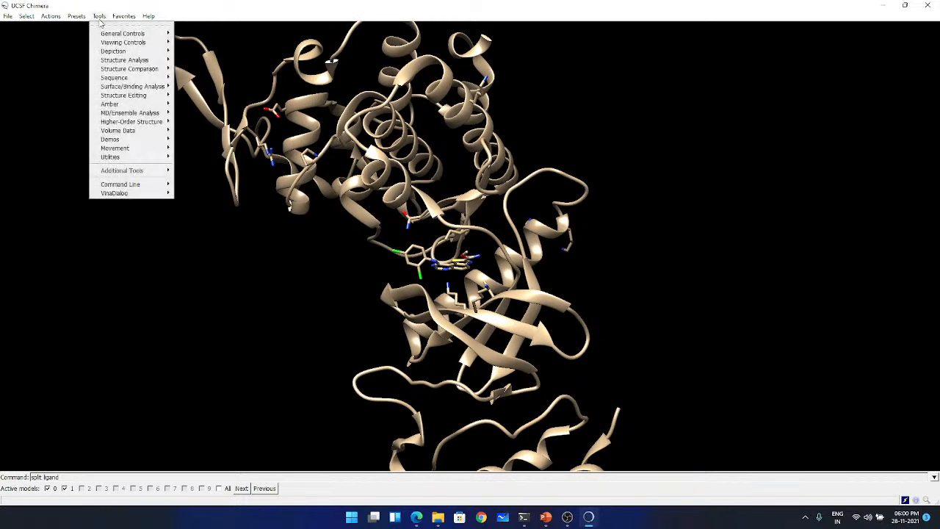
{"action": "mouse_move", "coordinate": [125, 130]}
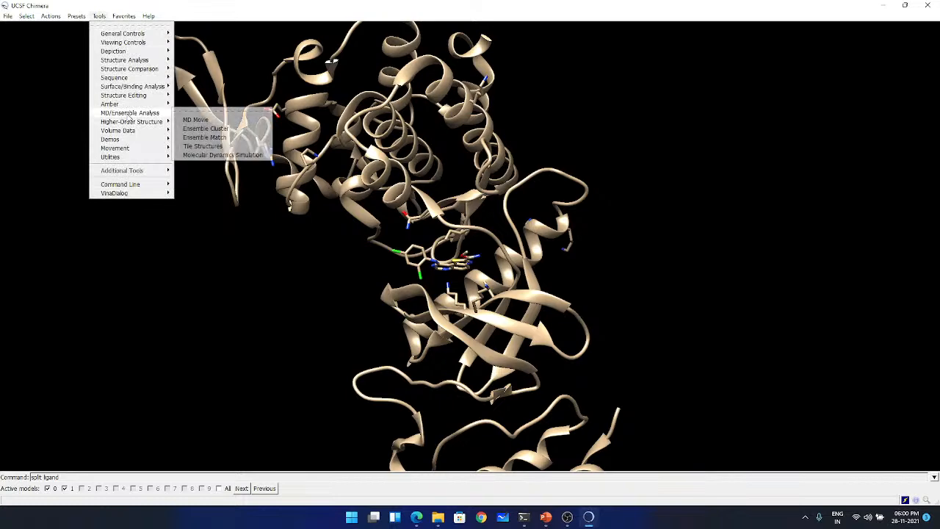
{"action": "mouse_move", "coordinate": [134, 95]}
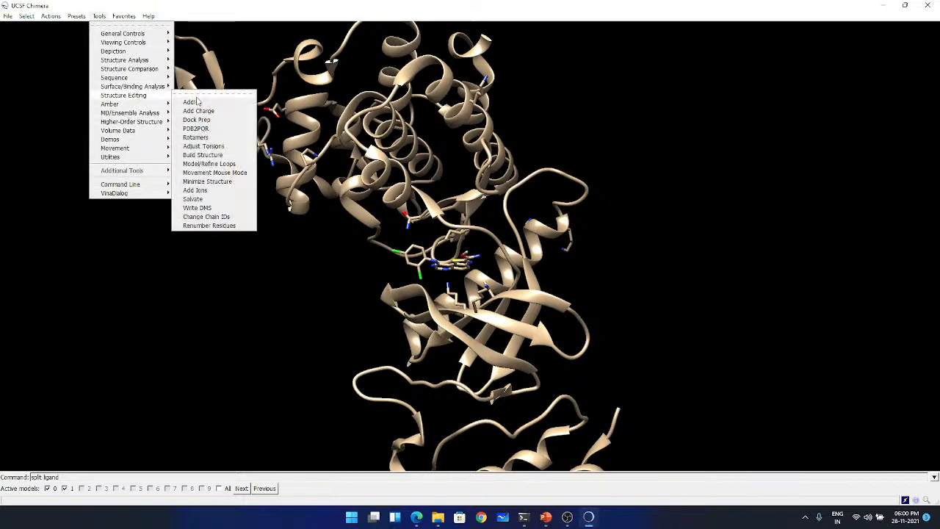
{"action": "left_click", "coordinate": [195, 99]}
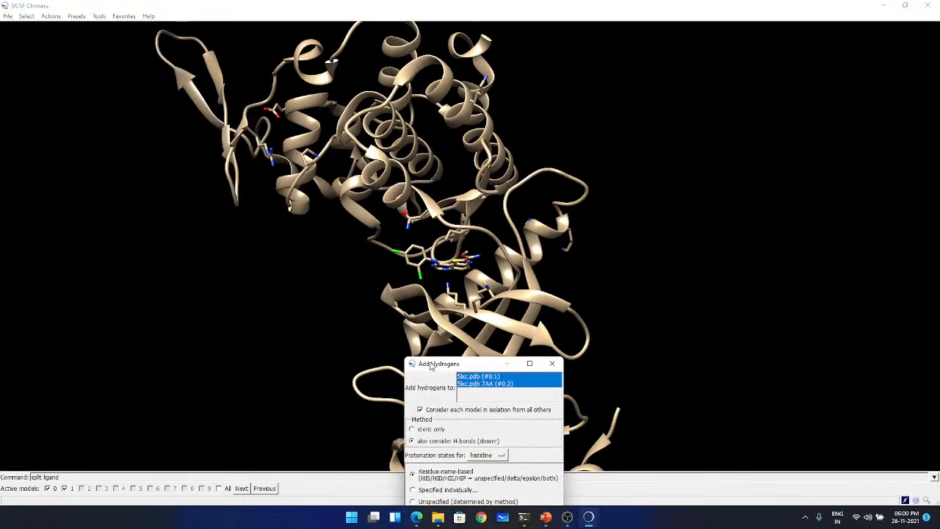
{"action": "left_click_drag", "start_coordinate": [432, 368], "coordinate": [111, 226]}
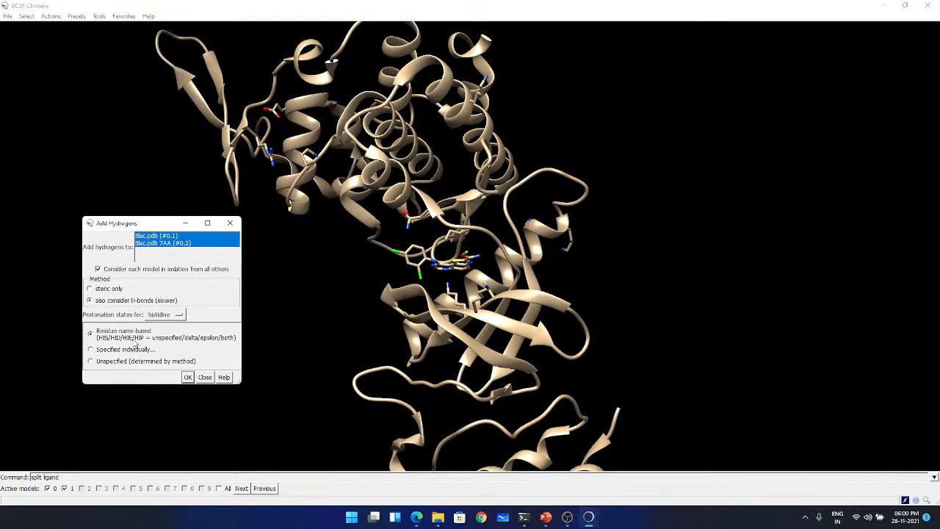
{"action": "left_click", "coordinate": [100, 351]}
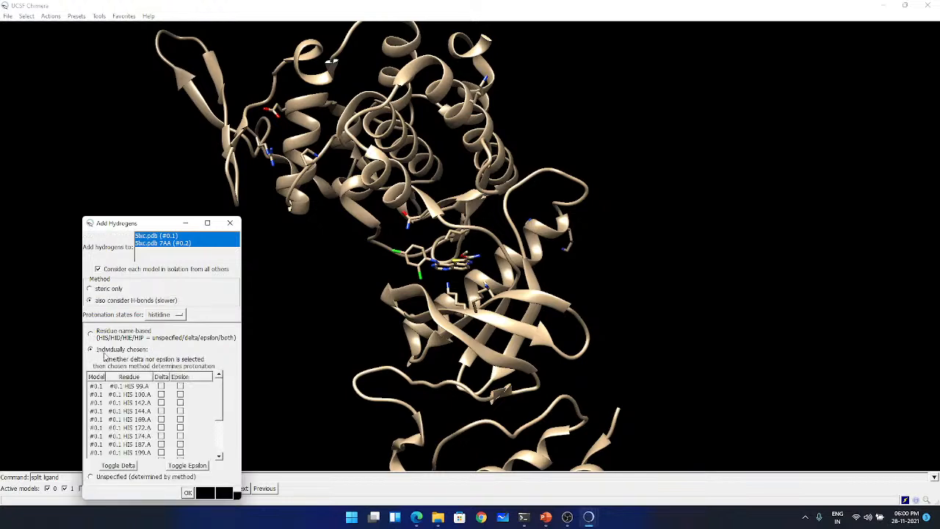
{"action": "left_click", "coordinate": [165, 315]}
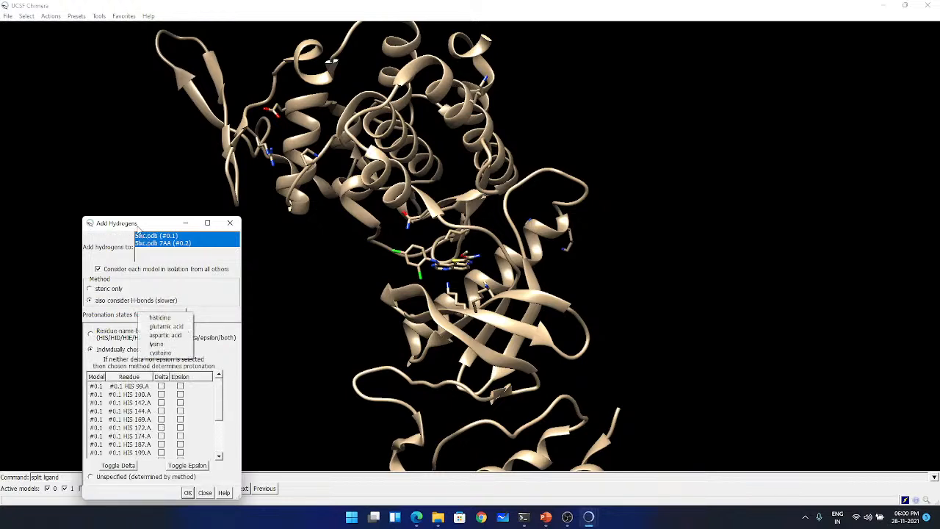
{"action": "left_click", "coordinate": [137, 224]}
{"action": "left_click_drag", "start_coordinate": [137, 224], "coordinate": [120, 111]}
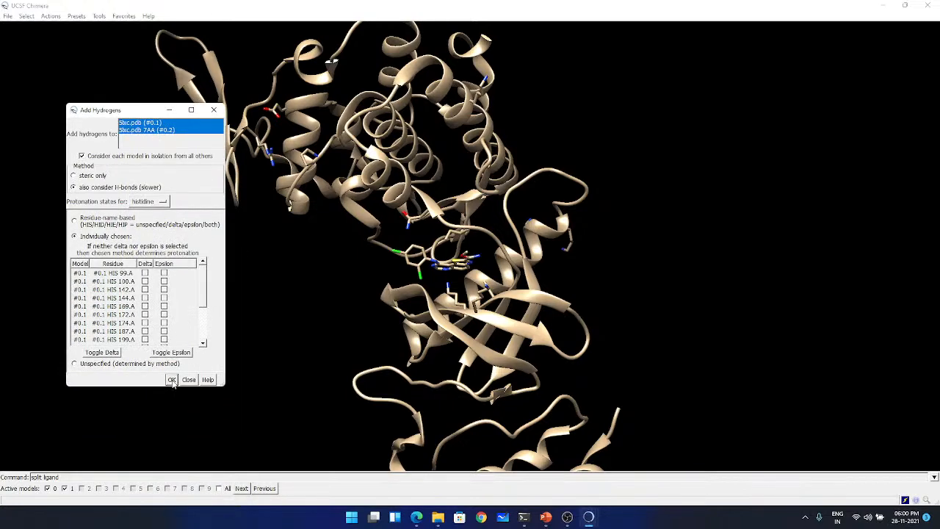
{"action": "left_click", "coordinate": [171, 379]}
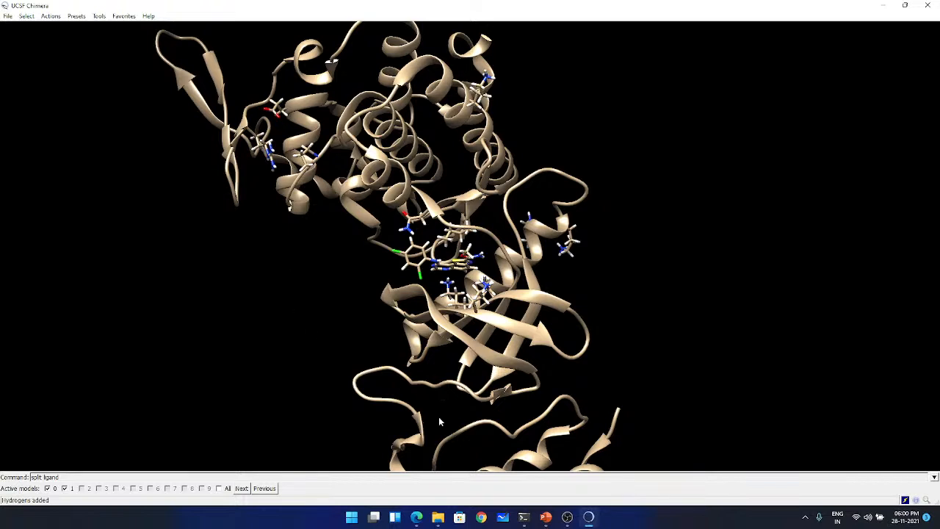
- Save the hydrogenated 5lxc.pdb (#0.1) model as protein.pdb in the Demo folder, overwriting the existing file
{"action": "left_click", "coordinate": [523, 517]}
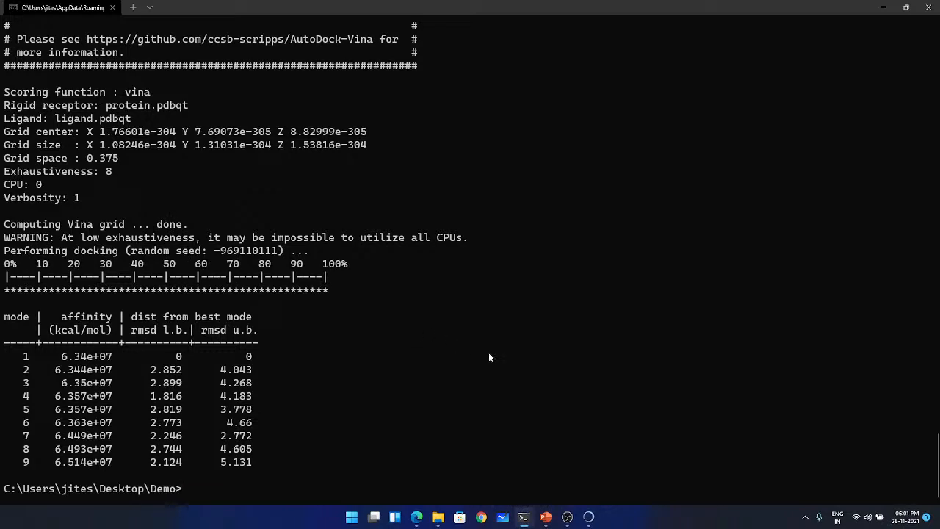
{"action": "left_click", "coordinate": [884, 7]}
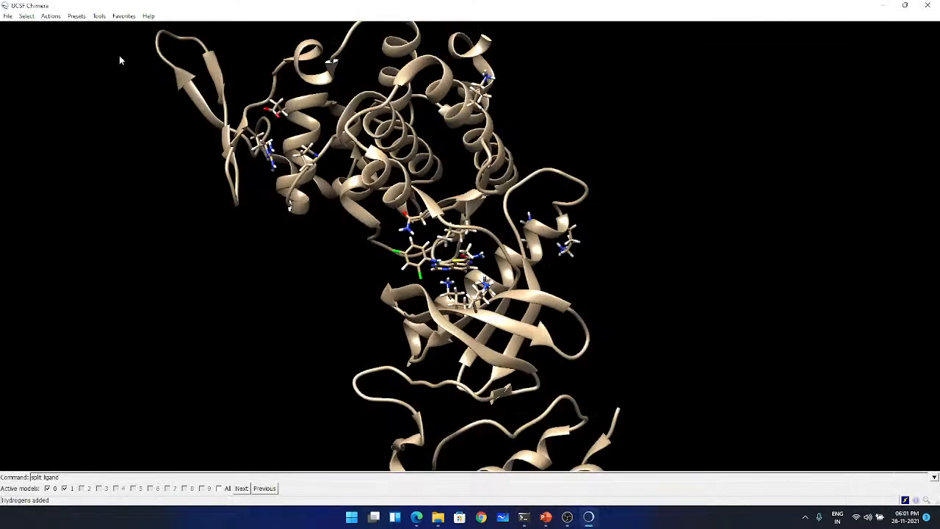
{"action": "left_click", "coordinate": [9, 19]}
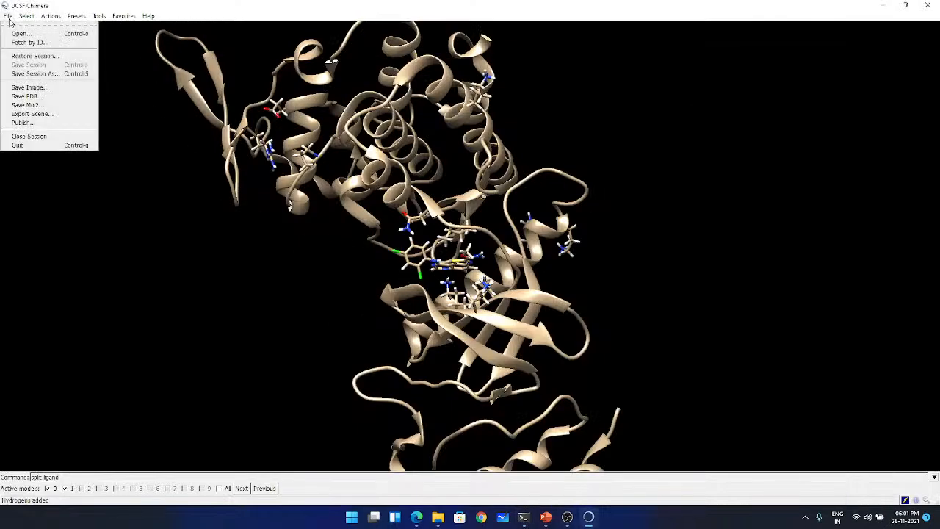
{"action": "left_click", "coordinate": [28, 95]}
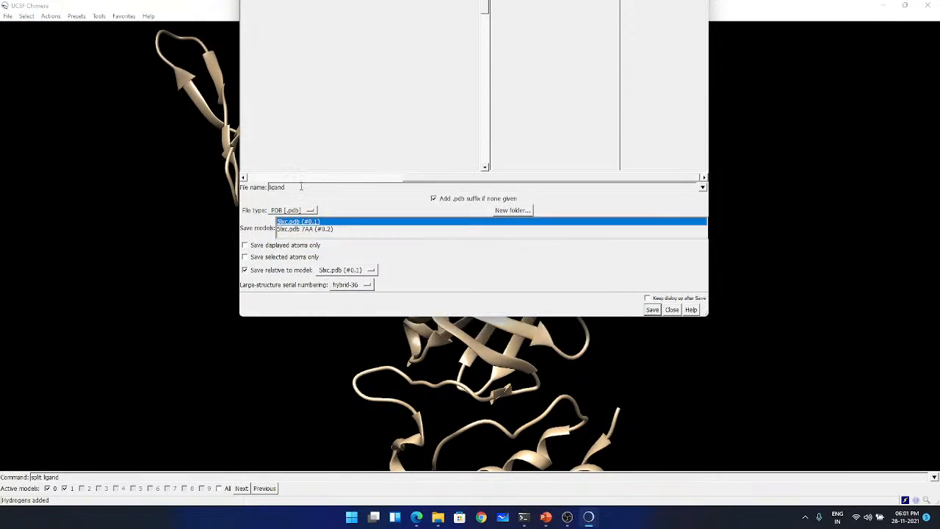
{"action": "type", "text": "protein"}
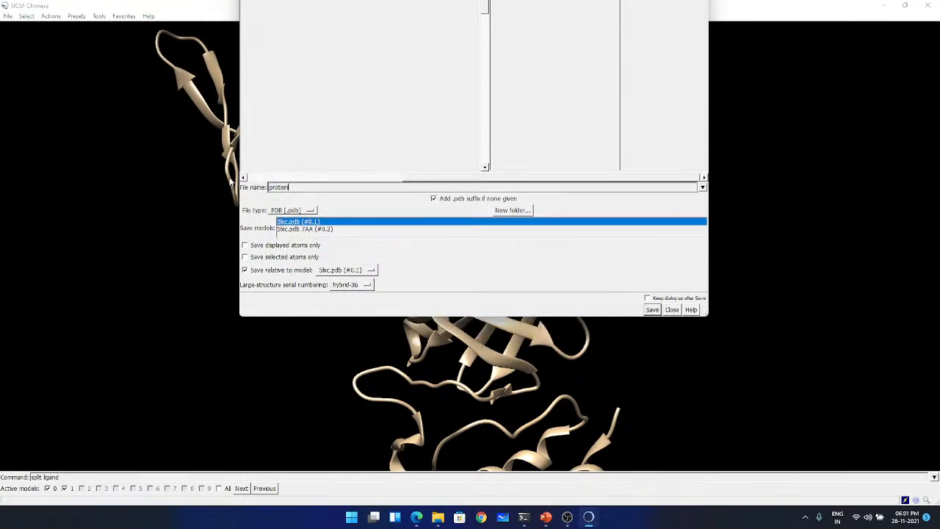
{"action": "left_click", "coordinate": [653, 310]}
{"action": "left_click", "coordinate": [507, 67]}
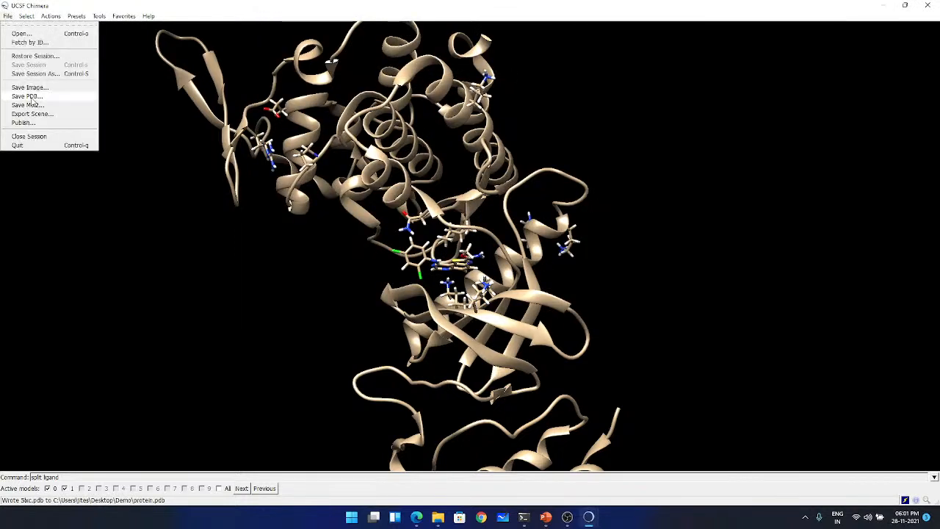
- Save the hydrogenated 5lxc.pdb 7AA (#0.2) model as ligand.pdb in the Demo folder, overwriting the existing file
{"action": "left_click", "coordinate": [28, 97]}
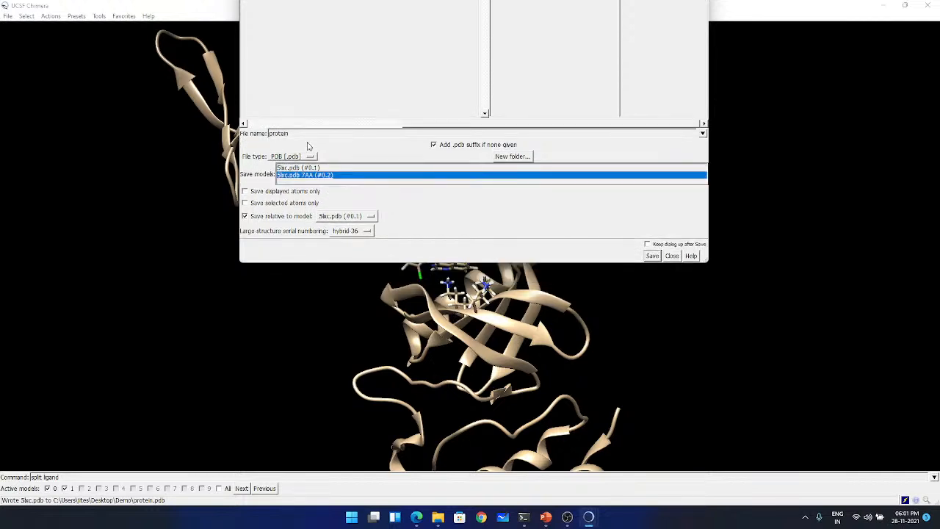
{"action": "left_click_drag", "start_coordinate": [292, 133], "coordinate": [235, 133]}
{"action": "key", "text": "BackSpace"}
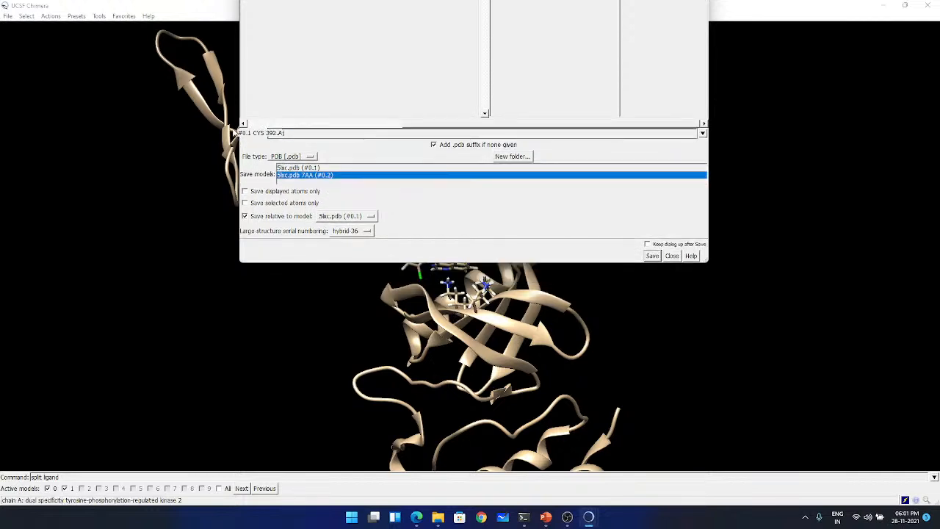
{"action": "type", "text": "ligand"}
{"action": "left_click", "coordinate": [652, 255]}
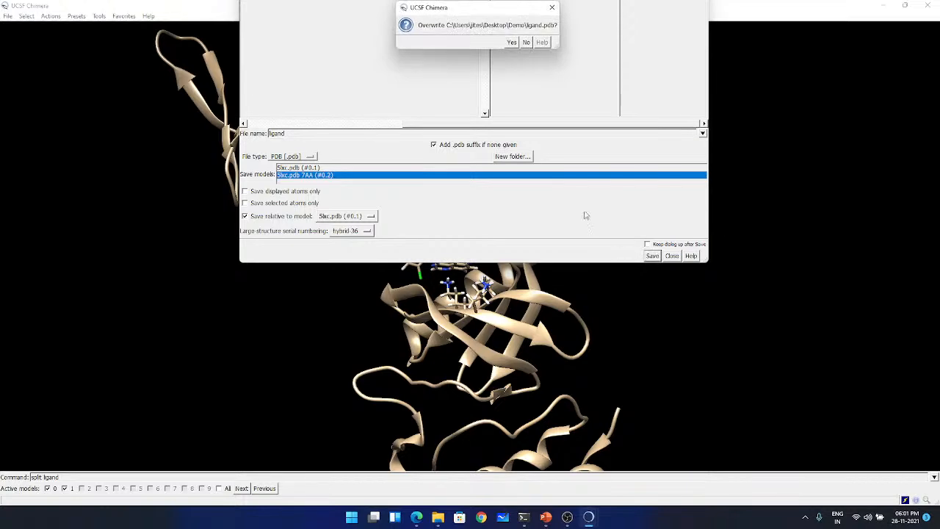
{"action": "left_click", "coordinate": [512, 43]}
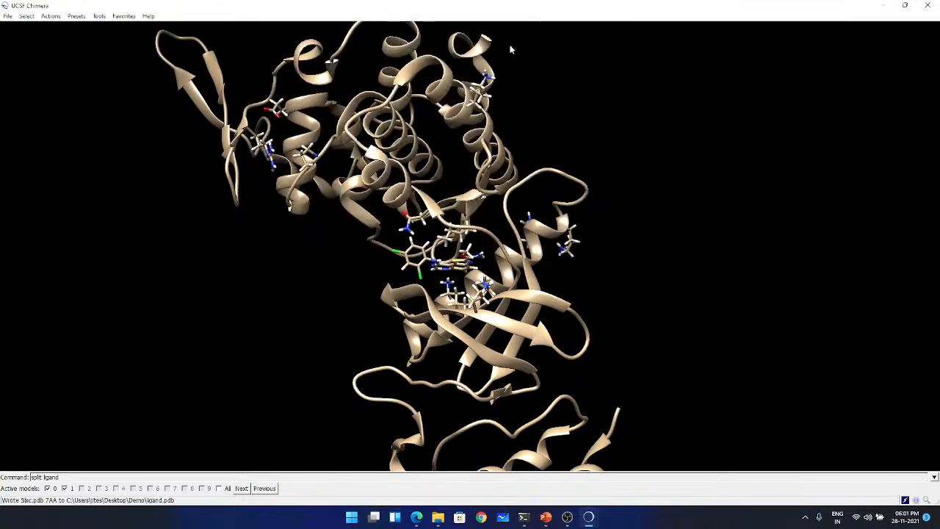
- In the terminal, reuse the earlier receptor command without the checkhydrogens option, running prepare_receptor -r protein.pdb -o protein.pdbqt
{"action": "left_click", "coordinate": [525, 519]}
{"action": "key", "text": "Up"}
{"action": "key", "text": "Up"}
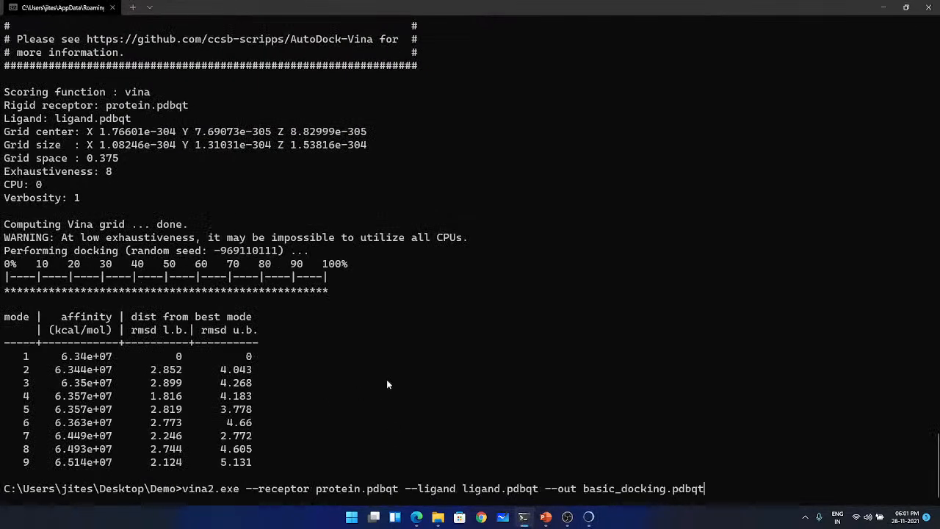
{"action": "key", "text": "Up"}
{"action": "key", "text": "Up"}
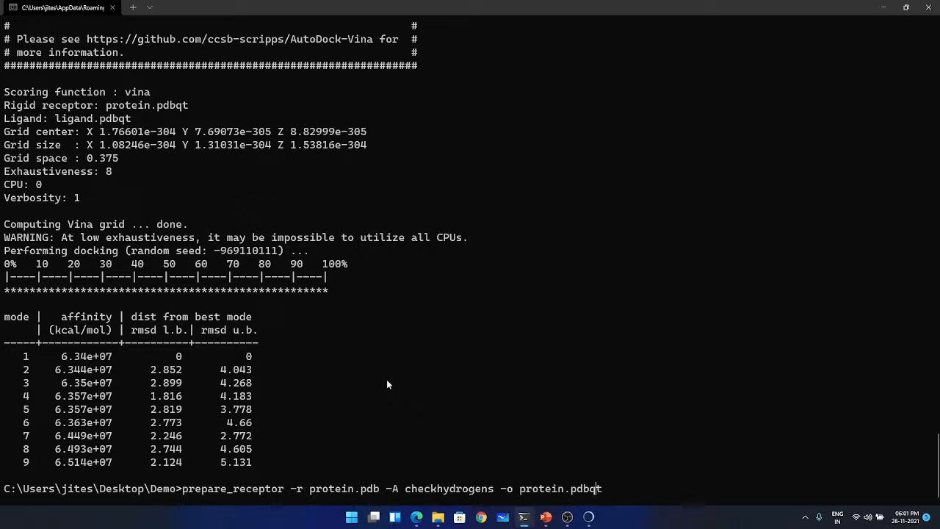
{"action": "key", "text": "Left"}
{"action": "key", "text": "BackSpace"}
{"action": "key", "text": "BackSpace"}
{"action": "key", "text": "BackSpace"}
{"action": "key", "text": "BackSpace"}
{"action": "key", "text": "BackSpace"}
{"action": "key", "text": "BackSpace"}
{"action": "key", "text": "BackSpace"}
{"action": "key", "text": "BackSpace"}
{"action": "key", "text": "BackSpace"}
{"action": "key", "text": "BackSpace"}
{"action": "key", "text": "BackSpace"}
{"action": "key", "text": "BackSpace"}
{"action": "key", "text": "BackSpace"}
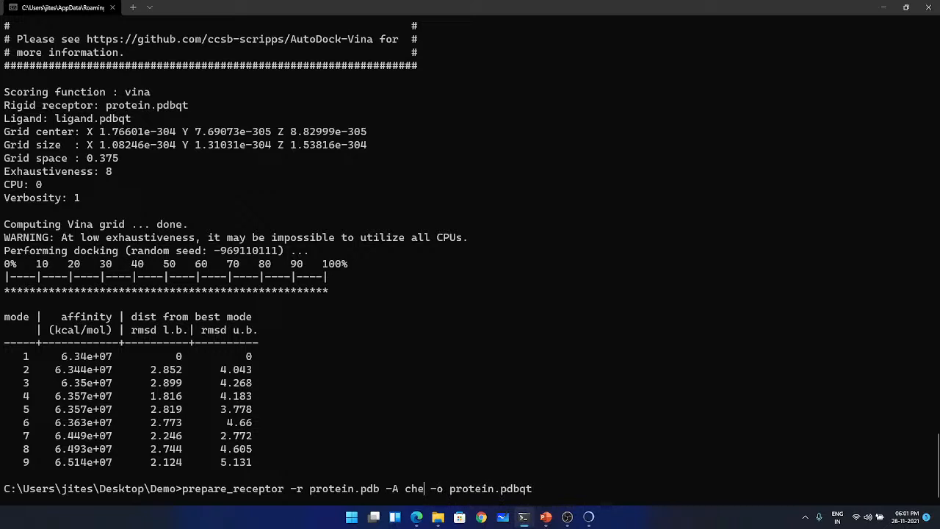
{"action": "key", "text": "BackSpace"}
{"action": "key", "text": "BackSpace"}
{"action": "key", "text": "BackSpace"}
{"action": "key", "text": "BackSpace"}
{"action": "key", "text": "BackSpace"}
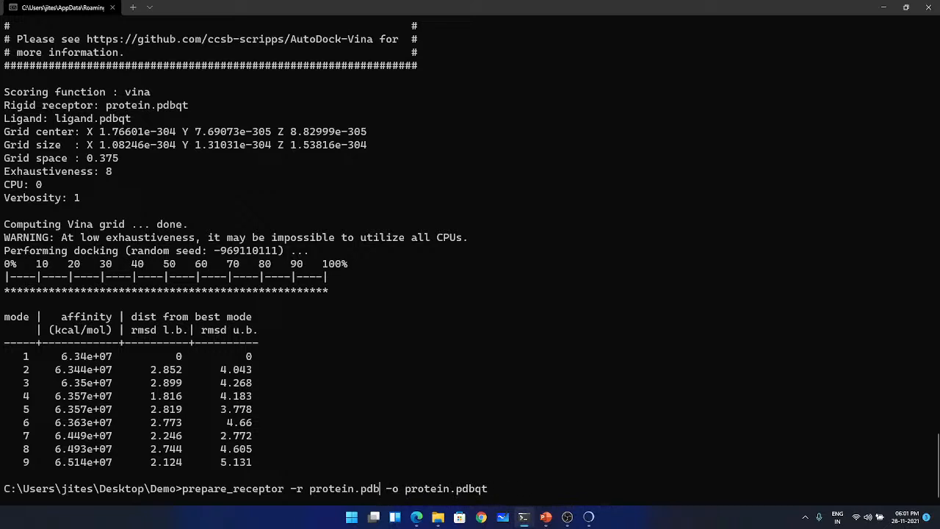
{"action": "key", "text": "Return"}
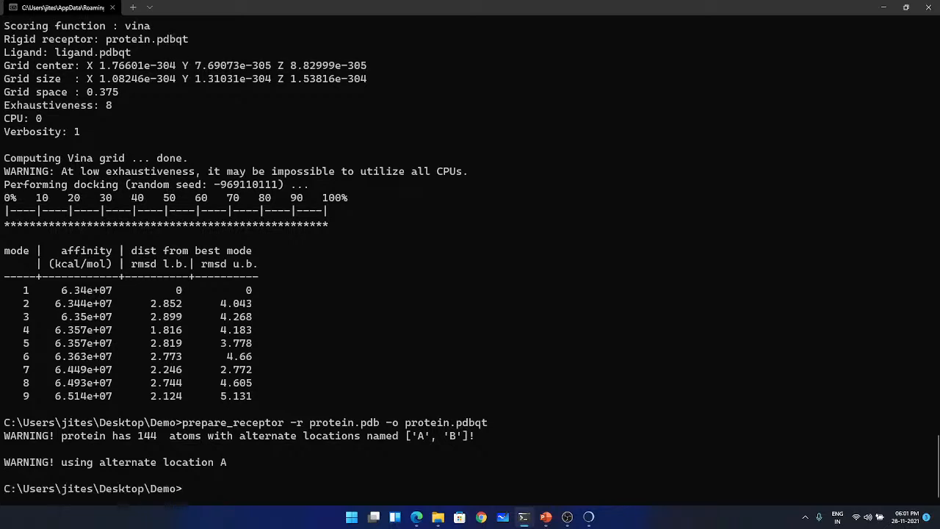
- Search the terminal's command history for an earlier preparation command to reuse for the ligand
{"action": "key", "text": "Up"}
{"action": "key", "text": "Up"}
{"action": "key", "text": "Up"}
{"action": "key", "text": "Down"}
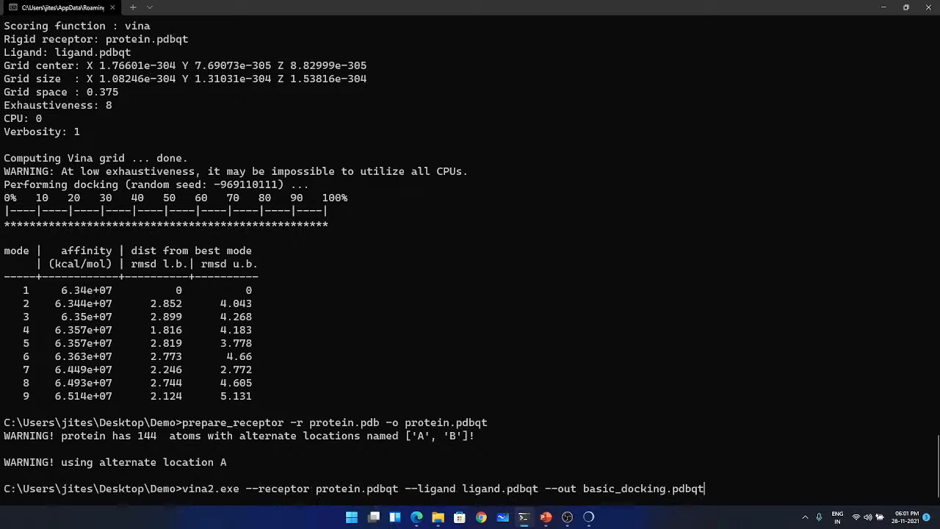
{"action": "key", "text": "Up"}
{"action": "key", "text": "Down"}
{"action": "key", "text": "Up"}
{"action": "key", "text": "Up"}
{"action": "key", "text": "Down"}
{"action": "key", "text": "Down"}
{"action": "key", "text": "Up"}
{"action": "key", "text": "Up"}
{"action": "key", "text": "Up"}
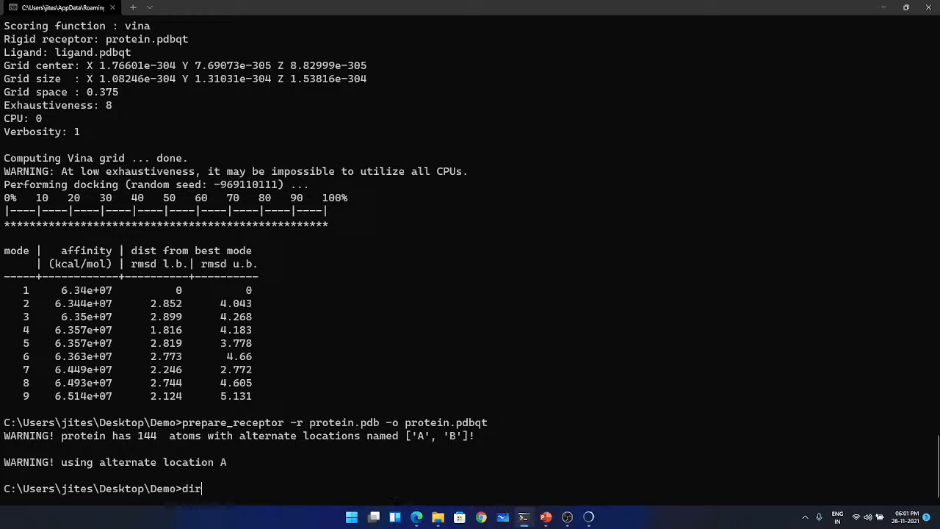
{"action": "key", "text": "Down"}
{"action": "key", "text": "Down"}
{"action": "key", "text": "Down"}
{"action": "key", "text": "Down"}
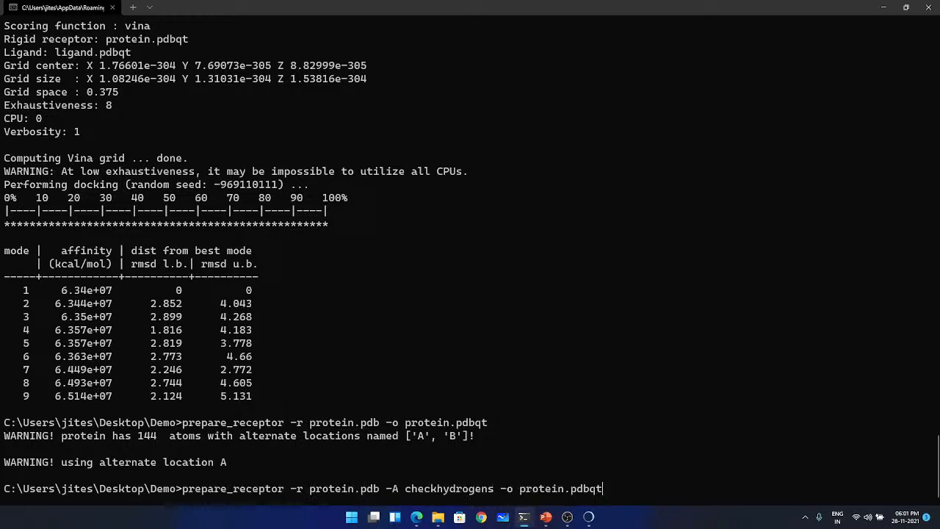
{"action": "key", "text": "Up"}
{"action": "key", "text": "Down"}
{"action": "key", "text": "Down"}
{"action": "key", "text": "Up"}
{"action": "key", "text": "Up"}
{"action": "key", "text": "Down"}
{"action": "key", "text": "Down"}
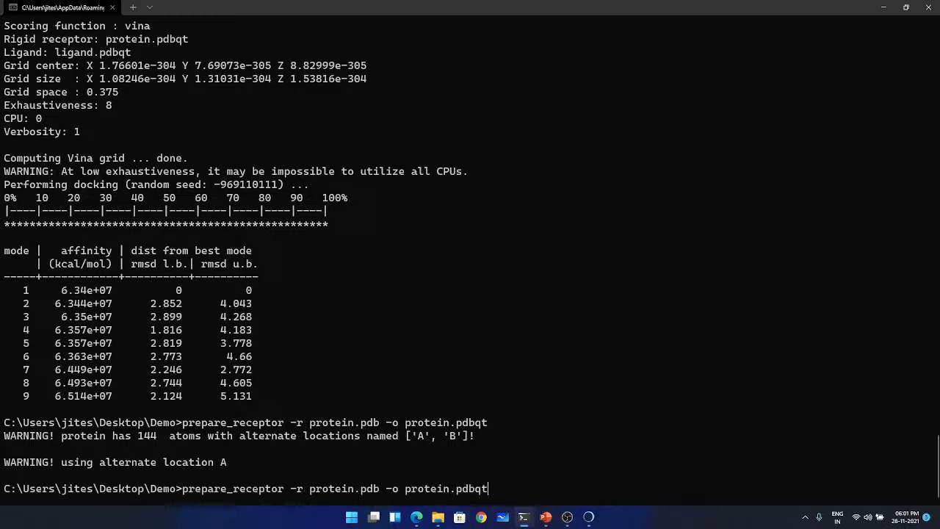
- Rewrite the recalled receptor command as prepare_ligand -l ligand.pdb -o ligand.pdbqt and run it
{"action": "key", "text": "BackSpace"}
{"action": "key", "text": "BackSpace"}
{"action": "key", "text": "BackSpace"}
{"action": "key", "text": "BackSpace"}
{"action": "key", "text": "BackSpace"}
{"action": "key", "text": "BackSpace"}
{"action": "key", "text": "BackSpace"}
{"action": "key", "text": "BackSpace"}
{"action": "key", "text": "BackSpace"}
{"action": "key", "text": "BackSpace"}
{"action": "key", "text": "BackSpace"}
{"action": "key", "text": "BackSpace"}
{"action": "key", "text": "BackSpace"}
{"action": "key", "text": "BackSpace"}
{"action": "key", "text": "BackSpace"}
{"action": "key", "text": "BackSpace"}
{"action": "key", "text": "BackSpace"}
{"action": "key", "text": "BackSpace"}
{"action": "key", "text": "BackSpace"}
{"action": "key", "text": "BackSpace"}
{"action": "key", "text": "BackSpace"}
{"action": "key", "text": "BackSpace"}
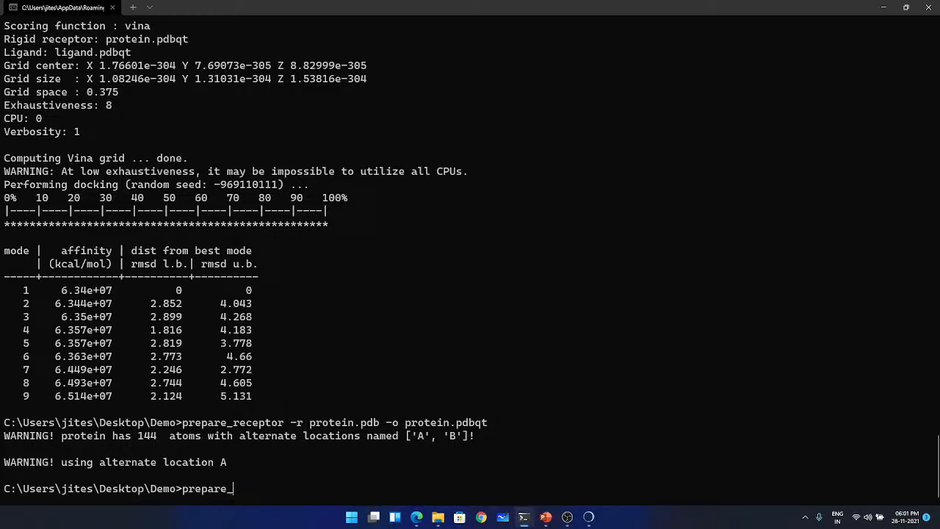
{"action": "type", "text": "ligand -l lig"}
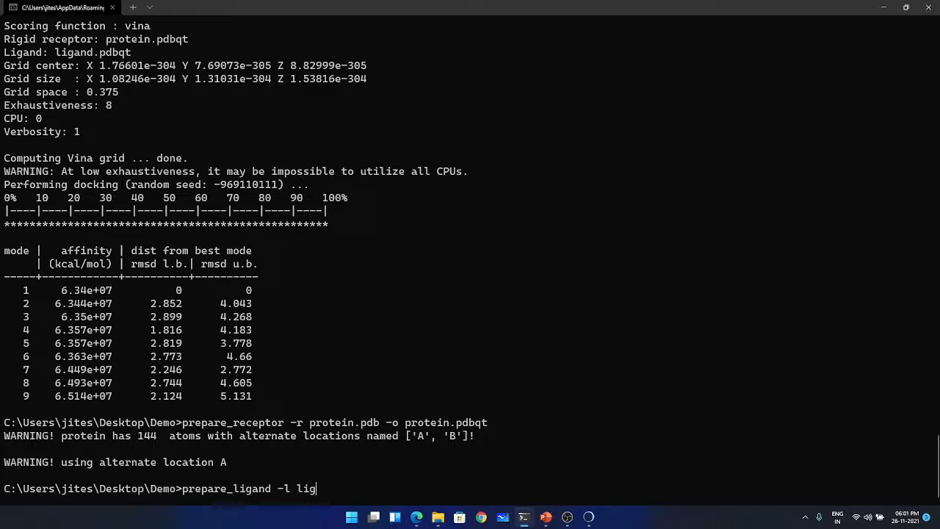
{"action": "type", "text": "and.pdb -o ligand.pdbqt"}
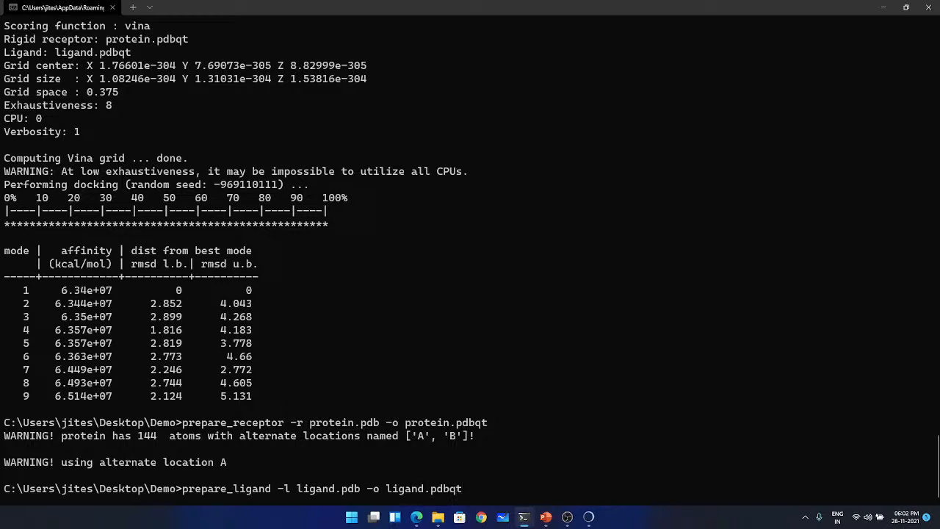
{"action": "key", "text": "Return"}
- Rerun the Vina docking of ligand.pdbqt against protein.pdbqt with output basic_docking.pdbqt, and highlight the grid space line in the output
{"action": "key", "text": "Up"}
{"action": "key", "text": "Up"}
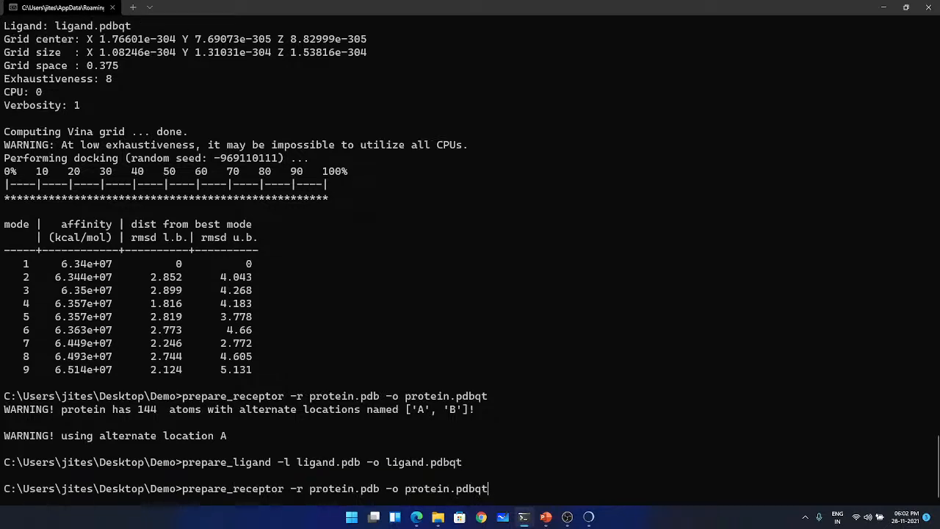
{"action": "key", "text": "Up"}
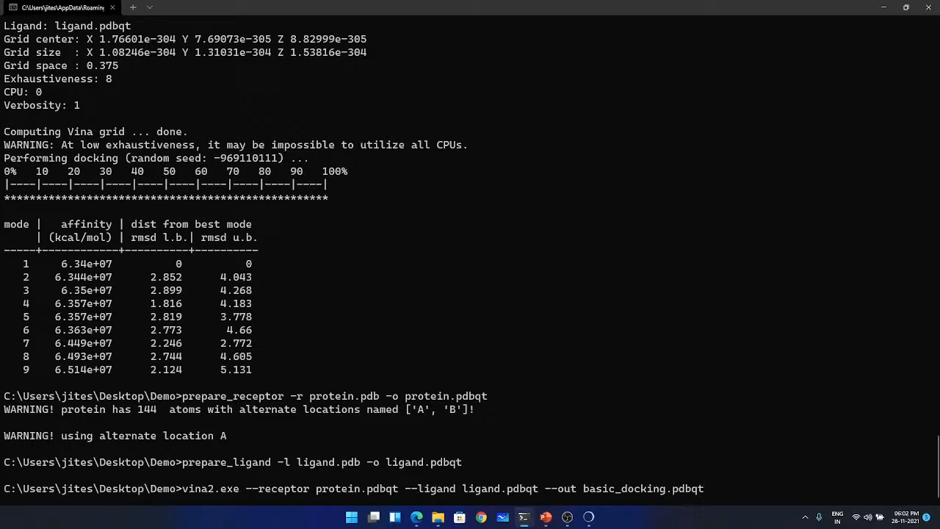
{"action": "key", "text": "Return"}
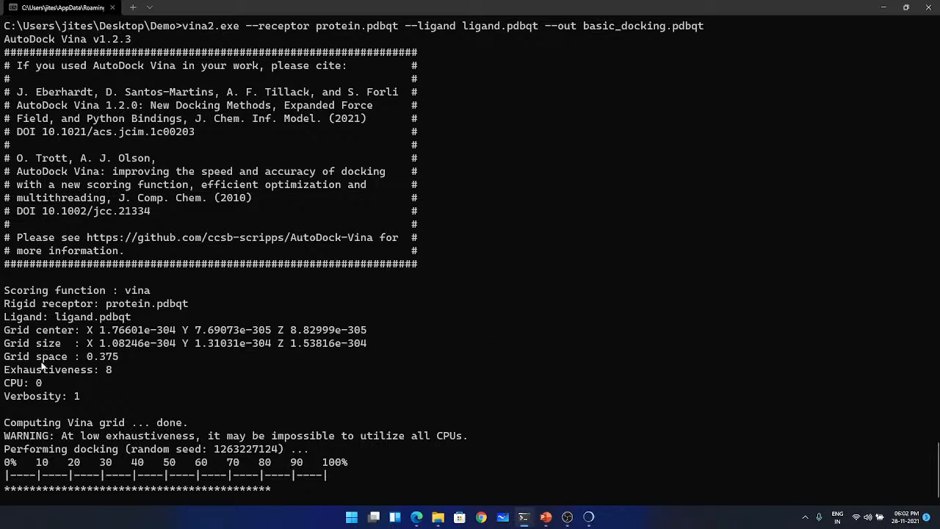
{"action": "left_click_drag", "start_coordinate": [4, 358], "coordinate": [138, 358]}
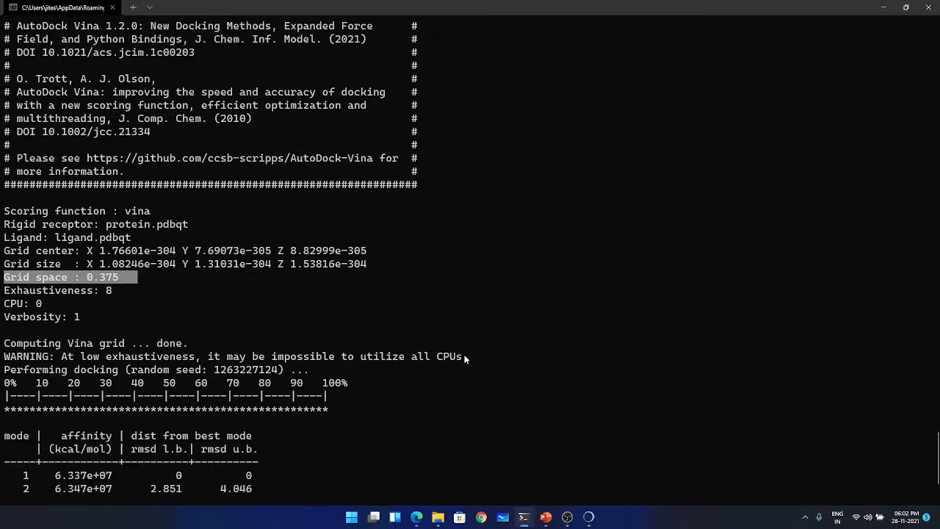
- Run the same Vina docking with --spacing 1.0 added, and compare its grid space and affinities with the previous run
{"action": "key", "text": "Up"}
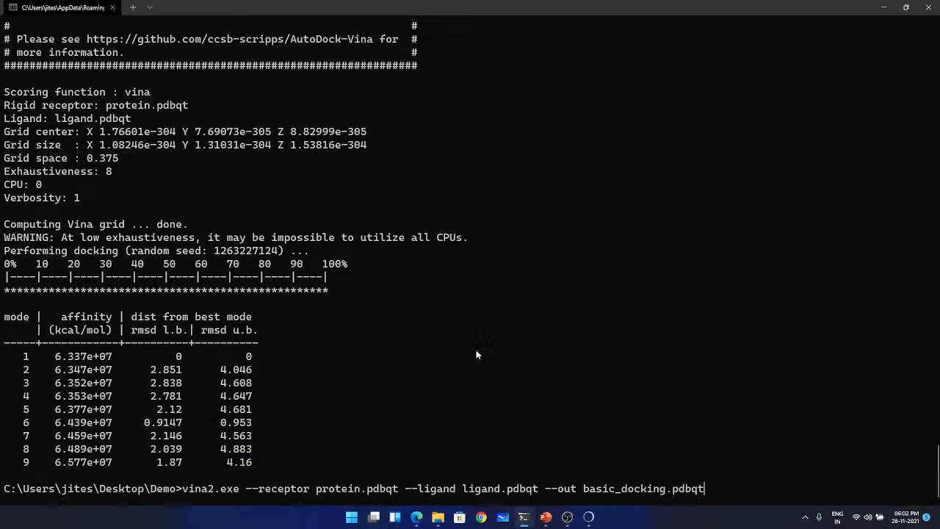
{"action": "type", "text": "--spacing 1.0"}
{"action": "key", "text": "Return"}
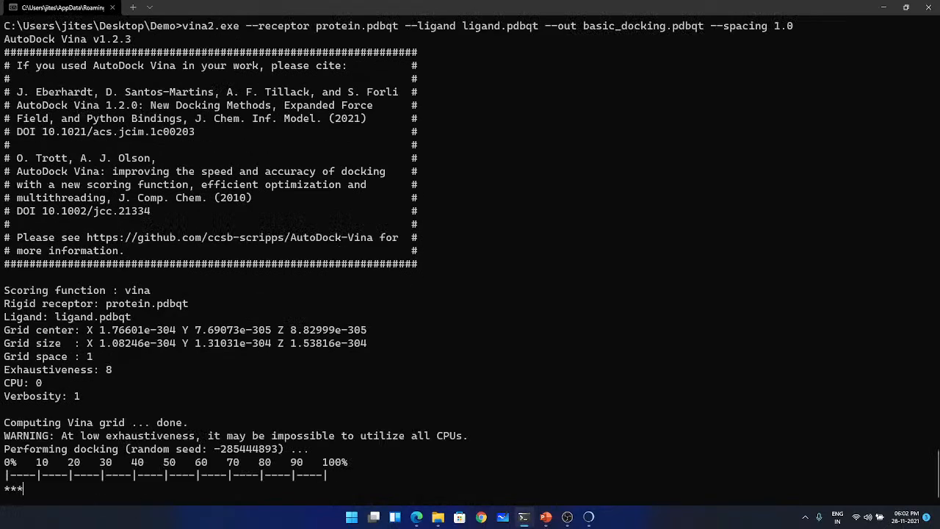
{"action": "left_click_drag", "start_coordinate": [93, 357], "coordinate": [3, 357]}
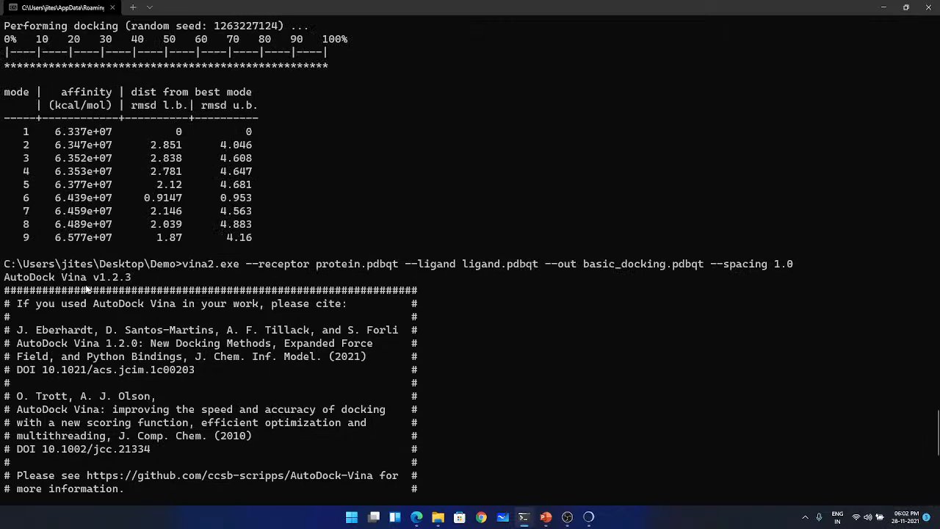
{"action": "scroll", "coordinate": [86, 290], "scroll_direction": "up", "scroll_amount": 2}
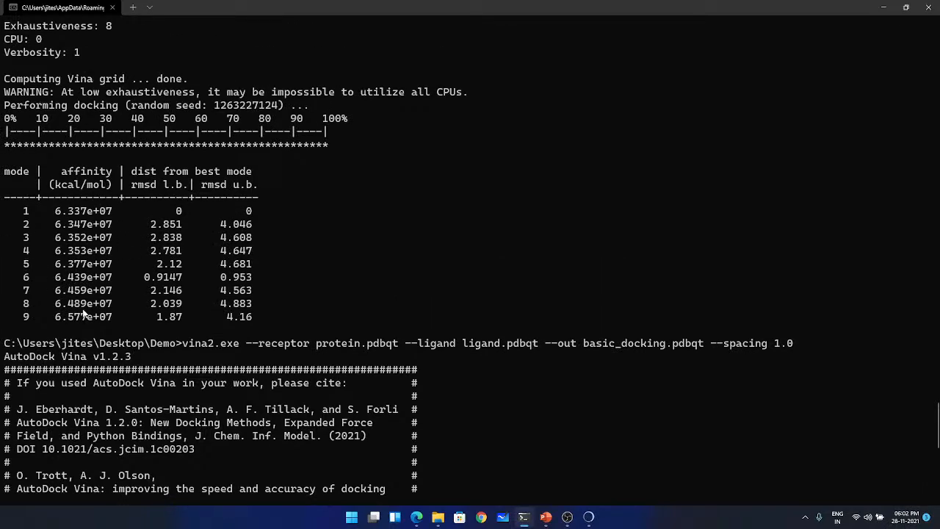
{"action": "scroll", "coordinate": [85, 315], "scroll_direction": "down", "scroll_amount": 11}
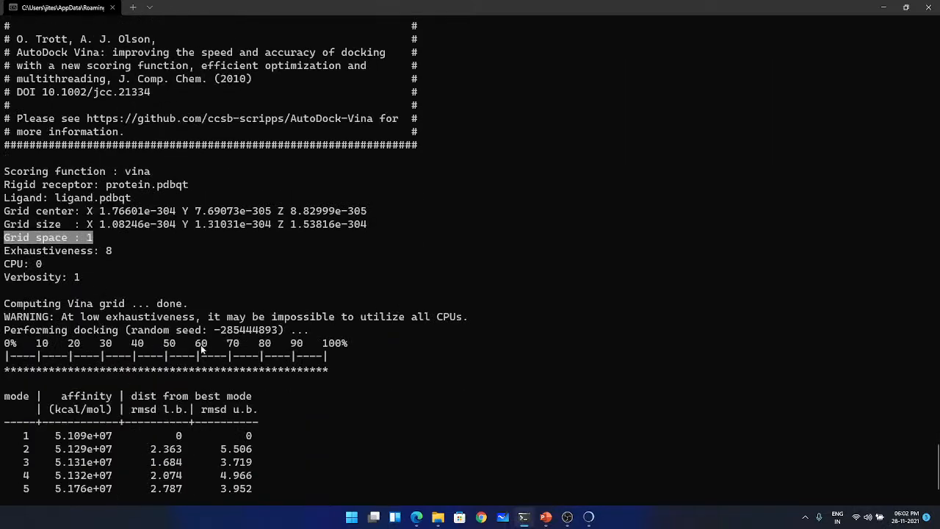
{"action": "scroll", "coordinate": [202, 349], "scroll_direction": "down", "scroll_amount": 2}
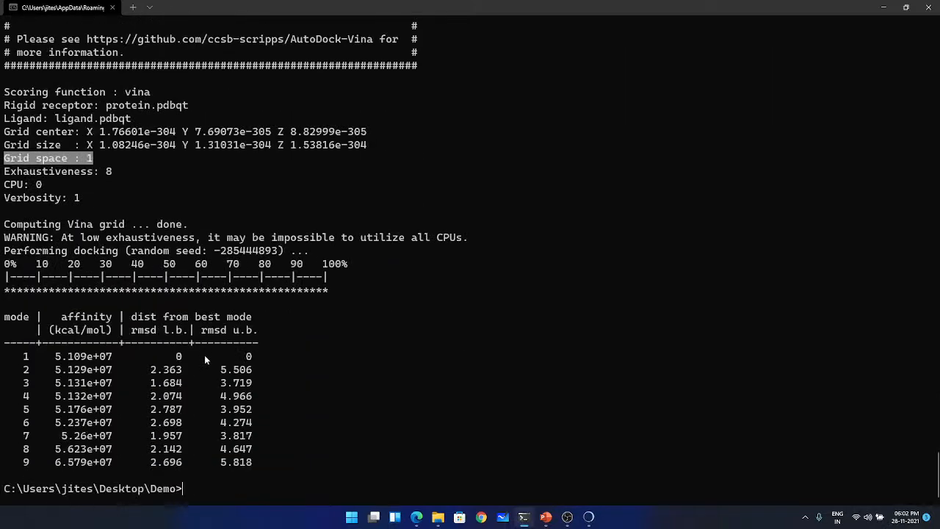
- Switch to File Explorer, paste the copied kinase_inhibitors SDF file into the Demo folder, and maximize the folder window
{"action": "mouse_move", "coordinate": [590, 519]}
{"action": "mouse_move", "coordinate": [437, 521]}
{"action": "left_click", "coordinate": [434, 524]}
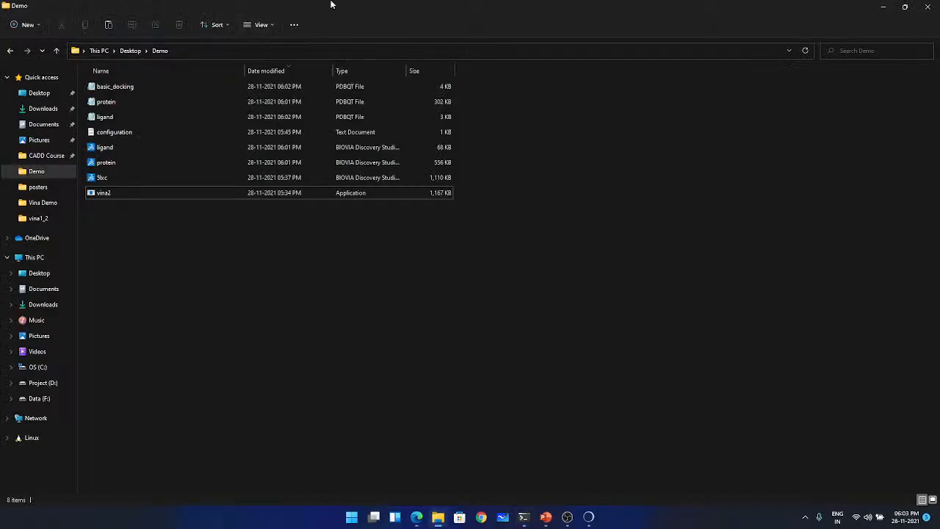
{"action": "left_click_drag", "start_coordinate": [349, 9], "coordinate": [0, 80]}
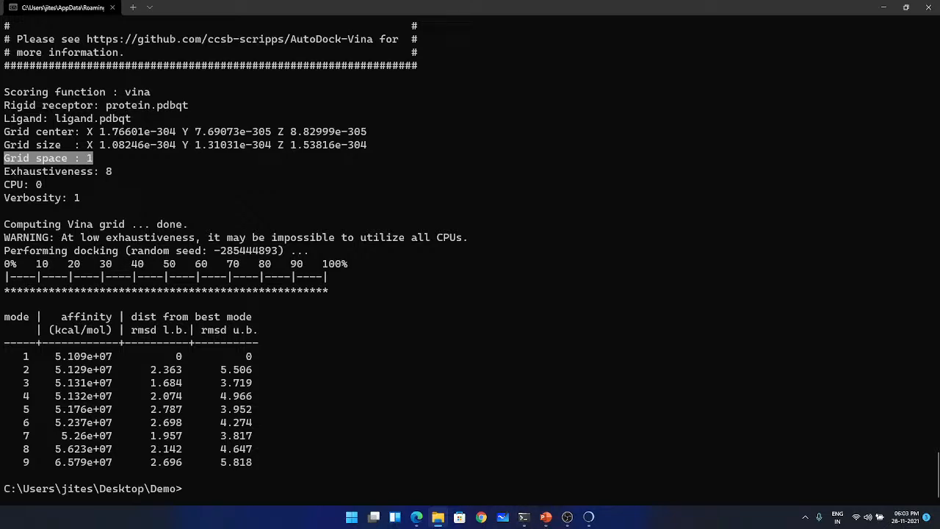
{"action": "left_click", "coordinate": [438, 517]}
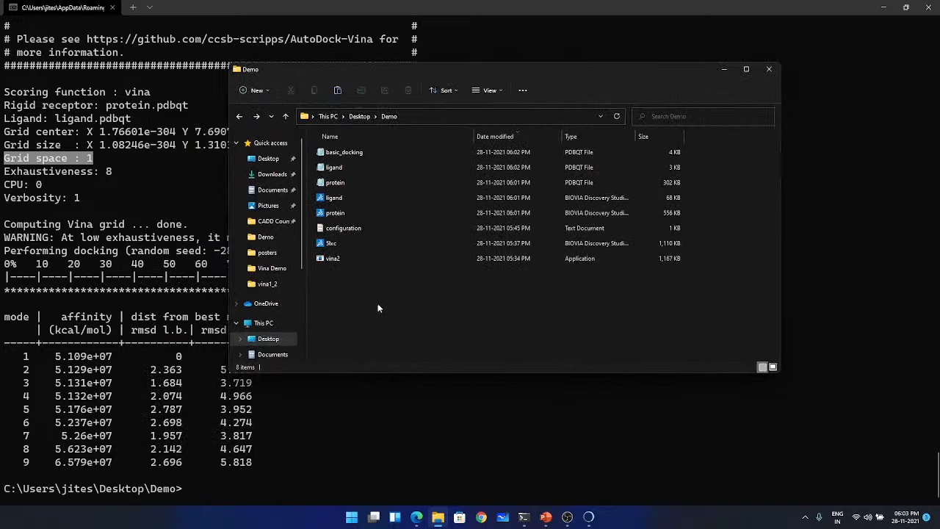
{"action": "key", "text": "ctrl+v"}
{"action": "double_click", "coordinate": [462, 73]}
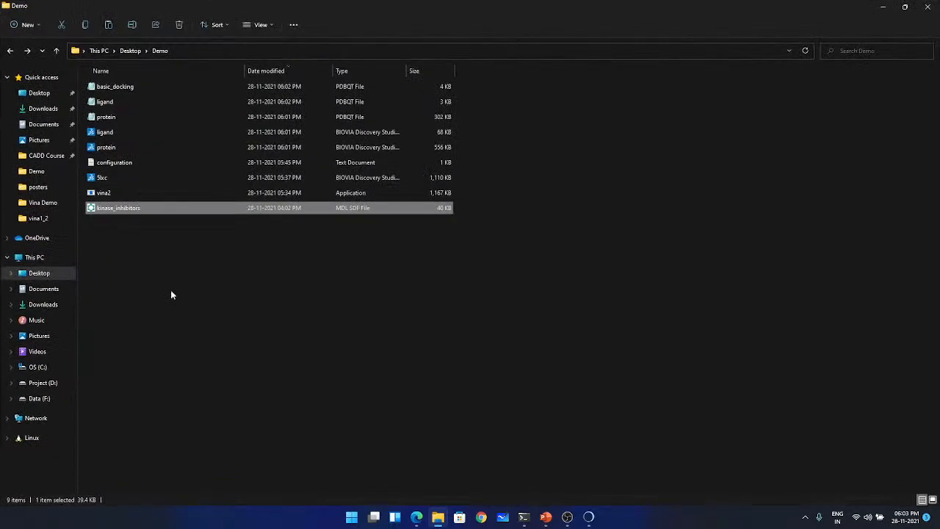
- View the kinase_inhibitors structures in MarvinView with a wider structure column and window, close the viewer, and return to the terminal
{"action": "left_click", "coordinate": [127, 266]}
{"action": "double_click", "coordinate": [118, 209]}
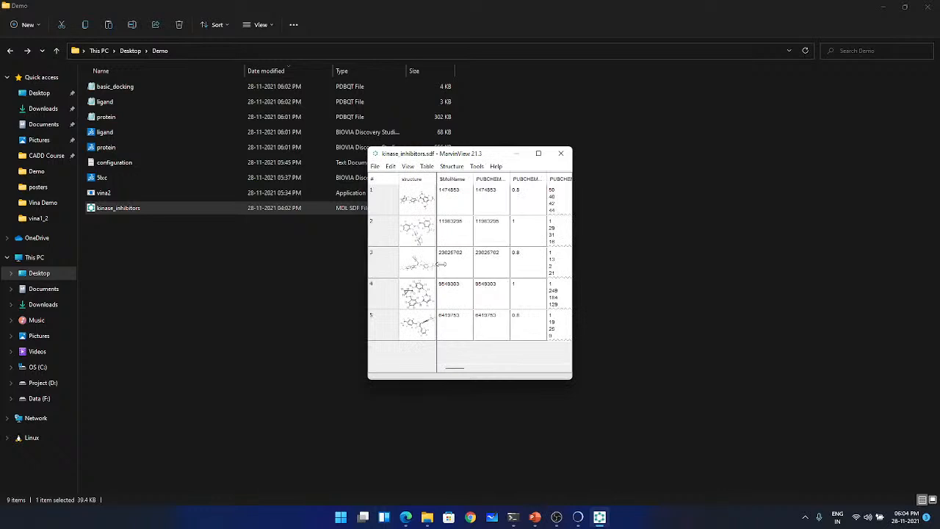
{"action": "left_click_drag", "start_coordinate": [437, 263], "coordinate": [478, 262]}
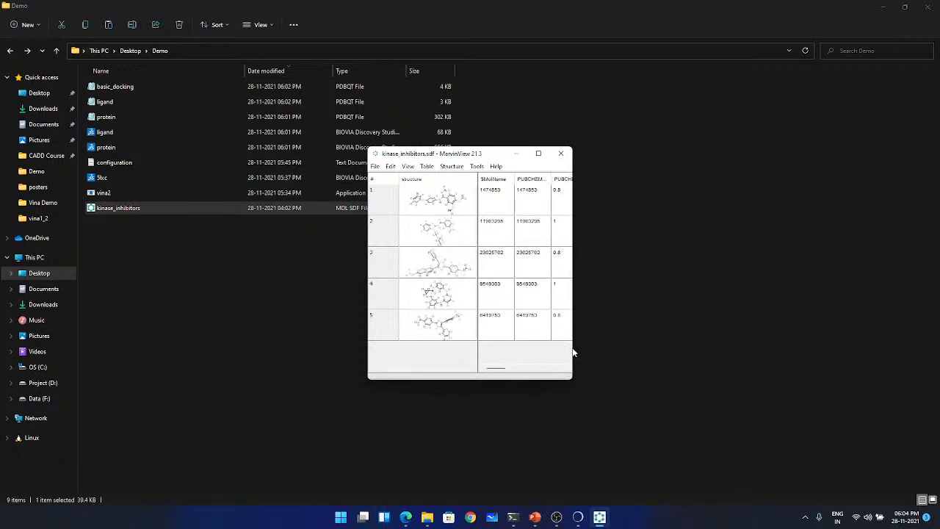
{"action": "left_click_drag", "start_coordinate": [586, 348], "coordinate": [709, 347]}
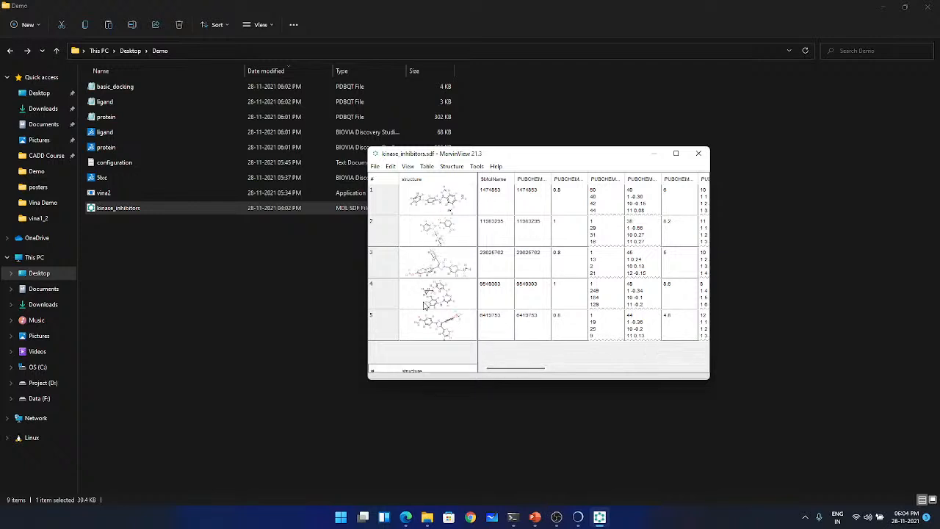
{"action": "left_click", "coordinate": [698, 153]}
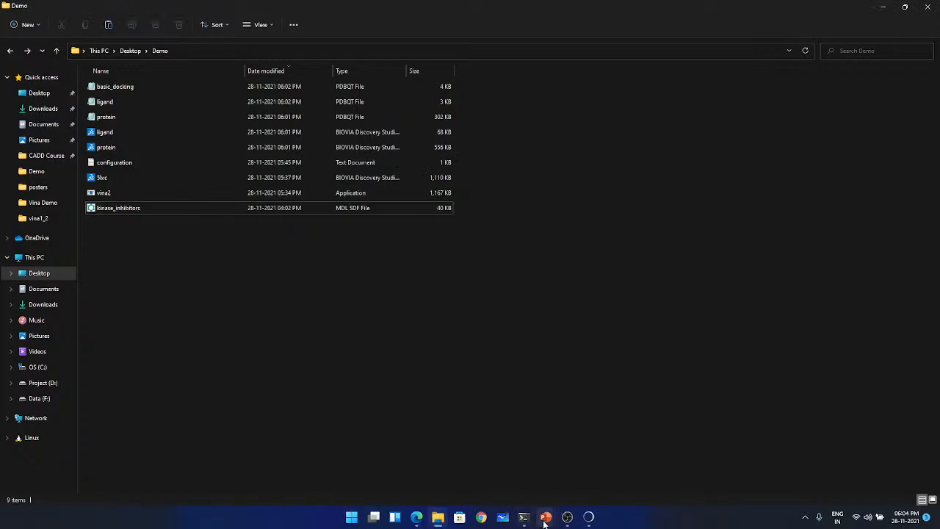
{"action": "left_click", "coordinate": [524, 517]}
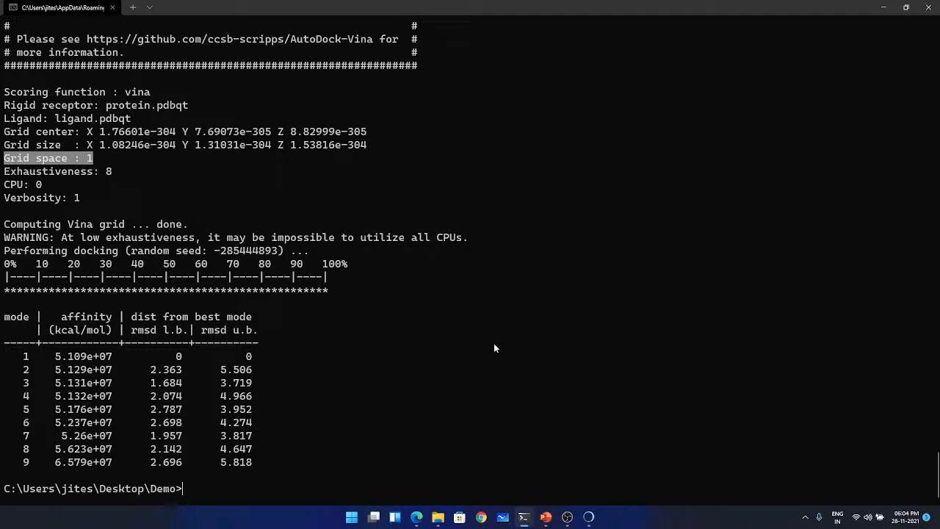
- Run vina2.exe with protein.pdbqt as receptor, ligand.pdbqt as ligand, output basic_docking.pdbqt and --config configuration.txt
{"action": "type", "text": "vina2.exe --receptor protein.pdbqt --ligand ligand.pdbqt --out basic_docking.pdbqt"}
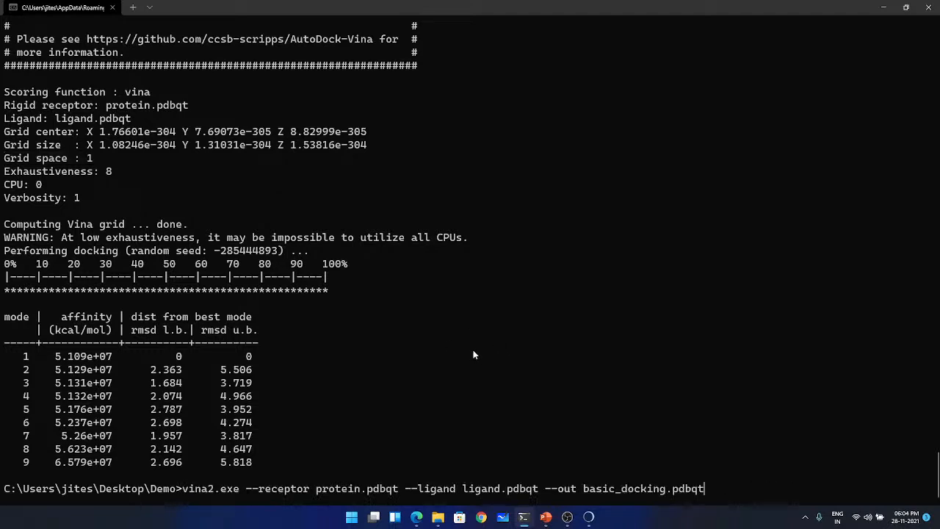
{"action": "type", "text": "--spacing 1.0"}
{"action": "key", "text": "BackSpace"}
{"action": "key", "text": "BackSpace"}
{"action": "key", "text": "BackSpace"}
{"action": "key", "text": "BackSpace"}
{"action": "key", "text": "BackSpace"}
{"action": "key", "text": "BackSpace"}
{"action": "key", "text": "BackSpace"}
{"action": "key", "text": "BackSpace"}
{"action": "key", "text": "BackSpace"}
{"action": "key", "text": "BackSpace"}
{"action": "key", "text": "BackSpace"}
{"action": "key", "text": "BackSpace"}
{"action": "key", "text": "BackSpace"}
{"action": "key", "text": "BackSpace"}
{"action": "type", "text": "--"}
{"action": "type", "text": "config configuration.txt"}
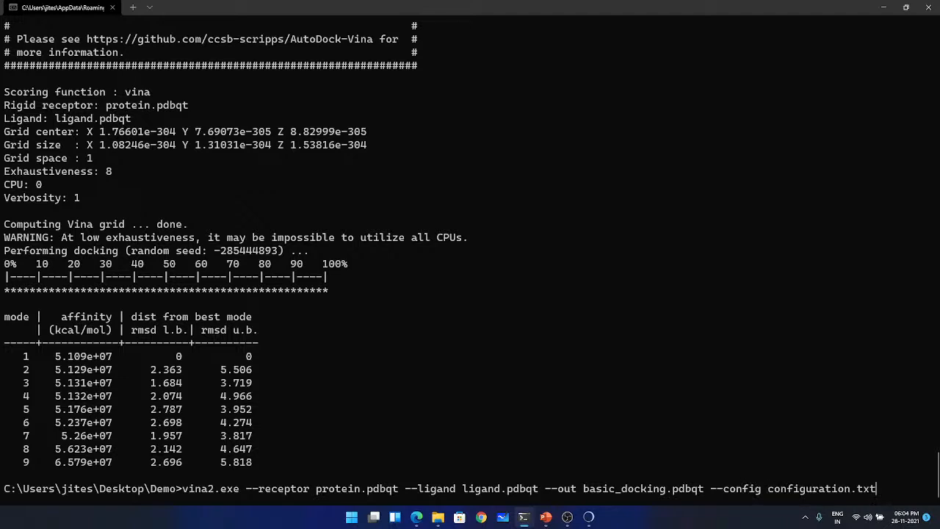
{"action": "key", "text": "Return"}
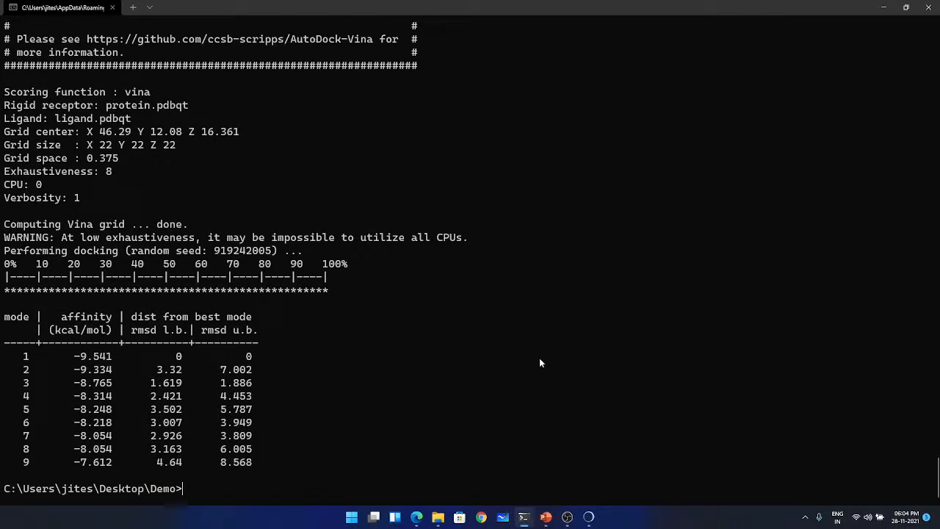
- Glance at the Demo folder in File Explorer, return to the terminal, clear it and list the directory contents
{"action": "left_click", "coordinate": [885, 9]}
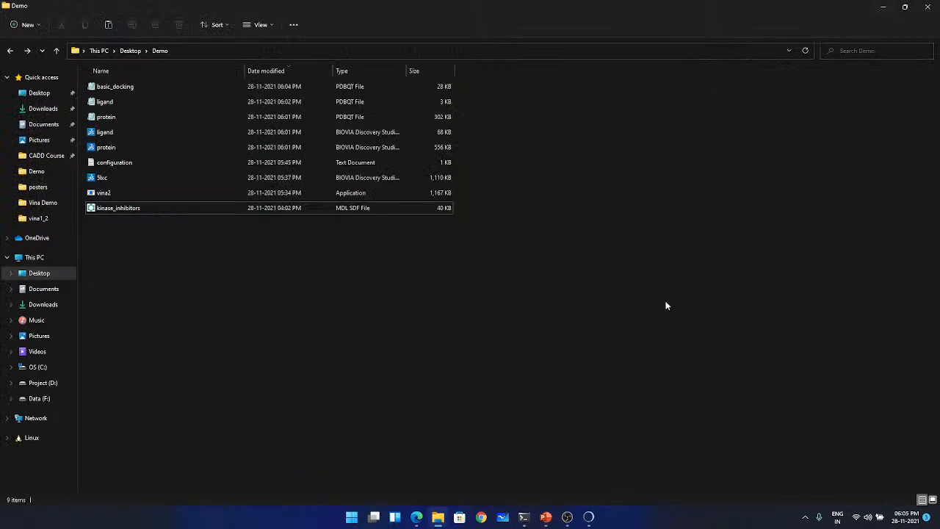
{"action": "left_click", "coordinate": [524, 518]}
{"action": "type", "text": "cls"}
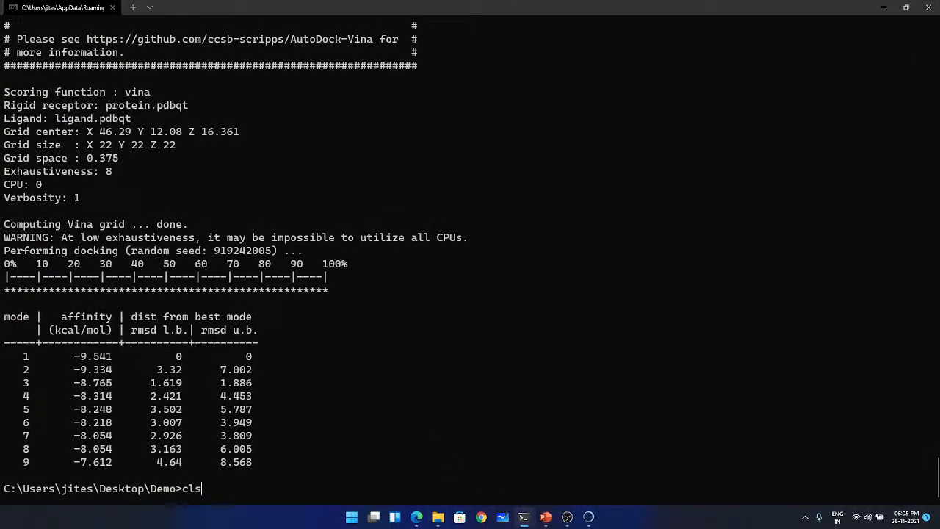
{"action": "key", "text": "Return"}
{"action": "type", "text": "dir"}
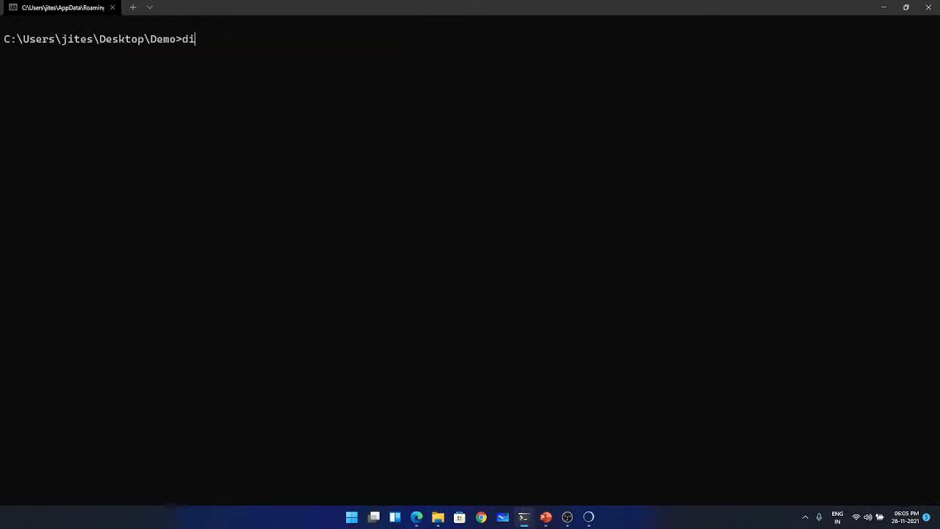
{"action": "key", "text": "Return"}
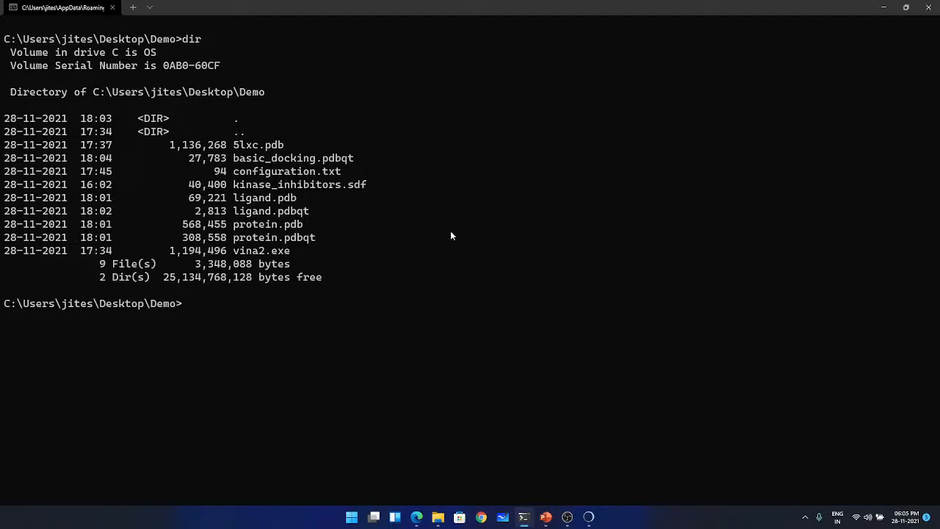
- Try to batch-convert the inhibitors with obabel -isdf kinase_inhibitors.sdf -opdbqt --minimize -ff MMFF94 -O ligand.pdbqt -m
{"action": "type", "text": "obabel"}
{"action": "type", "text": "-isdf kina"}
{"action": "key", "text": "Tab"}
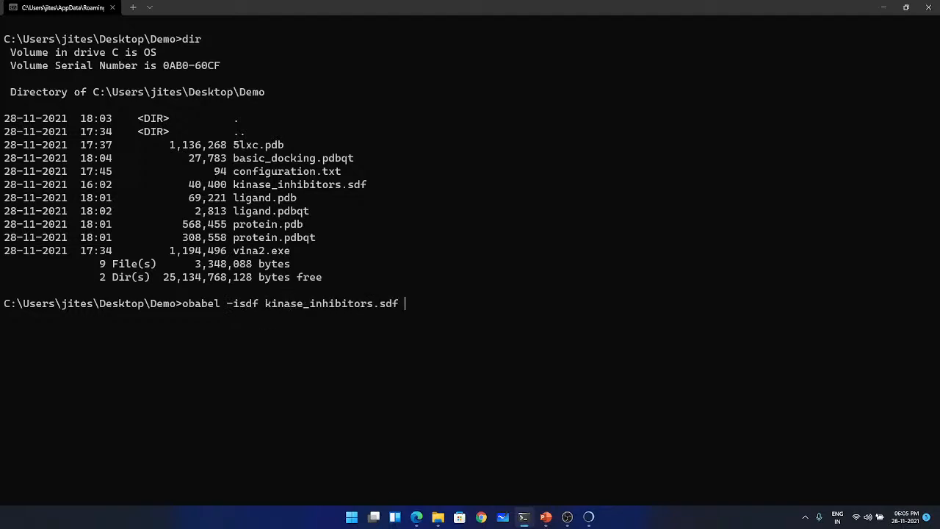
{"action": "type", "text": "-opdbqt --minimize"}
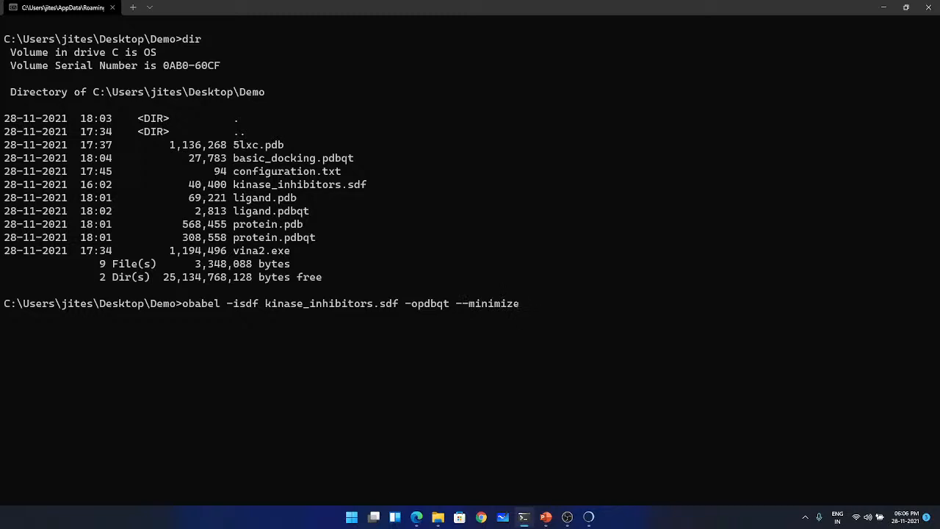
{"action": "type", "text": "-ff MMFF94 -O ligand."}
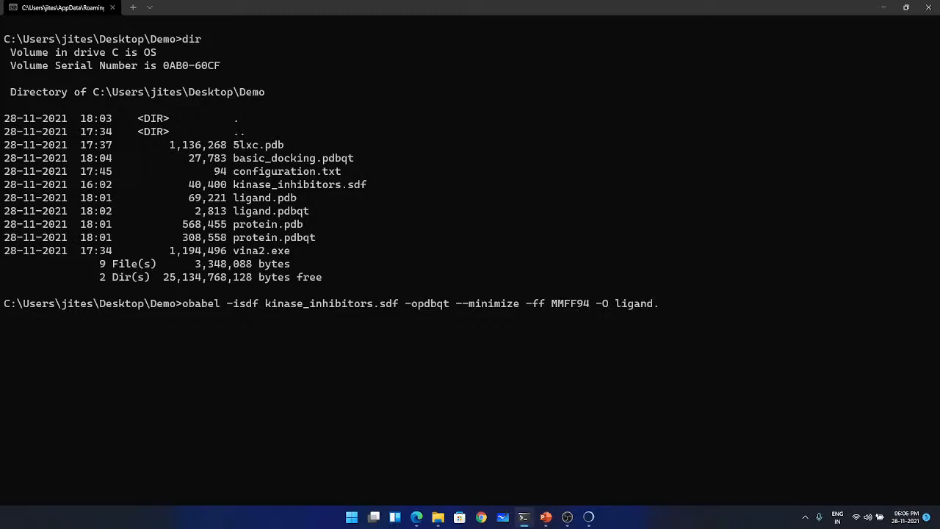
{"action": "type", "text": "pdbqt"}
{"action": "type", "text": "-m"}
{"action": "key", "text": "Return"}
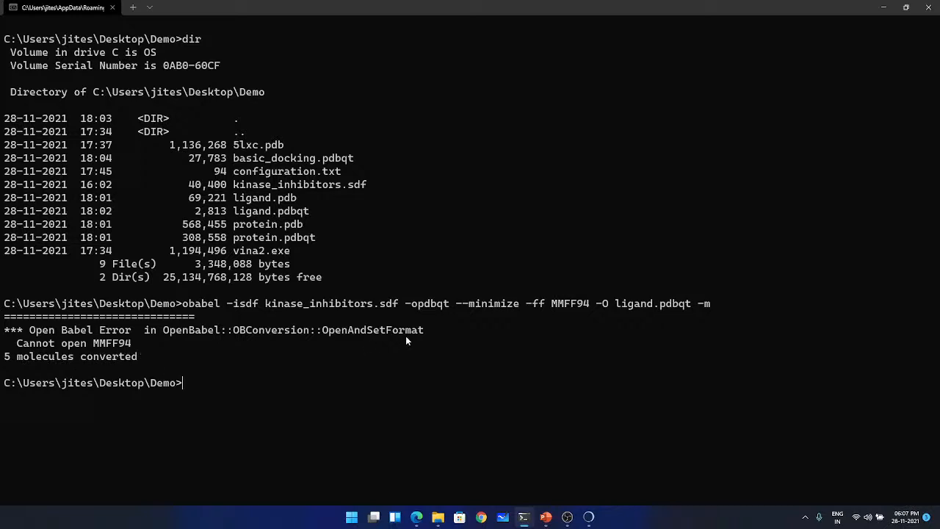
- Inspect the Demo folder's output in File Explorer, reversing the date sort and opening the ligand and ligandkinase_inhibitors PDBQT files
{"action": "left_click", "coordinate": [438, 518]}
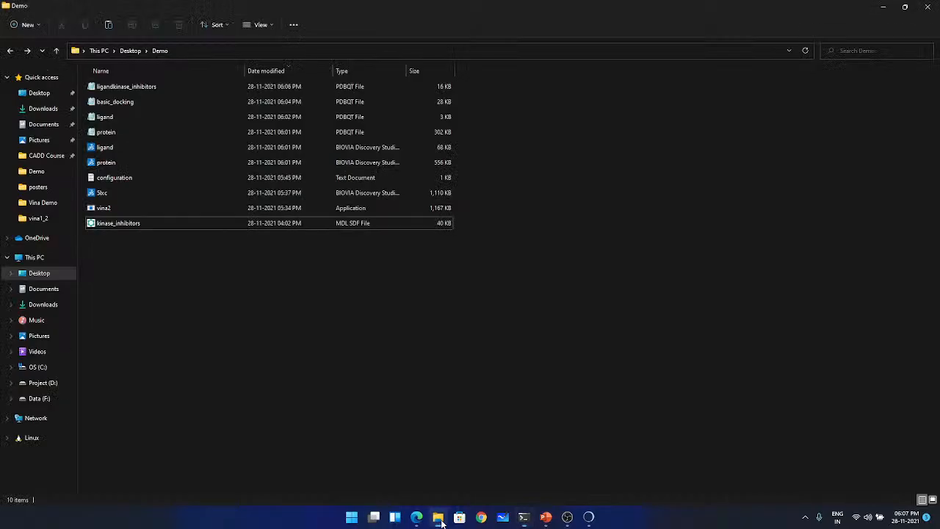
{"action": "left_click", "coordinate": [263, 71]}
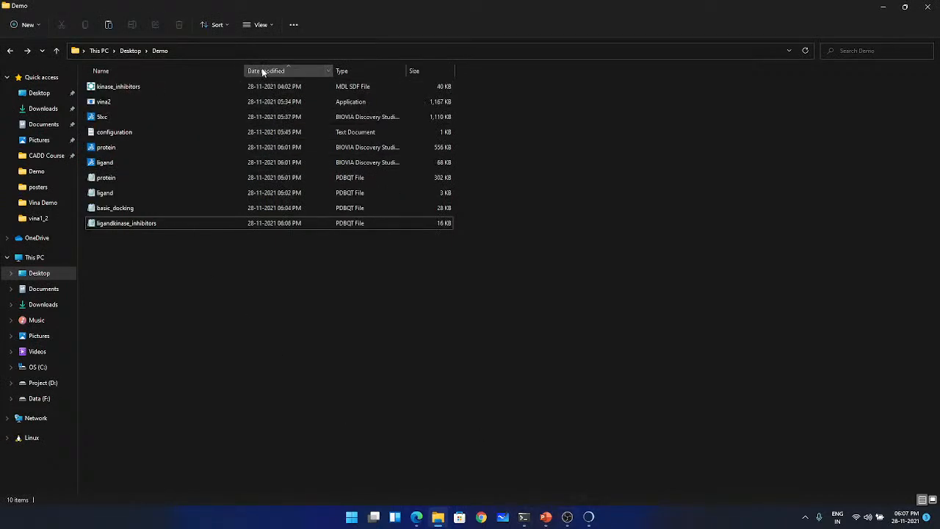
{"action": "double_click", "coordinate": [135, 193]}
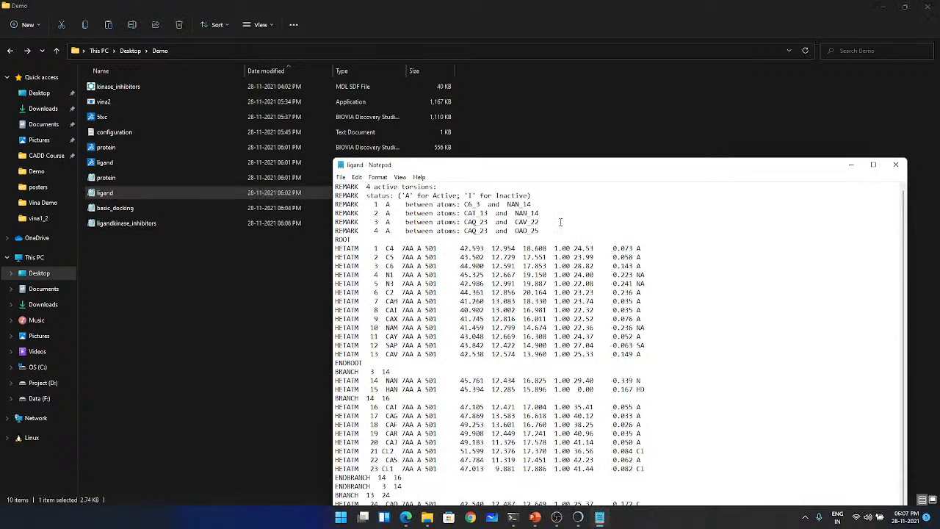
{"action": "scroll", "coordinate": [544, 283], "scroll_direction": "down", "scroll_amount": 1}
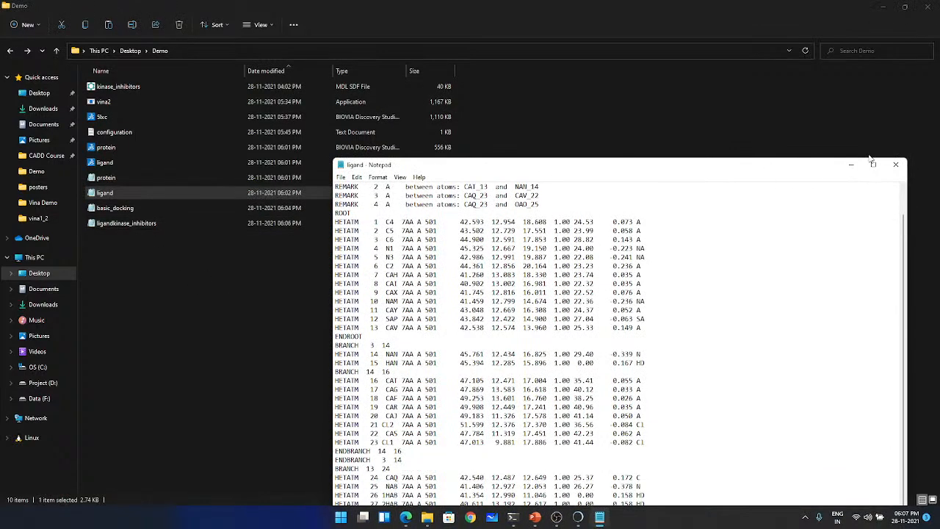
{"action": "left_click", "coordinate": [898, 164]}
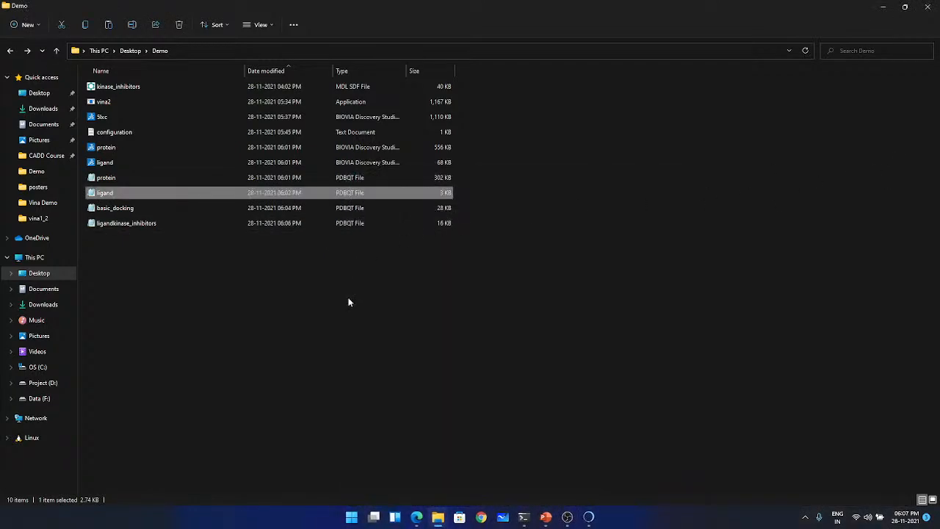
{"action": "left_click", "coordinate": [199, 300]}
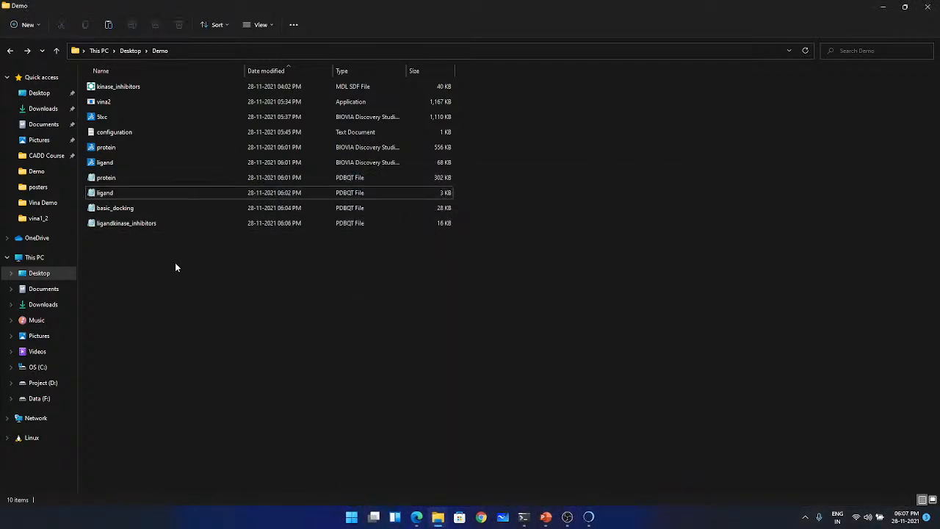
{"action": "double_click", "coordinate": [209, 222]}
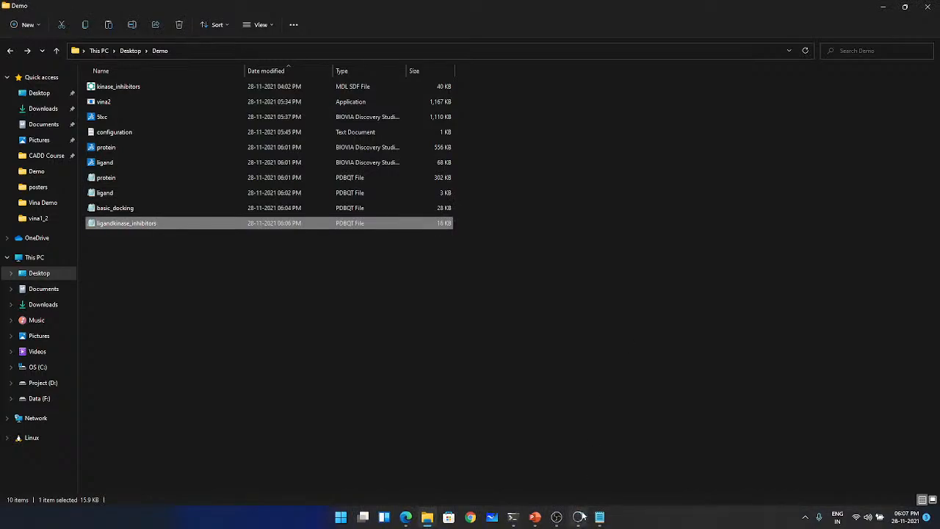
- Return to the terminal, rerun the obabel conversion with the output renamed to molecule.pdbqt, and abort it
{"action": "left_click", "coordinate": [513, 517]}
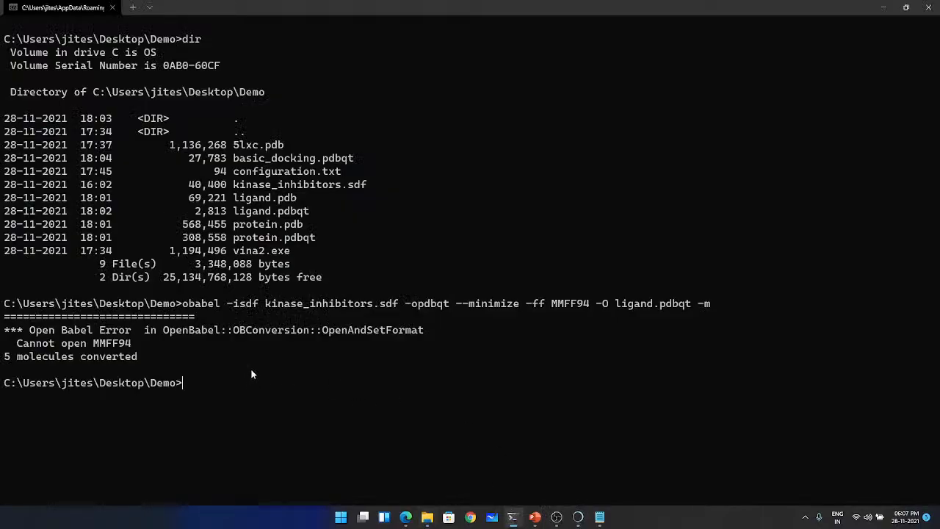
{"action": "key", "text": "Up"}
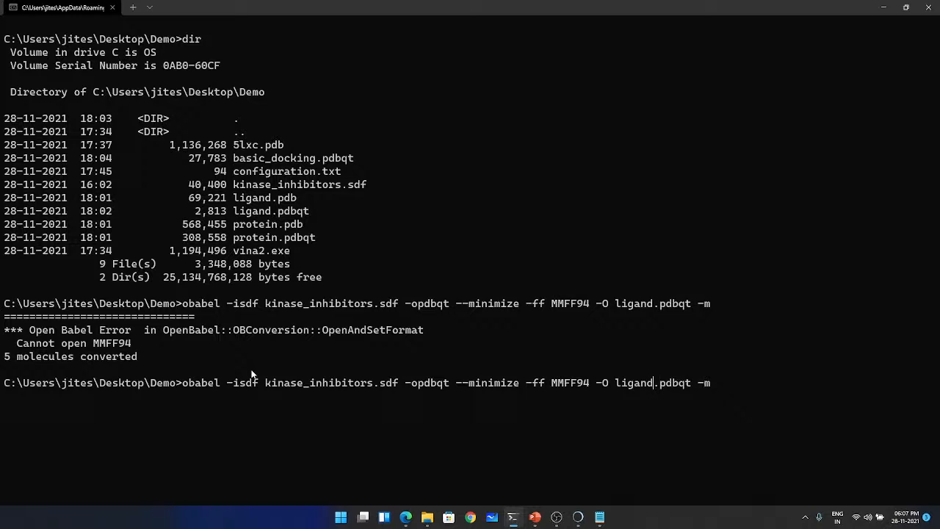
{"action": "key", "text": "BackSpace"}
{"action": "key", "text": "BackSpace"}
{"action": "key", "text": "BackSpace"}
{"action": "key", "text": "BackSpace"}
{"action": "key", "text": "BackSpace"}
{"action": "key", "text": "BackSpace"}
{"action": "type", "text": "molecule"}
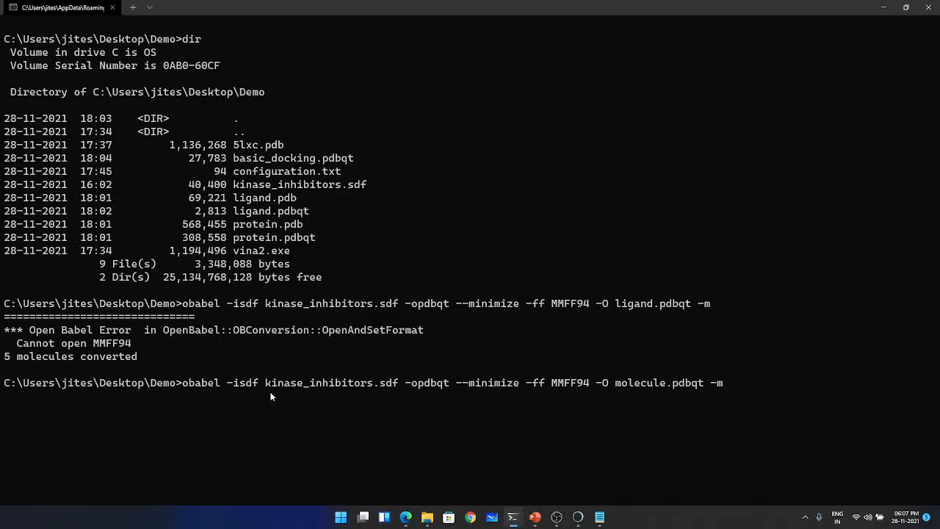
{"action": "key", "text": "ctrl+c"}
- Remove --minimize -ff MMFF94 from the recalled command and run obabel -isdf kinase_inhibitors.sdf -opdbqt -O molecule.pdbqt -m
{"action": "key", "text": "Up"}
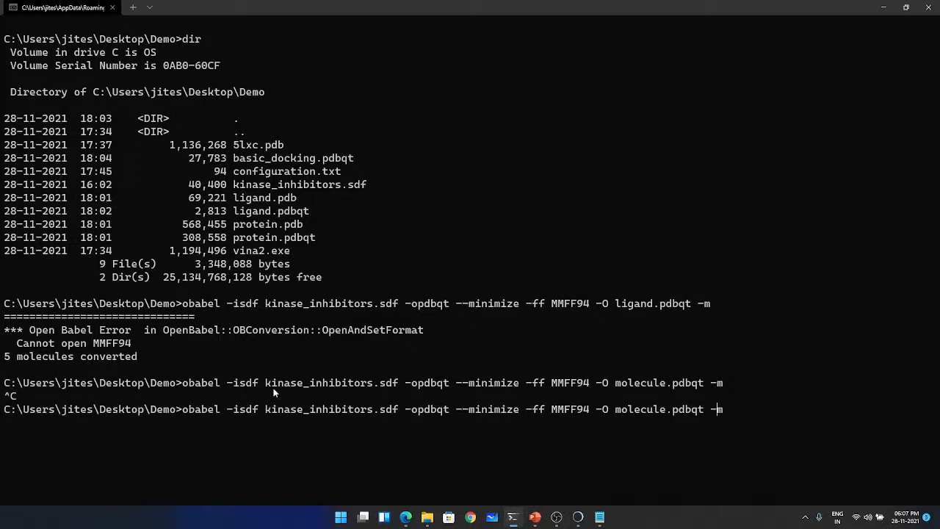
{"action": "key", "text": "Left"}
{"action": "key", "text": "Left"}
{"action": "key", "text": "Left"}
{"action": "key", "text": "Left"}
{"action": "key", "text": "Left"}
{"action": "key", "text": "Left"}
{"action": "key", "text": "Left"}
{"action": "key", "text": "Left"}
{"action": "key", "text": "Left"}
{"action": "key", "text": "Left"}
{"action": "key", "text": "Left"}
{"action": "key", "text": "Left"}
{"action": "key", "text": "Left"}
{"action": "key", "text": "Left"}
{"action": "key", "text": "Left"}
{"action": "key", "text": "Left"}
{"action": "key", "text": "Left"}
{"action": "key", "text": "Left"}
{"action": "key", "text": "Left"}
{"action": "key", "text": "Left"}
{"action": "key", "text": "BackSpace"}
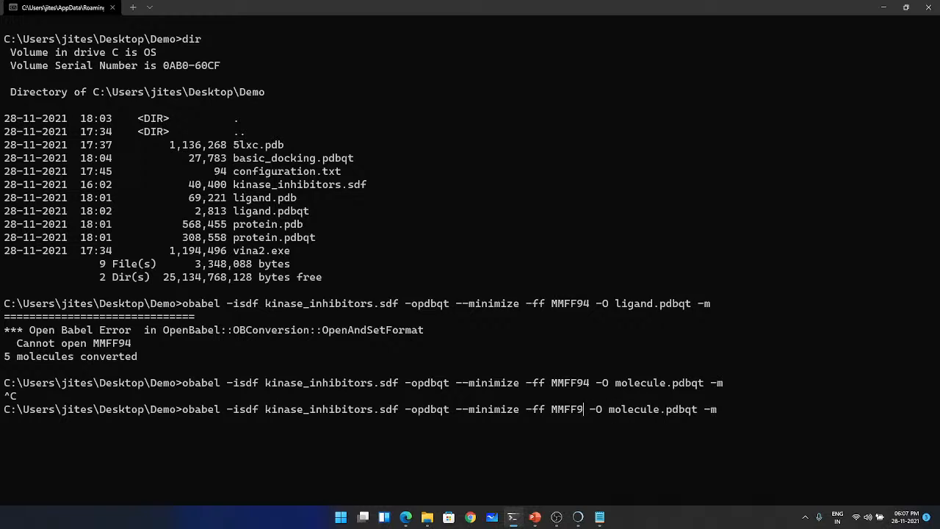
{"action": "key", "text": "BackSpace"}
{"action": "key", "text": "BackSpace"}
{"action": "key", "text": "BackSpace"}
{"action": "key", "text": "BackSpace"}
{"action": "key", "text": "BackSpace"}
{"action": "key", "text": "BackSpace"}
{"action": "key", "text": "BackSpace"}
{"action": "key", "text": "BackSpace"}
{"action": "key", "text": "BackSpace"}
{"action": "key", "text": "BackSpace"}
{"action": "key", "text": "BackSpace"}
{"action": "key", "text": "BackSpace"}
{"action": "key", "text": "BackSpace"}
{"action": "key", "text": "BackSpace"}
{"action": "key", "text": "BackSpace"}
{"action": "key", "text": "BackSpace"}
{"action": "key", "text": "BackSpace"}
{"action": "key", "text": "BackSpace"}
{"action": "key", "text": "BackSpace"}
{"action": "key", "text": "BackSpace"}
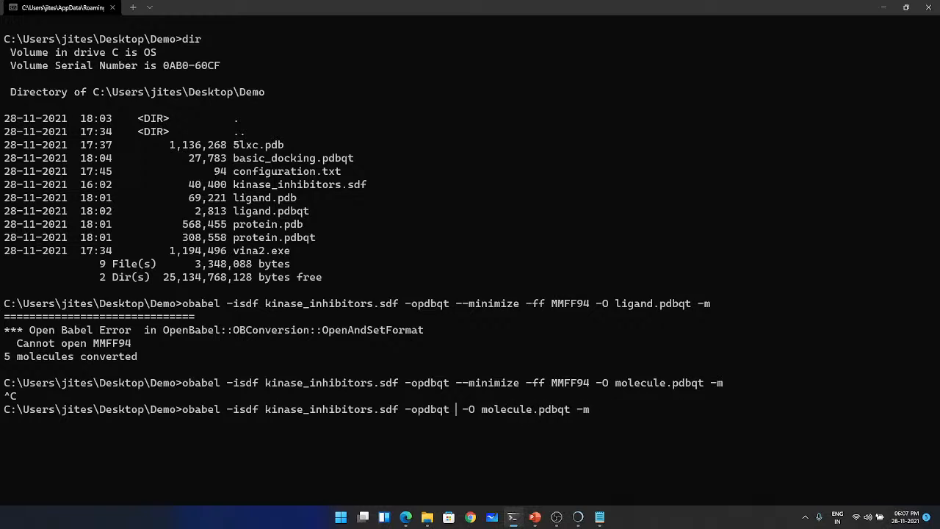
{"action": "key", "text": "BackSpace"}
{"action": "key", "text": "Return"}
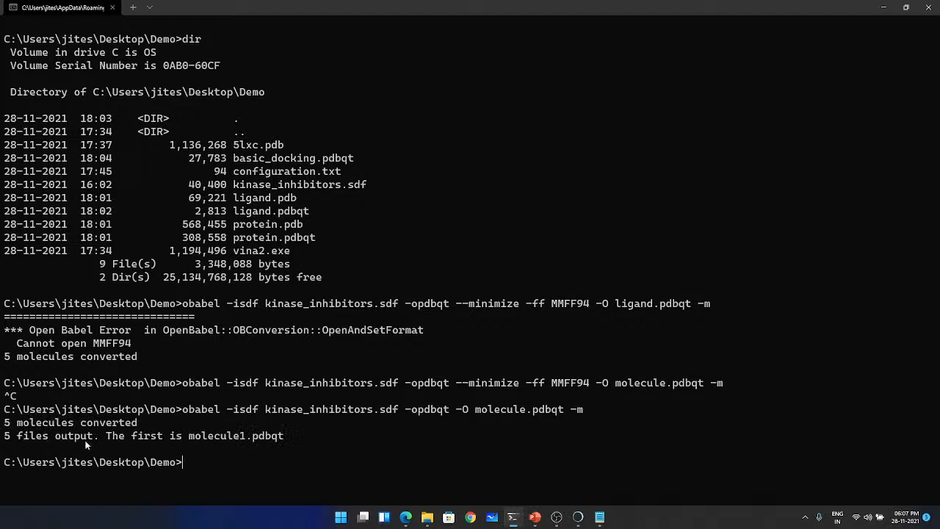
- Review the generated molecule1 to molecule5 PDBQT files in the Demo folder, sorted with the newest first
{"action": "left_click", "coordinate": [427, 518]}
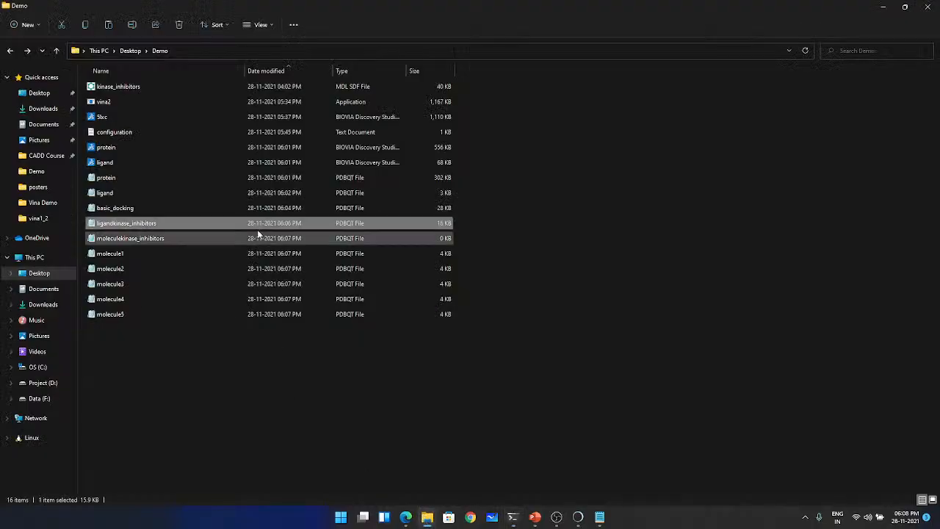
{"action": "left_click", "coordinate": [279, 70]}
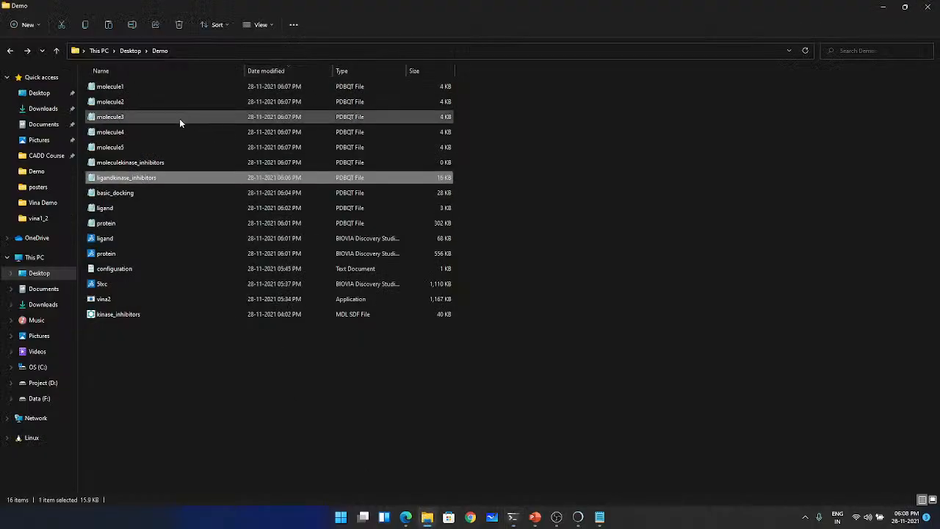
{"action": "left_click", "coordinate": [130, 85]}
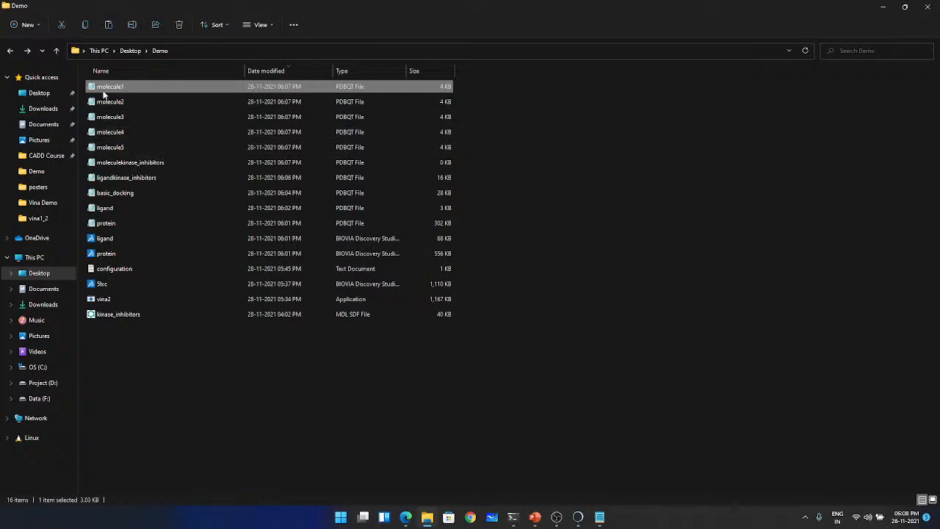
{"action": "left_click", "coordinate": [112, 150]}
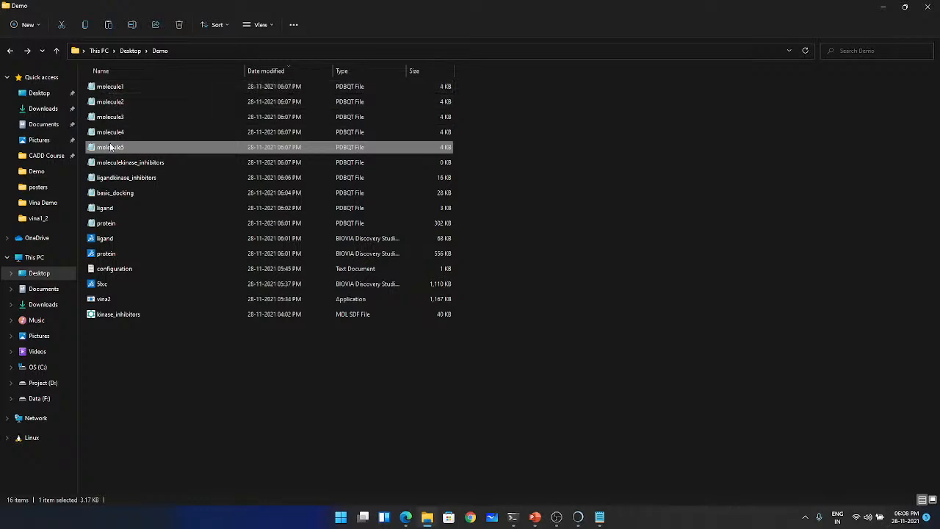
{"action": "left_click", "coordinate": [114, 86]}
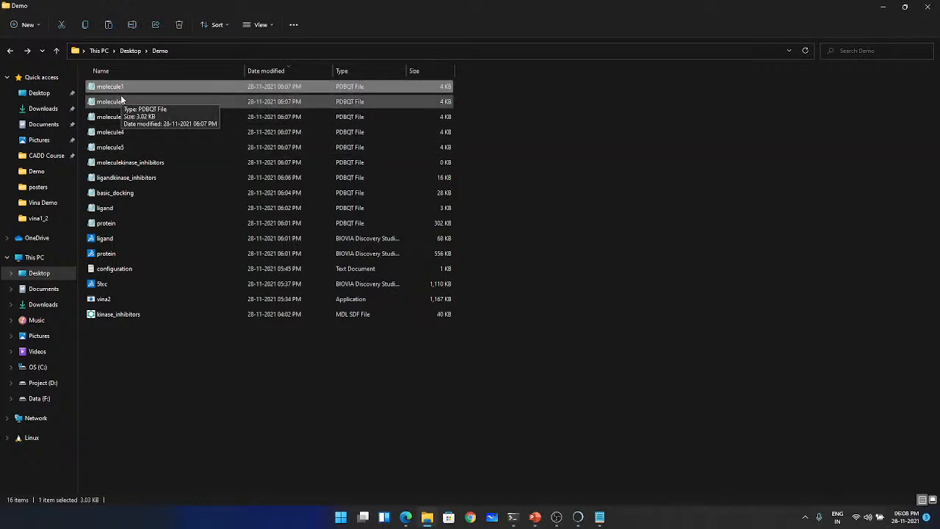
{"action": "left_click", "coordinate": [196, 416]}
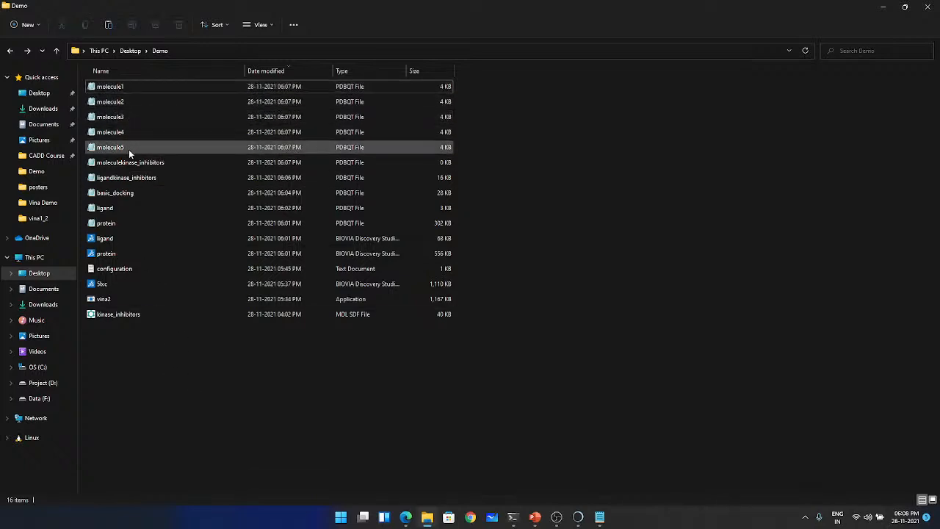
- Switch to the Introduction to Molecular Docking presentation in PowerPoint and show the Virtual Screening slide
{"action": "left_click", "coordinate": [513, 518]}
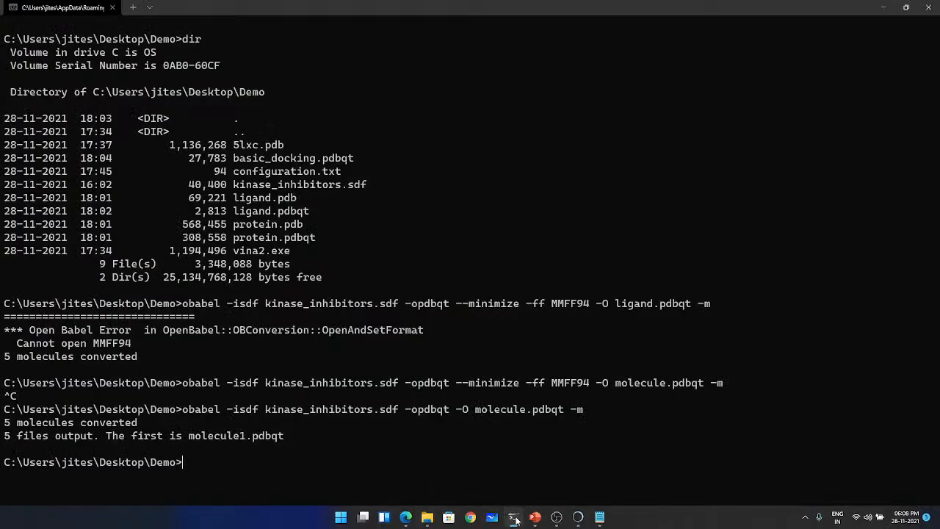
{"action": "left_click", "coordinate": [512, 518]}
{"action": "mouse_move", "coordinate": [540, 520]}
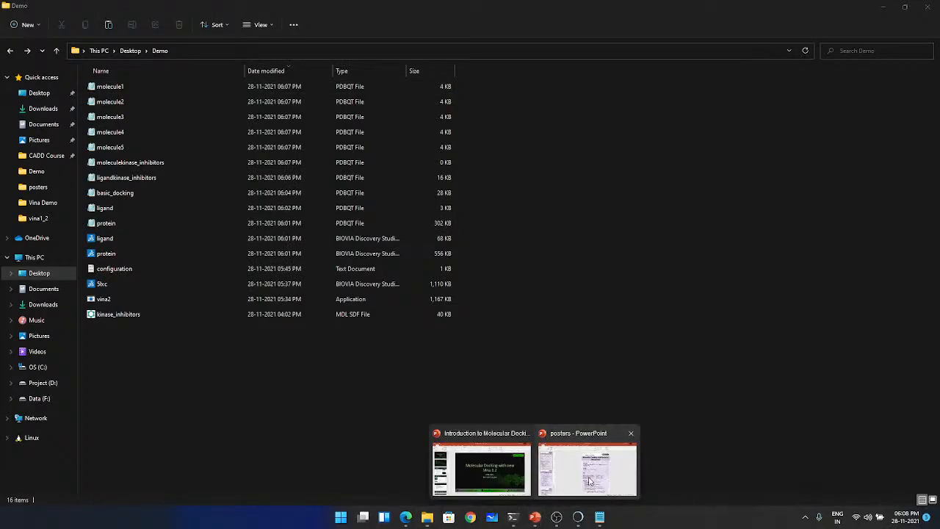
{"action": "left_click", "coordinate": [587, 466]}
{"action": "left_click", "coordinate": [507, 478]}
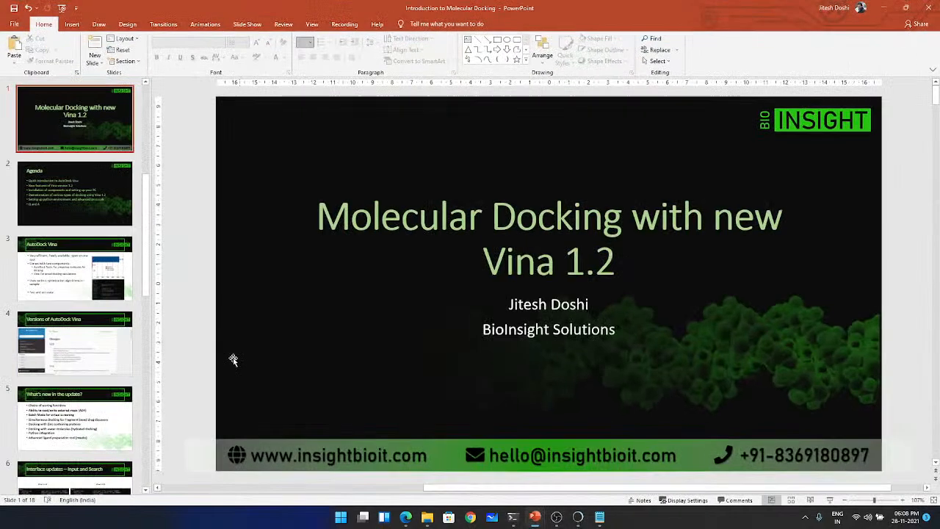
{"action": "left_click", "coordinate": [74, 279]}
{"action": "scroll", "coordinate": [77, 330], "scroll_direction": "down", "scroll_amount": 5}
{"action": "scroll", "coordinate": [79, 360], "scroll_direction": "down", "scroll_amount": 4}
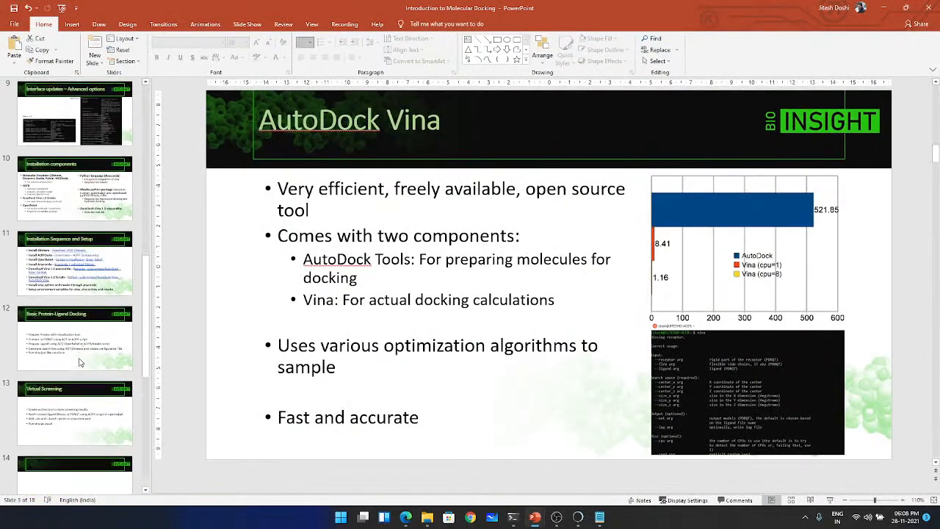
{"action": "left_click", "coordinate": [79, 353]}
{"action": "left_click", "coordinate": [89, 403]}
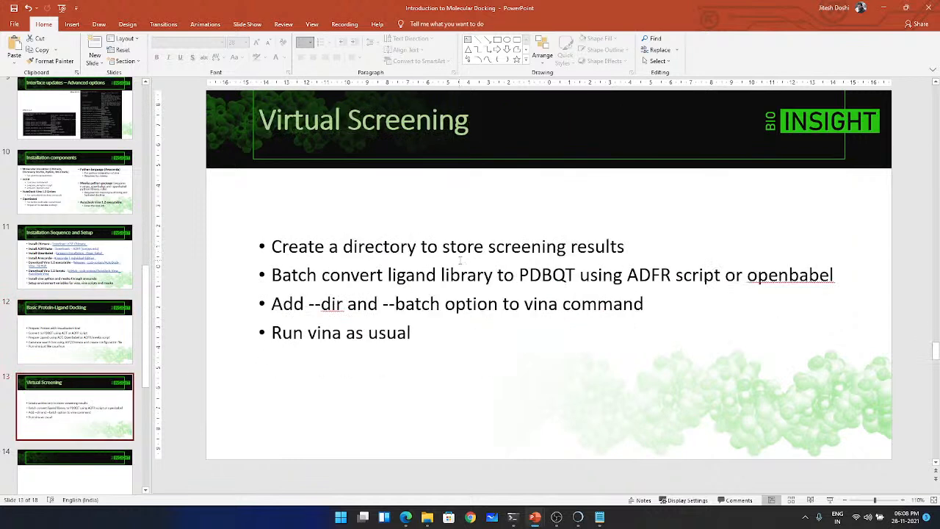
- Create a folder named results inside the Demo folder in File Explorer
{"action": "left_click", "coordinate": [427, 518]}
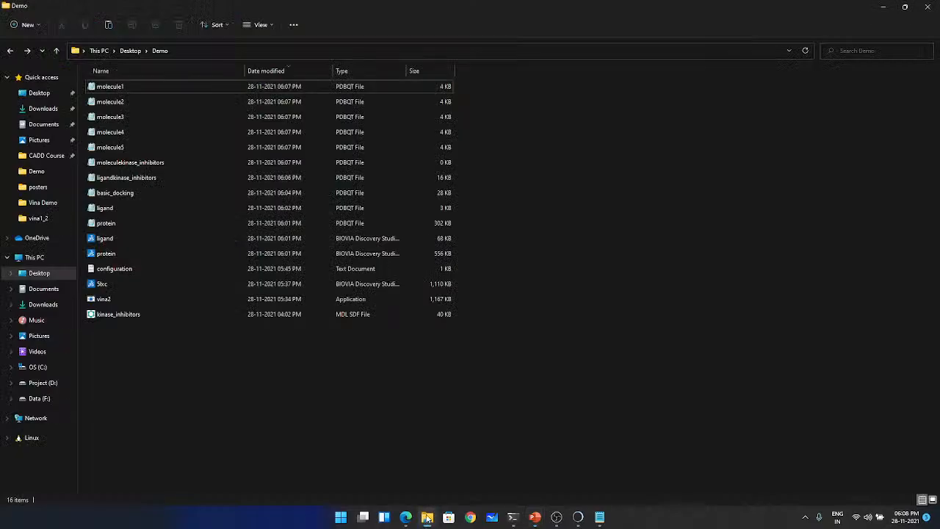
{"action": "right_click", "coordinate": [167, 363]}
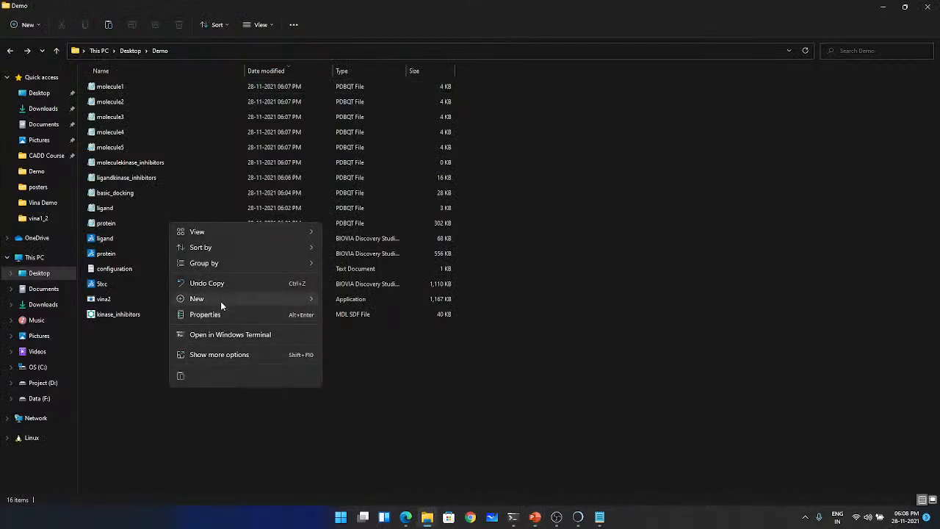
{"action": "mouse_move", "coordinate": [221, 300]}
{"action": "left_click", "coordinate": [346, 299]}
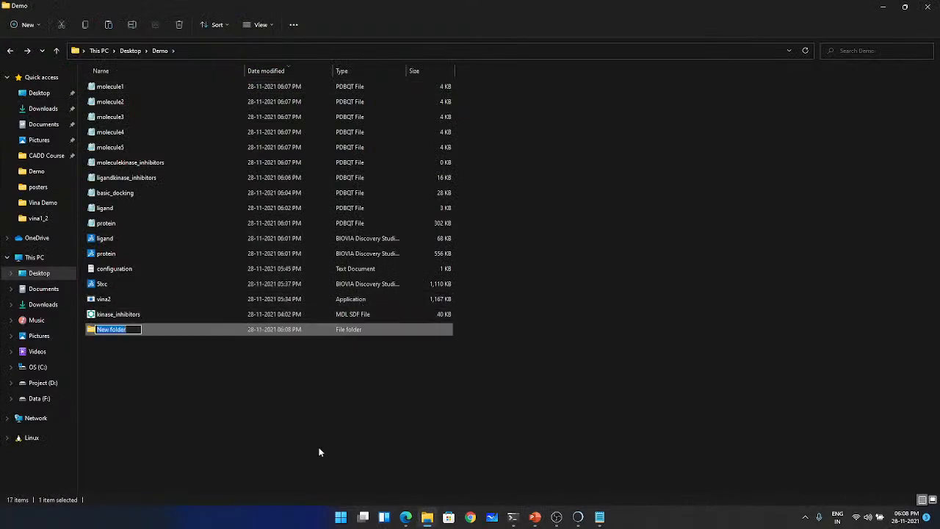
{"action": "type", "text": "results"}
{"action": "key", "text": "Return"}
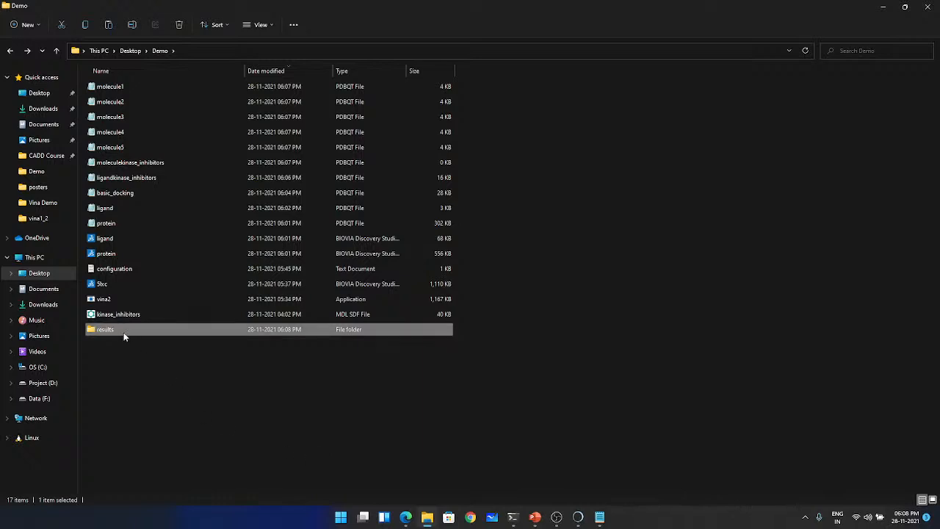
{"action": "left_click", "coordinate": [161, 387]}
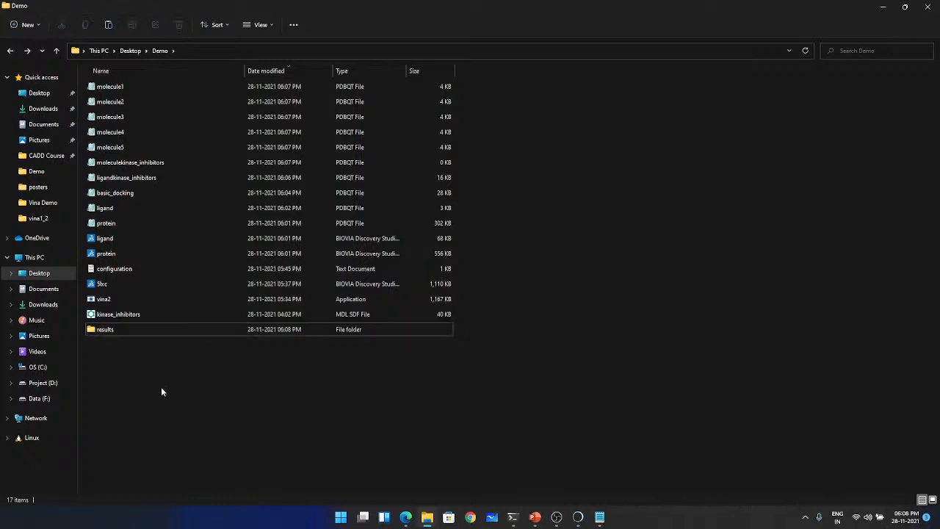
{"action": "left_click", "coordinate": [883, 11]}
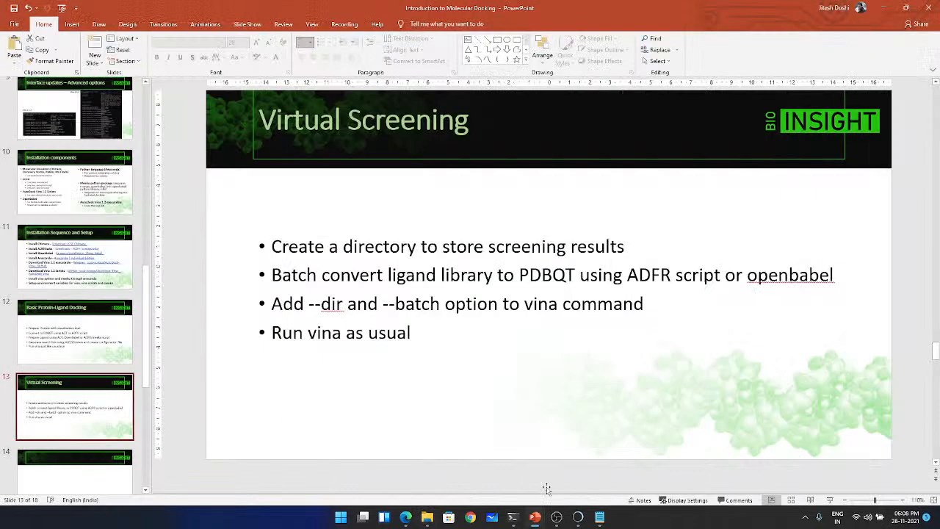
- Switch to the terminal and begin the command vina2.exe --receptor protein.pdbqt
{"action": "left_click", "coordinate": [513, 517]}
{"action": "type", "text": "vina2.exe"}
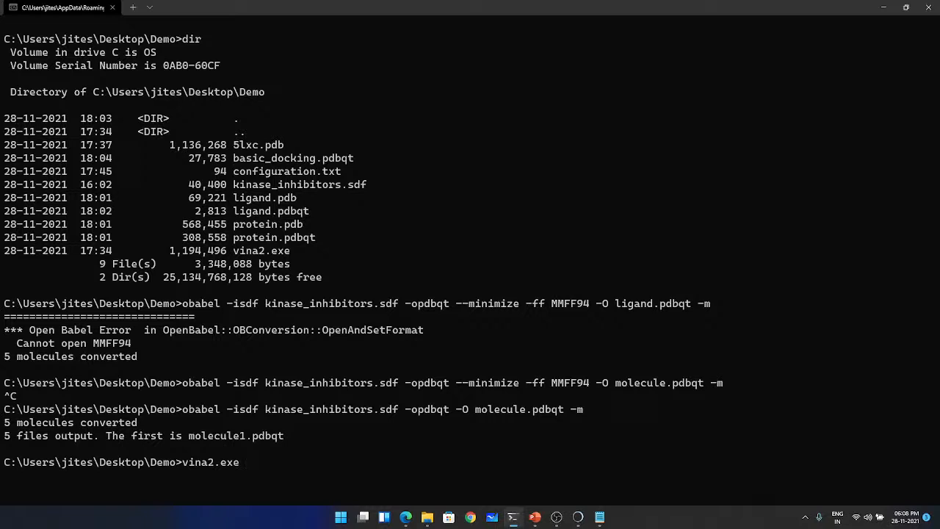
{"action": "type", "text": " --receptor pro"}
{"action": "key", "text": "Tab"}
{"action": "type", "text": "qt"}
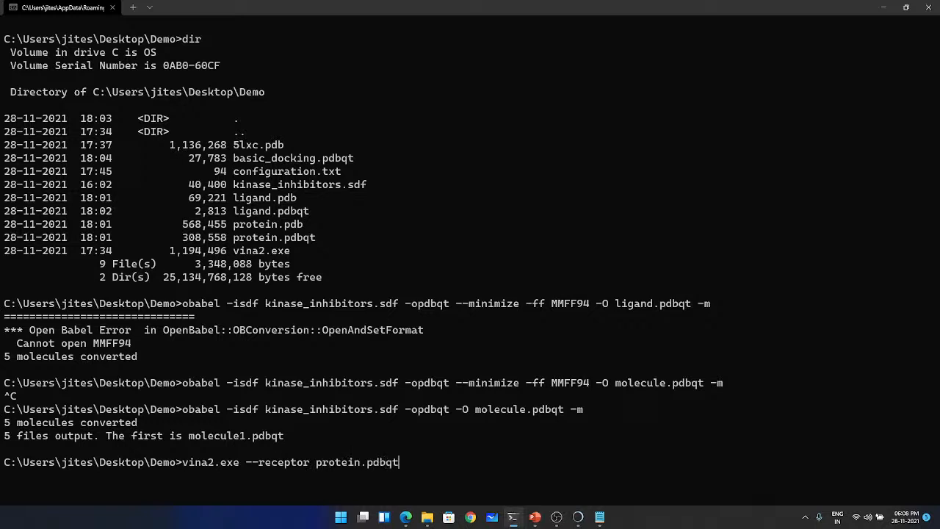
{"action": "type", "text": " --batch molecule*.pdbqt"}
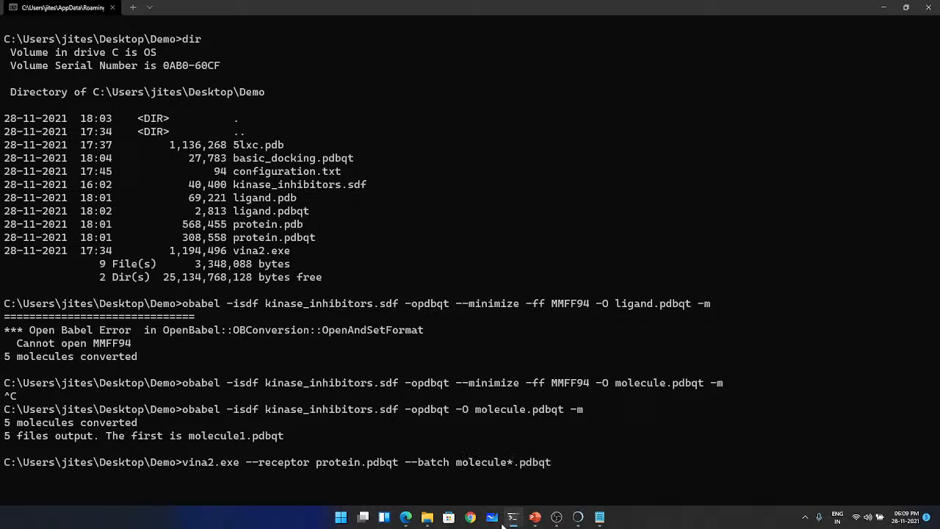
- Append --batch molecule*.pdbqt to the Vina command and check the molecule file names in the Demo folder
{"action": "left_click", "coordinate": [427, 517]}
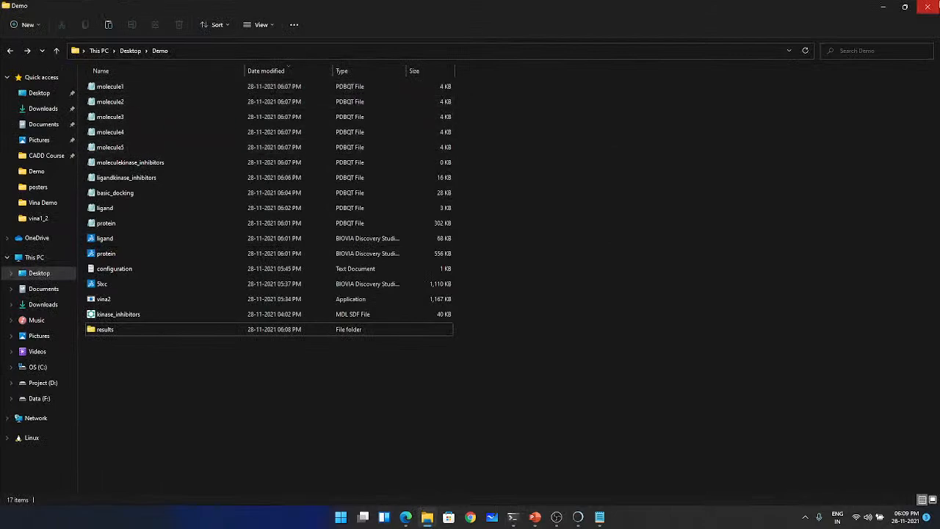
{"action": "left_click", "coordinate": [880, 10]}
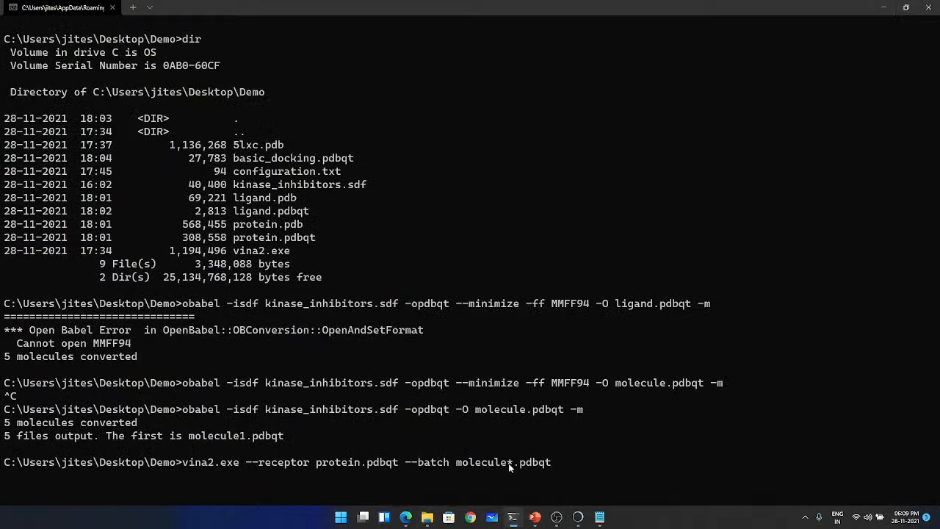
- Append --dir results --config configuration.txt to the Vina command and run it
{"action": "left_click", "coordinate": [510, 463]}
{"action": "left_click", "coordinate": [580, 463]}
{"action": "type", "text": "--dir results --config"}
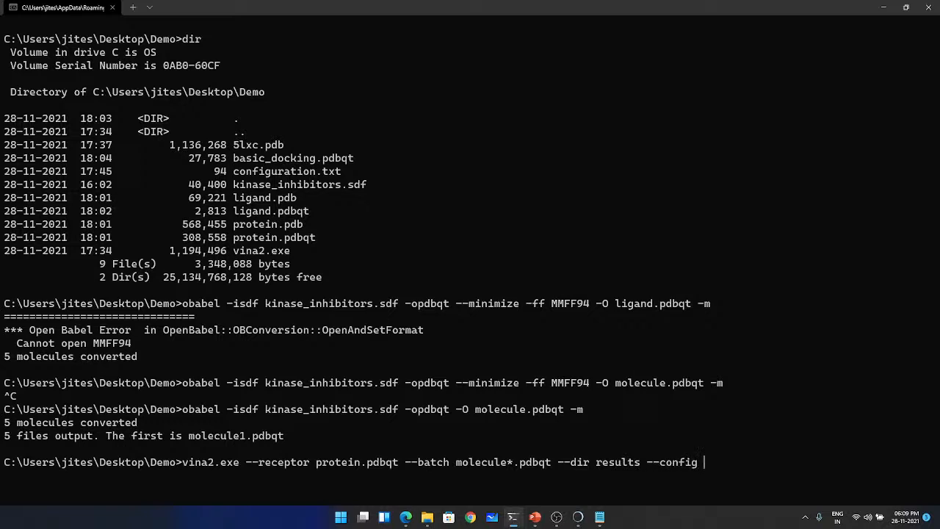
{"action": "type", "text": " configuration.txt"}
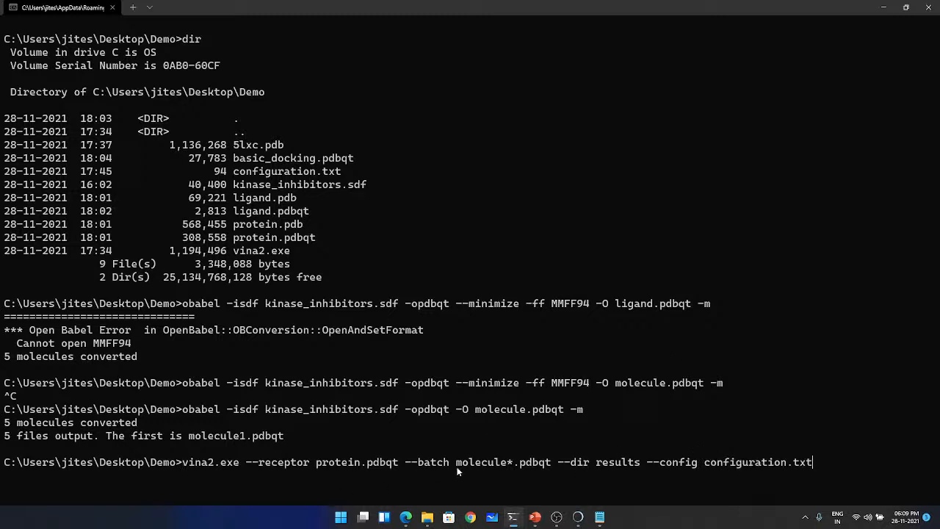
{"action": "key", "text": "Return"}
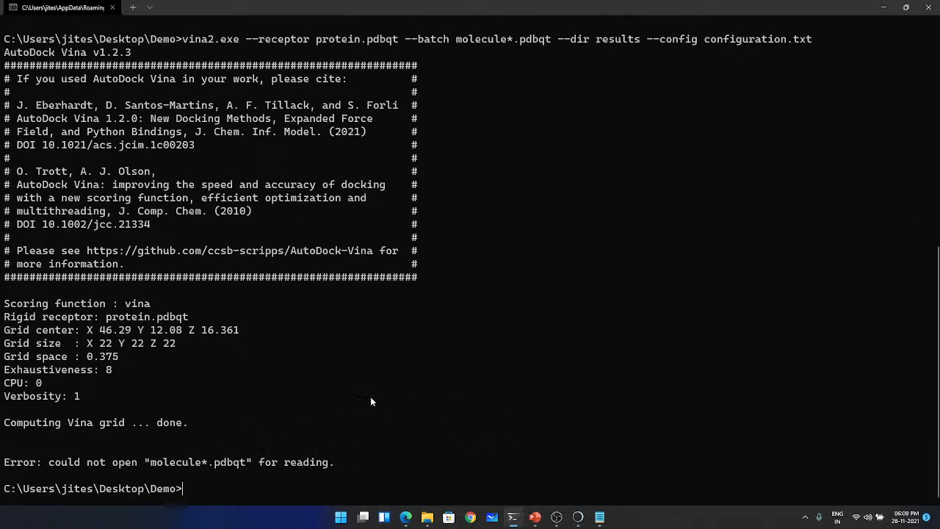
- Recheck the Demo folder's files and try rerunning the Vina command with the batch argument changed to molecule.pdbqt
{"action": "left_click", "coordinate": [427, 518]}
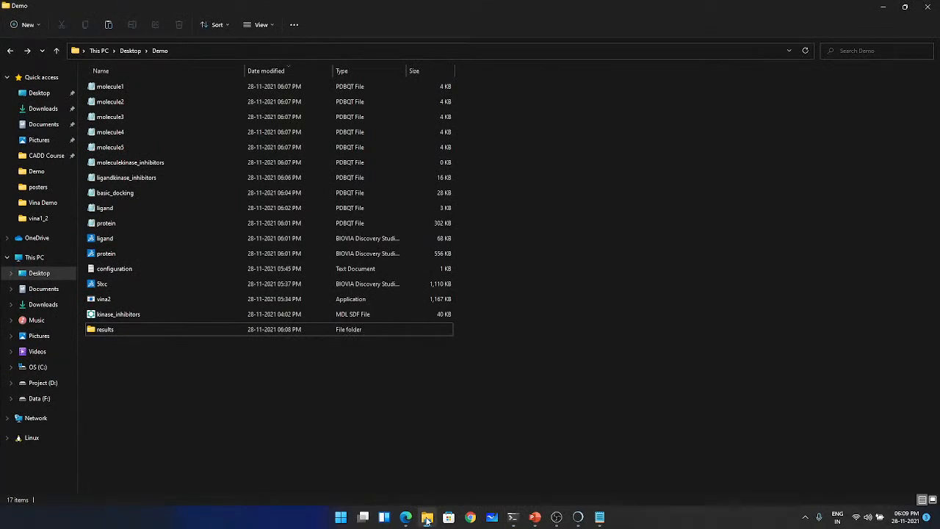
{"action": "left_click", "coordinate": [426, 518]}
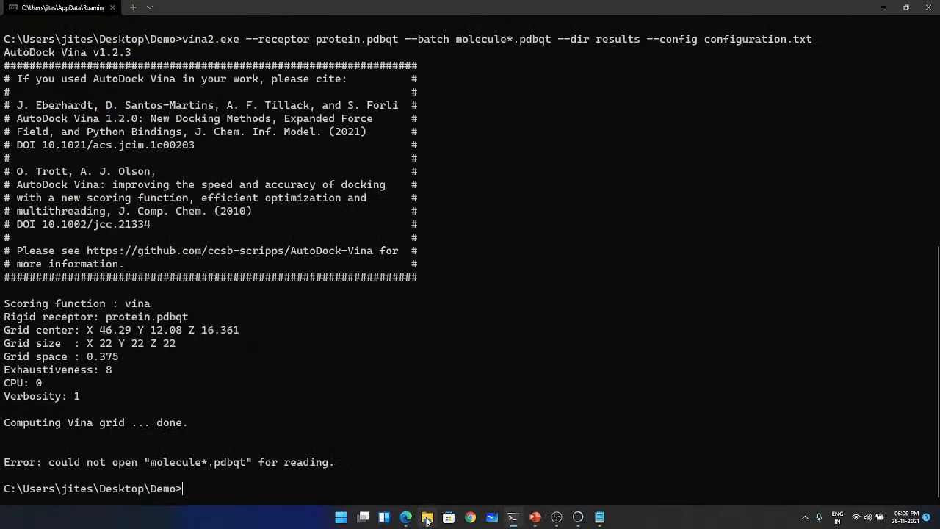
{"action": "left_click", "coordinate": [427, 518]}
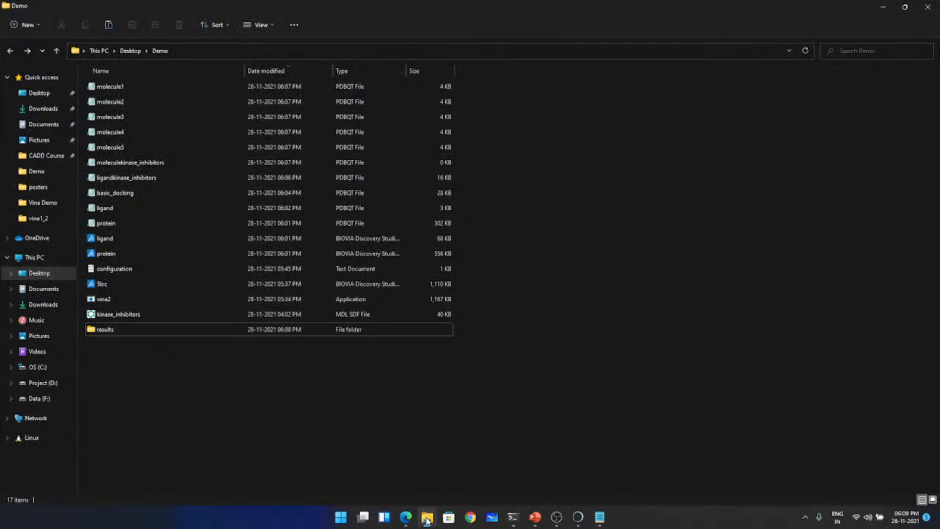
{"action": "left_click", "coordinate": [427, 518]}
{"action": "key", "text": "Up"}
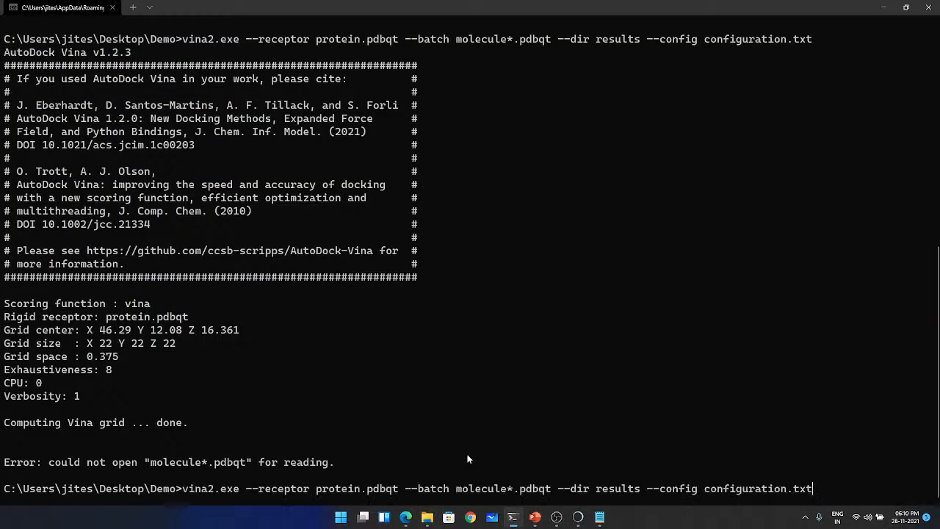
{"action": "key", "text": "Left"}
{"action": "key", "text": "Left"}
{"action": "key", "text": "Left"}
{"action": "key", "text": "Left"}
{"action": "key", "text": "Left"}
{"action": "key", "text": "Left"}
{"action": "key", "text": "Left"}
{"action": "key", "text": "Left"}
{"action": "key", "text": "Left"}
{"action": "key", "text": "Left"}
{"action": "key", "text": "Left"}
{"action": "key", "text": "Left"}
{"action": "key", "text": "Left"}
{"action": "key", "text": "Left"}
{"action": "key", "text": "Left"}
{"action": "key", "text": "Left"}
{"action": "key", "text": "Left"}
{"action": "key", "text": "Left"}
{"action": "key", "text": "Left"}
{"action": "type", "text": "\\"}
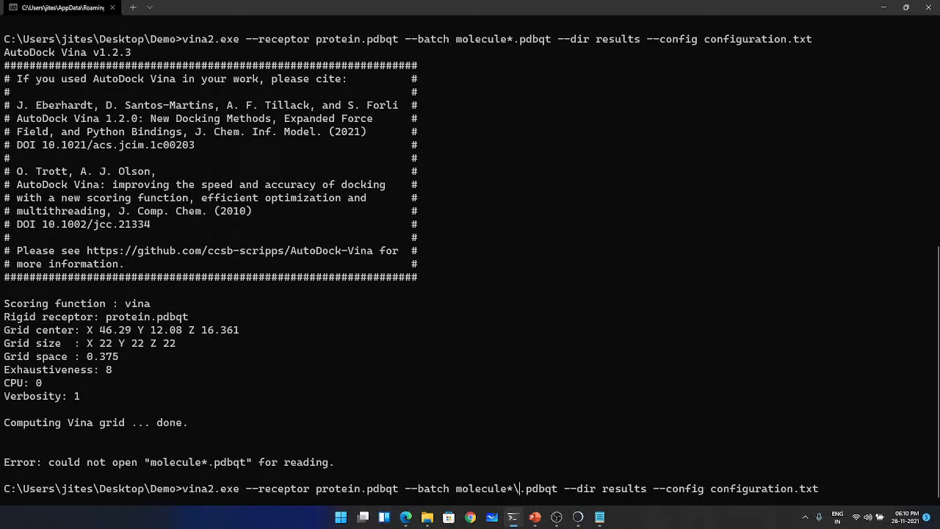
{"action": "key", "text": "BackSpace"}
{"action": "key", "text": "BackSpace"}
{"action": "key", "text": "Return"}
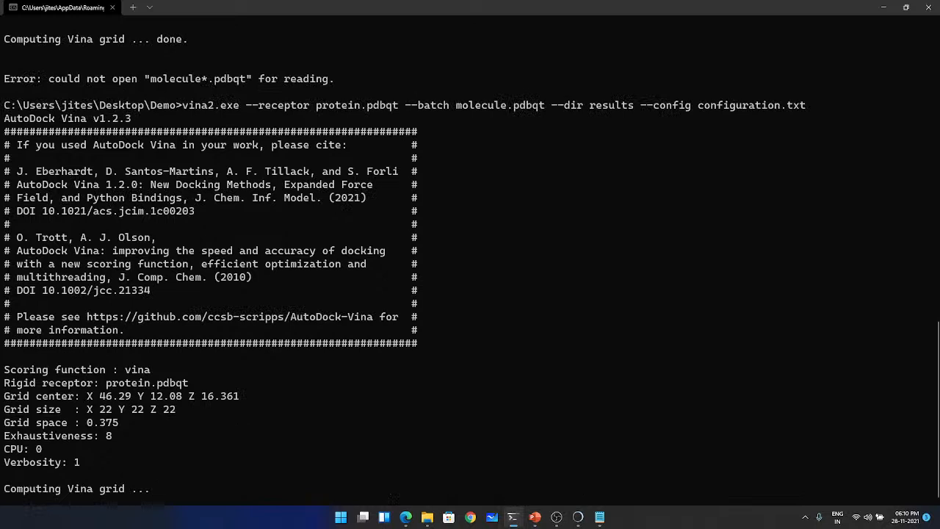
- Restore the batch argument to molecule*.pdbqt in the recalled Vina command and try running it again
{"action": "key", "text": "Up"}
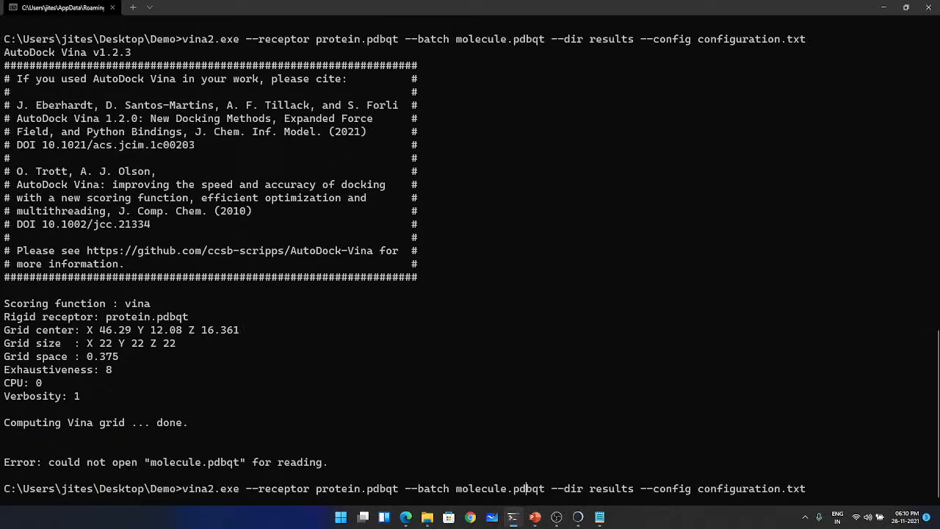
{"action": "type", "text": "*"}
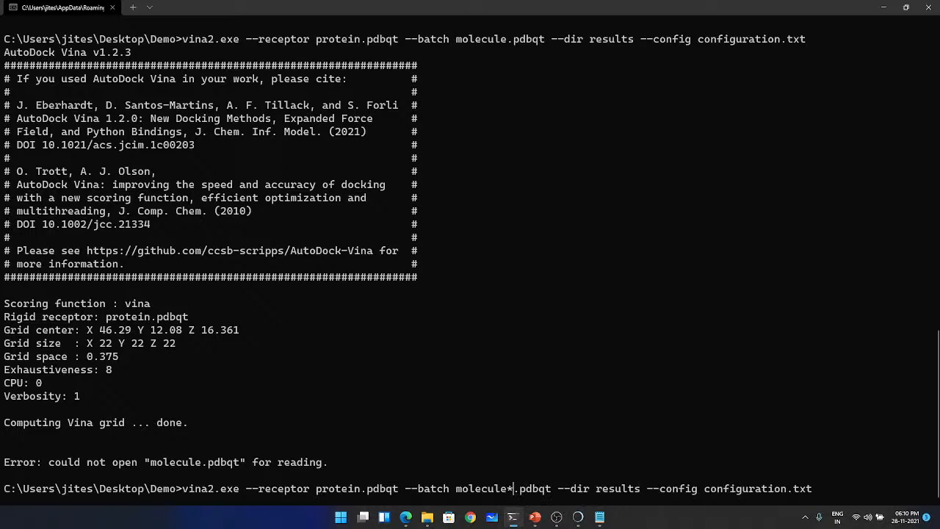
{"action": "key", "text": "Return"}
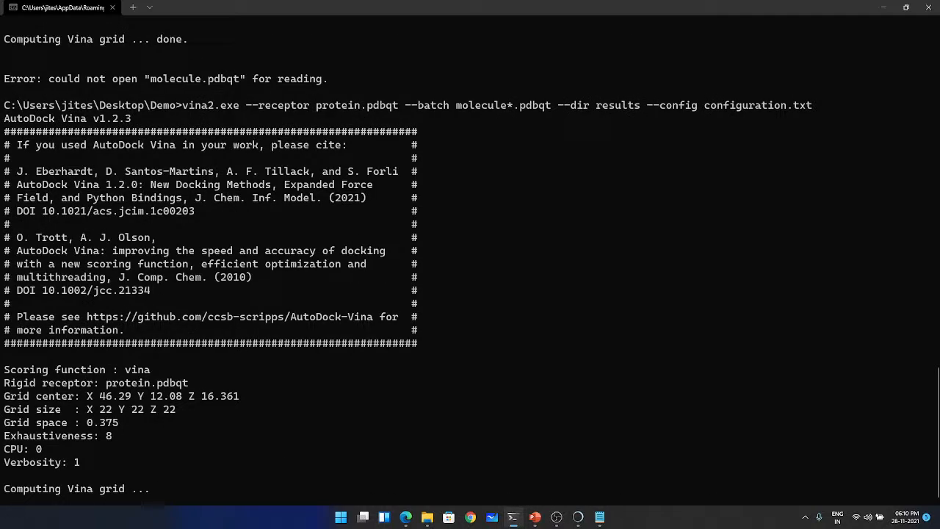
- Try listing molecule1.pdbqt and molecule2.pdbqt in place of the batch wildcard, discarding the edit and recalling the previous Vina command
{"action": "key", "text": "Up"}
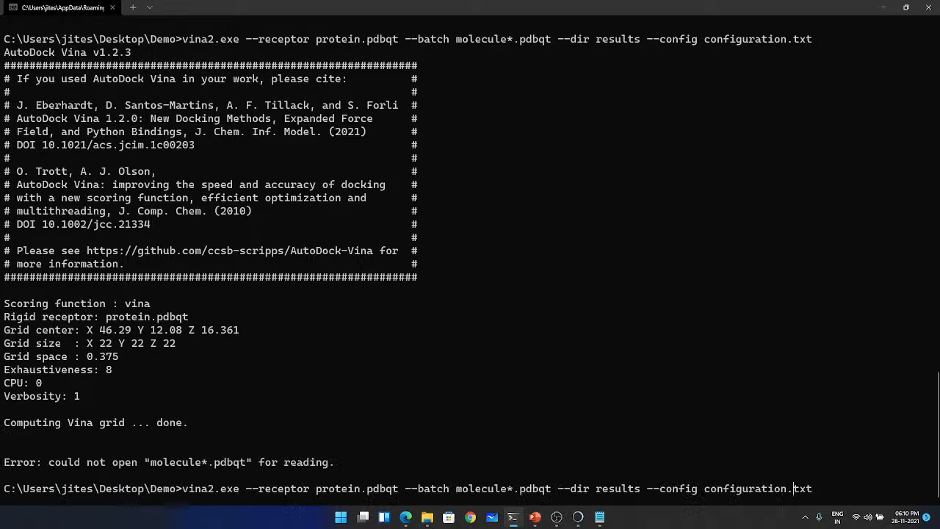
{"action": "key", "text": "Left"}
{"action": "key", "text": "Left"}
{"action": "key", "text": "Left"}
{"action": "key", "text": "Left"}
{"action": "key", "text": "Left"}
{"action": "key", "text": "Left"}
{"action": "key", "text": "Left"}
{"action": "key", "text": "Left"}
{"action": "key", "text": "Left"}
{"action": "key", "text": "Left"}
{"action": "key", "text": "Left"}
{"action": "key", "text": "Left"}
{"action": "key", "text": "Left"}
{"action": "key", "text": "Left"}
{"action": "key", "text": "Left"}
{"action": "key", "text": "Left"}
{"action": "key", "text": "Left"}
{"action": "key", "text": "Left"}
{"action": "key", "text": "Left"}
{"action": "key", "text": "Left"}
{"action": "key", "text": "Left"}
{"action": "key", "text": "Left"}
{"action": "key", "text": "BackSpace"}
{"action": "type", "text": "1"}
{"action": "key", "text": "Right"}
{"action": "key", "text": "Right"}
{"action": "key", "text": "Right"}
{"action": "key", "text": "Right"}
{"action": "key", "text": "Right"}
{"action": "type", "text": "mole"}
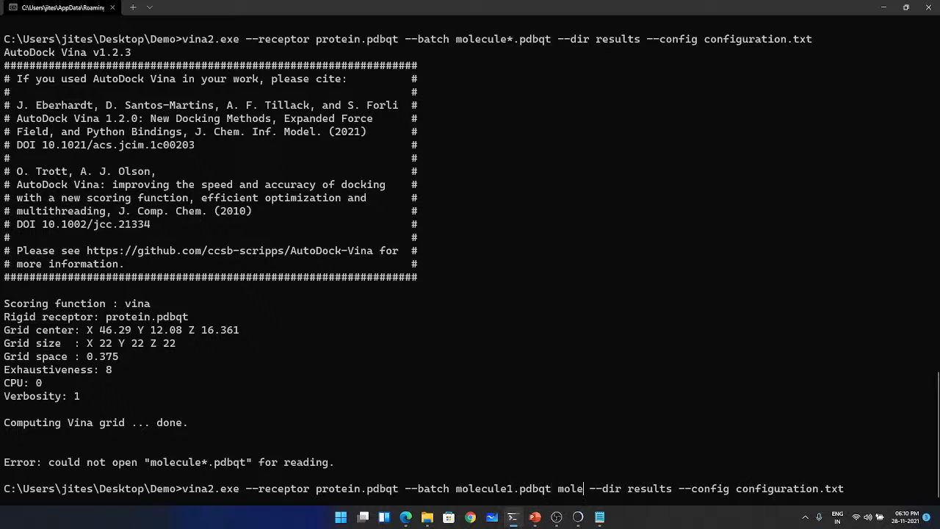
{"action": "type", "text": "cul"}
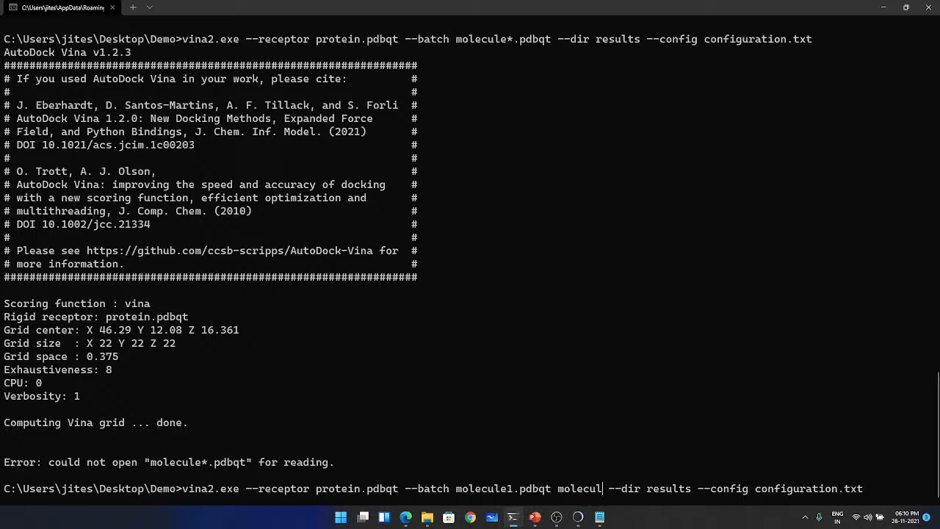
{"action": "type", "text": "e"}
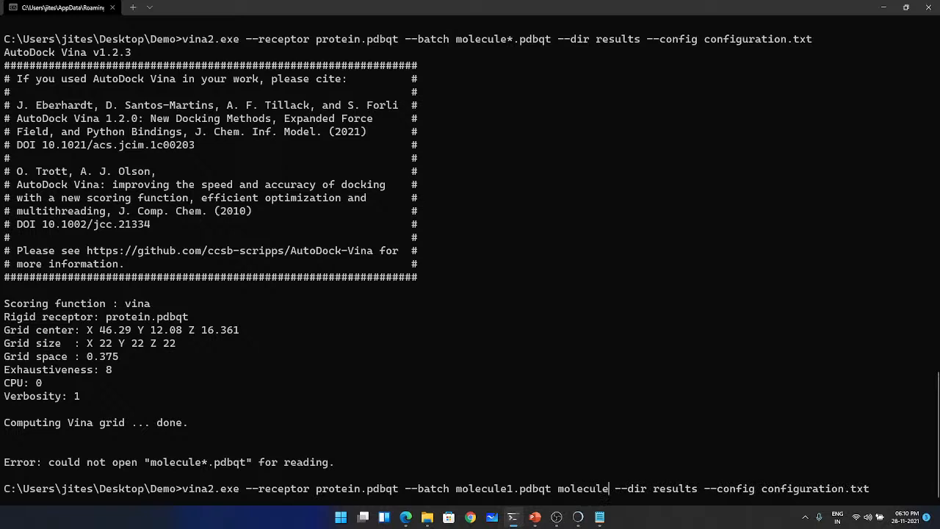
{"action": "type", "text": "2.pdbqt"}
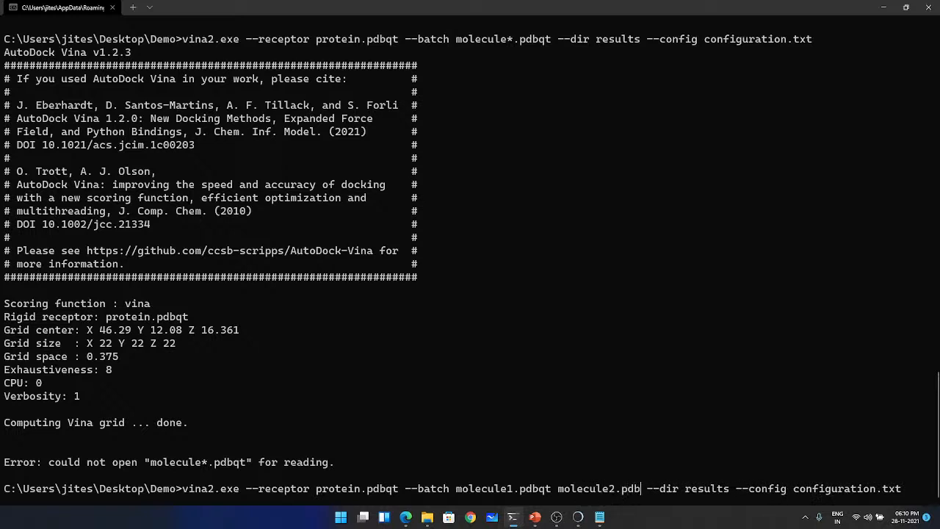
{"action": "key", "text": "ctrl+End"}
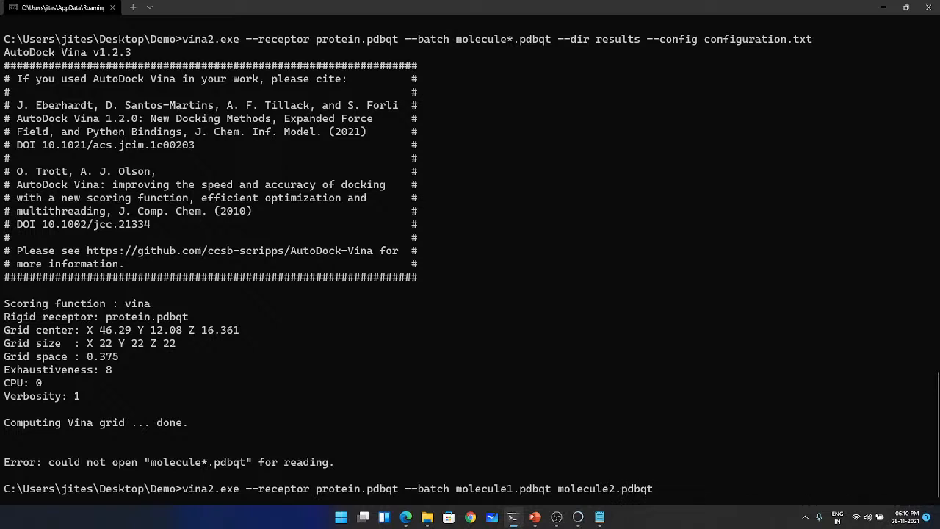
{"action": "key", "text": "Up"}
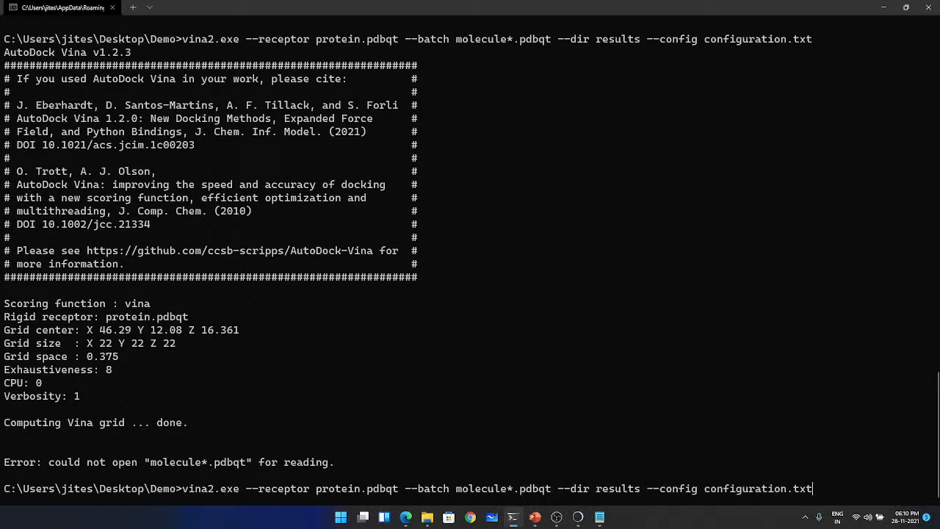
- Replace the batch wildcard in the recalled Vina command with molecule1.pdbqt and molecule2.pdbqt
{"action": "key", "text": "Left"}
{"action": "key", "text": "Left"}
{"action": "key", "text": "Left"}
{"action": "key", "text": "Left"}
{"action": "key", "text": "Left"}
{"action": "key", "text": "Left"}
{"action": "key", "text": "Left"}
{"action": "key", "text": "Left"}
{"action": "key", "text": "Left"}
{"action": "key", "text": "Left"}
{"action": "key", "text": "Left"}
{"action": "key", "text": "Left"}
{"action": "key", "text": "Left"}
{"action": "key", "text": "Left"}
{"action": "key", "text": "Left"}
{"action": "key", "text": "BackSpace"}
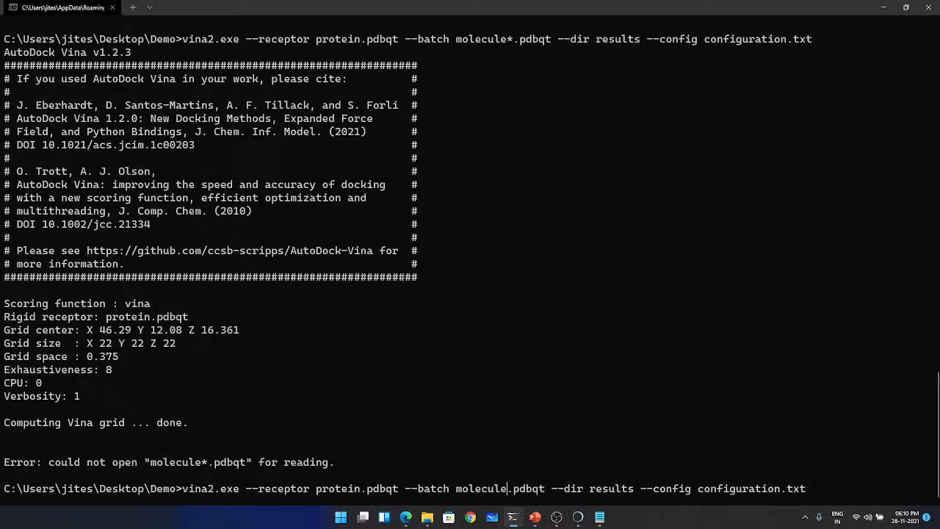
{"action": "type", "text": "1"}
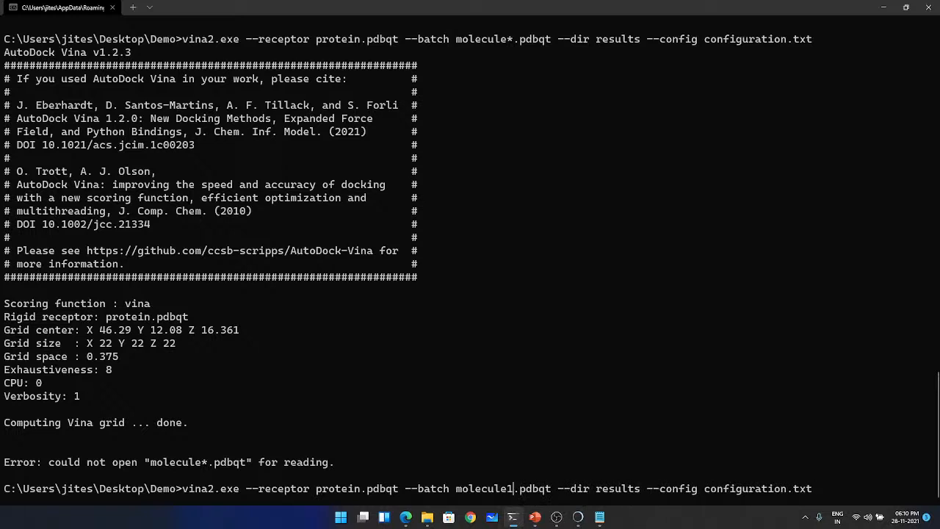
{"action": "key", "text": "Right"}
{"action": "key", "text": "Right"}
{"action": "key", "text": "Right"}
{"action": "key", "text": "Right"}
{"action": "type", "text": "mo"}
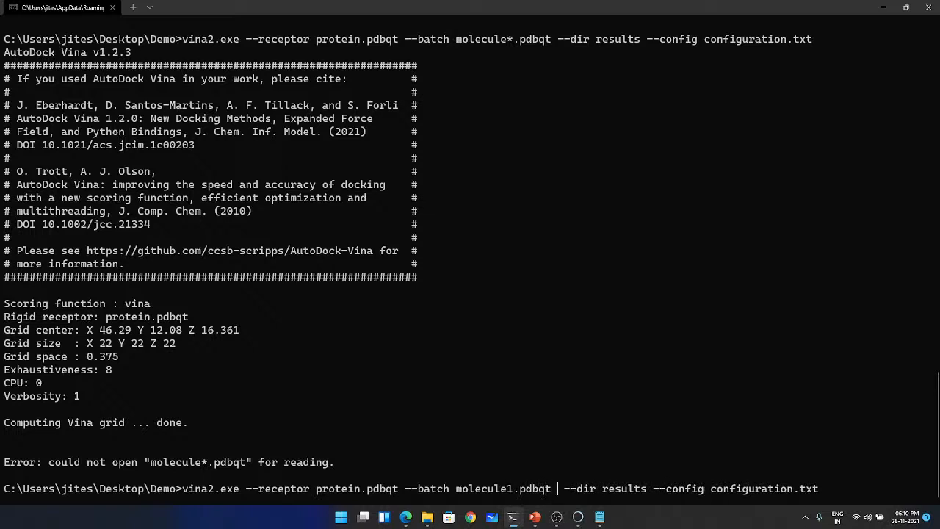
{"action": "type", "text": "lecule"}
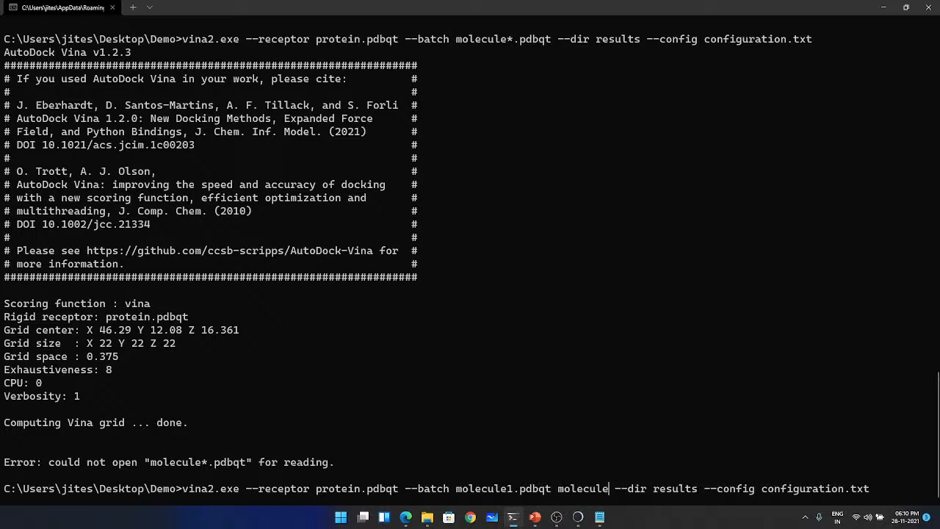
{"action": "type", "text": "2.pdbqt"}
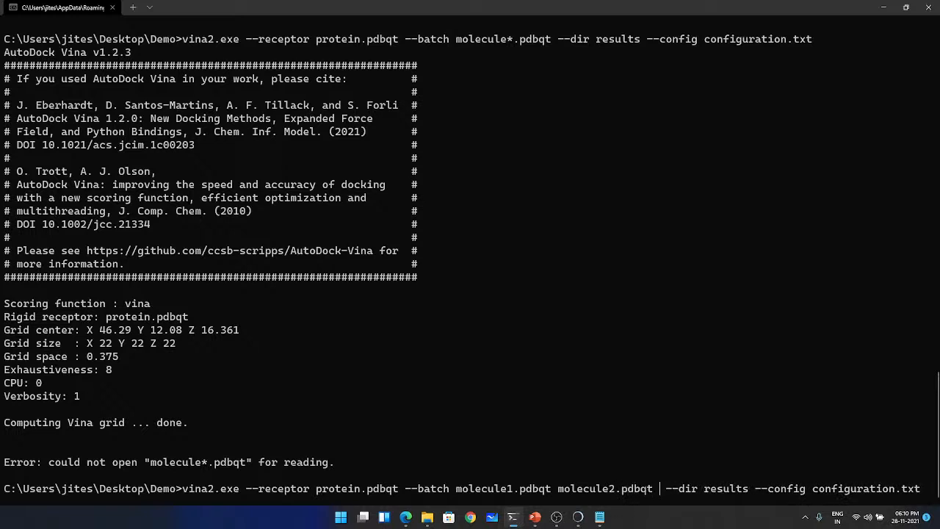
{"action": "type", "text": " molecule"}
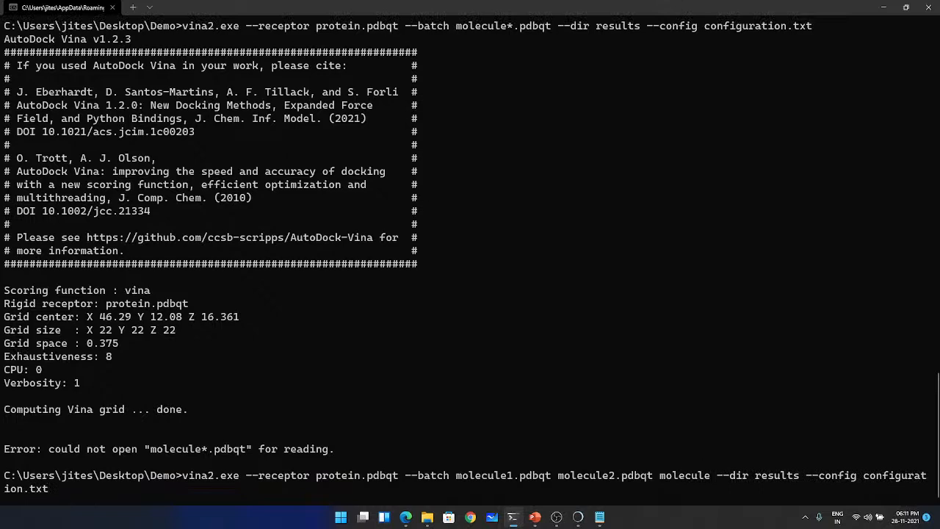
{"action": "type", "text": "3."}
{"action": "type", "text": "pdbqt"}
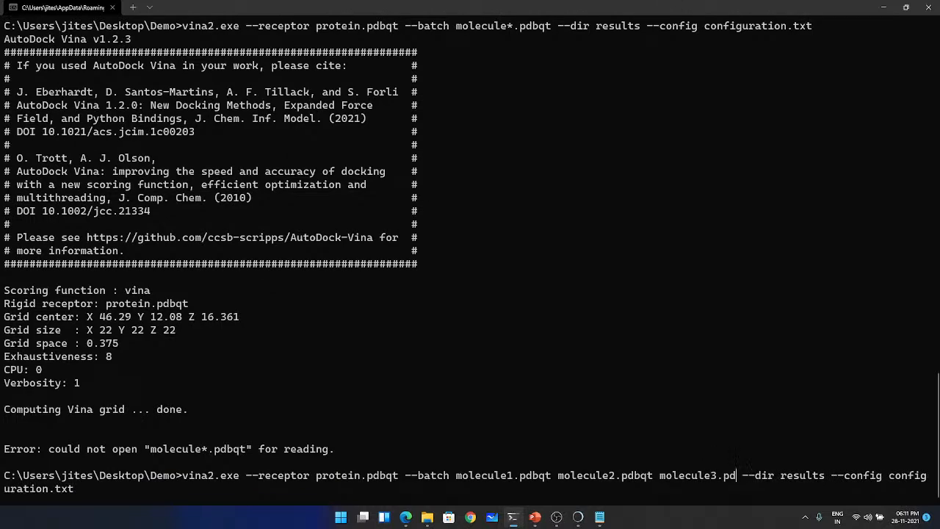
- Add molecule3.pdbqt to the batch list and run the Vina screening command
{"action": "key", "text": "Return"}
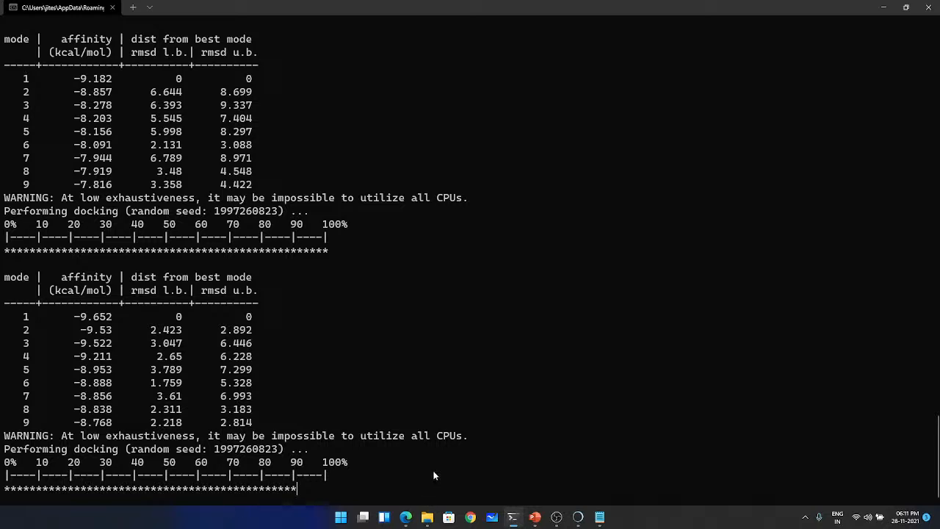
- Inspect molecule1_out in the results folder, close it and return to the Demo folder
{"action": "left_click", "coordinate": [426, 518]}
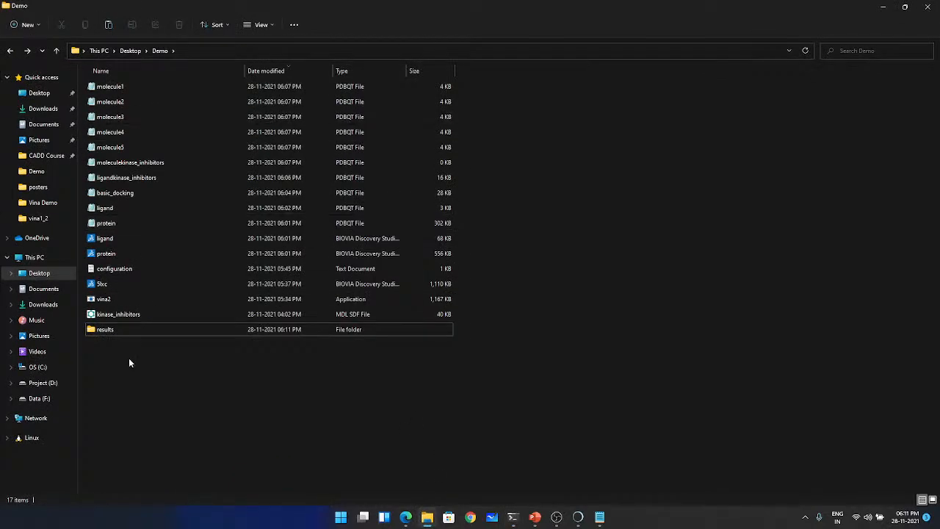
{"action": "double_click", "coordinate": [118, 327]}
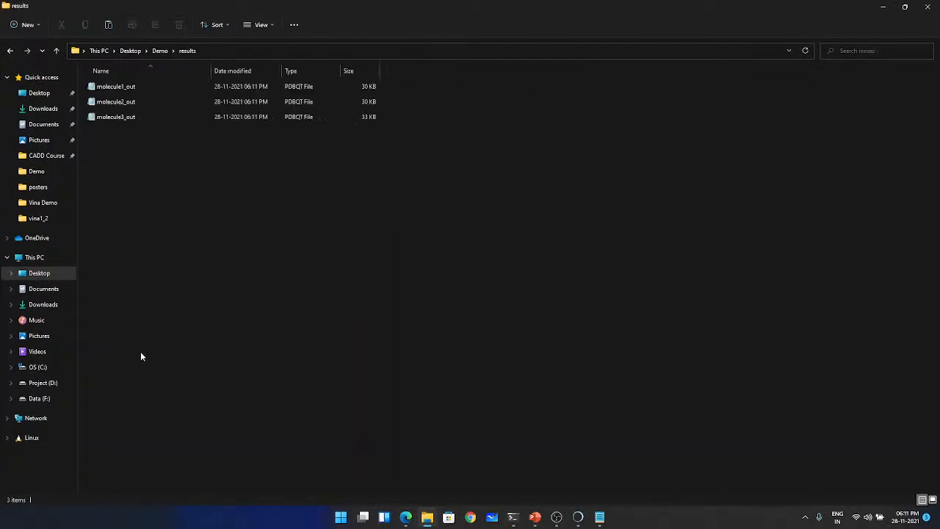
{"action": "double_click", "coordinate": [125, 88]}
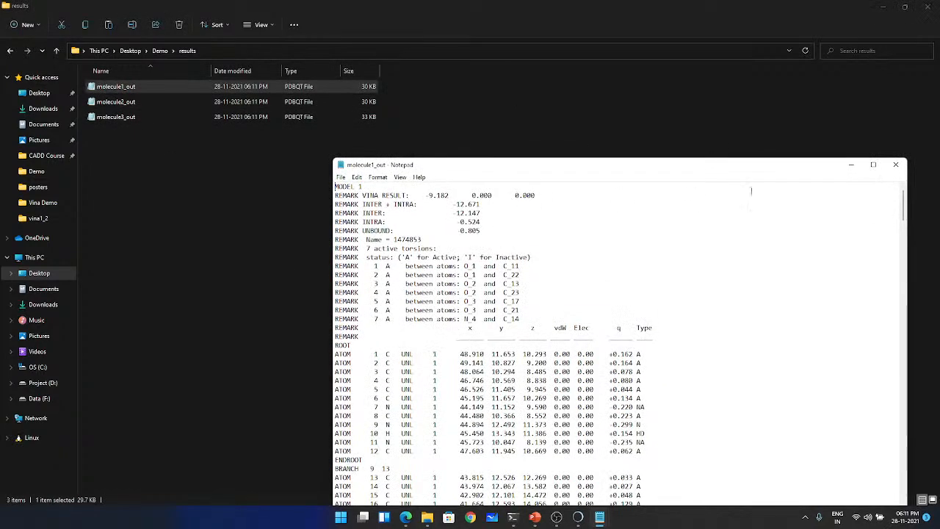
{"action": "left_click", "coordinate": [895, 165]}
{"action": "left_click", "coordinate": [9, 51]}
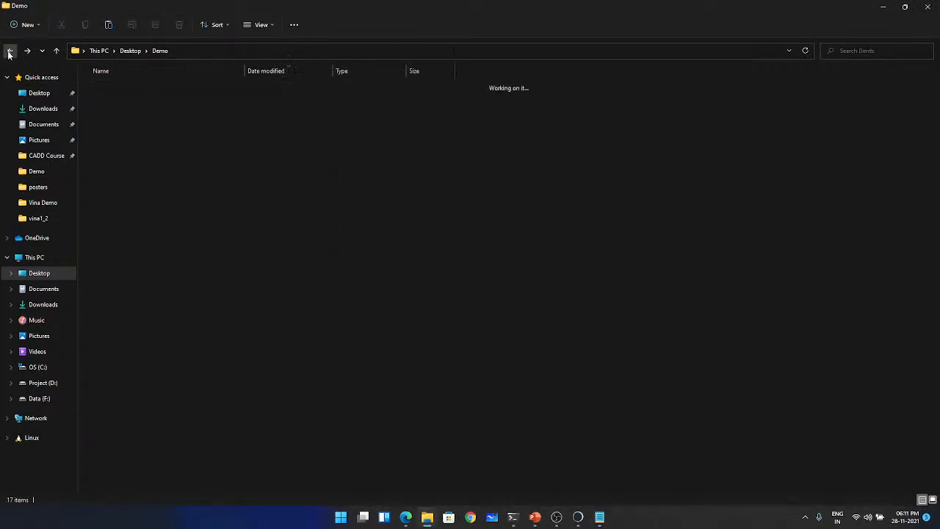
- Switch to the terminal and recall the Vina command with molecule*.pdbqt to examine its wildcard
{"action": "left_click", "coordinate": [513, 517]}
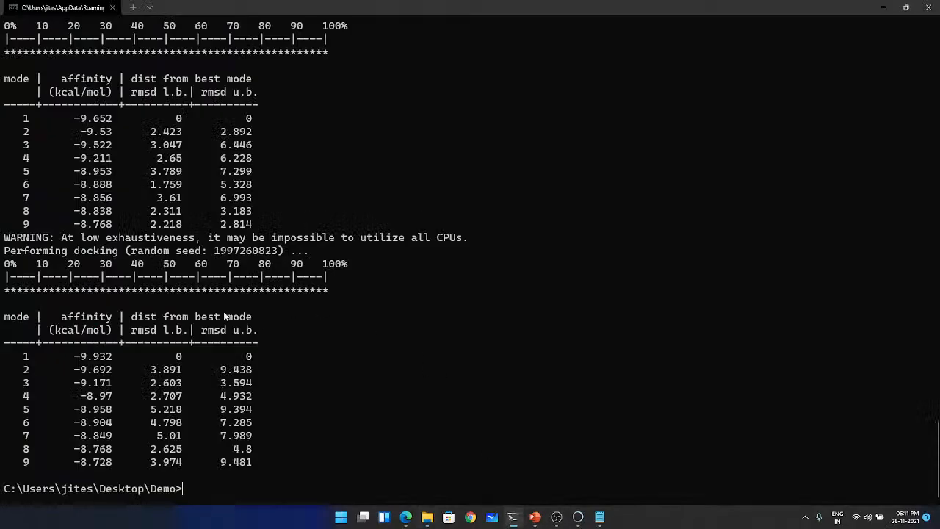
{"action": "key", "text": "Up"}
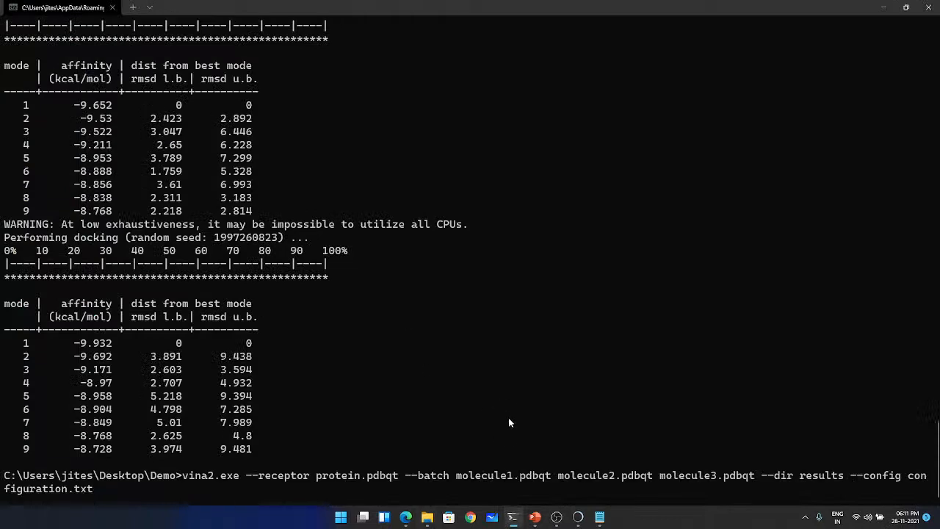
{"action": "key", "text": "Up"}
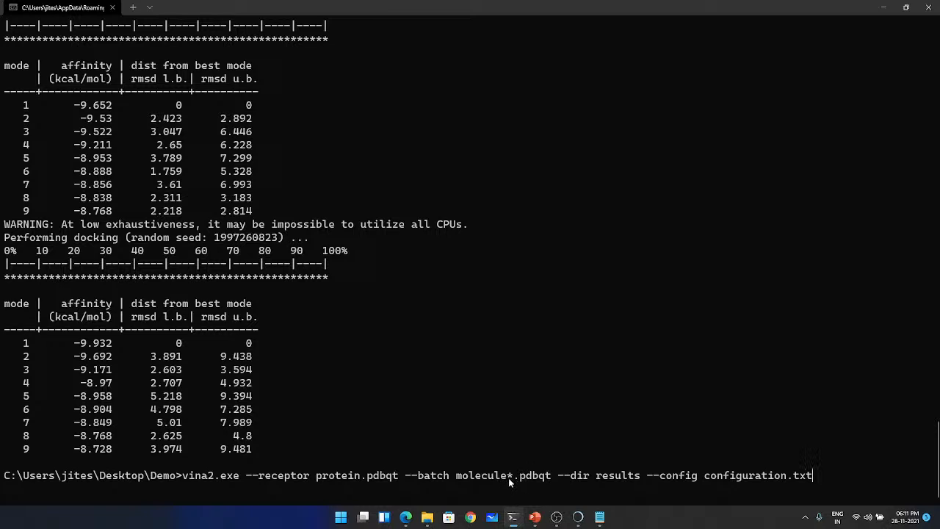
{"action": "left_click", "coordinate": [148, 7]}
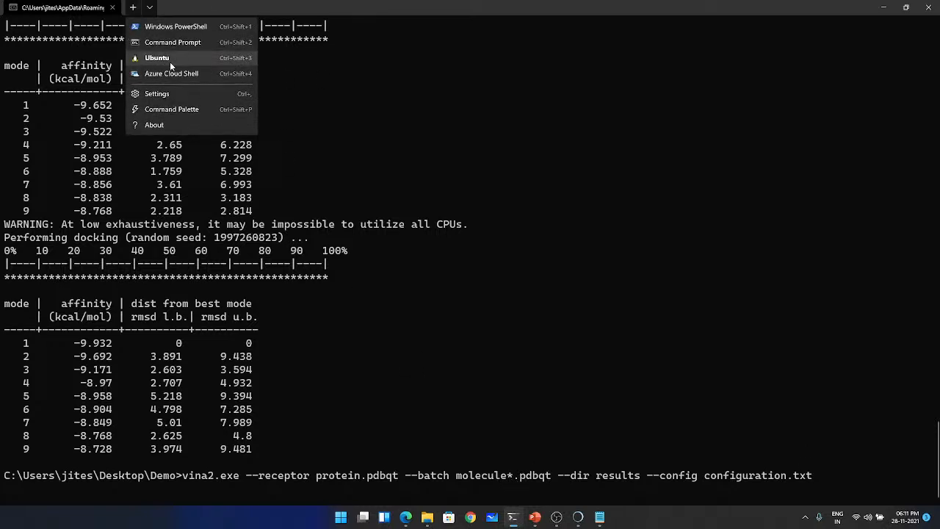
{"action": "left_click", "coordinate": [471, 333]}
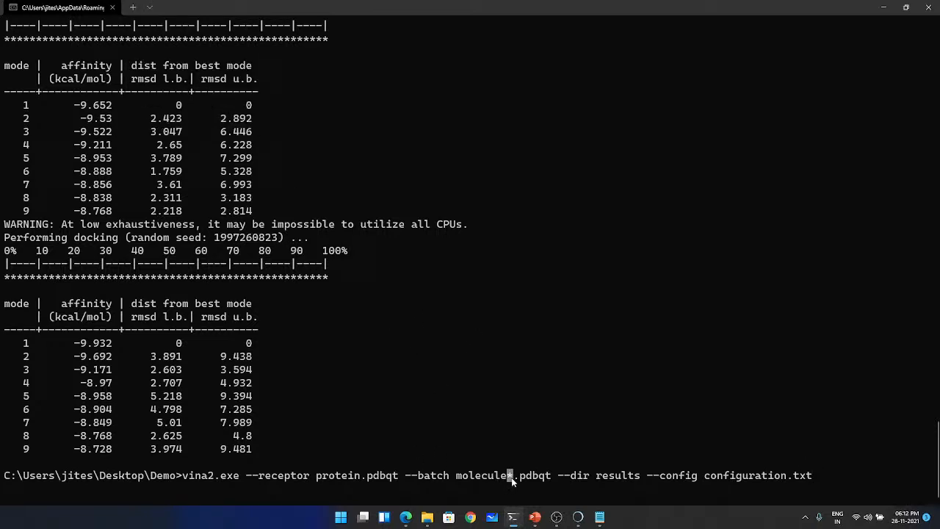
{"action": "left_click", "coordinate": [516, 420]}
- Compare the earlier Vina commands in the history by their batch arguments and clear the prompt
{"action": "key", "text": "Left"}
{"action": "key", "text": "Left"}
{"action": "key", "text": "Left"}
{"action": "key", "text": "Left"}
{"action": "key", "text": "Left"}
{"action": "key", "text": "Left"}
{"action": "key", "text": "Left"}
{"action": "key", "text": "Left"}
{"action": "key", "text": "Left"}
{"action": "key", "text": "Left"}
{"action": "key", "text": "Left"}
{"action": "key", "text": "Left"}
{"action": "key", "text": "Left"}
{"action": "key", "text": "Left"}
{"action": "key", "text": "Left"}
{"action": "key", "text": "Left"}
{"action": "key", "text": "Left"}
{"action": "key", "text": "Left"}
{"action": "key", "text": "Left"}
{"action": "key", "text": "Left"}
{"action": "key", "text": "Left"}
{"action": "key", "text": "Left"}
{"action": "key", "text": "Left"}
{"action": "key", "text": "Left"}
{"action": "key", "text": "Left"}
{"action": "key", "text": "Up"}
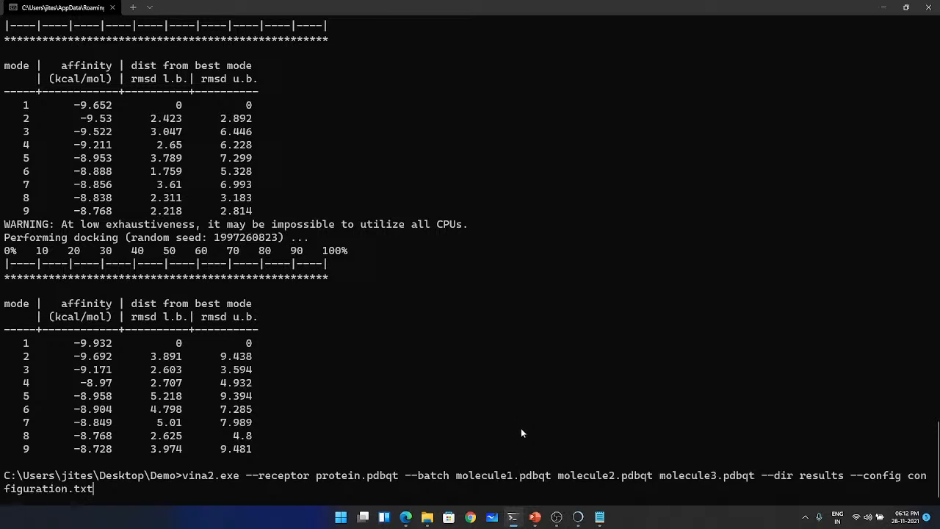
{"action": "key", "text": "Down"}
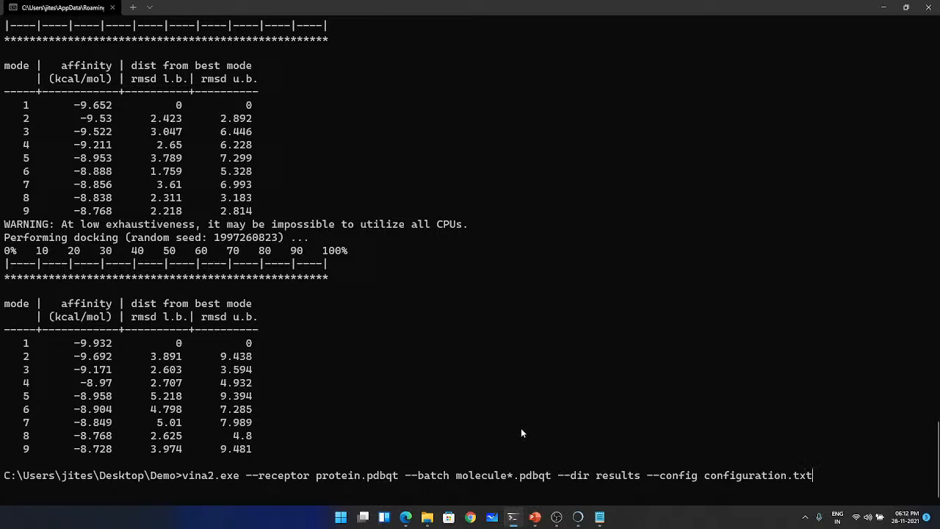
{"action": "key", "text": "Up"}
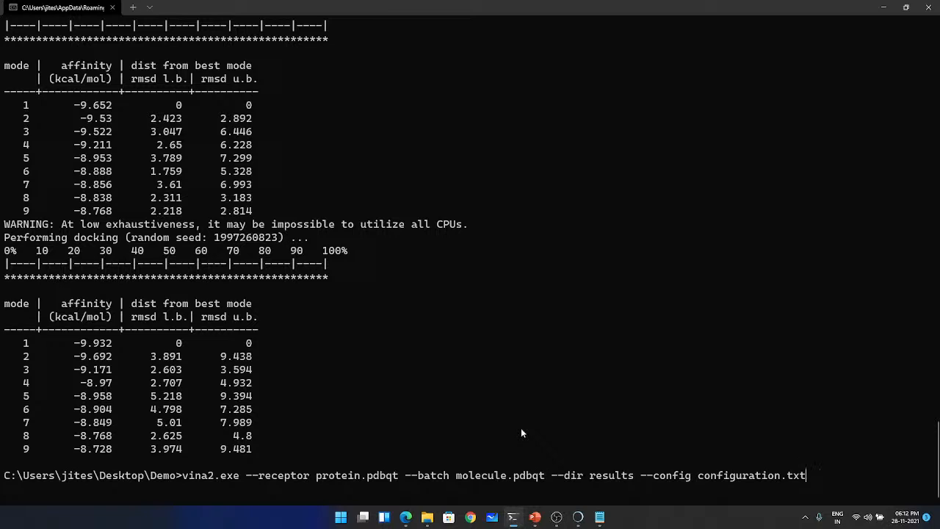
{"action": "key", "text": "BackSpace"}
{"action": "key", "text": "BackSpace"}
{"action": "key", "text": "BackSpace"}
{"action": "key", "text": "BackSpace"}
{"action": "key", "text": "BackSpace"}
{"action": "key", "text": "BackSpace"}
{"action": "key", "text": "BackSpace"}
{"action": "key", "text": "BackSpace"}
{"action": "key", "text": "BackSpace"}
{"action": "key", "text": "BackSpace"}
{"action": "key", "text": "BackSpace"}
{"action": "key", "text": "BackSpace"}
{"action": "key", "text": "BackSpace"}
{"action": "key", "text": "BackSpace"}
{"action": "key", "text": "BackSpace"}
{"action": "key", "text": "BackSpace"}
{"action": "key", "text": "BackSpace"}
{"action": "key", "text": "BackSpace"}
{"action": "key", "text": "BackSpace"}
{"action": "key", "text": "BackSpace"}
{"action": "key", "text": "BackSpace"}
{"action": "key", "text": "BackSpace"}
{"action": "key", "text": "BackSpace"}
{"action": "key", "text": "BackSpace"}
{"action": "key", "text": "BackSpace"}
{"action": "key", "text": "BackSpace"}
{"action": "key", "text": "BackSpace"}
{"action": "key", "text": "BackSpace"}
{"action": "key", "text": "BackSpace"}
{"action": "key", "text": "BackSpace"}
{"action": "key", "text": "BackSpace"}
{"action": "key", "text": "BackSpace"}
{"action": "key", "text": "BackSpace"}
{"action": "key", "text": "BackSpace"}
{"action": "key", "text": "BackSpace"}
{"action": "key", "text": "BackSpace"}
{"action": "key", "text": "BackSpace"}
{"action": "key", "text": "BackSpace"}
{"action": "key", "text": "BackSpace"}
{"action": "key", "text": "BackSpace"}
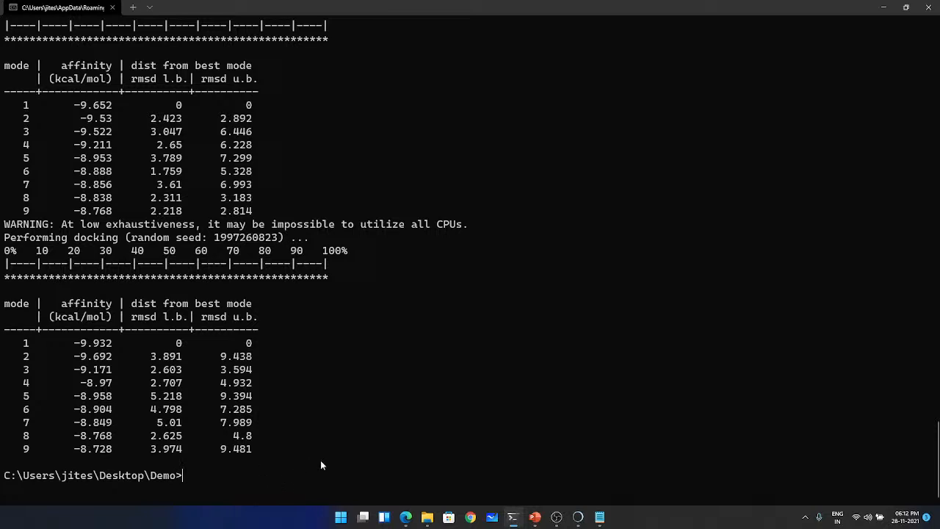
- Switch to the molecular docking presentation in PowerPoint and review the Installation Sequence and Setup slide
{"action": "mouse_move", "coordinate": [426, 520]}
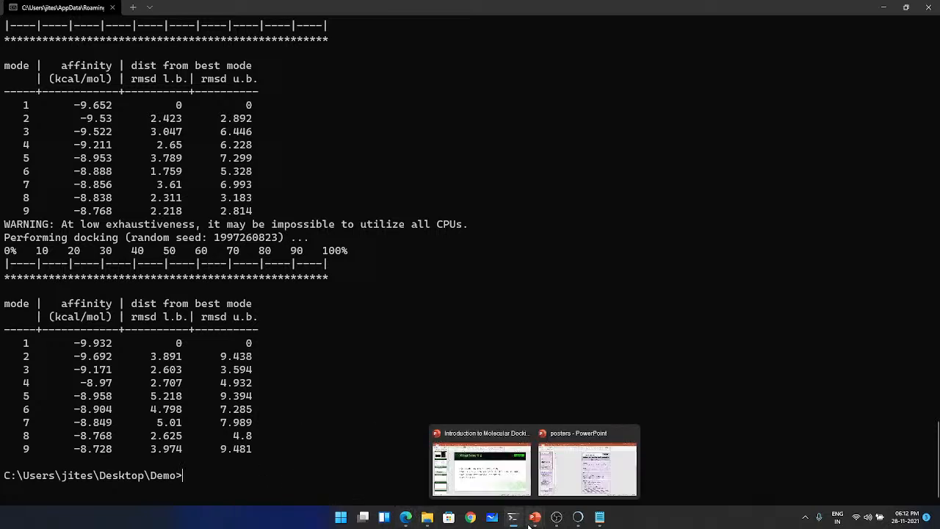
{"action": "left_click", "coordinate": [491, 471]}
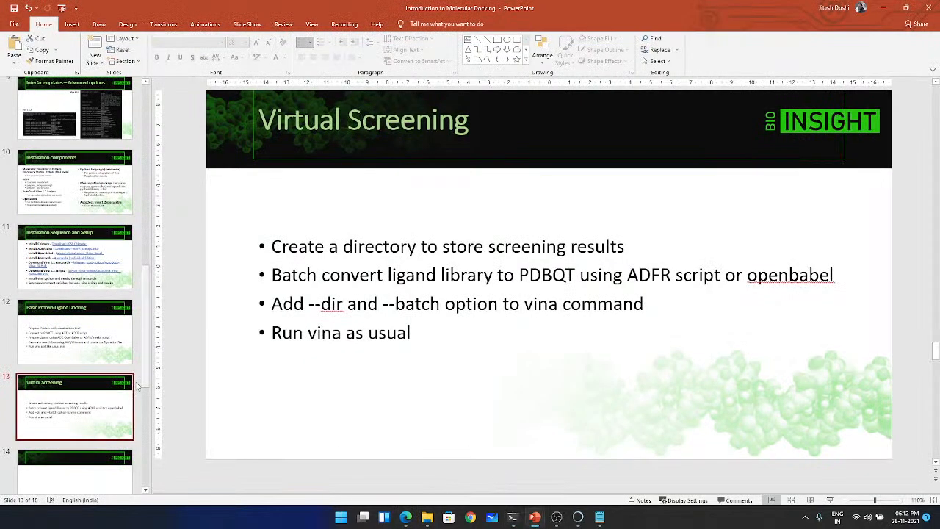
{"action": "left_click", "coordinate": [73, 287]}
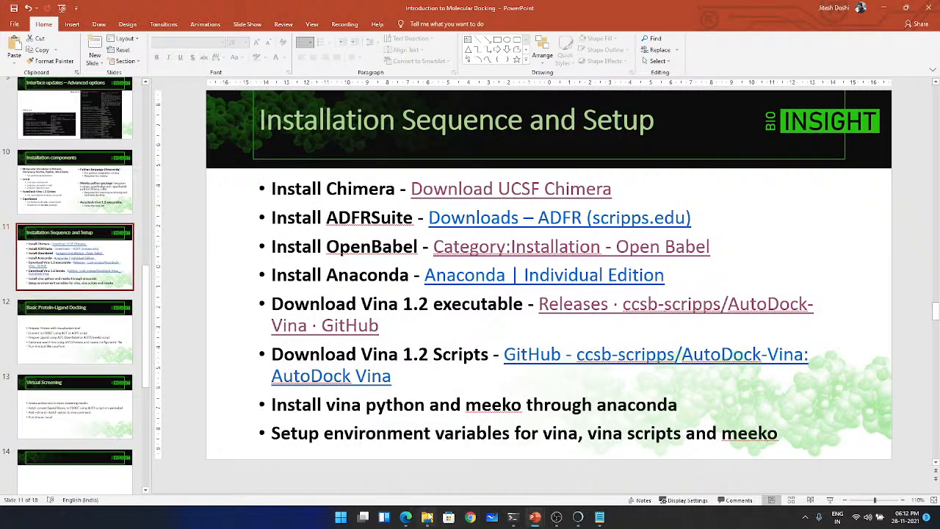
{"action": "left_click", "coordinate": [427, 517]}
{"action": "left_click", "coordinate": [427, 517]}
{"action": "mouse_move", "coordinate": [516, 519]}
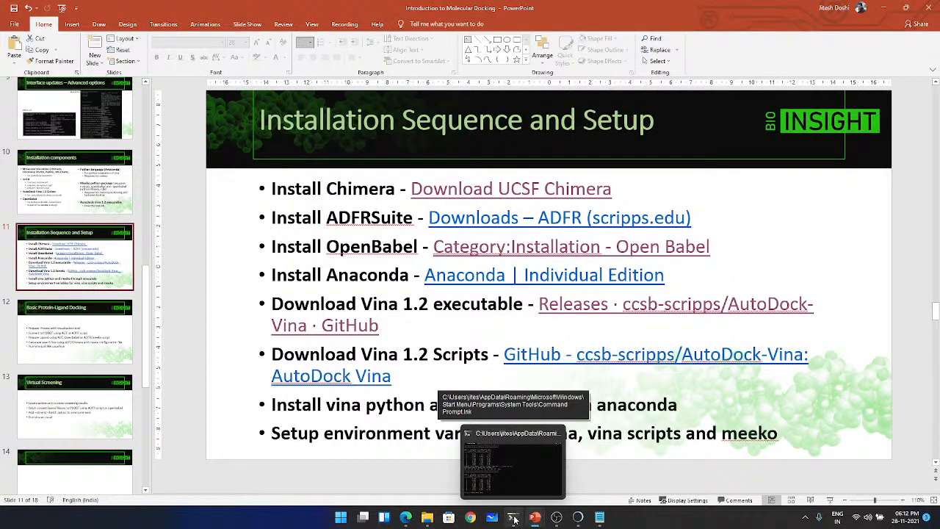
- Return to the Demo folder in File Explorer and select the molecule1 PDBQT file for review
{"action": "left_click", "coordinate": [515, 519]}
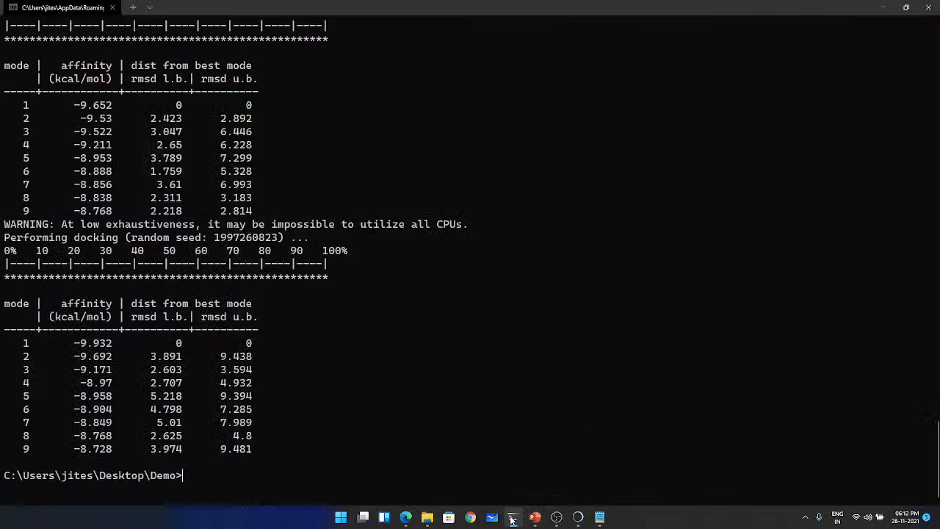
{"action": "left_click", "coordinate": [428, 519]}
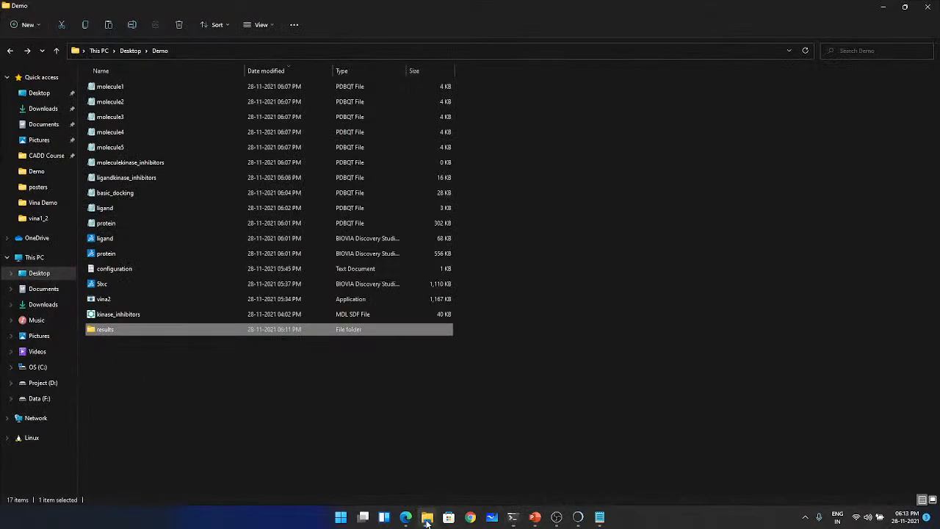
{"action": "left_click", "coordinate": [365, 86]}
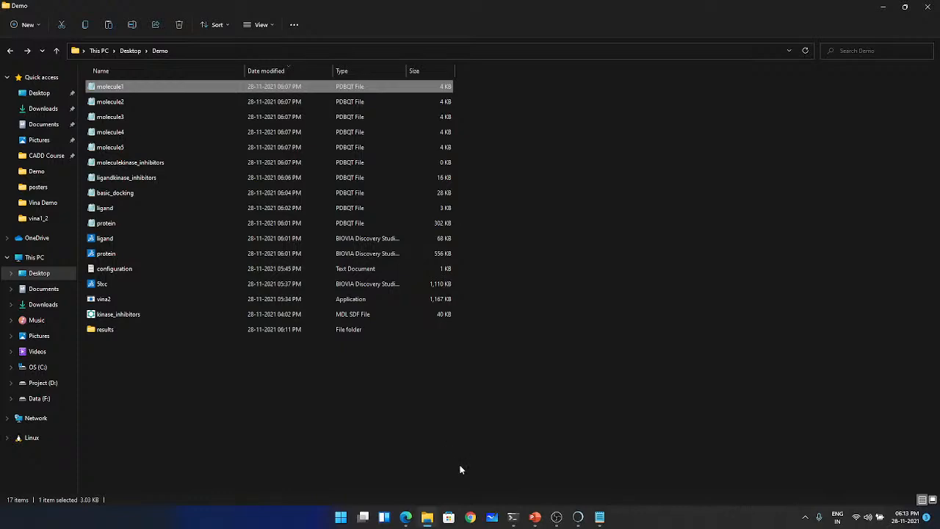
- Recall the obabel conversion of kinase_inhibitors.sdf in the terminal, remove its -m option and run it with output molecule.pdbqt
{"action": "left_click", "coordinate": [513, 517]}
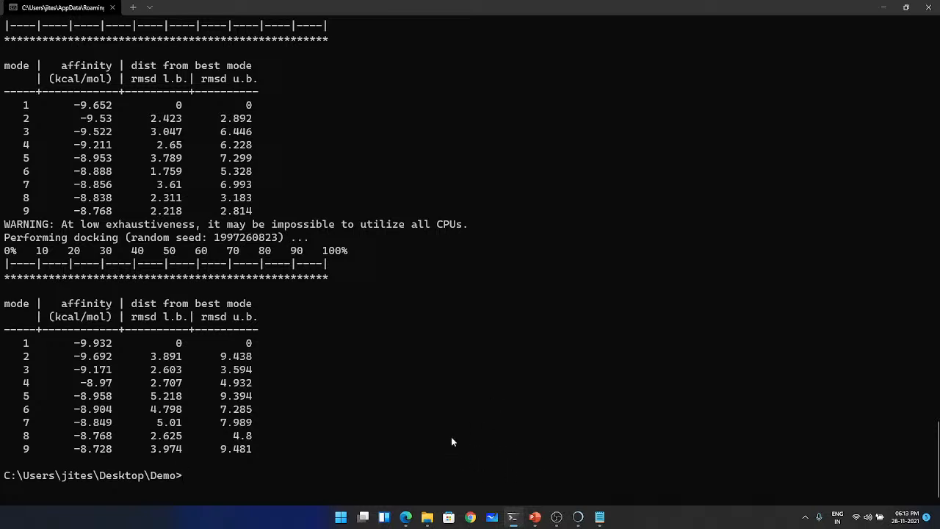
{"action": "type", "text": "vina2.exe --receptor protein.pdbqt --batch molecule*.pdbqt --dir results --config configuration.txt"}
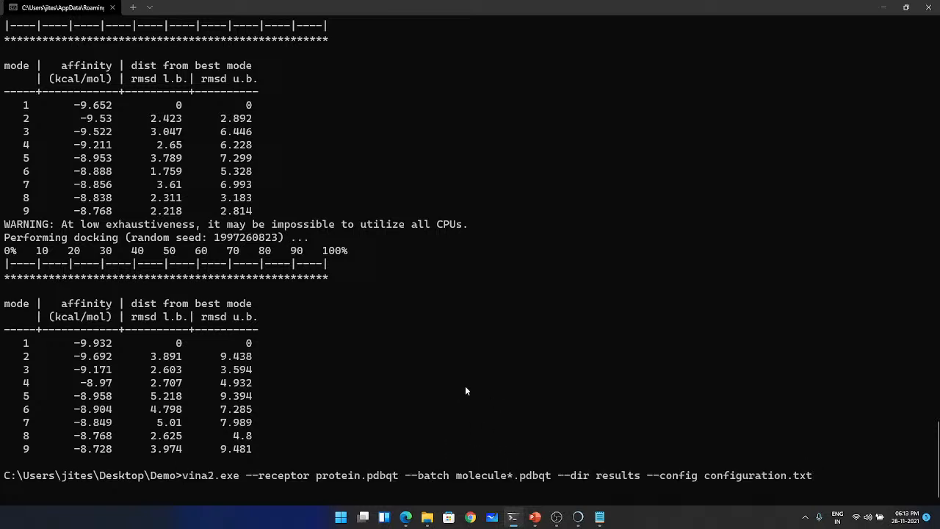
{"action": "key", "text": "Up"}
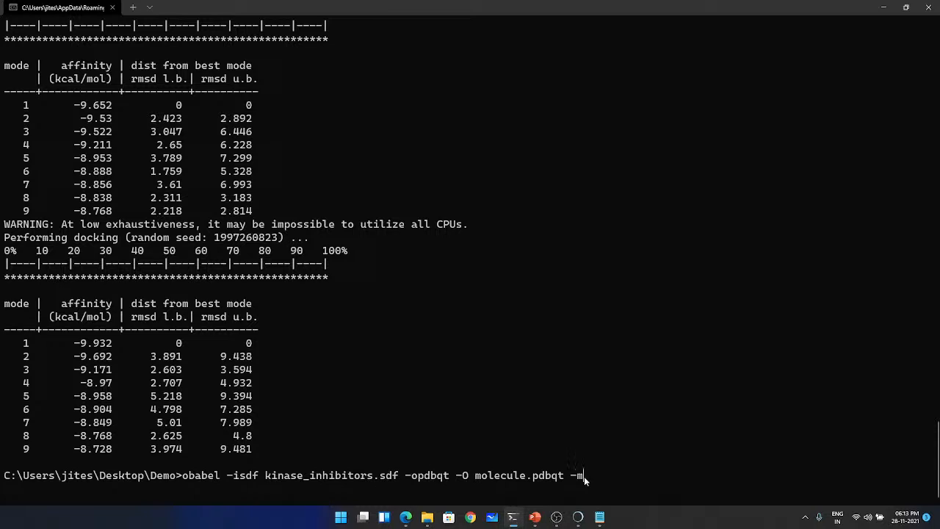
{"action": "key", "text": "BackSpace"}
{"action": "key", "text": "BackSpace"}
{"action": "key", "text": "BackSpace"}
{"action": "key", "text": "Return"}
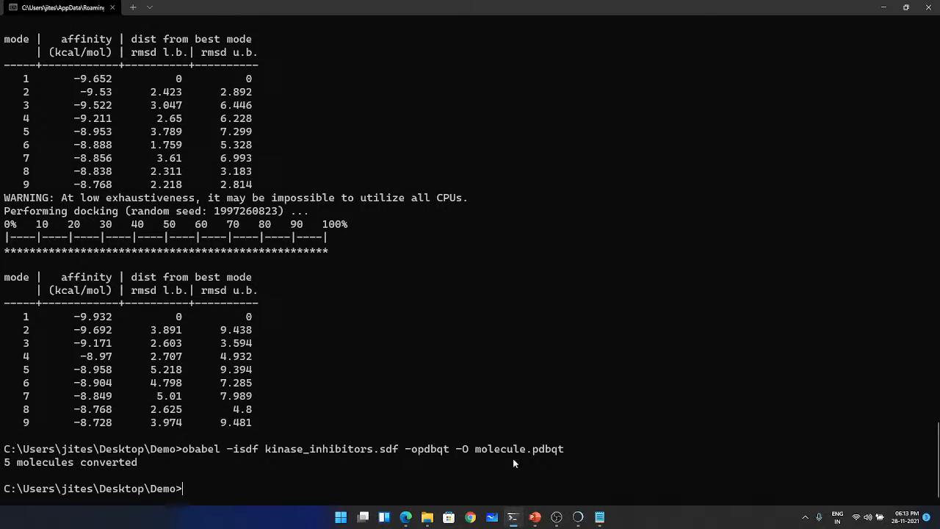
- Recall the vina2.exe batch docking command in the terminal and remove molecule2.pdbqt and molecule3.pdbqt from its --batch list
{"action": "mouse_move", "coordinate": [519, 520]}
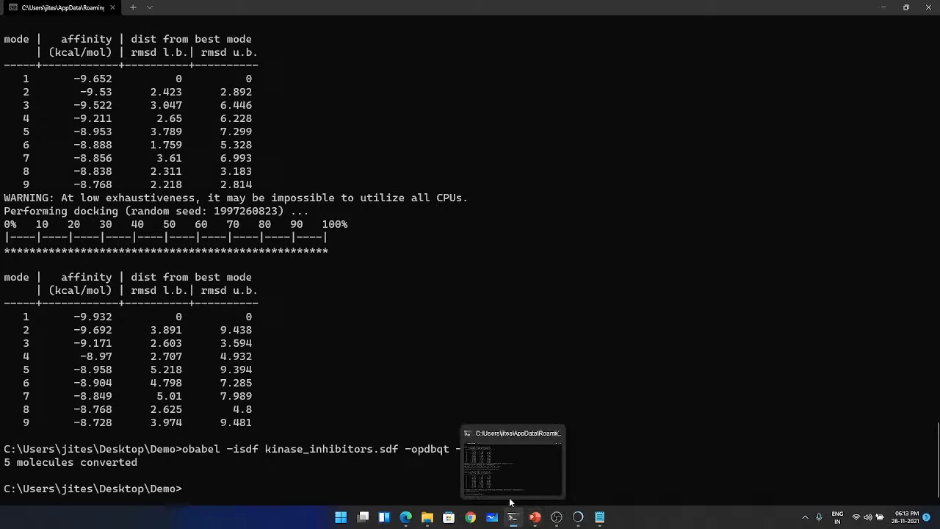
{"action": "type", "text": "vina2.exe --receptor protein.pdbqt --batch molecule1.pdbqt molecule2.pdbqt molecule3.pdbqt --dir results --config configuration.txt"}
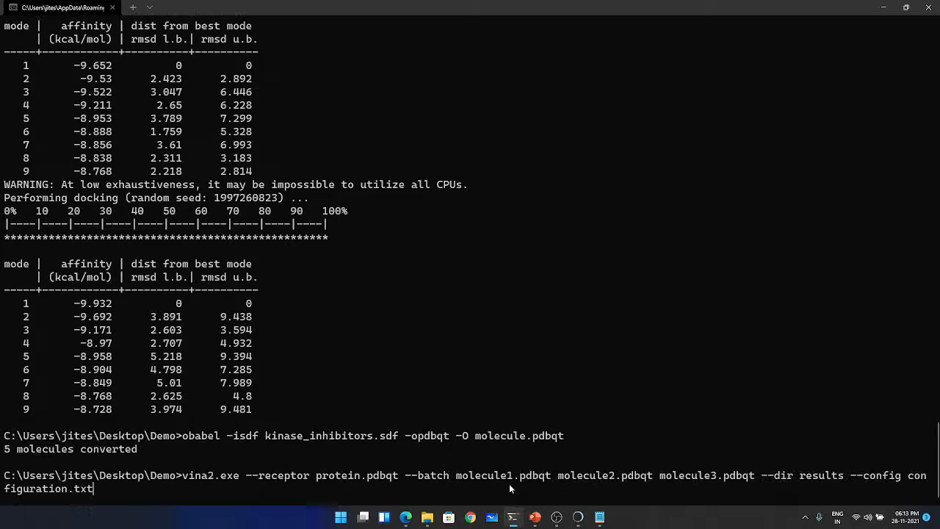
{"action": "key", "text": "Left"}
{"action": "key", "text": "Left"}
{"action": "key", "text": "Left"}
{"action": "key", "text": "Left"}
{"action": "key", "text": "Left"}
{"action": "key", "text": "Left"}
{"action": "key", "text": "Left"}
{"action": "key", "text": "Left"}
{"action": "key", "text": "Left"}
{"action": "key", "text": "Left"}
{"action": "key", "text": "Left"}
{"action": "key", "text": "Left"}
{"action": "key", "text": "Left"}
{"action": "key", "text": "Left"}
{"action": "key", "text": "Left"}
{"action": "key", "text": "BackSpace"}
{"action": "key", "text": "BackSpace"}
{"action": "key", "text": "BackSpace"}
{"action": "key", "text": "BackSpace"}
{"action": "key", "text": "BackSpace"}
{"action": "key", "text": "BackSpace"}
{"action": "key", "text": "BackSpace"}
{"action": "key", "text": "BackSpace"}
{"action": "key", "text": "BackSpace"}
{"action": "key", "text": "BackSpace"}
{"action": "key", "text": "BackSpace"}
{"action": "key", "text": "BackSpace"}
{"action": "key", "text": "BackSpace"}
{"action": "key", "text": "BackSpace"}
{"action": "key", "text": "BackSpace"}
{"action": "key", "text": "BackSpace"}
{"action": "key", "text": "BackSpace"}
{"action": "key", "text": "BackSpace"}
{"action": "key", "text": "BackSpace"}
{"action": "key", "text": "BackSpace"}
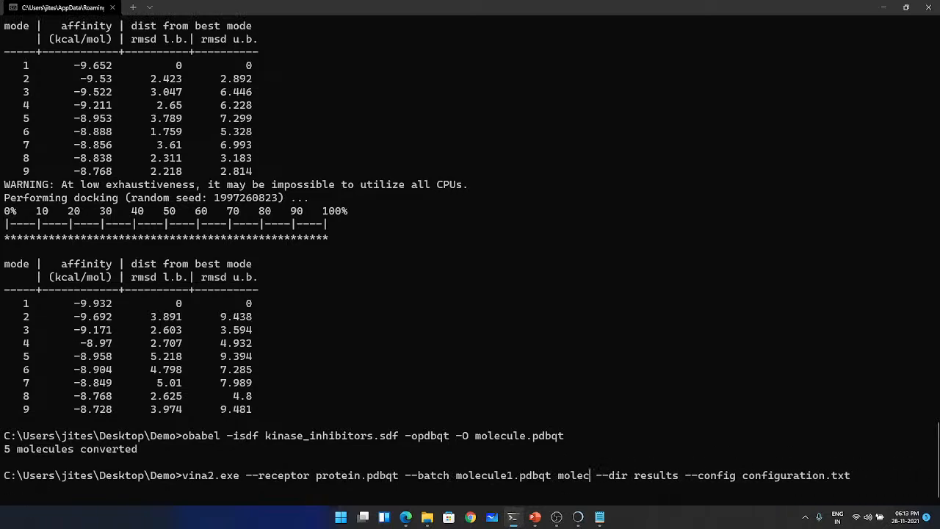
{"action": "key", "text": "BackSpace"}
{"action": "key", "text": "BackSpace"}
- Change the remaining --batch ligand to the combined file molecule.pdbqt and run the docking command
{"action": "key", "text": "Left"}
{"action": "key", "text": "Left"}
{"action": "key", "text": "Left"}
{"action": "key", "text": "Left"}
{"action": "key", "text": "Left"}
{"action": "key", "text": "Left"}
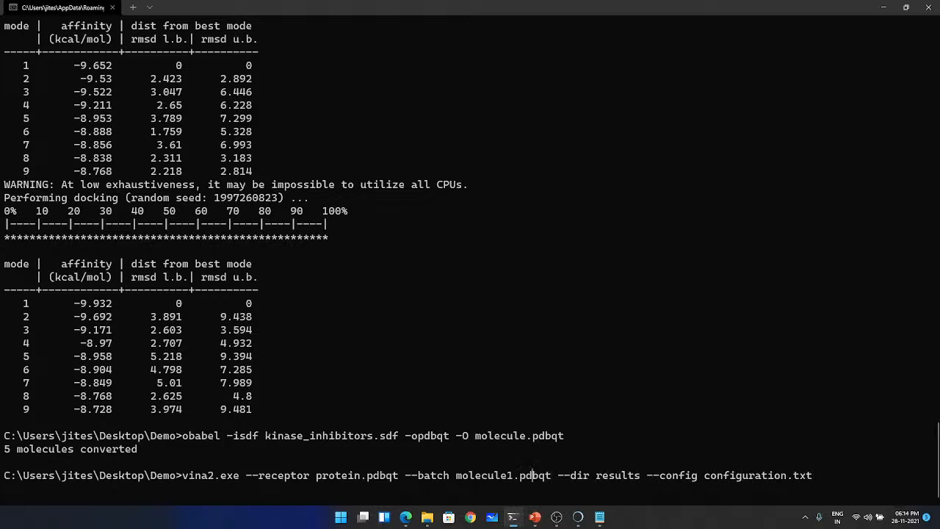
{"action": "key", "text": "BackSpace"}
{"action": "key", "text": "Return"}
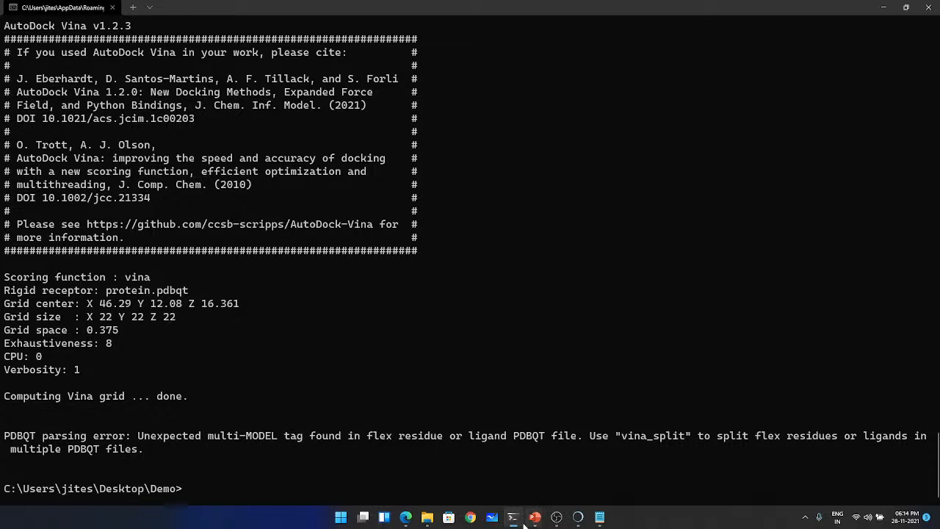
- Check the Installation Sequence and Setup slide in PowerPoint, then return to the Demo folder in File Explorer and clear the file selection
{"action": "left_click", "coordinate": [427, 517]}
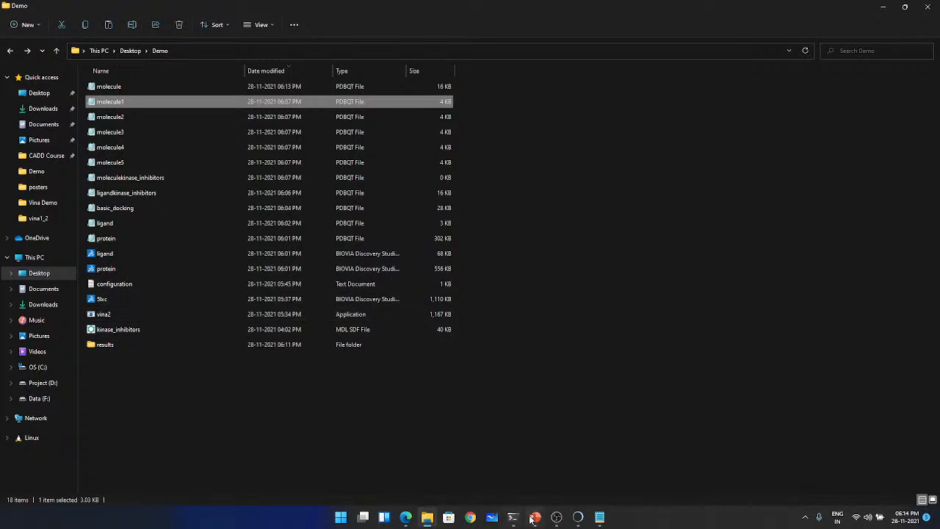
{"action": "left_click", "coordinate": [483, 473]}
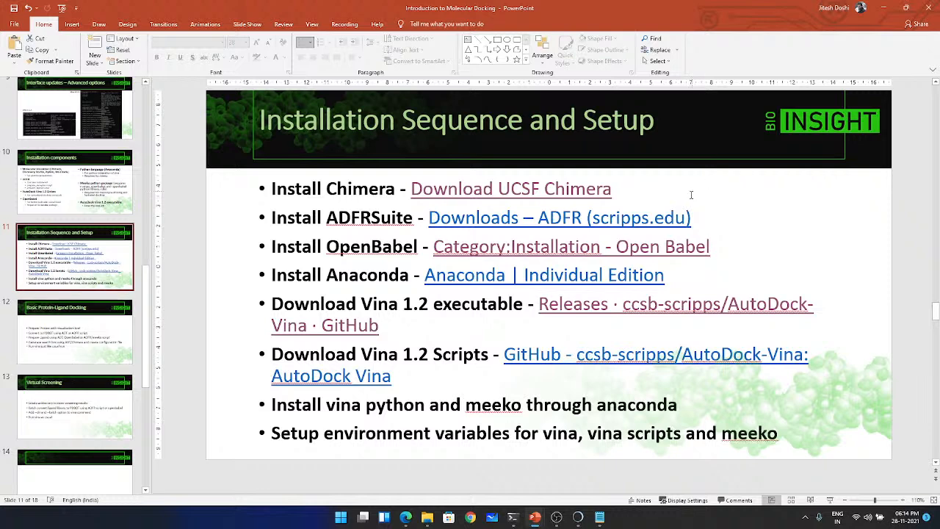
{"action": "scroll", "coordinate": [690, 191], "scroll_direction": "up", "scroll_amount": 1}
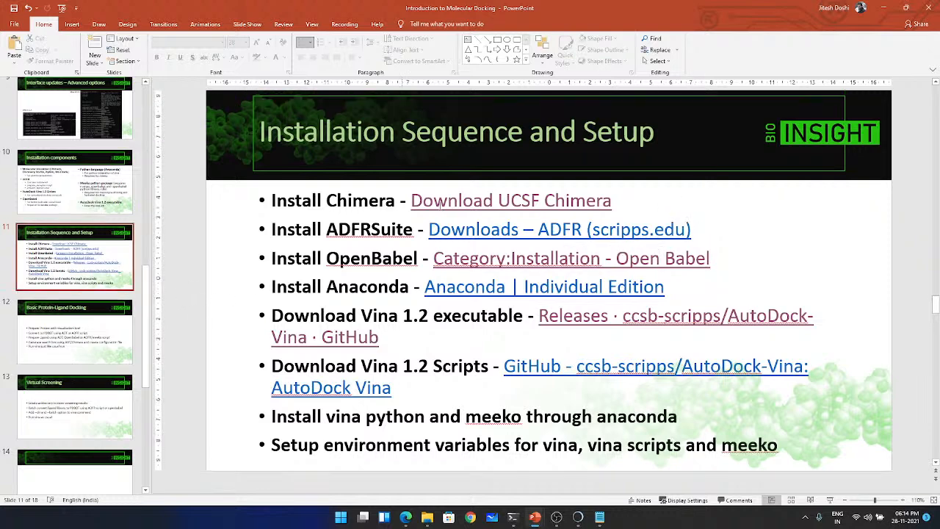
{"action": "left_click", "coordinate": [883, 9]}
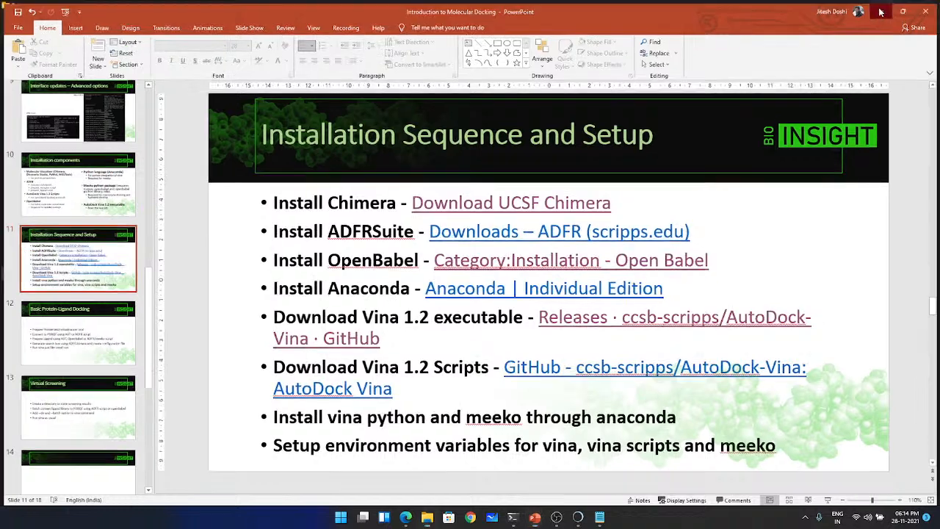
{"action": "left_click", "coordinate": [555, 317]}
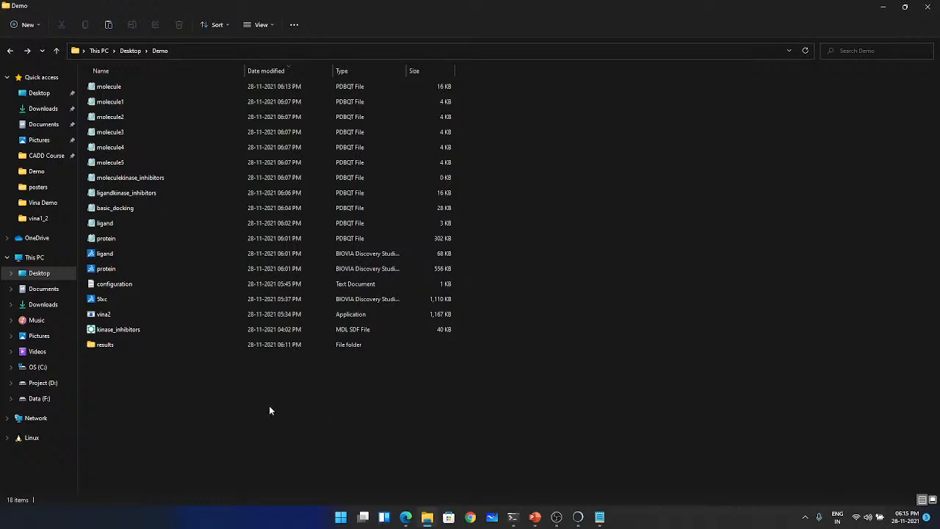
- Switch to Edge and open the main code page of the ccsb-scripps AutoDock-Vina repository on GitHub
{"action": "left_click", "coordinate": [40, 92]}
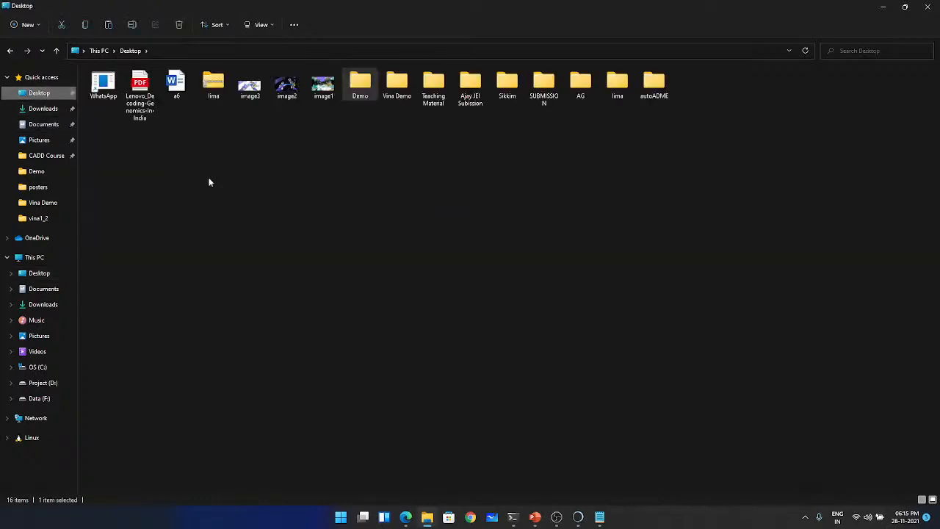
{"action": "mouse_move", "coordinate": [405, 518]}
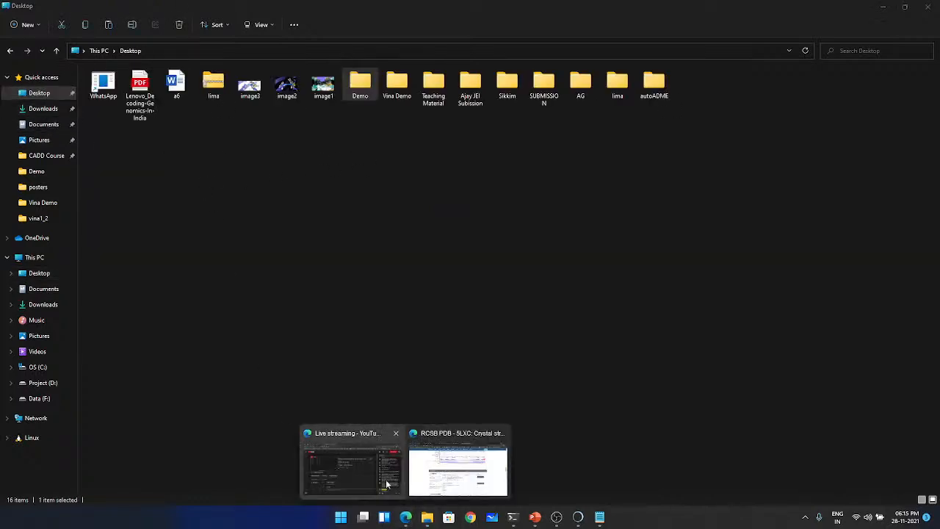
{"action": "left_click", "coordinate": [436, 470]}
{"action": "left_click", "coordinate": [73, 7]}
{"action": "left_click", "coordinate": [279, 7]}
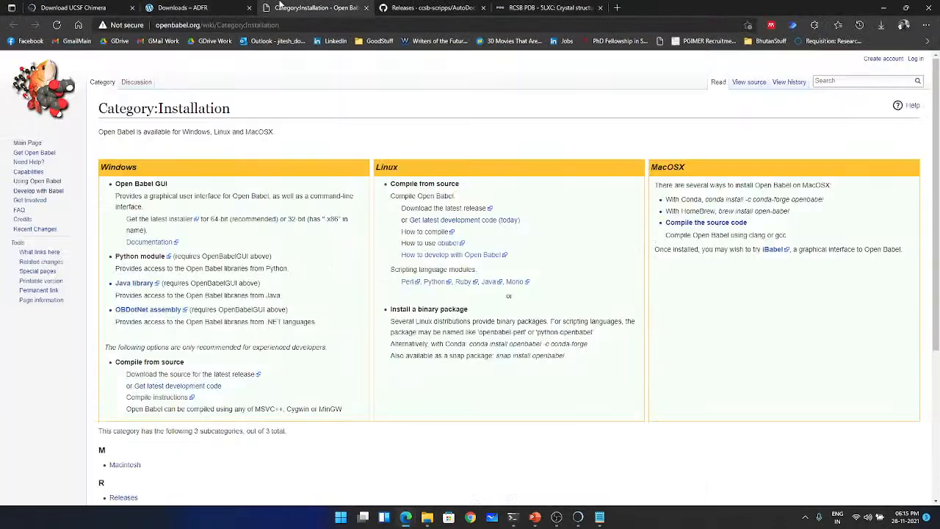
{"action": "left_click", "coordinate": [432, 8]}
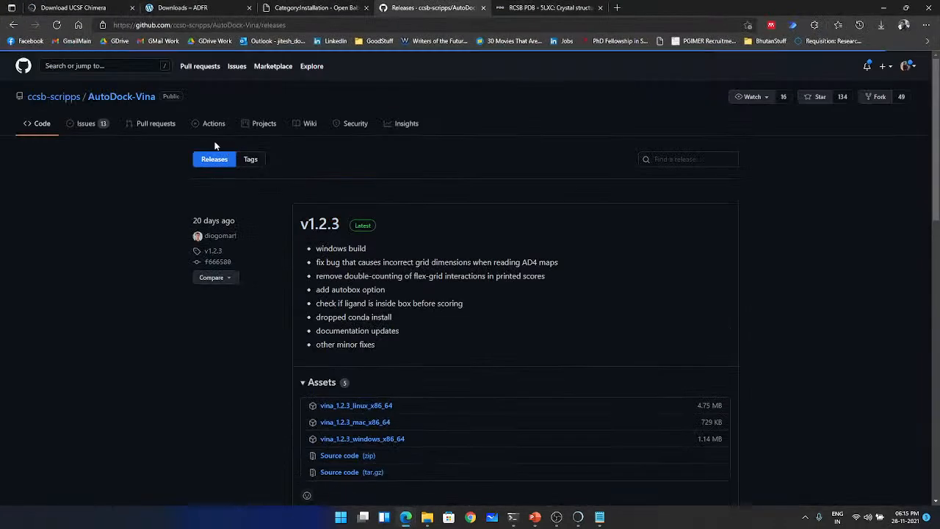
{"action": "left_click", "coordinate": [89, 125]}
{"action": "left_click", "coordinate": [44, 125]}
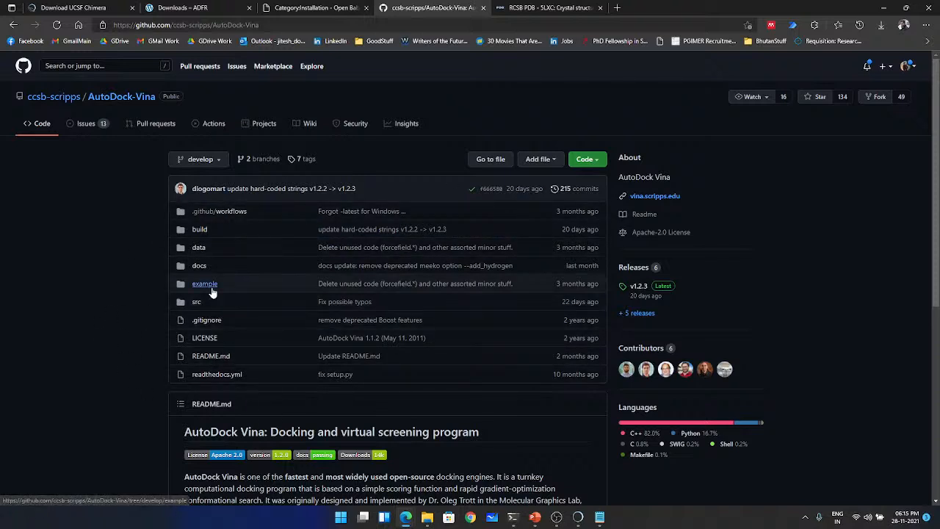
- Download the AutoDock-Vina repository as a ZIP and save it as AutoDock-Vina-develop in the Demo folder
{"action": "left_click", "coordinate": [589, 160]}
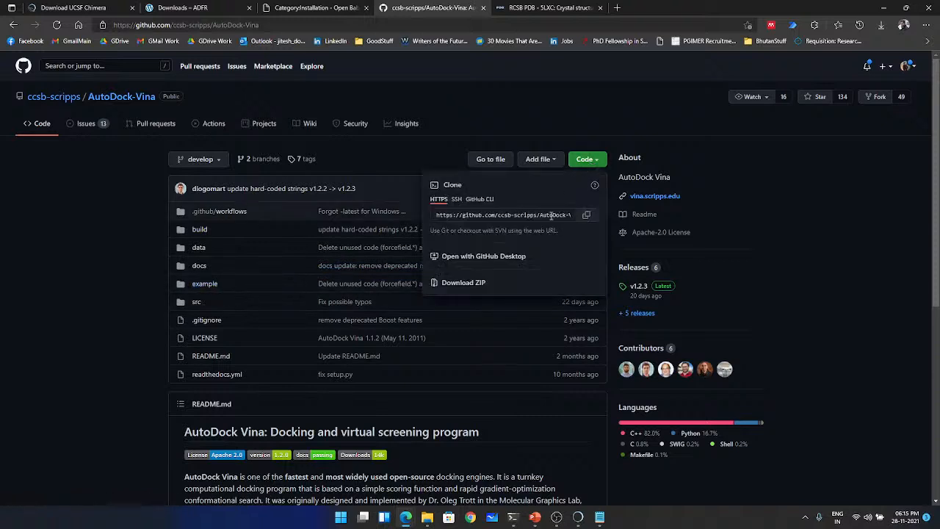
{"action": "left_click", "coordinate": [466, 288]}
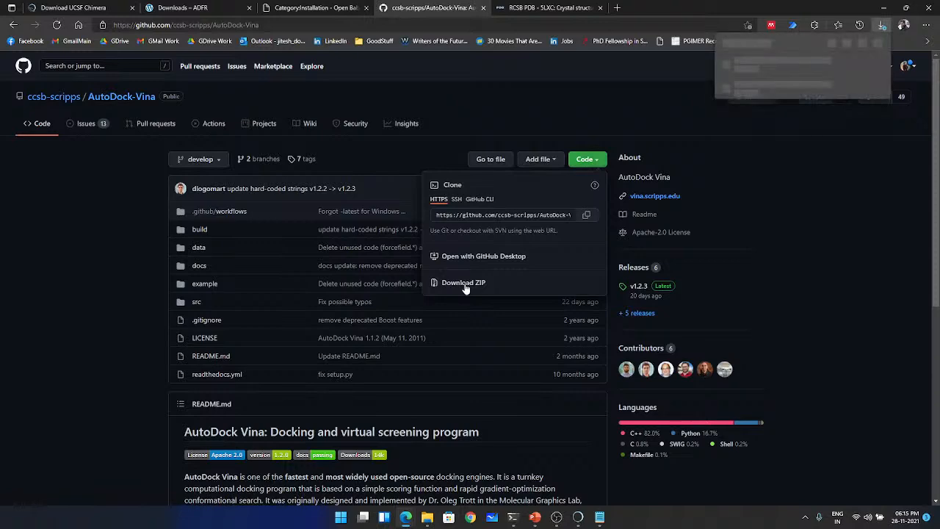
{"action": "left_click", "coordinate": [818, 76]}
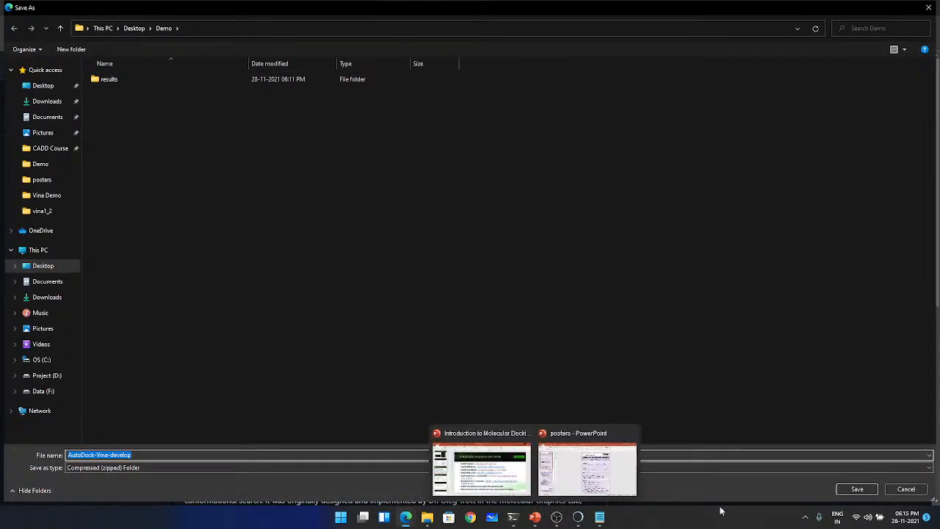
{"action": "left_click", "coordinate": [856, 491]}
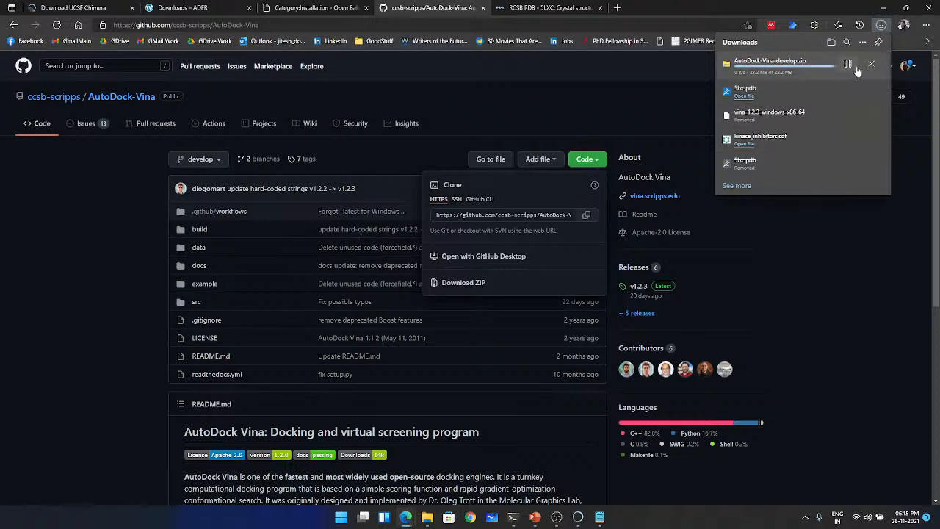
- Show the downloaded AutoDock-Vina-develop archive in its folder and extract it directly into the Demo folder
{"action": "left_click", "coordinate": [847, 63]}
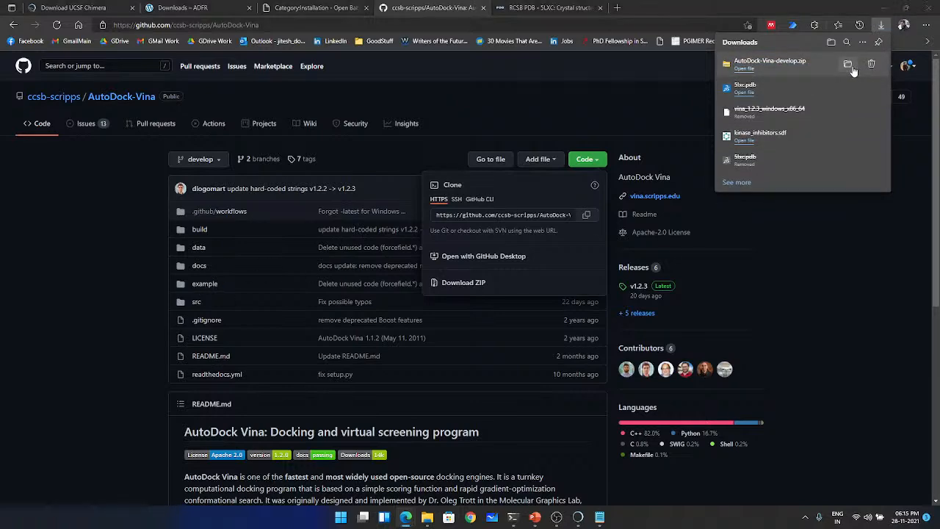
{"action": "right_click", "coordinate": [383, 195]}
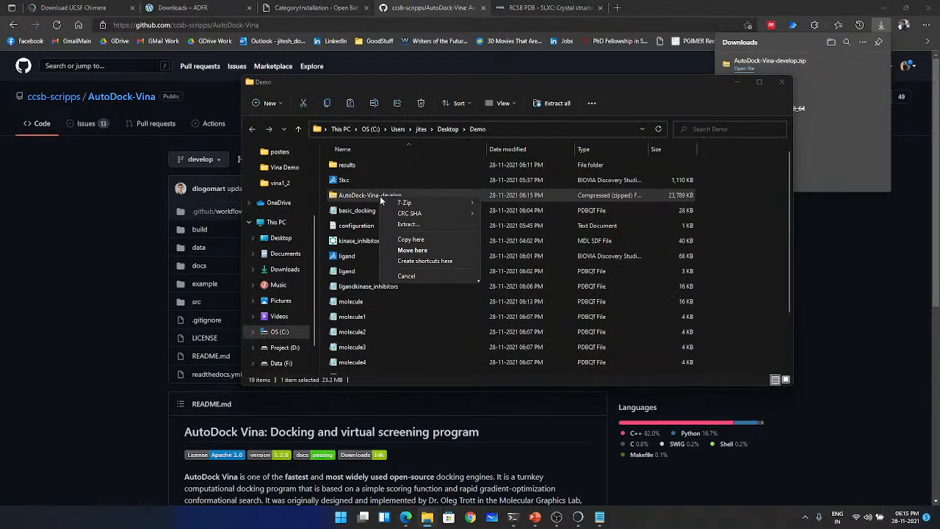
{"action": "left_click", "coordinate": [372, 199]}
{"action": "right_click", "coordinate": [373, 200]}
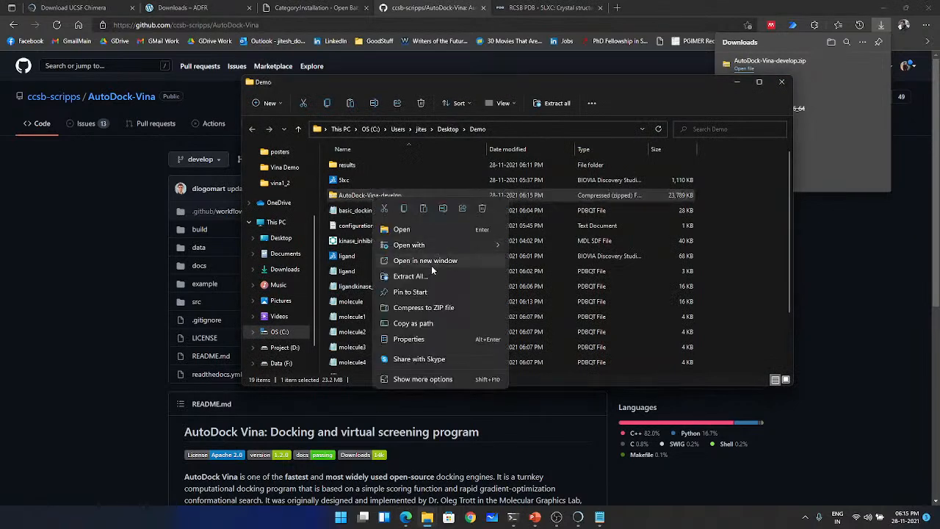
{"action": "left_click", "coordinate": [409, 276]}
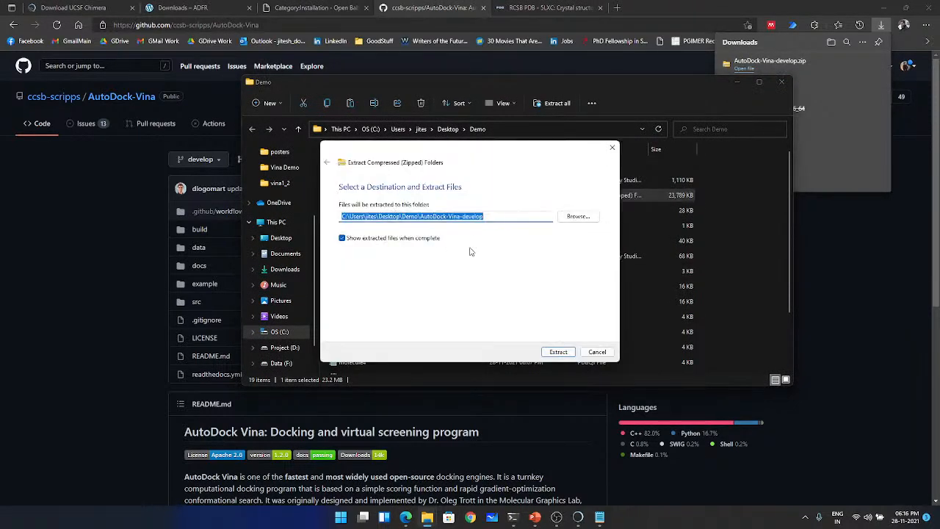
{"action": "left_click", "coordinate": [423, 216]}
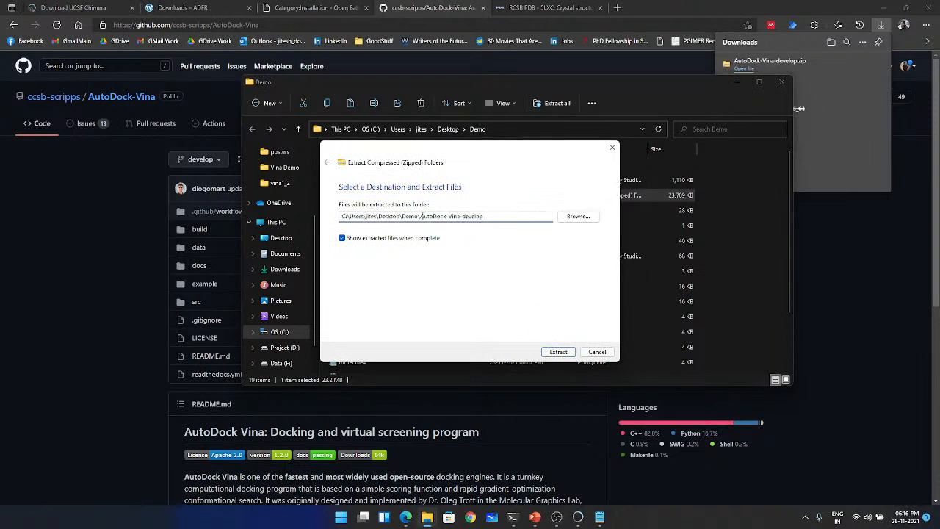
{"action": "left_click_drag", "start_coordinate": [421, 216], "coordinate": [497, 216]}
{"action": "key", "text": "BackSpace"}
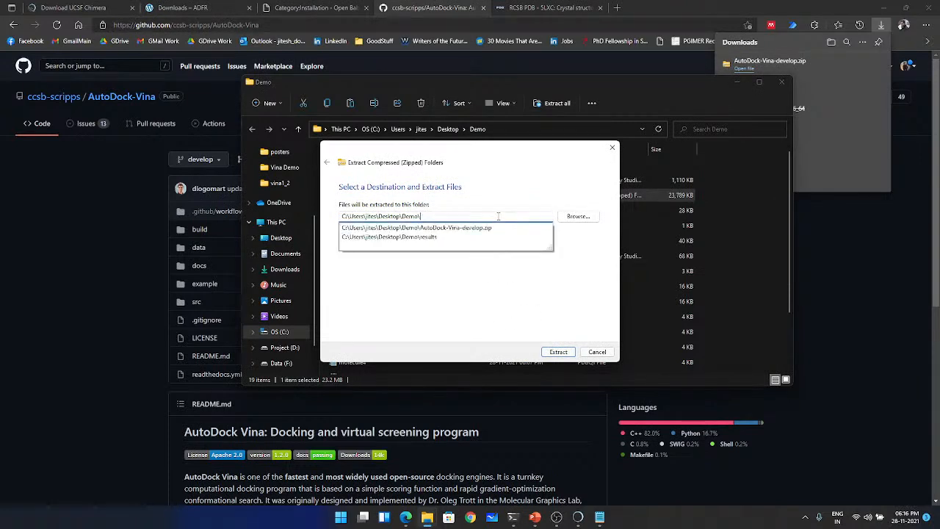
{"action": "left_click", "coordinate": [560, 352]}
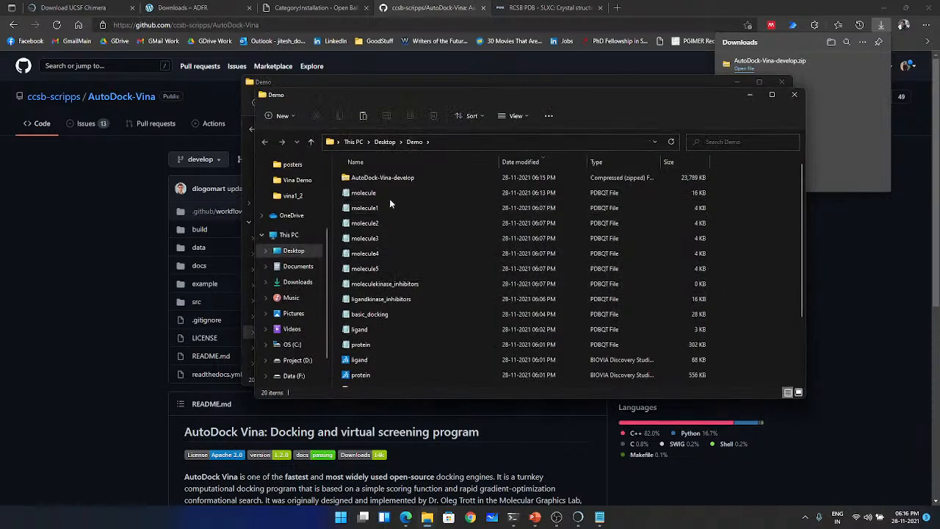
- Open example\autodock_scripts inside the extracted AutoDock-Vina-develop folder and copy all of its Python scripts
{"action": "scroll", "coordinate": [393, 279], "scroll_direction": "down", "scroll_amount": 2}
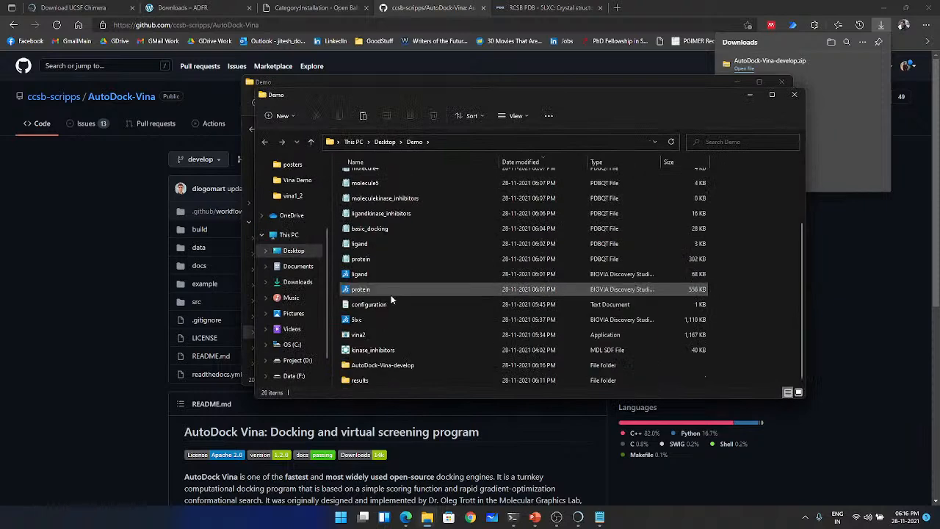
{"action": "left_click", "coordinate": [408, 367]}
{"action": "double_click", "coordinate": [408, 368]}
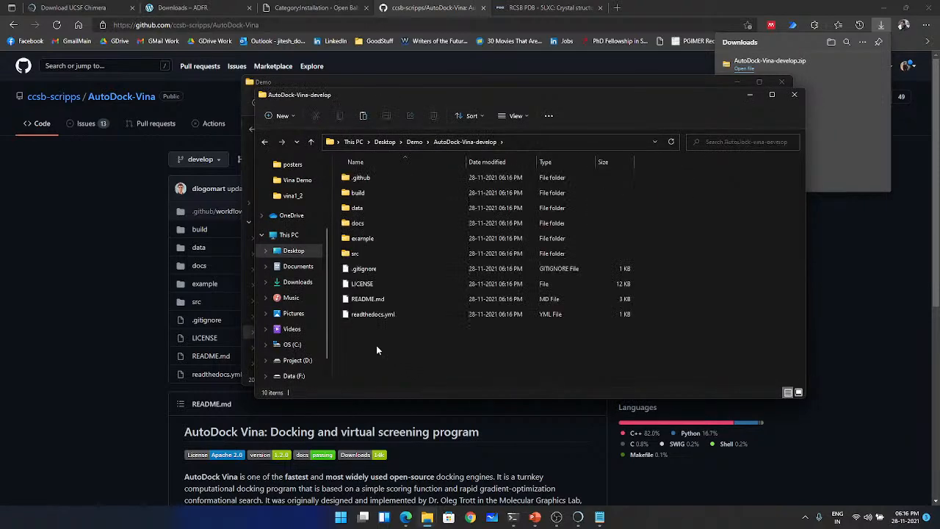
{"action": "double_click", "coordinate": [370, 239]}
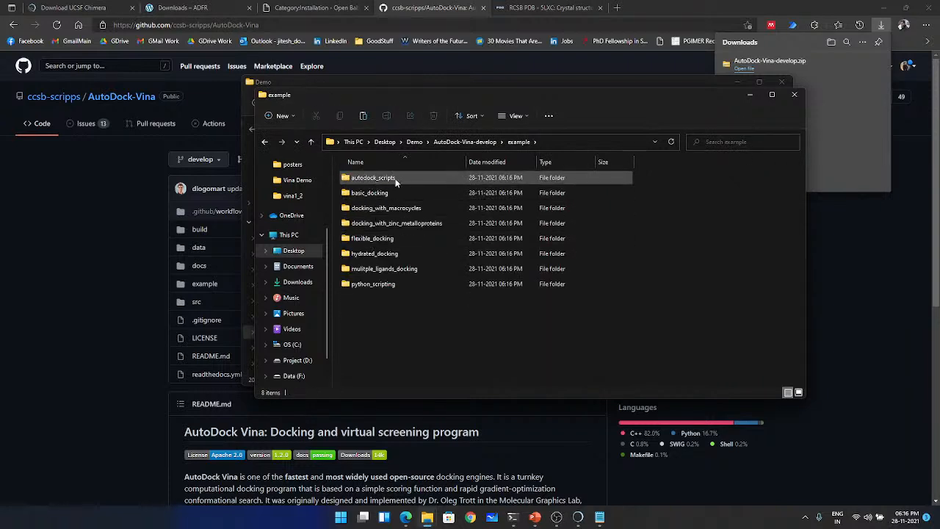
{"action": "double_click", "coordinate": [395, 178]}
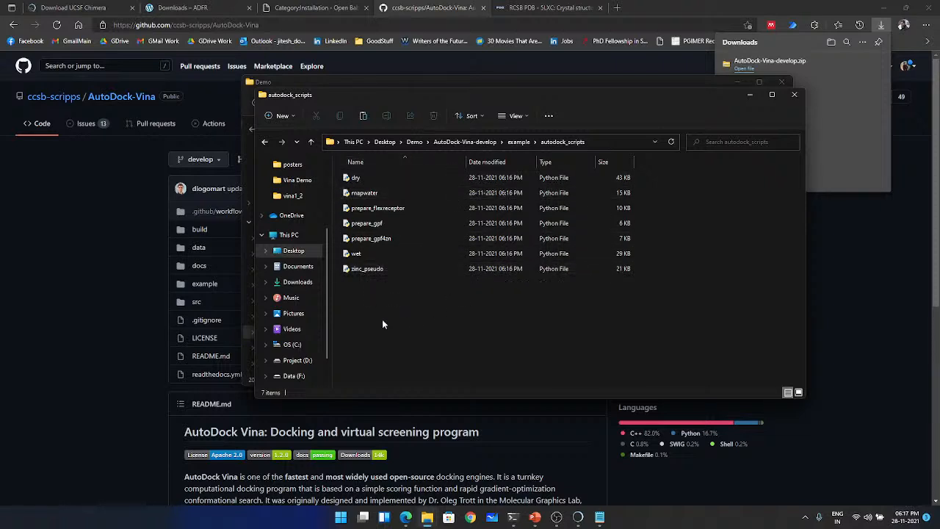
{"action": "left_click_drag", "start_coordinate": [402, 313], "coordinate": [427, 175]}
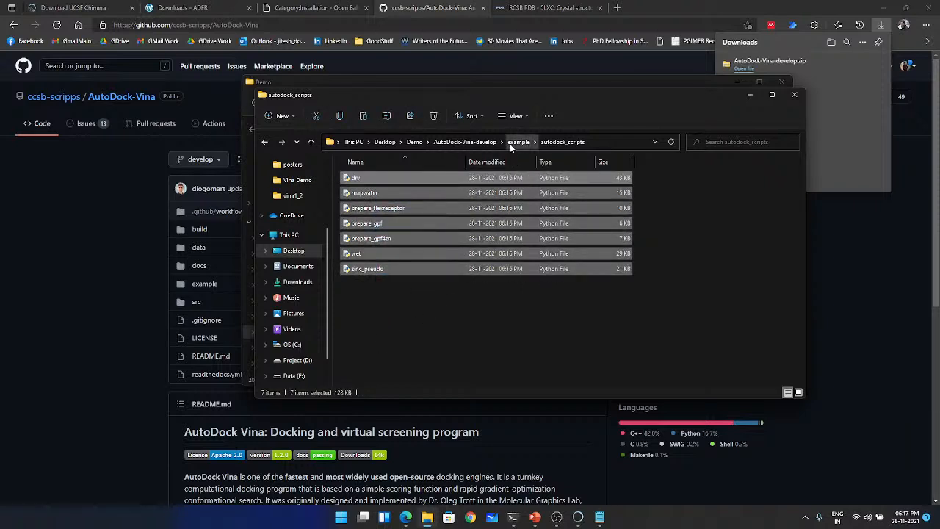
- Return to the Demo folder and create a new folder named Flexible
{"action": "left_click", "coordinate": [415, 141]}
{"action": "scroll", "coordinate": [455, 274], "scroll_direction": "up", "scroll_amount": 2}
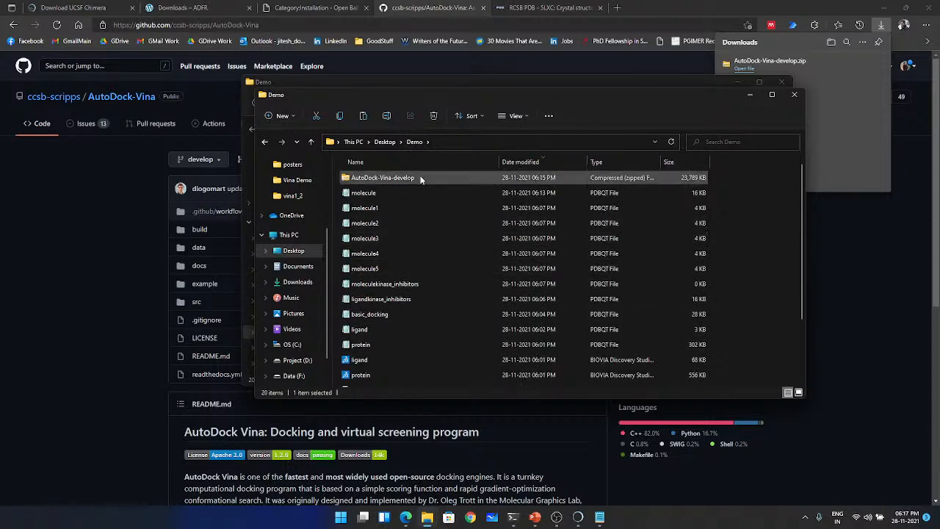
{"action": "left_click", "coordinate": [279, 115]}
{"action": "left_click", "coordinate": [284, 139]}
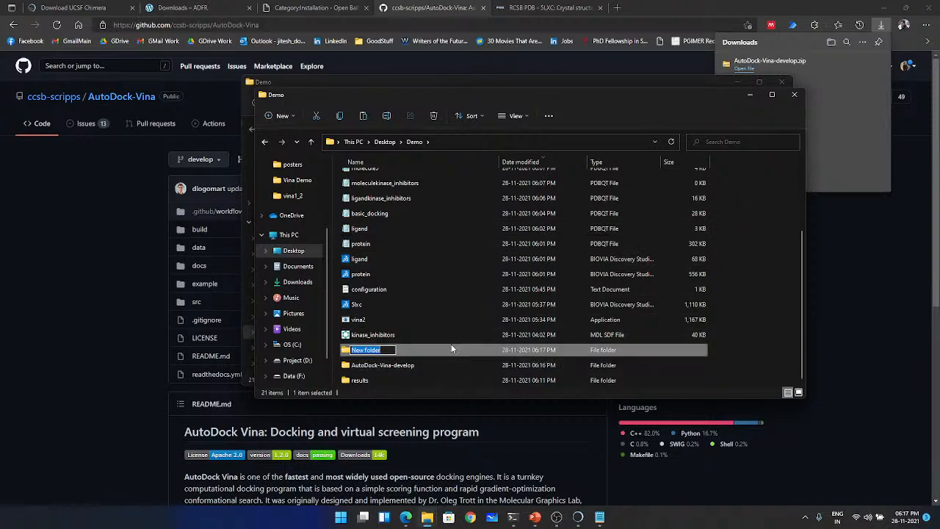
{"action": "type", "text": "Flexible"}
{"action": "key", "text": "Return"}
- Open the Flexible folder and paste the copied AutoDock Python scripts into it
{"action": "double_click", "coordinate": [452, 349]}
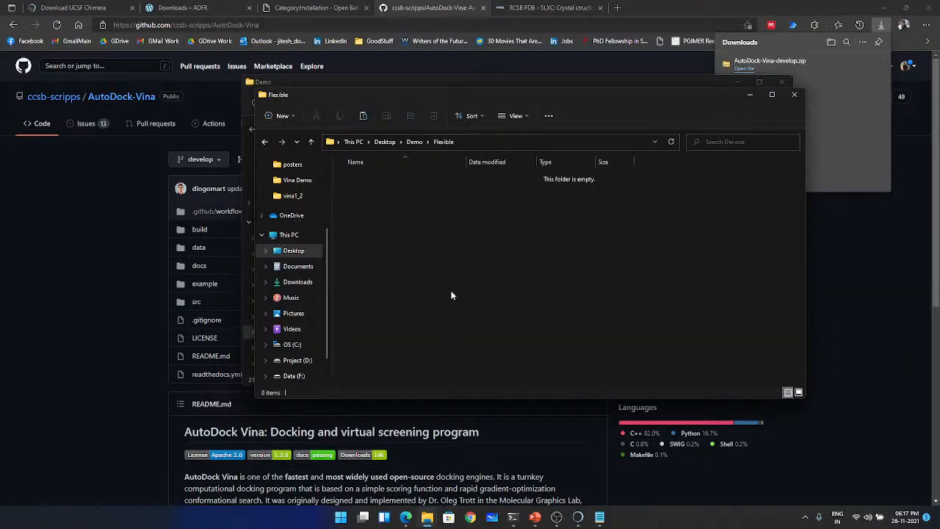
{"action": "key", "text": "ctrl+v"}
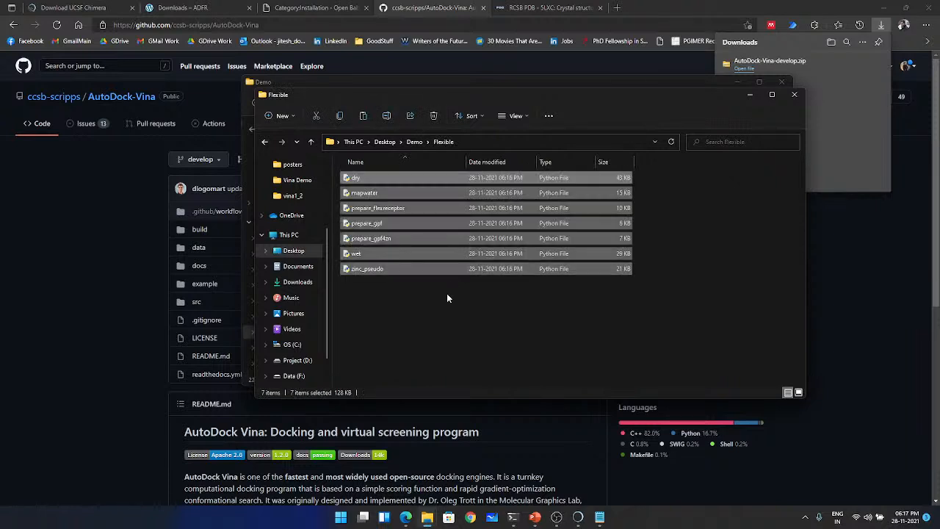
{"action": "left_click", "coordinate": [418, 329]}
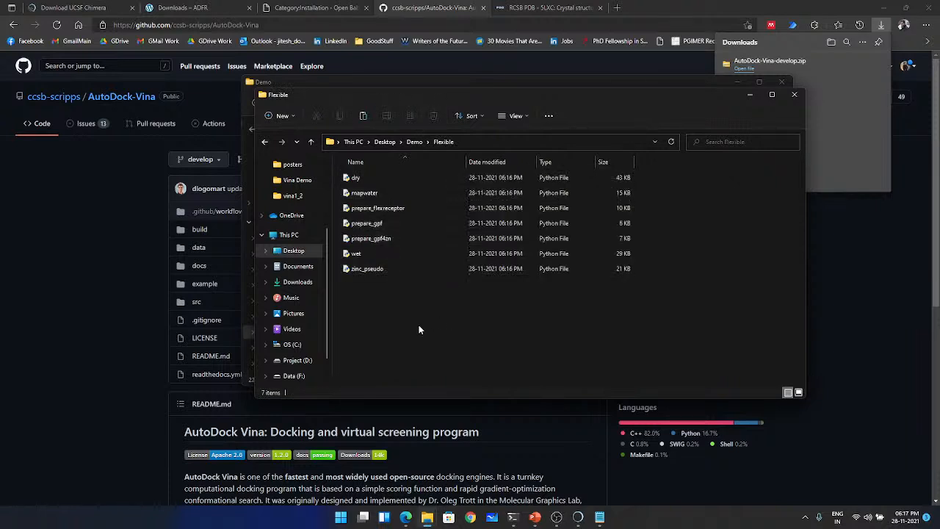
- Go back to the Demo folder and copy the protein and ligand PDBQT files together with the configuration text file
{"action": "left_click", "coordinate": [263, 142]}
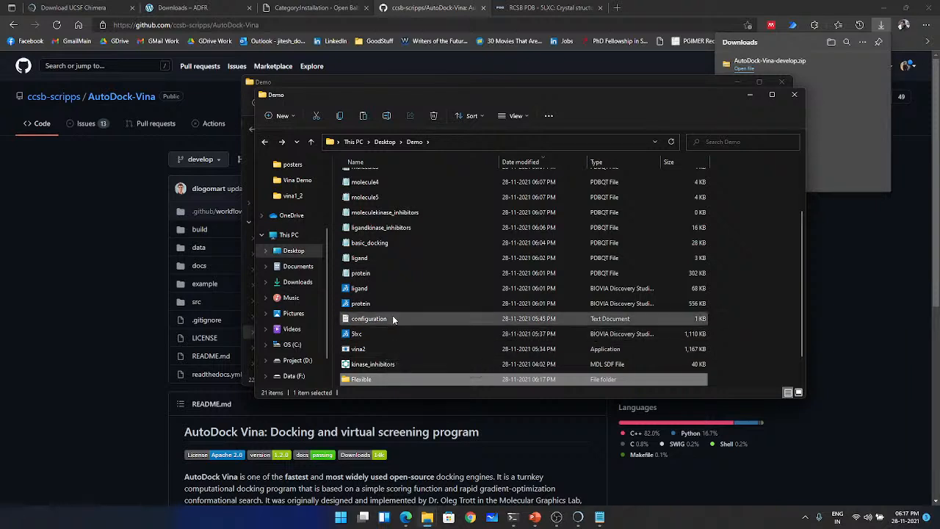
{"action": "left_click", "coordinate": [376, 277]}
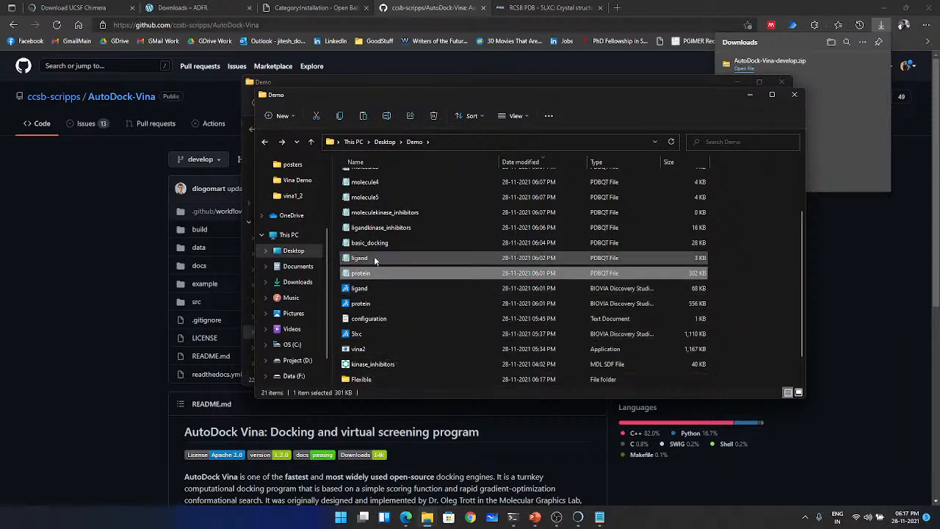
{"action": "left_click", "coordinate": [374, 258], "text": "ctrl"}
{"action": "scroll", "coordinate": [376, 259], "scroll_direction": "up", "scroll_amount": 2}
{"action": "scroll", "coordinate": [377, 262], "scroll_direction": "down", "scroll_amount": 2}
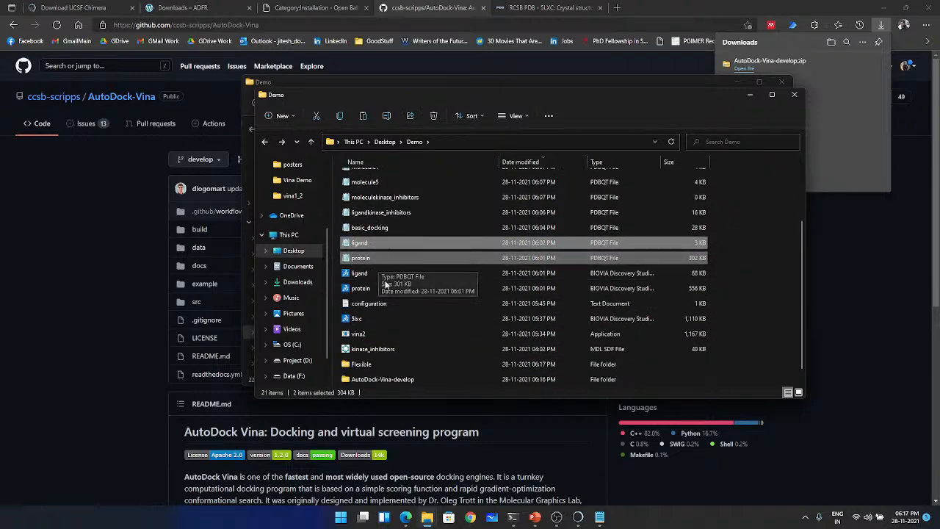
{"action": "left_click", "coordinate": [405, 311], "text": "ctrl"}
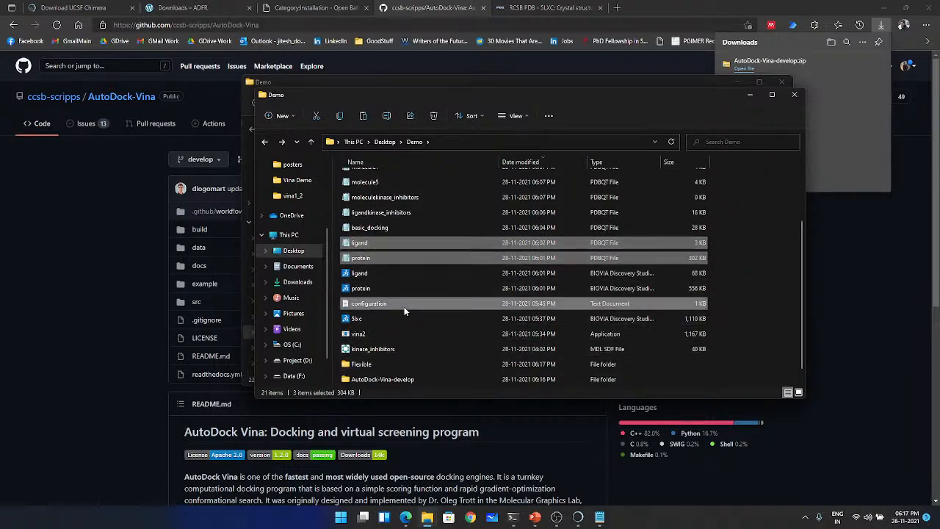
{"action": "scroll", "coordinate": [403, 309], "scroll_direction": "up", "scroll_amount": 2}
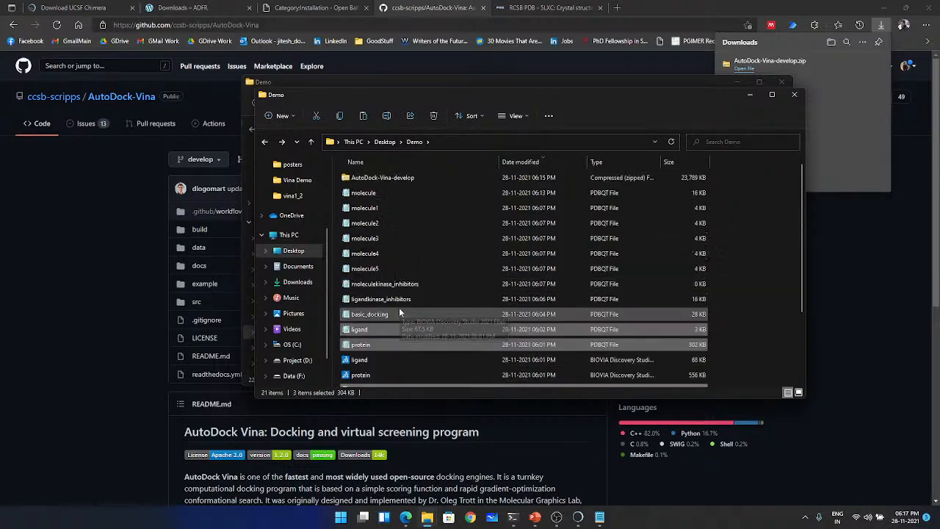
{"action": "scroll", "coordinate": [398, 266], "scroll_direction": "down", "scroll_amount": 3}
- Paste the copied protein, ligand and configuration files into the Flexible folder and maximize its window
{"action": "double_click", "coordinate": [376, 351]}
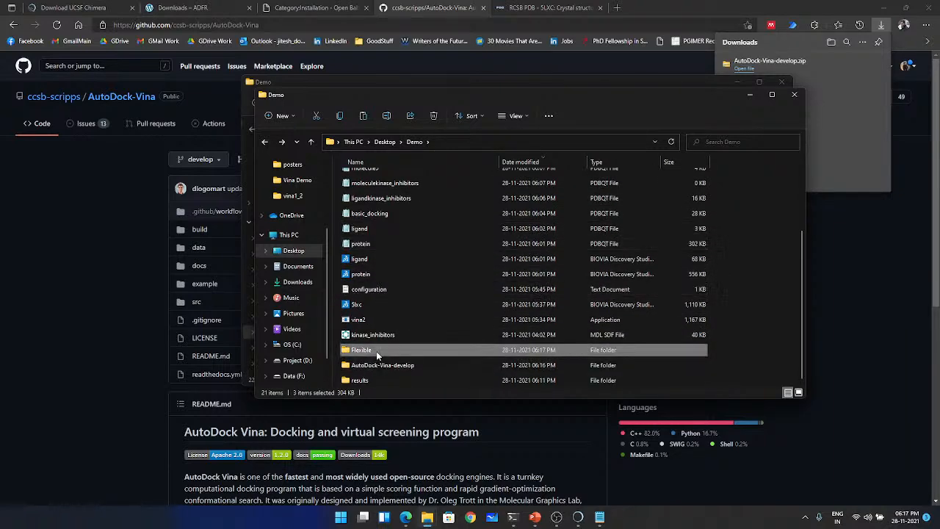
{"action": "key", "text": "ctrl+v"}
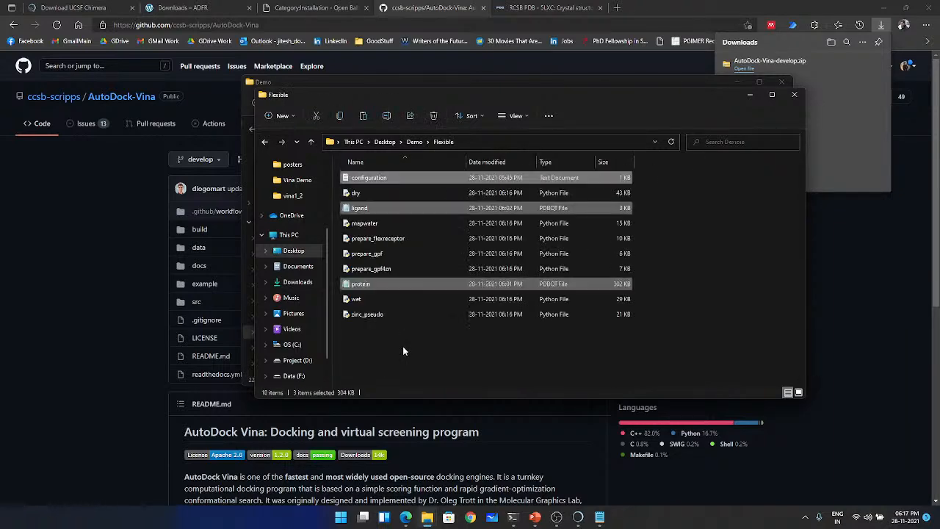
{"action": "left_click", "coordinate": [397, 336]}
{"action": "double_click", "coordinate": [458, 98]}
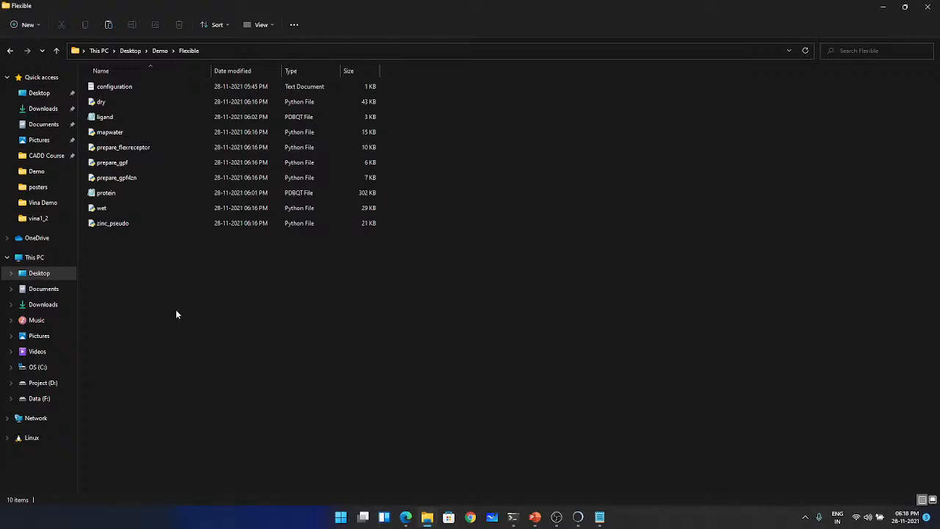
{"action": "mouse_move", "coordinate": [578, 519]}
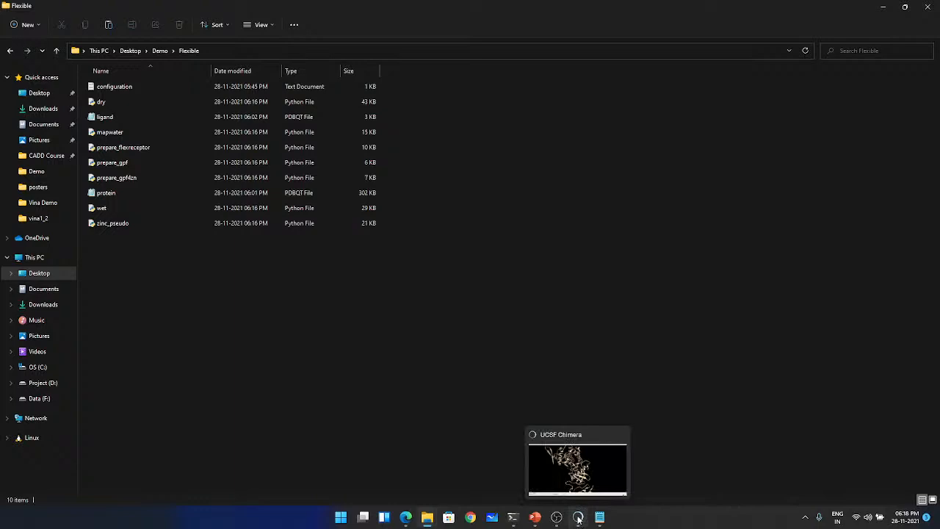
- Switch to UCSF Chimera and examine the ligand's binding pocket up close, identifying the protein residues around it
{"action": "left_click", "coordinate": [578, 518]}
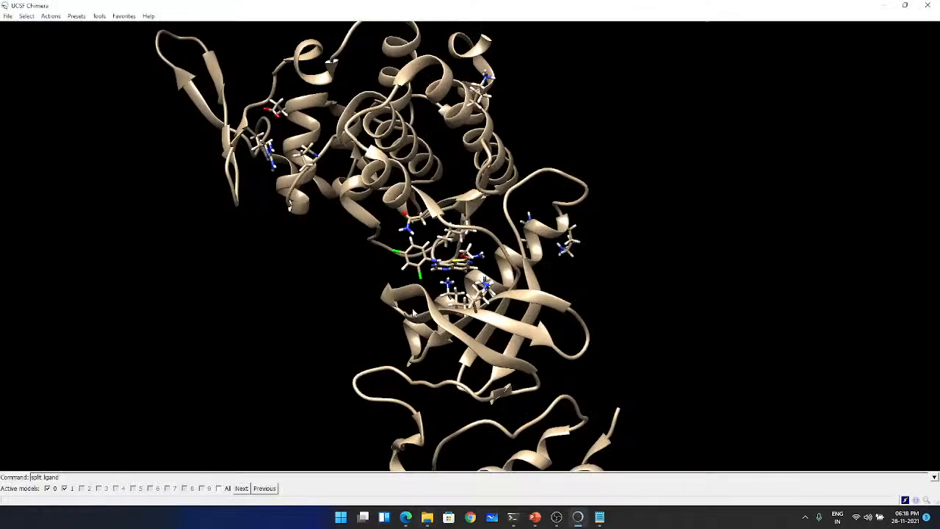
{"action": "left_click_drag", "start_coordinate": [413, 310], "coordinate": [506, 291]}
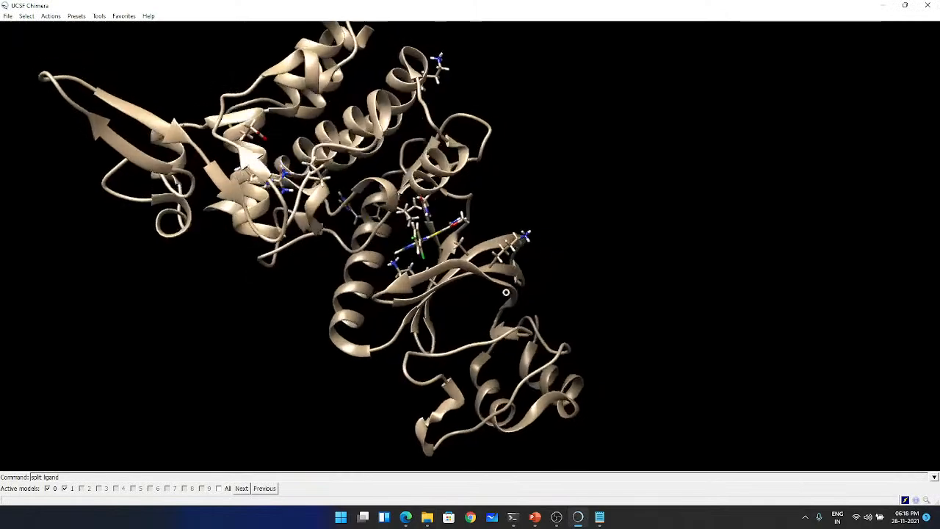
{"action": "scroll", "coordinate": [441, 235], "scroll_direction": "down", "scroll_amount": 3}
{"action": "scroll", "coordinate": [442, 235], "scroll_direction": "up", "scroll_amount": 6}
{"action": "scroll", "coordinate": [442, 235], "scroll_direction": "up", "scroll_amount": 3}
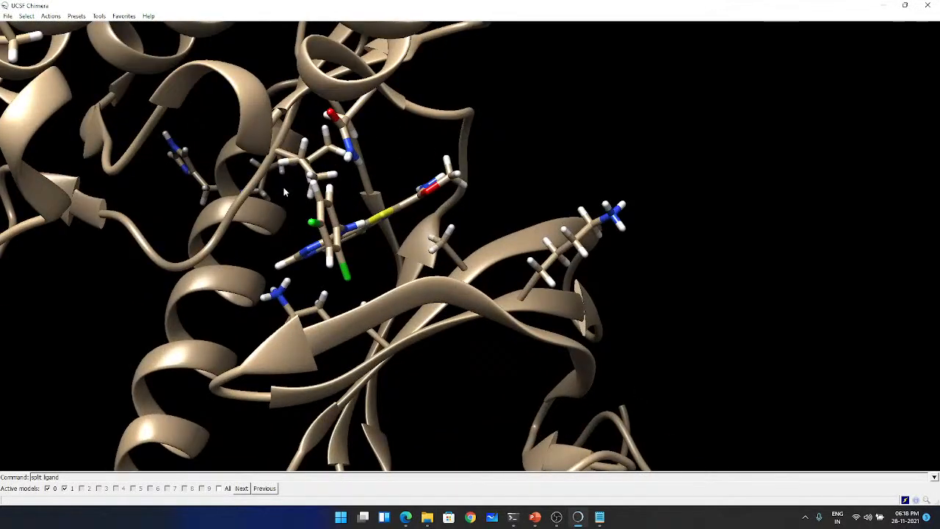
{"action": "left_click_drag", "start_coordinate": [285, 193], "coordinate": [493, 269]}
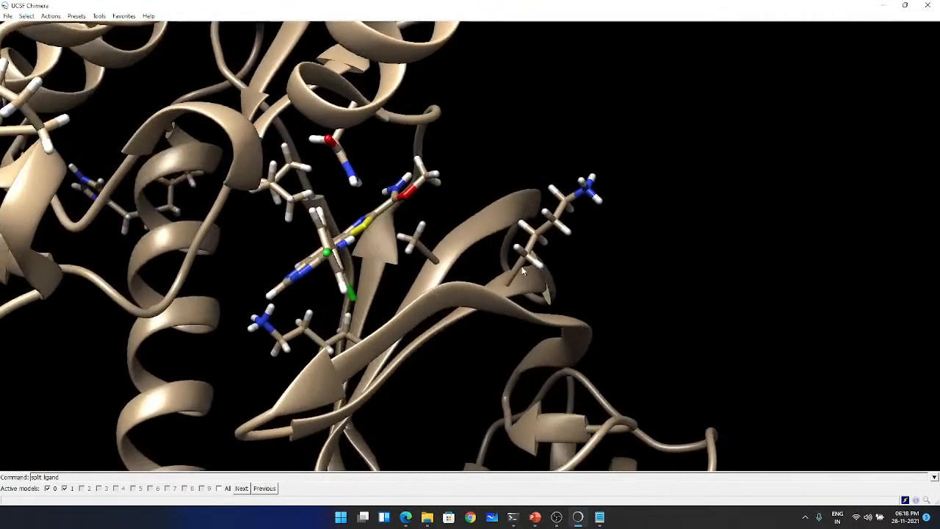
{"action": "mouse_move", "coordinate": [520, 269]}
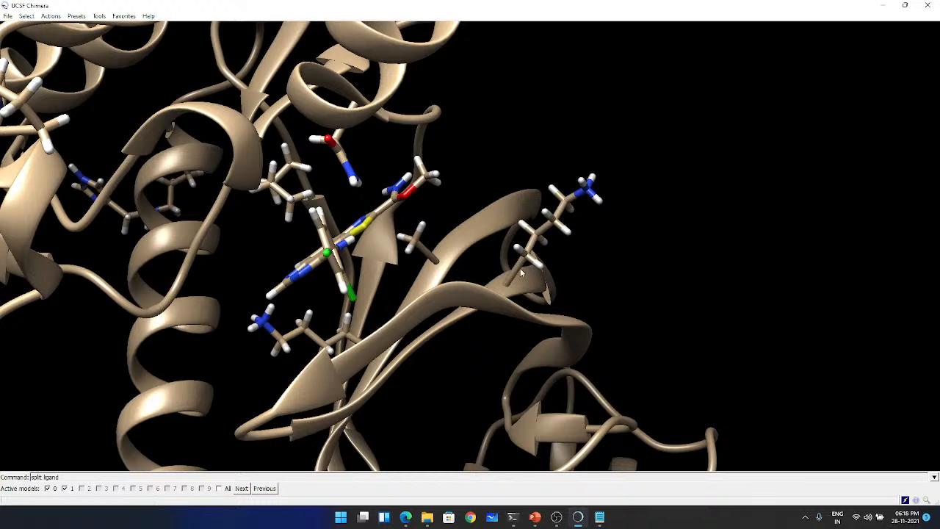
{"action": "left_click_drag", "start_coordinate": [361, 297], "coordinate": [380, 313]}
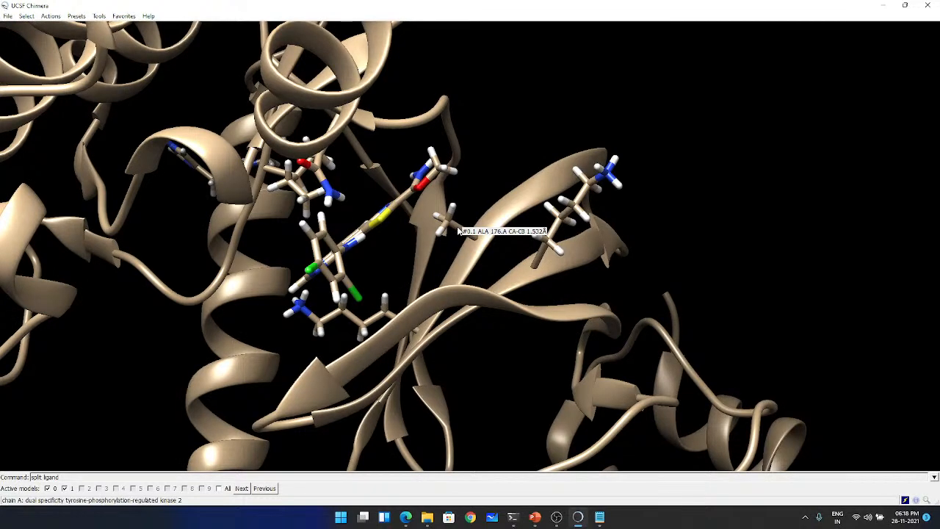
{"action": "left_click_drag", "start_coordinate": [455, 225], "coordinate": [439, 114]}
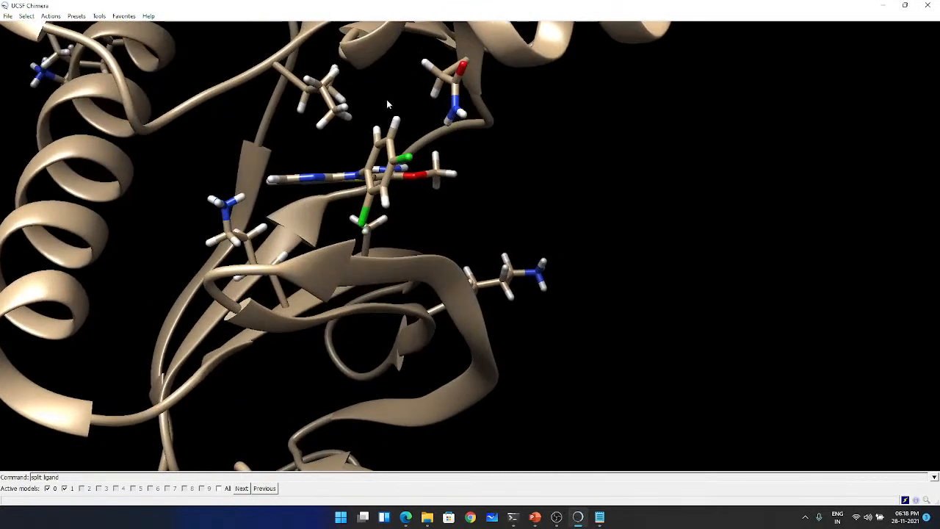
- Inspect the lysine side chains beside the bound ligand from several angles and identify their residue numbers
{"action": "mouse_move", "coordinate": [287, 76]}
{"action": "left_click_drag", "start_coordinate": [237, 273], "coordinate": [319, 294]}
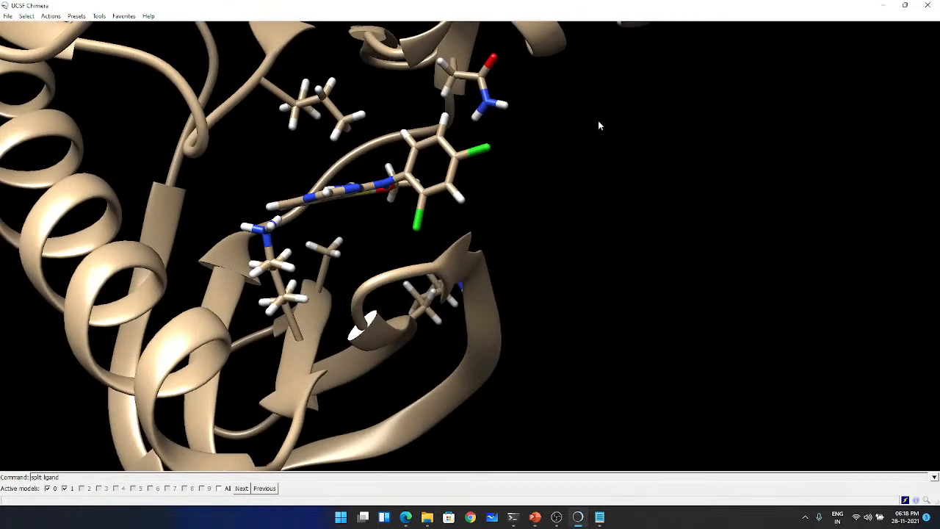
{"action": "mouse_move", "coordinate": [423, 314]}
{"action": "mouse_move", "coordinate": [301, 327]}
{"action": "left_click_drag", "start_coordinate": [476, 336], "coordinate": [427, 362]}
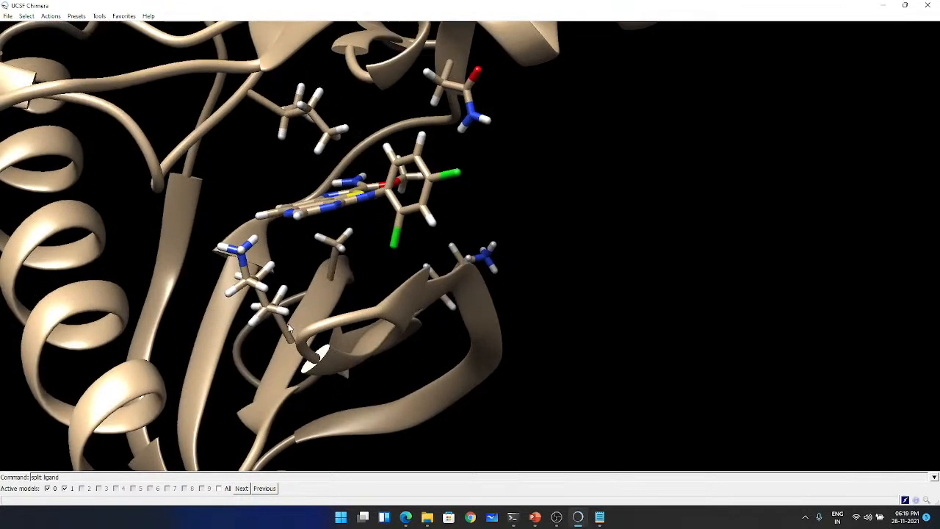
{"action": "mouse_move", "coordinate": [285, 325]}
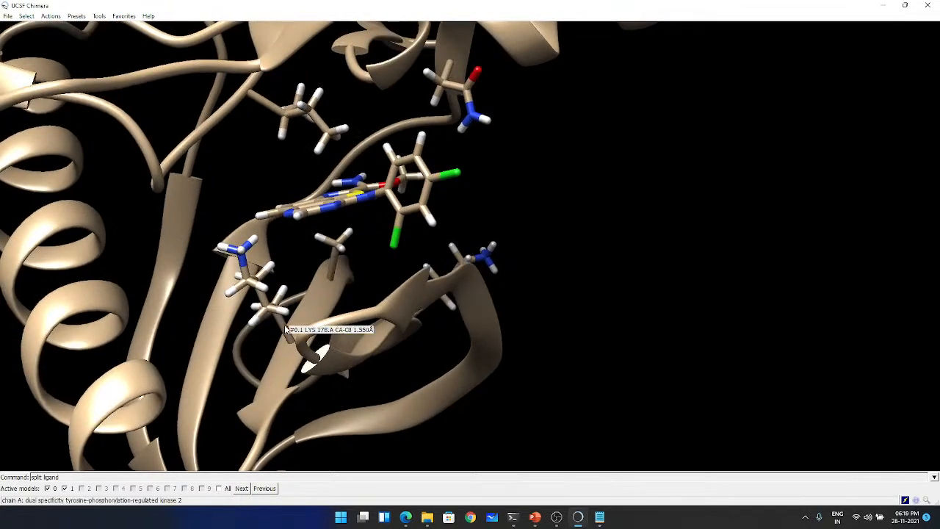
{"action": "left_click_drag", "start_coordinate": [349, 335], "coordinate": [484, 279]}
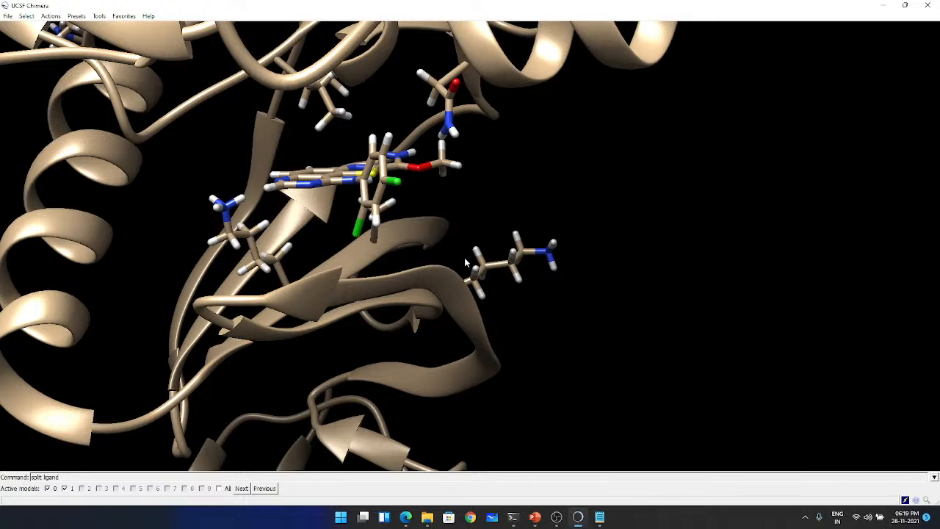
- Switch to the Flexible folder window and review the scripts and input files in it
{"action": "key", "text": "alt+Tab"}
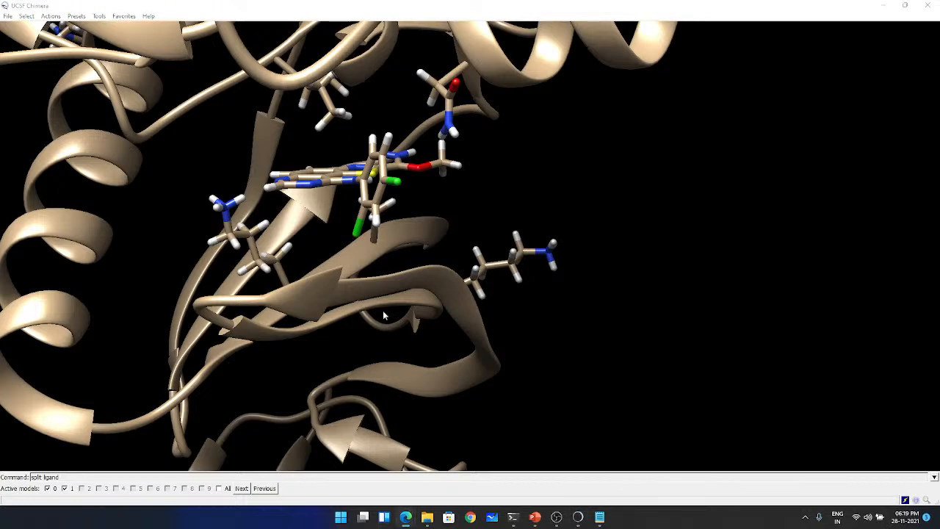
{"action": "left_click", "coordinate": [513, 517]}
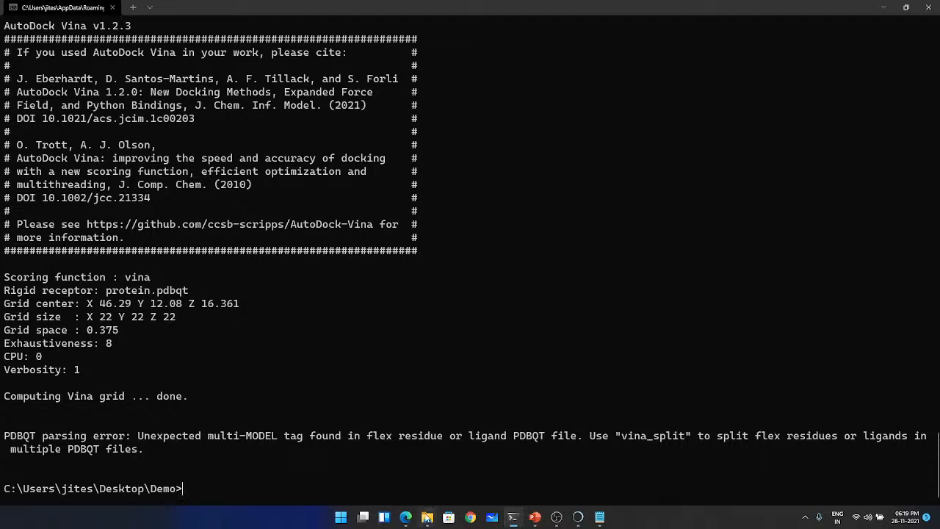
{"action": "mouse_move", "coordinate": [427, 517]}
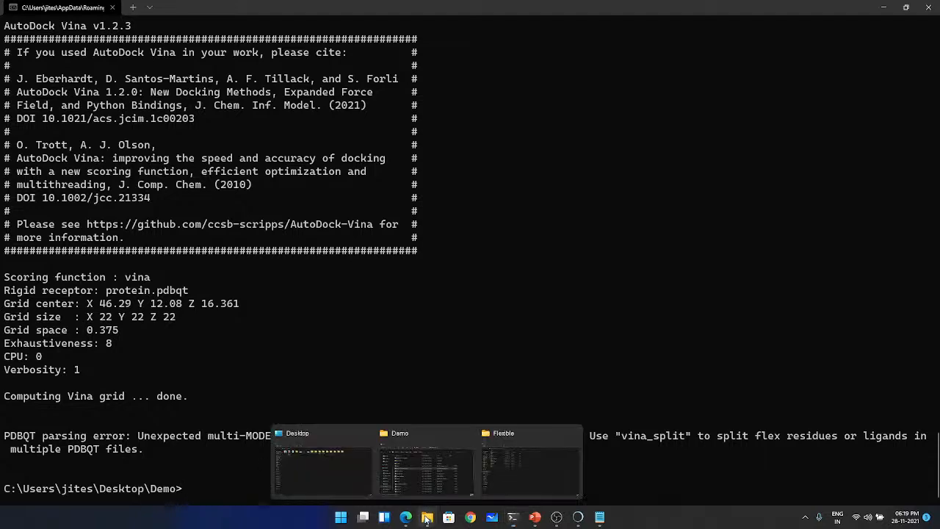
{"action": "left_click", "coordinate": [511, 475]}
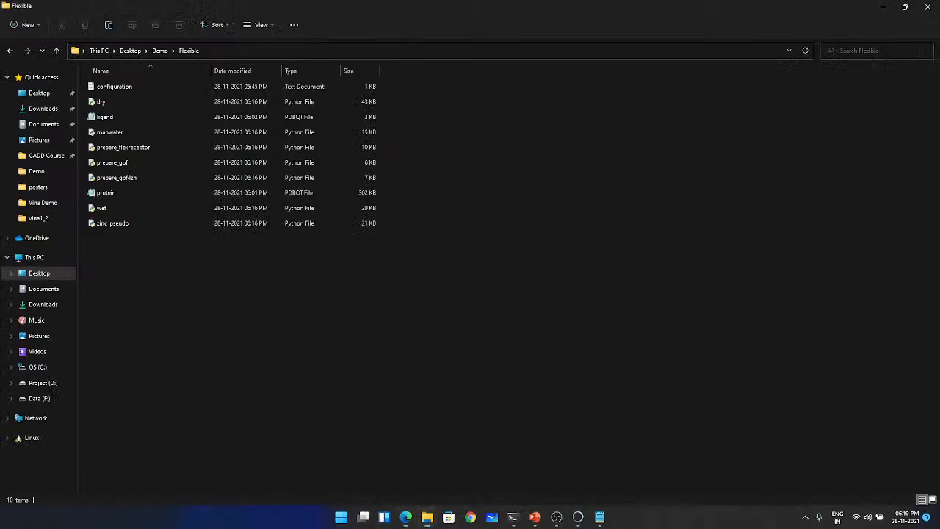
{"action": "key", "text": "alt+Tab"}
{"action": "mouse_move", "coordinate": [515, 518]}
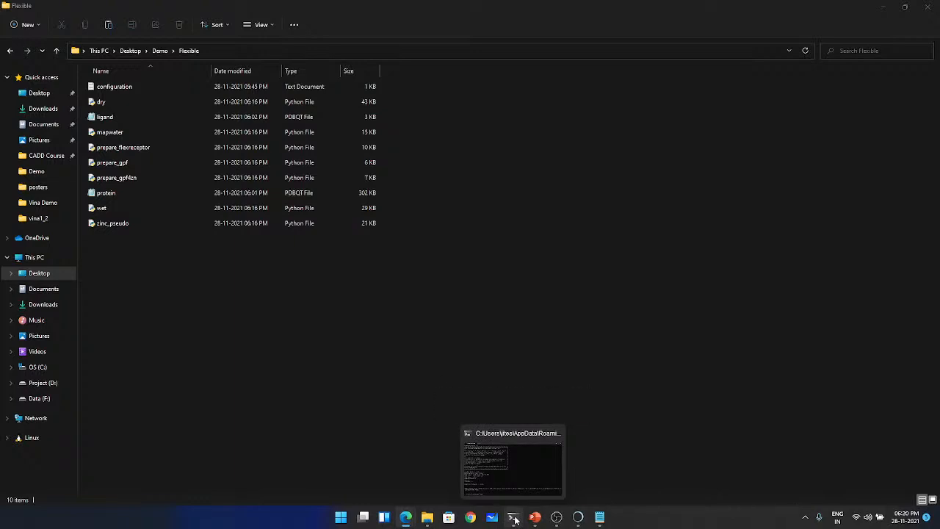
- In the terminal, start python.exe to check the Python version, and quit the interpreter with exit()
{"action": "left_click", "coordinate": [515, 518]}
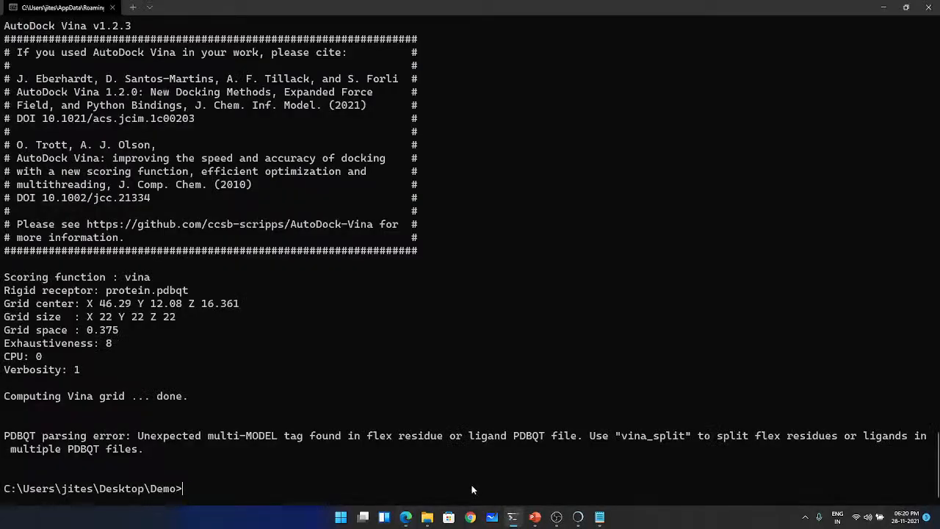
{"action": "type", "text": "python."}
{"action": "type", "text": "ex"}
{"action": "type", "text": "e"}
{"action": "key", "text": "Return"}
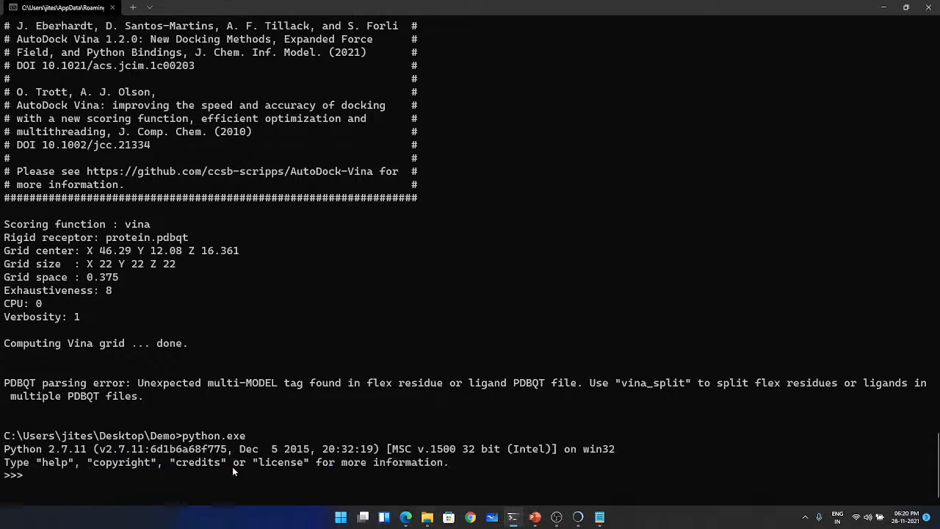
{"action": "type", "text": "exit()"}
{"action": "key", "text": "Return"}
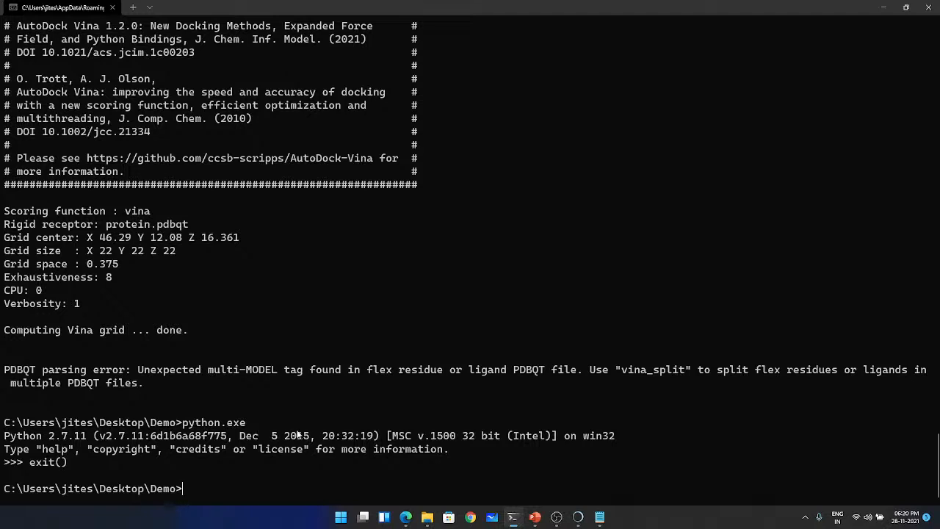
{"action": "type", "text": "python"}
{"action": "type", "text": ".exe"}
{"action": "type", "text": " Flexible"}
{"action": "key", "text": "BackSpace"}
{"action": "key", "text": "BackSpace"}
{"action": "key", "text": "BackSpace"}
{"action": "key", "text": "BackSpace"}
{"action": "key", "text": "BackSpace"}
{"action": "key", "text": "BackSpace"}
{"action": "key", "text": "BackSpace"}
{"action": "key", "text": "BackSpace"}
{"action": "type", "text": "prep"}
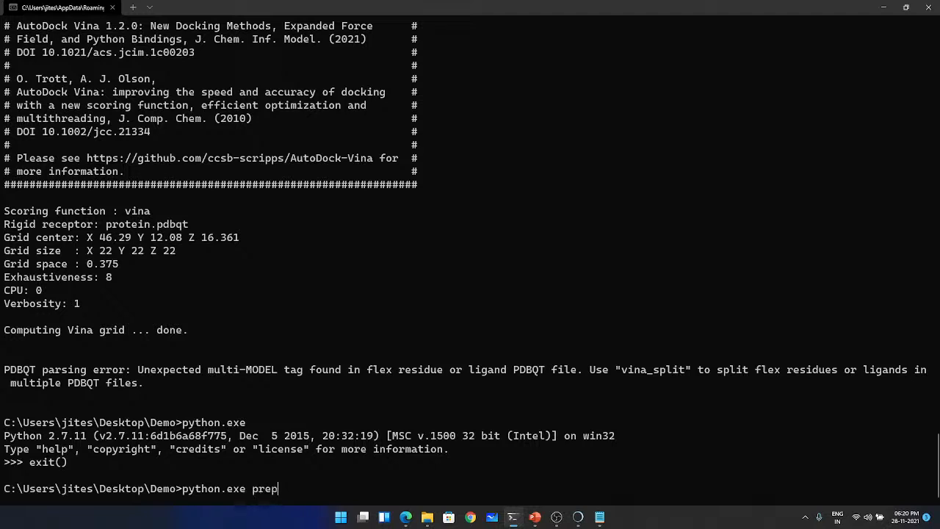
{"action": "key", "text": "BackSpace"}
{"action": "key", "text": "BackSpace"}
{"action": "key", "text": "BackSpace"}
{"action": "key", "text": "BackSpace"}
{"action": "key", "text": "BackSpace"}
{"action": "key", "text": "BackSpace"}
{"action": "key", "text": "BackSpace"}
{"action": "key", "text": "BackSpace"}
{"action": "key", "text": "BackSpace"}
{"action": "key", "text": "BackSpace"}
{"action": "key", "text": "BackSpace"}
{"action": "key", "text": "BackSpace"}
{"action": "key", "text": "BackSpace"}
{"action": "key", "text": "BackSpace"}
{"action": "key", "text": "BackSpace"}
- Change the working directory from Demo to the Flexible folder
{"action": "type", "text": "cd Fl"}
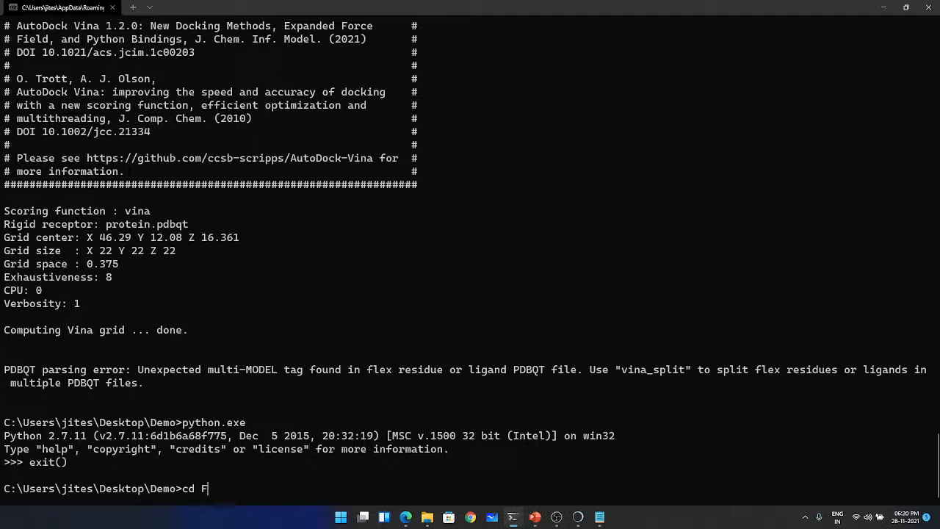
{"action": "key", "text": "Tab"}
{"action": "key", "text": "Return"}
- Run prepare_flexreceptor.py with python.exe and no arguments, and examine the residue-naming syntax in its usage text
{"action": "type", "text": "python"}
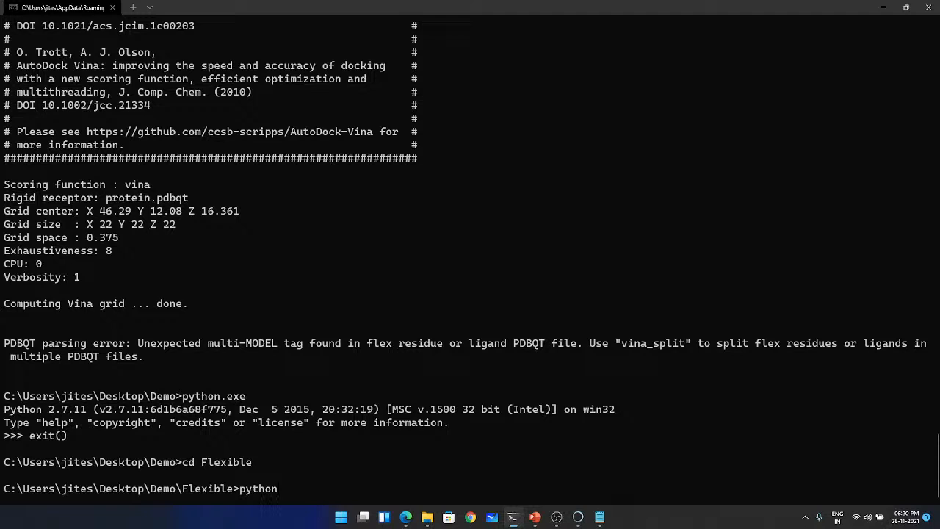
{"action": "type", "text": ".exe prep"}
{"action": "key", "text": "Tab"}
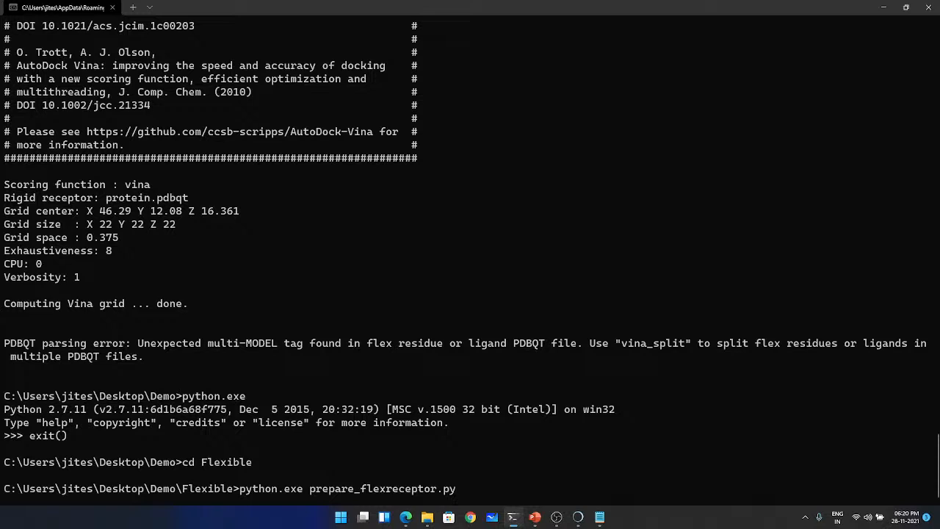
{"action": "key", "text": "Return"}
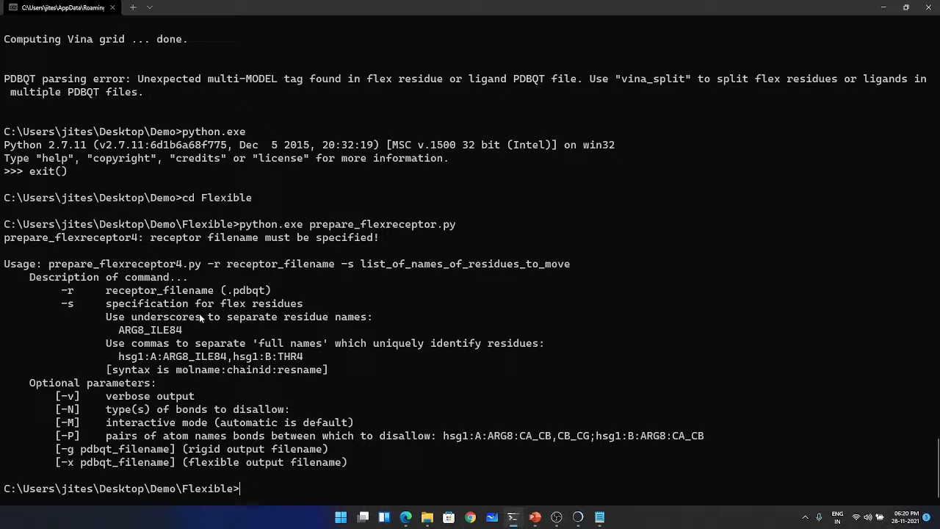
{"action": "left_click_drag", "start_coordinate": [118, 332], "coordinate": [184, 333]}
{"action": "right_click", "coordinate": [123, 330]}
{"action": "left_click_drag", "start_coordinate": [119, 333], "coordinate": [182, 332]}
- Extend the prepare_flexreceptor.py command with -r protein.pdbqt and -s, and check the candidate lysines in UCSF Chimera
{"action": "key", "text": "Up"}
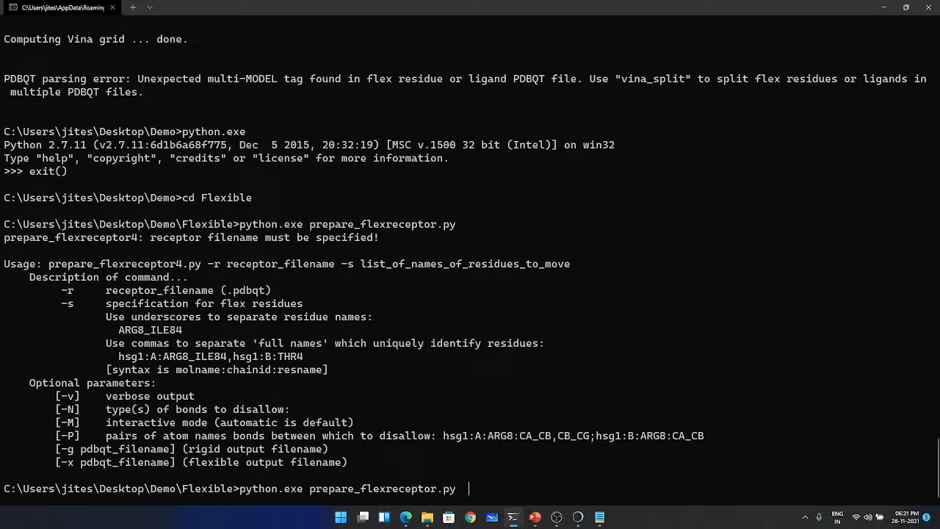
{"action": "type", "text": "-r protein.pdbqt -s"}
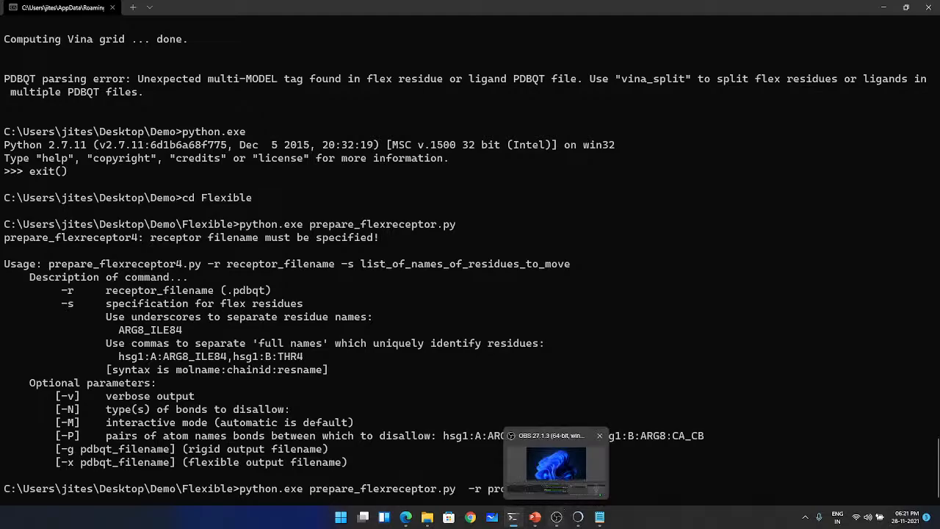
{"action": "left_click", "coordinate": [577, 520]}
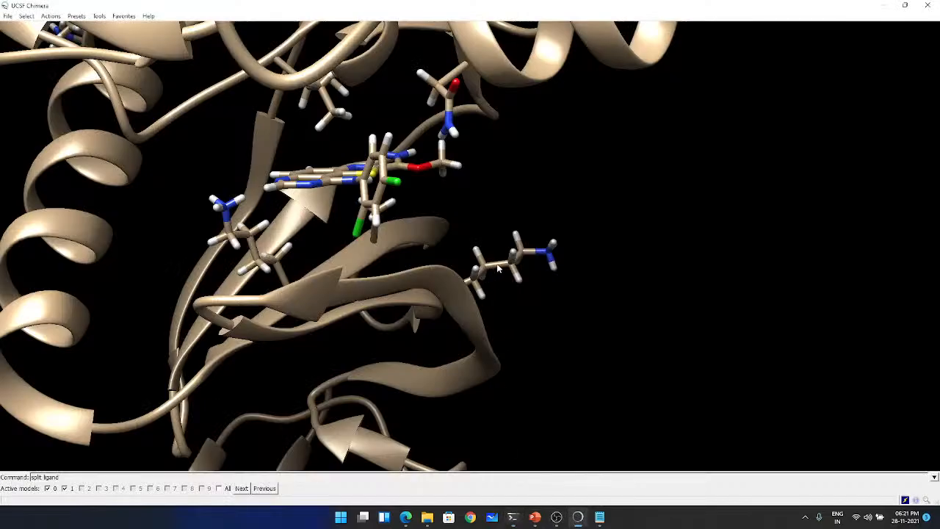
{"action": "mouse_move", "coordinate": [498, 269]}
{"action": "mouse_move", "coordinate": [257, 251]}
{"action": "left_click", "coordinate": [883, 6]}
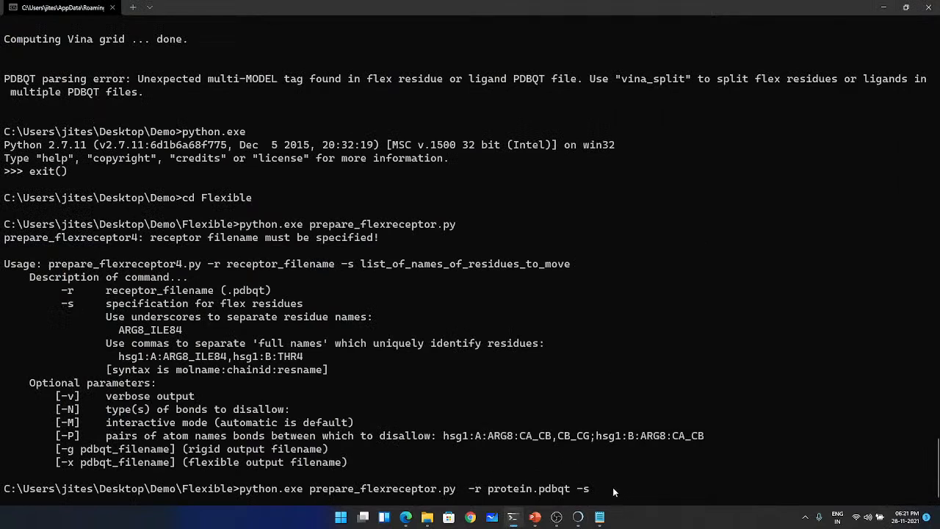
- Enter LYS165_LYS178 as the flexible residues in the command and recheck the lysines in UCSF Chimera
{"action": "type", "text": "LYS165_LYS178"}
{"action": "mouse_move", "coordinate": [587, 524]}
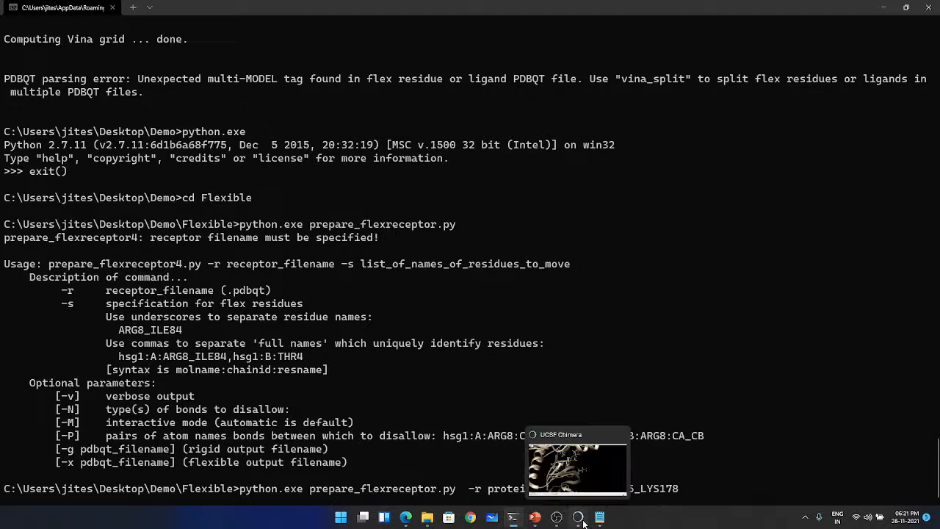
{"action": "left_click", "coordinate": [577, 463]}
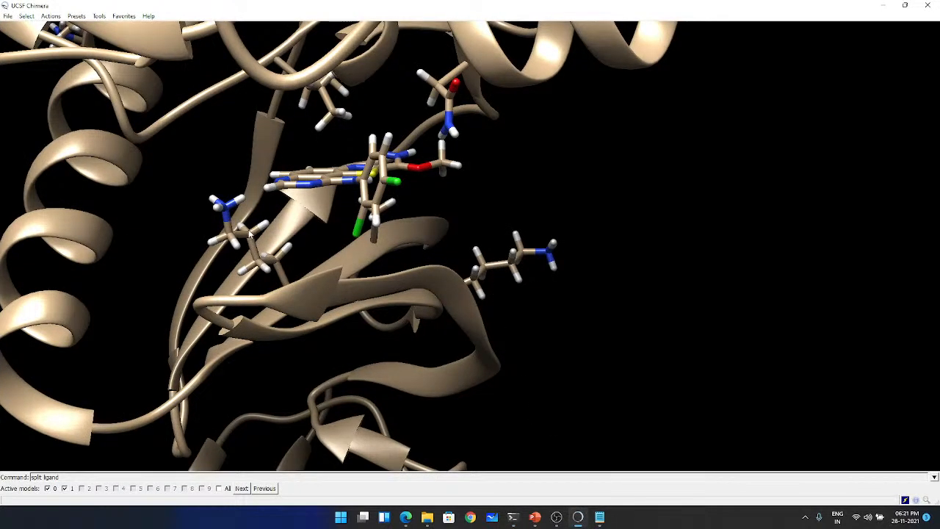
{"action": "mouse_move", "coordinate": [248, 237]}
{"action": "left_click", "coordinate": [884, 5]}
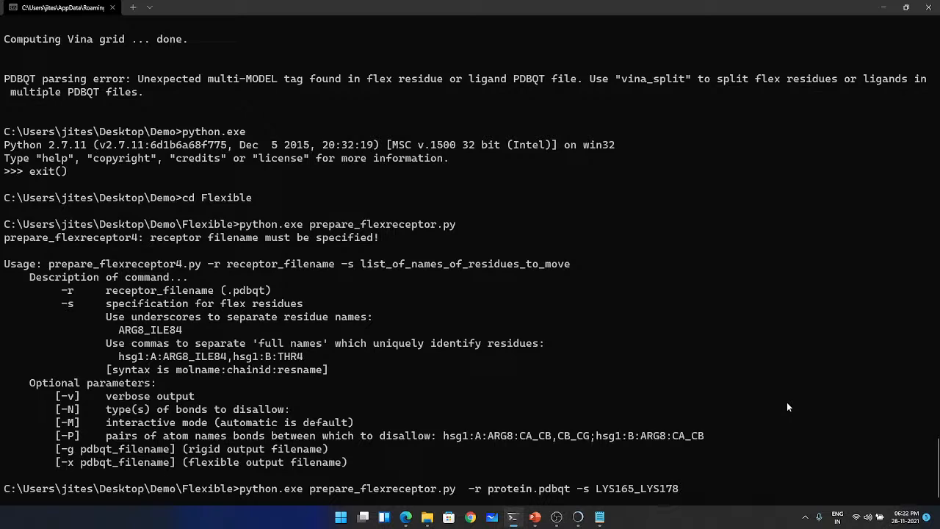
- Run the flexible receptor preparation on protein.pdbqt and list the Flexible directory to check for output files
{"action": "key", "text": "Return"}
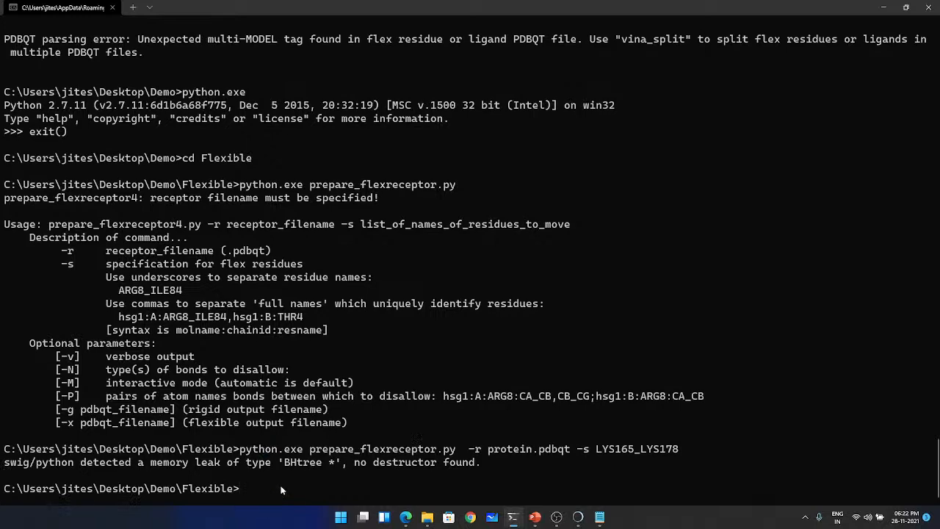
{"action": "type", "text": "dir"}
{"action": "key", "text": "Return"}
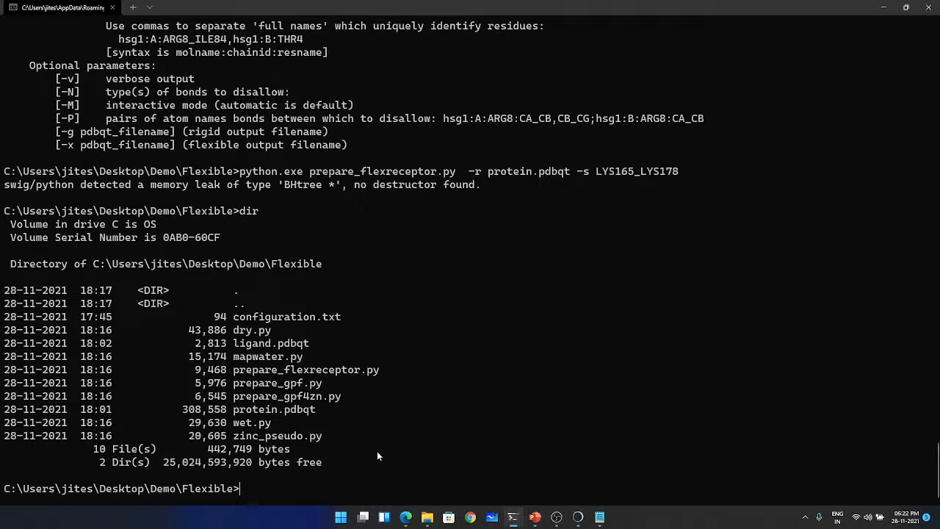
- Try the prepare_flexreceptor.py command on protein.pdbqt again with the end of its residue specification removed
{"action": "key", "text": "Up"}
{"action": "key", "text": "Up"}
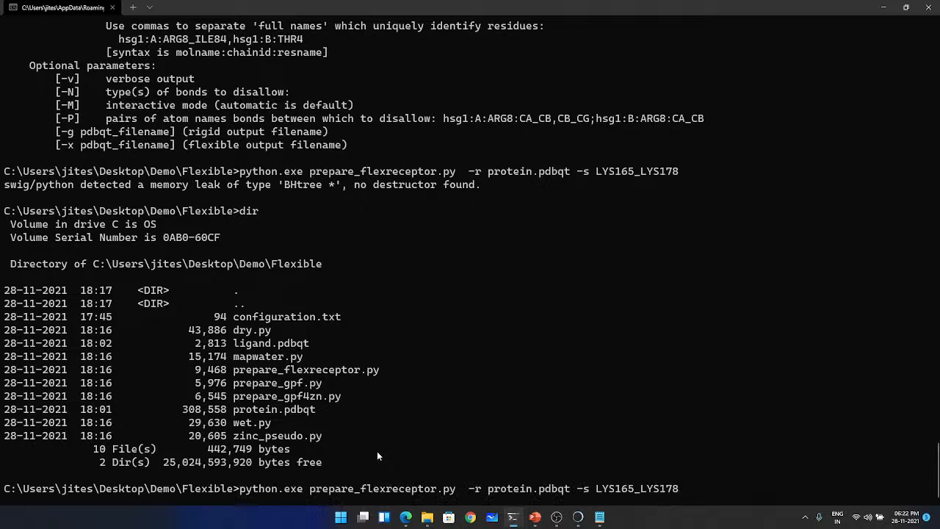
{"action": "key", "text": "BackSpace"}
{"action": "key", "text": "BackSpace"}
{"action": "key", "text": "BackSpace"}
{"action": "key", "text": "BackSpace"}
{"action": "key", "text": "BackSpace"}
{"action": "key", "text": "BackSpace"}
{"action": "key", "text": "BackSpace"}
{"action": "key", "text": "Return"}
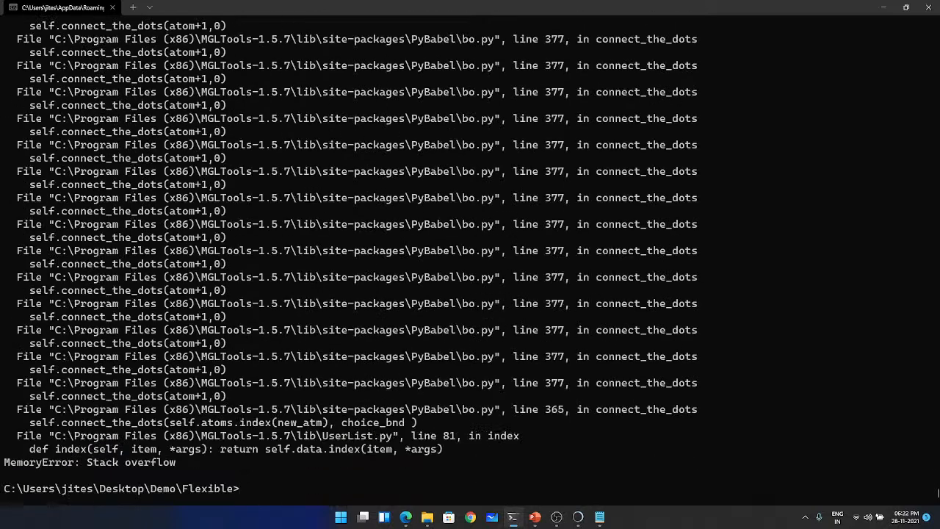
- Try prepare_flexreceptor.py on protein.pdbqt again with LYS165 as the flexible residue
{"action": "key", "text": "Up"}
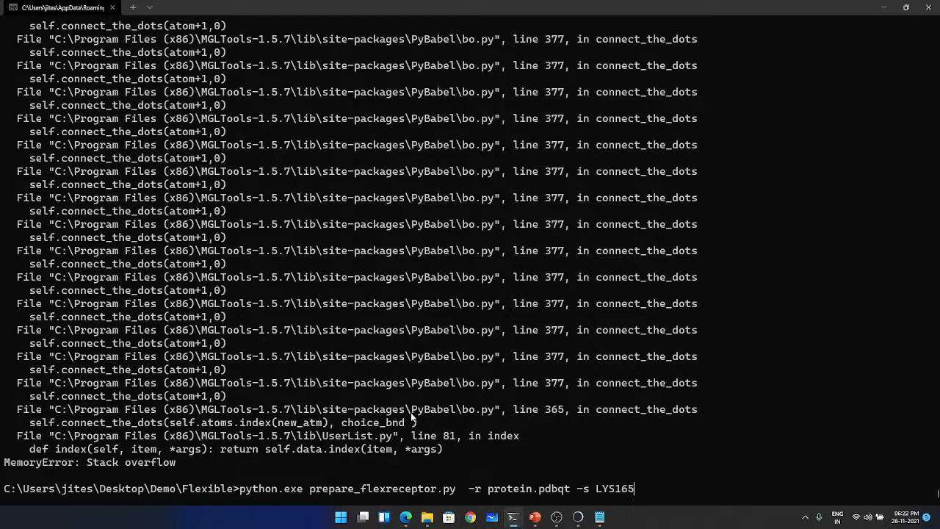
{"action": "key", "text": "Return"}
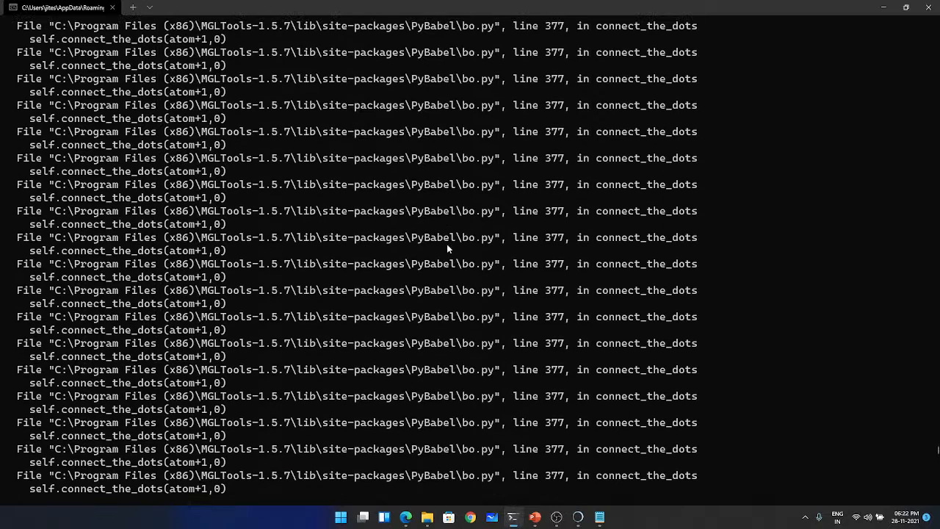
{"action": "scroll", "coordinate": [448, 251], "scroll_direction": "down", "scroll_amount": 20}
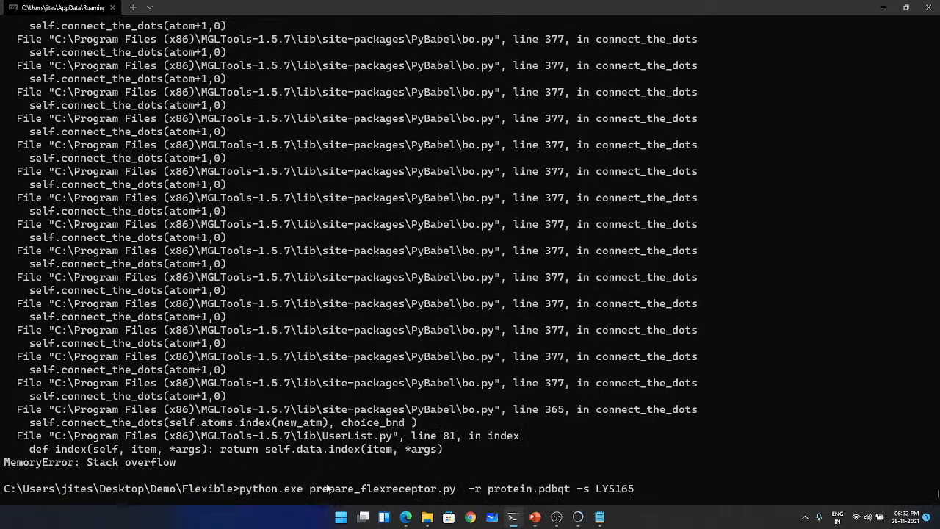
- Start a new command that calls prepare_flexreceptor.py with "C:\Program Files (x86)\ADFRsuite-1.0\python.exe"
{"action": "key", "text": "ctrl+l"}
{"action": "key", "text": "BackSpace"}
{"action": "type", "text": "C:\\"}
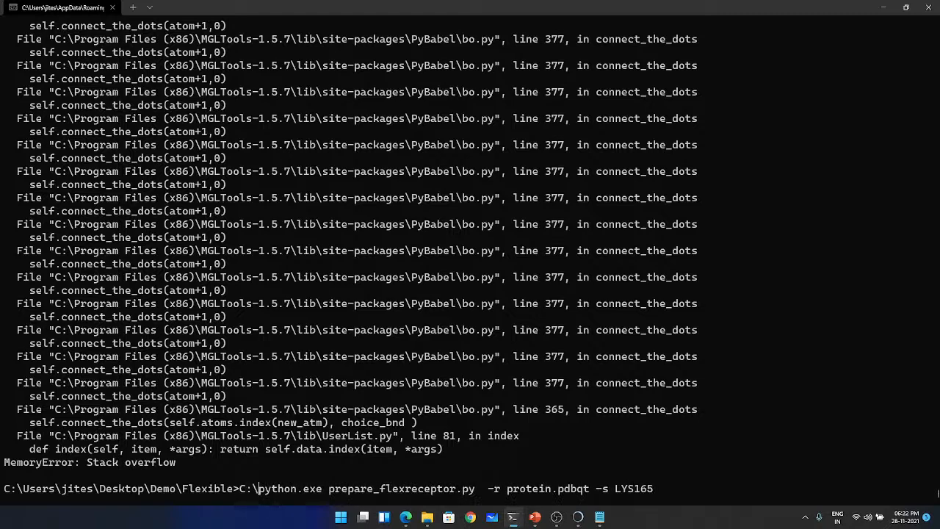
{"action": "type", "text": "Pro"}
{"action": "key", "text": "Tab"}
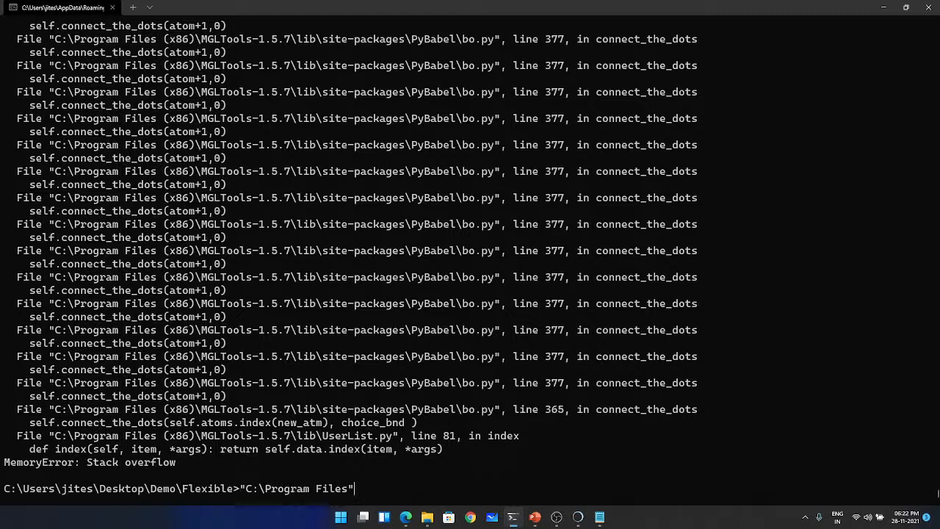
{"action": "key", "text": "Tab"}
{"action": "type", "text": "\\"}
{"action": "type", "text": "ADF"}
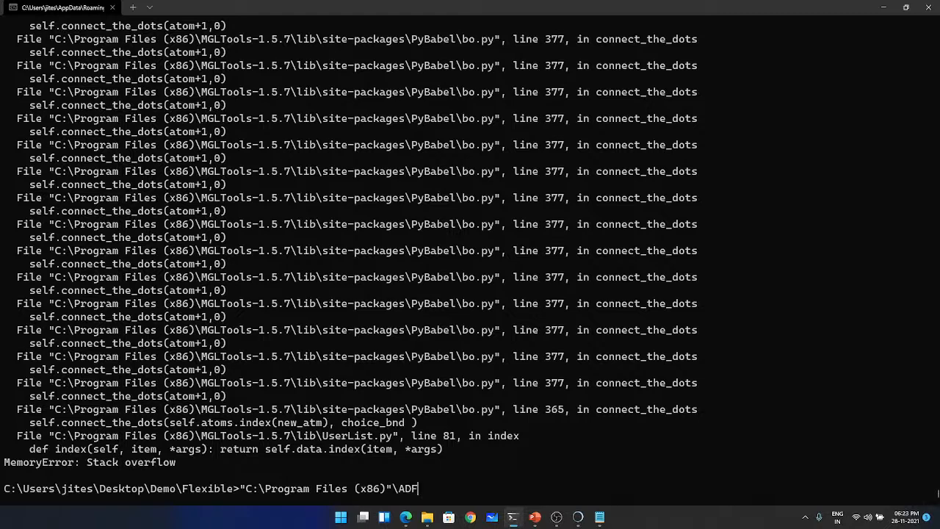
{"action": "key", "text": "Tab"}
{"action": "type", "text": "\\p"}
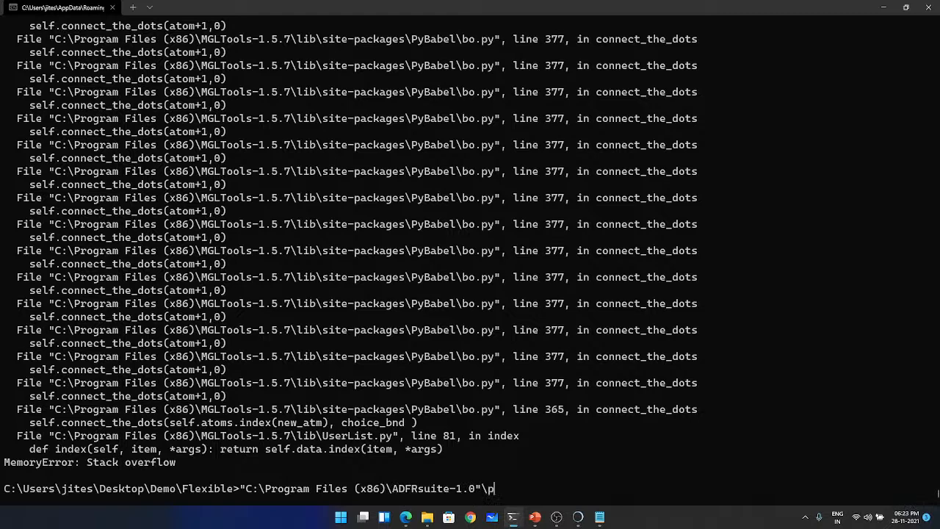
{"action": "key", "text": "Tab"}
{"action": "type", "text": "prep"}
{"action": "key", "text": "Tab"}
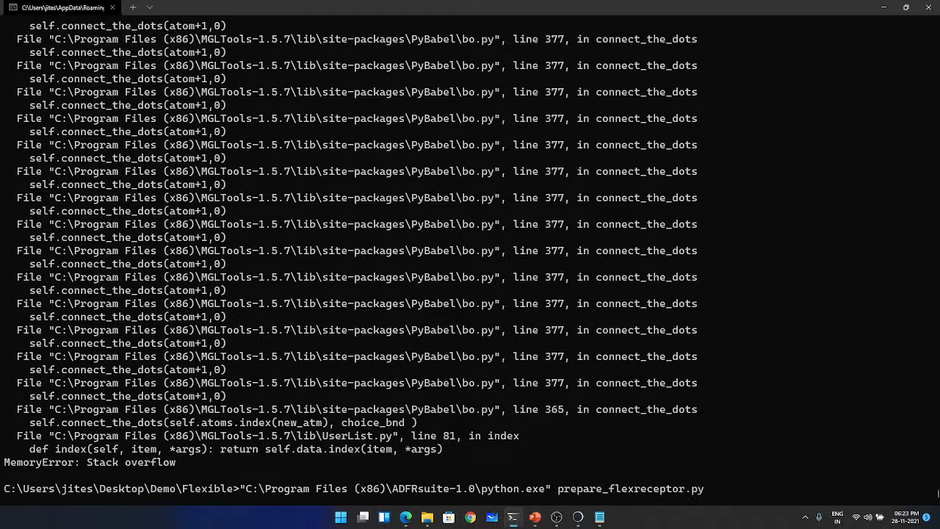
- Complete the command with -r protein.pdbqt -s LYS165, run it and check the closing lines of its output
{"action": "type", "text": "-r pro"}
{"action": "key", "text": "Tab"}
{"action": "type", "text": "-s LYS"}
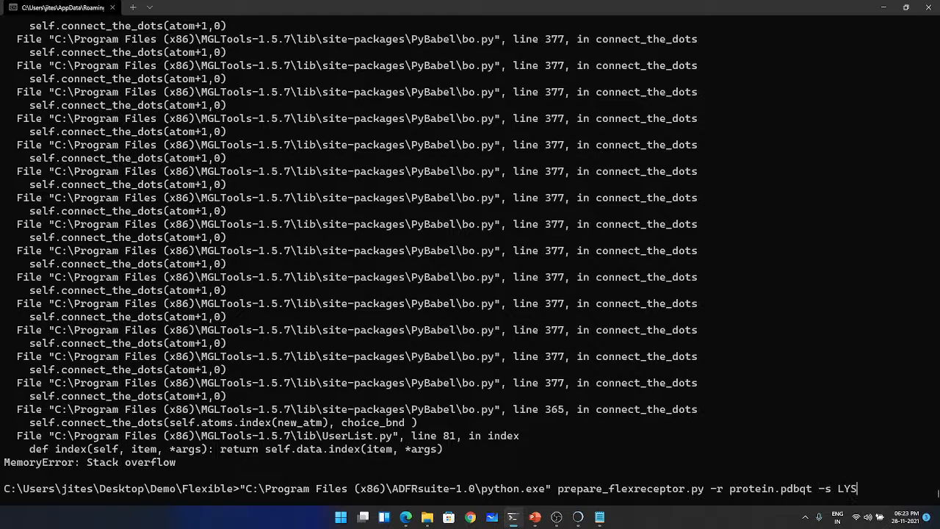
{"action": "type", "text": "165"}
{"action": "key", "text": "Return"}
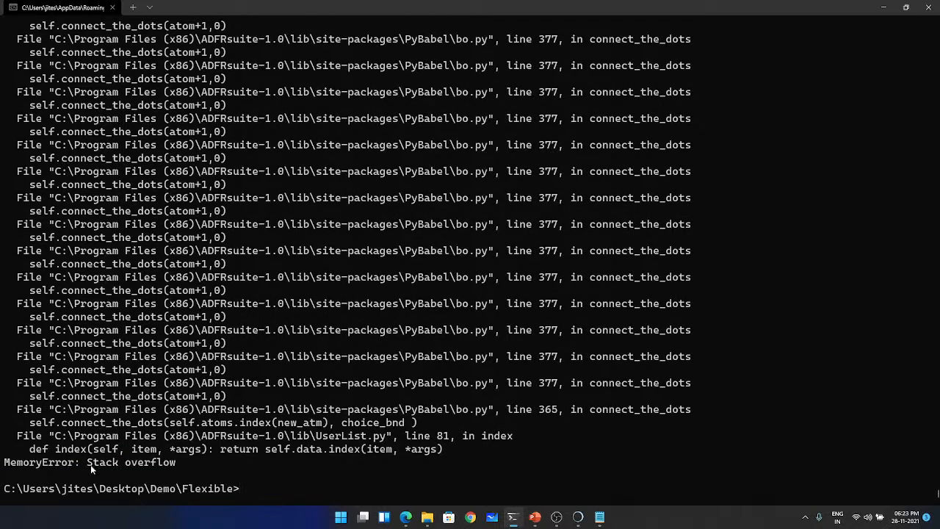
{"action": "left_click_drag", "start_coordinate": [5, 465], "coordinate": [73, 465]}
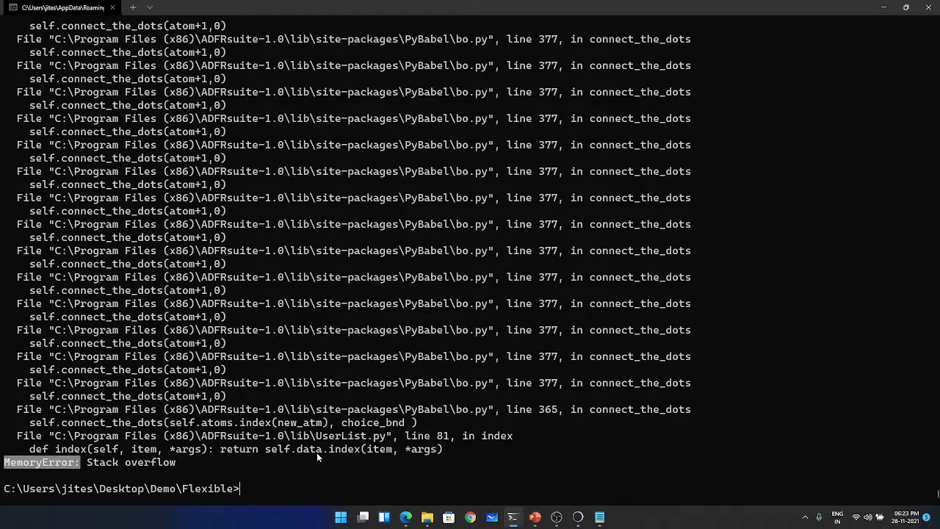
{"action": "left_click", "coordinate": [298, 482]}
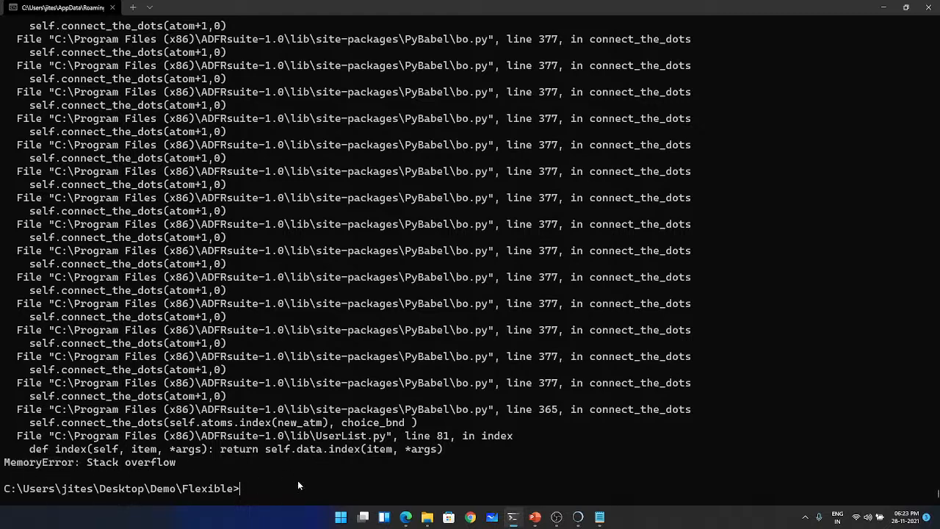
- Identify the asparagine near the ligand in UCSF Chimera, then run the ADFRsuite flexible receptor command with ASN234 instead of LYS165
{"action": "left_click", "coordinate": [579, 517]}
{"action": "left_click_drag", "start_coordinate": [441, 244], "coordinate": [445, 214]}
{"action": "mouse_move", "coordinate": [443, 104]}
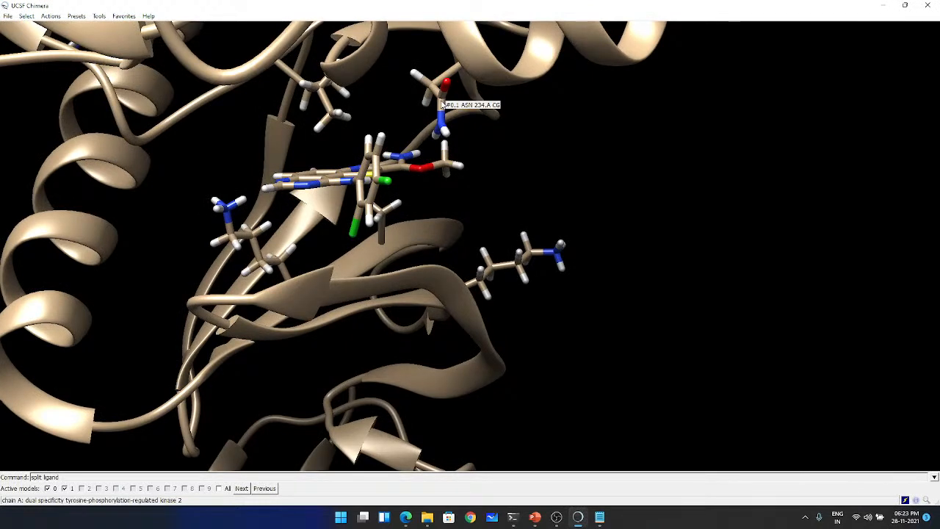
{"action": "left_click", "coordinate": [883, 5]}
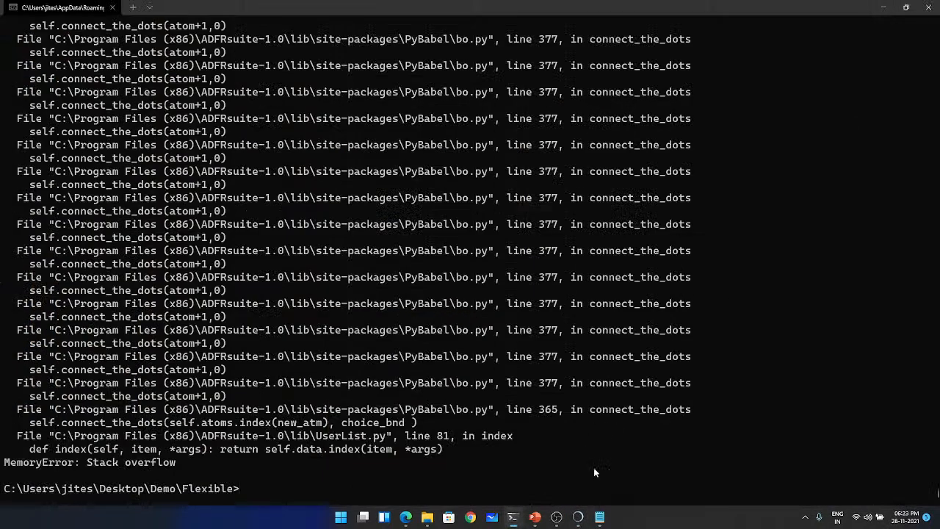
{"action": "key", "text": "Up"}
{"action": "key", "text": "BackSpace"}
{"action": "key", "text": "BackSpace"}
{"action": "key", "text": "BackSpace"}
{"action": "key", "text": "BackSpace"}
{"action": "key", "text": "BackSpace"}
{"action": "key", "text": "BackSpace"}
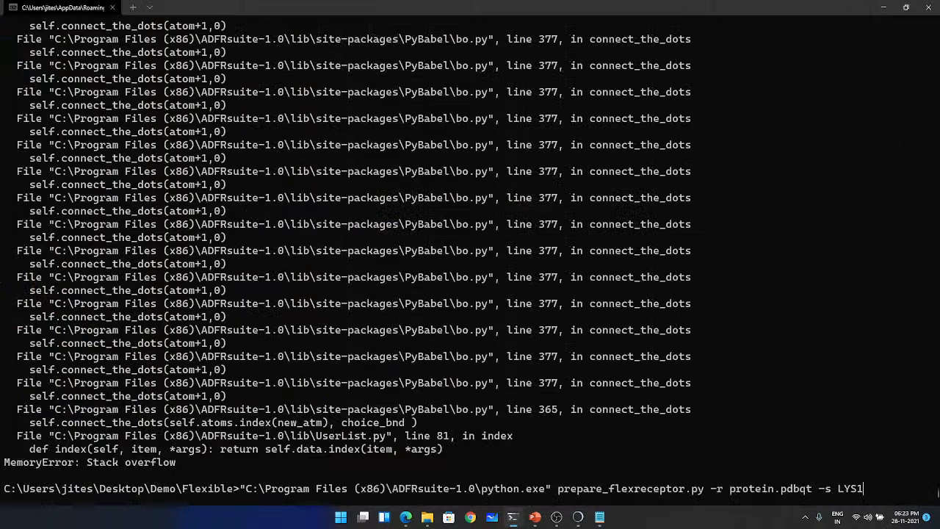
{"action": "type", "text": "ASN234"}
{"action": "key", "text": "Return"}
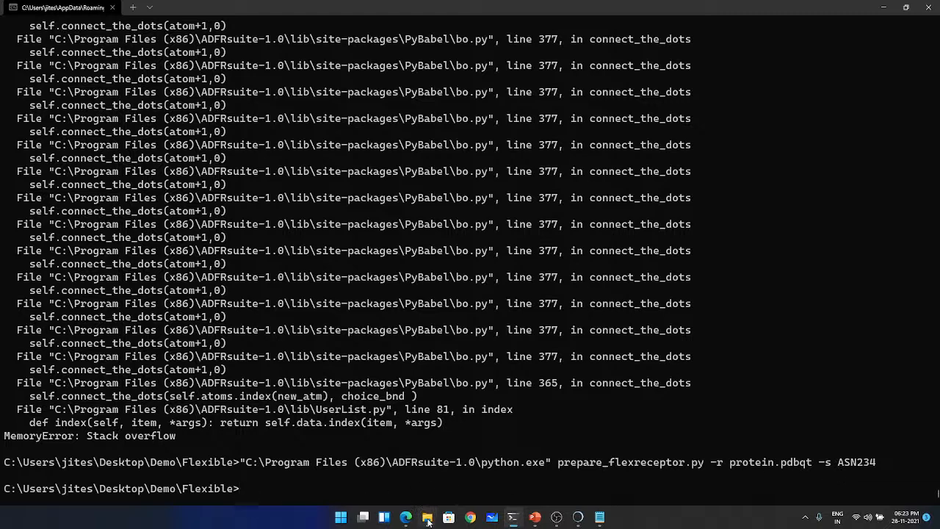
- List the Flexible directory in the terminal and open the Flexible folder in File Explorer to check for output files
{"action": "type", "text": "dir"}
{"action": "key", "text": "Return"}
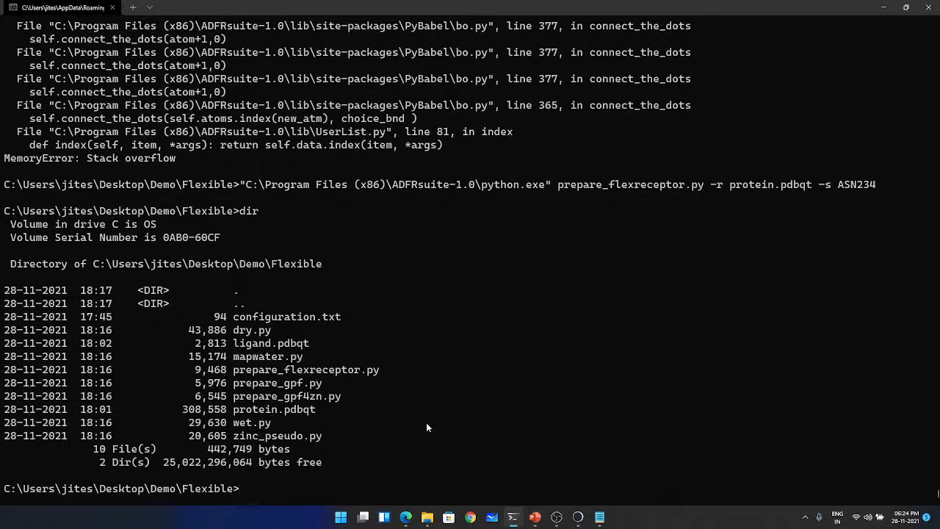
{"action": "key", "text": "Up"}
{"action": "key", "text": "Up"}
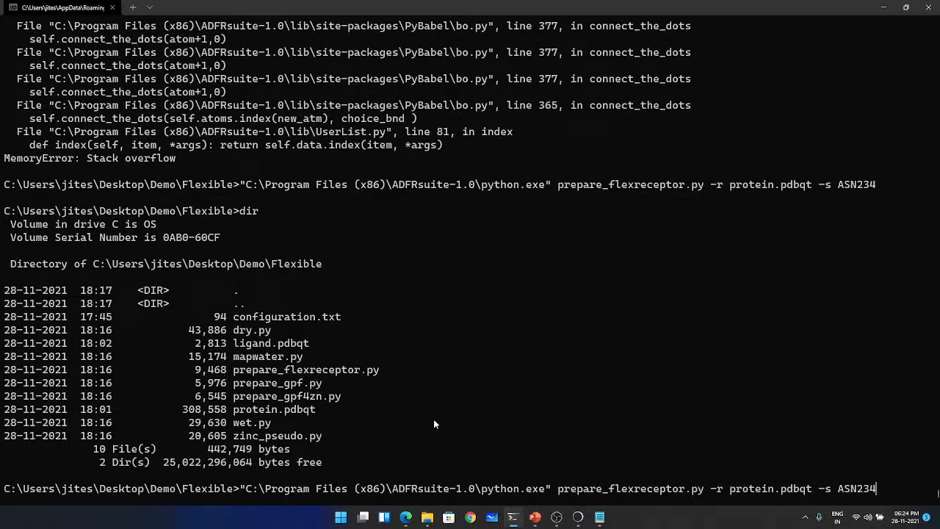
{"action": "mouse_move", "coordinate": [427, 517]}
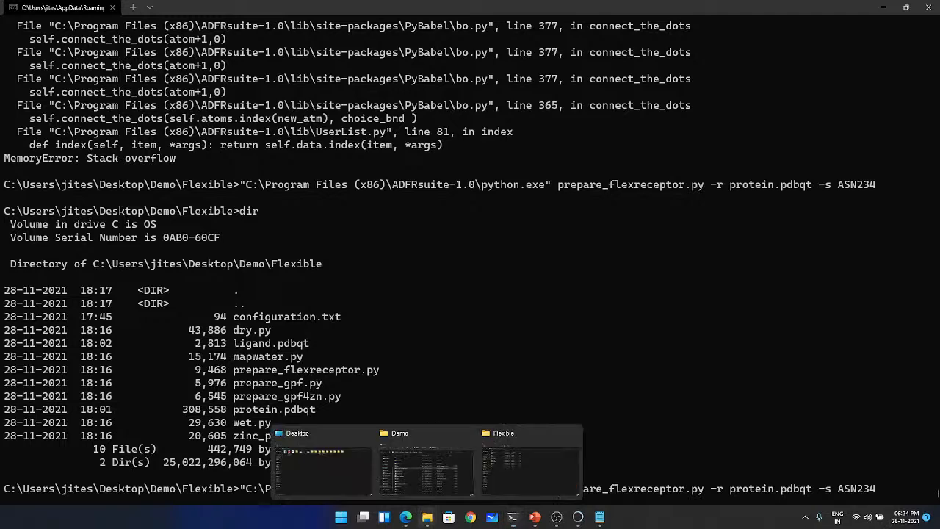
{"action": "left_click", "coordinate": [448, 461]}
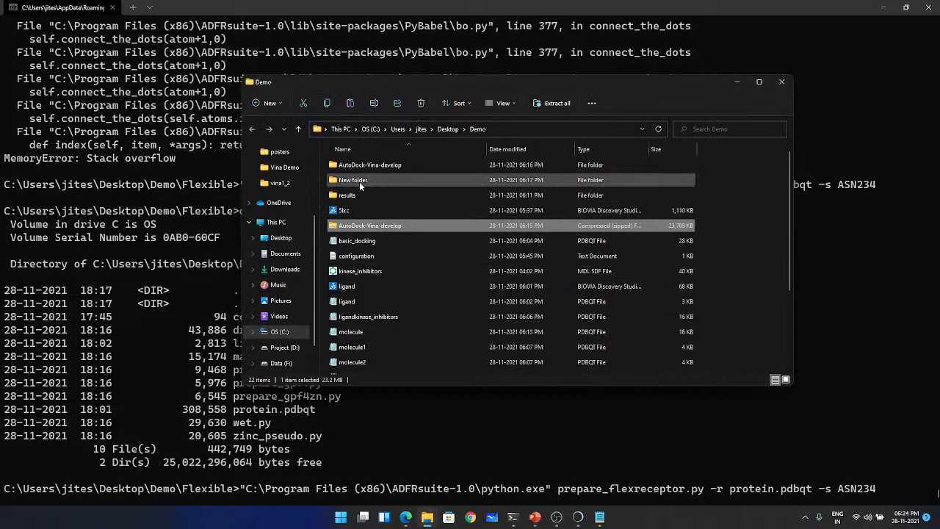
{"action": "scroll", "coordinate": [360, 181], "scroll_direction": "down", "scroll_amount": 3}
{"action": "left_click", "coordinate": [367, 367]}
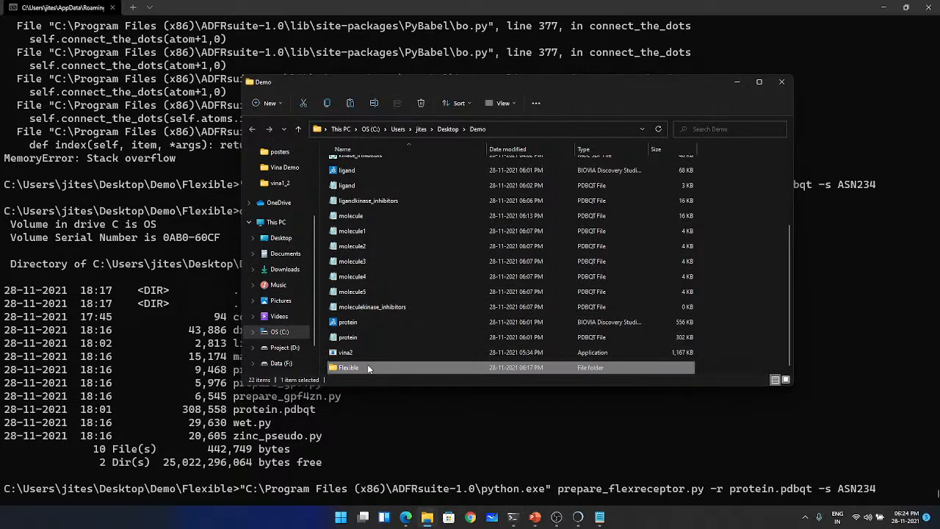
{"action": "double_click", "coordinate": [368, 367]}
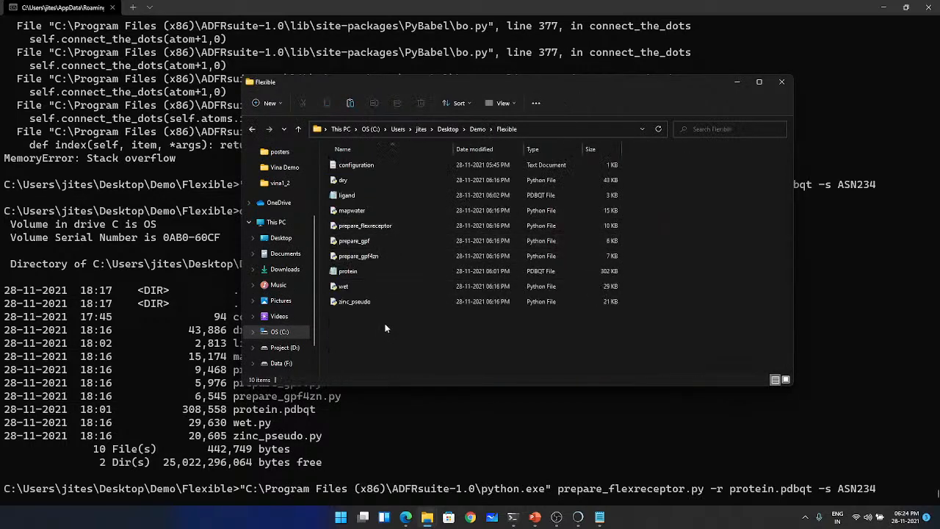
{"action": "left_click_drag", "start_coordinate": [597, 87], "coordinate": [475, 76]}
{"action": "left_click", "coordinate": [610, 72]}
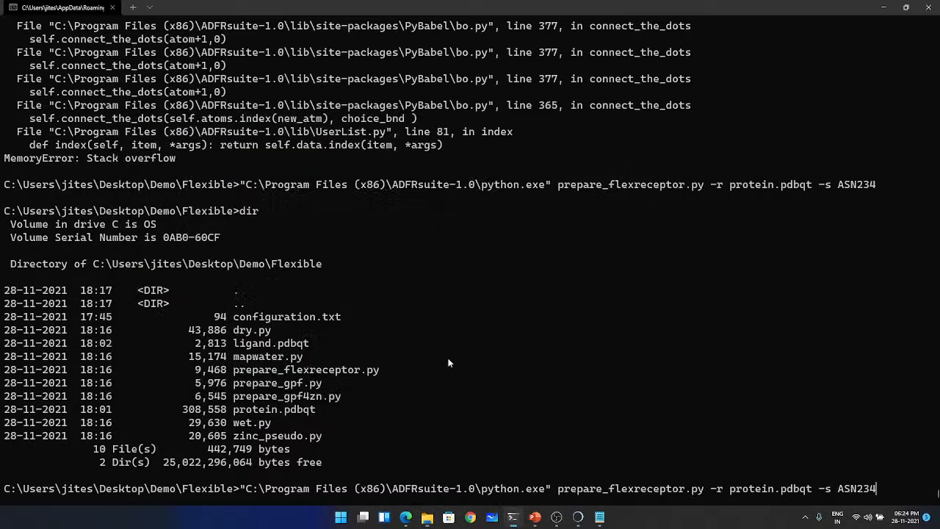
- Try the ADFRsuite prepare_flexreceptor.py command with ASN234 once more and recall it at the prompt
{"action": "key", "text": "Return"}
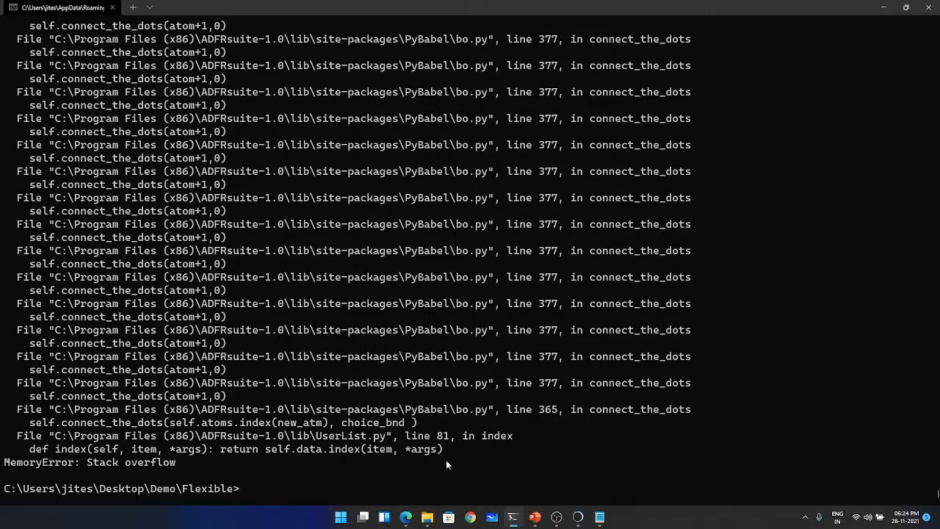
{"action": "mouse_move", "coordinate": [580, 519]}
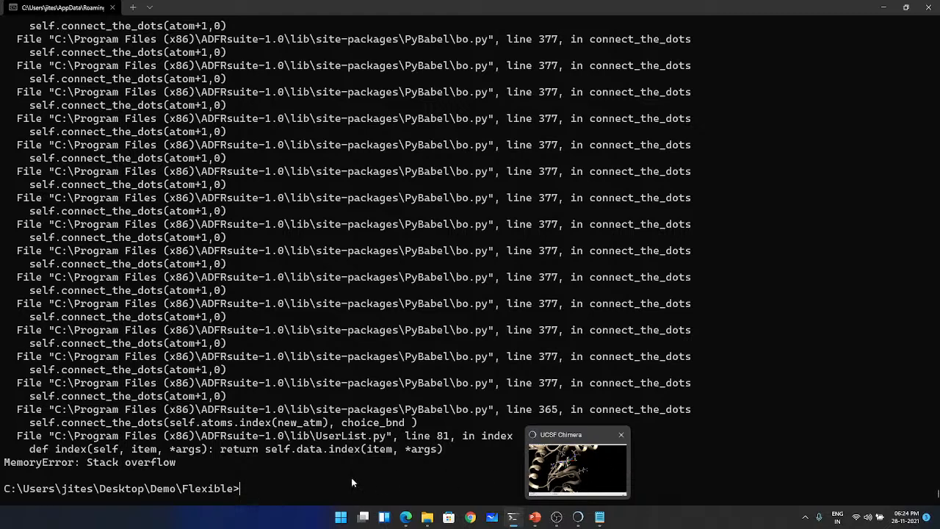
{"action": "key", "text": "Up"}
{"action": "key", "text": "Up"}
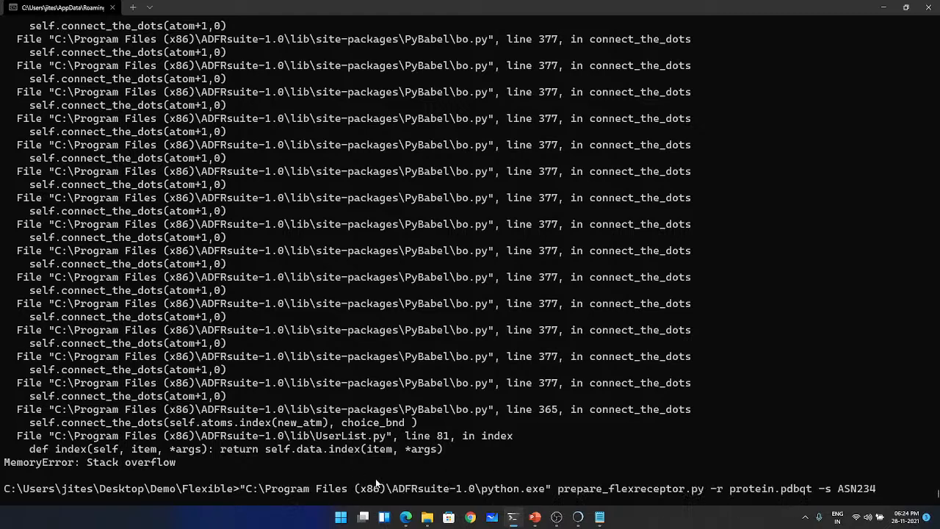
- Open the existing 5lxc_rigid file from the Vina Demo folder in File Explorer and examine its atom records
{"action": "mouse_move", "coordinate": [427, 517]}
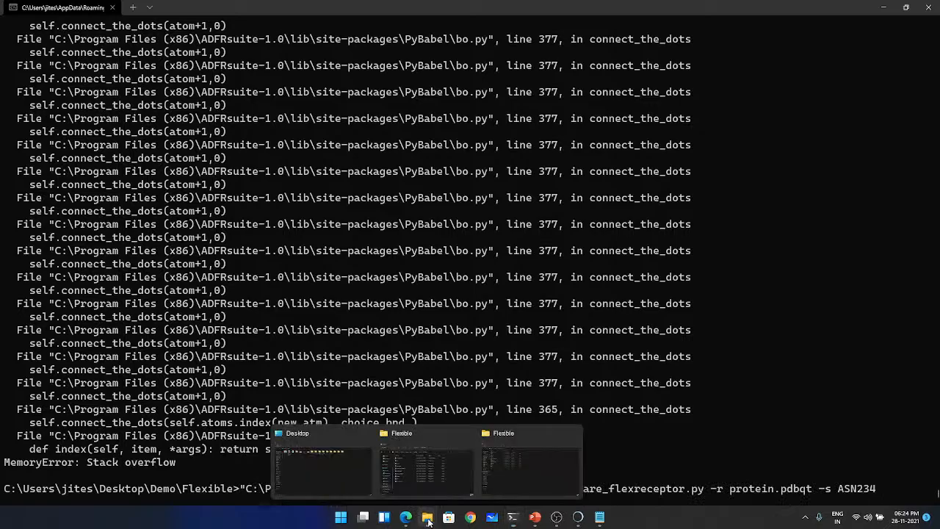
{"action": "left_click", "coordinate": [512, 463]}
{"action": "left_click", "coordinate": [51, 209]}
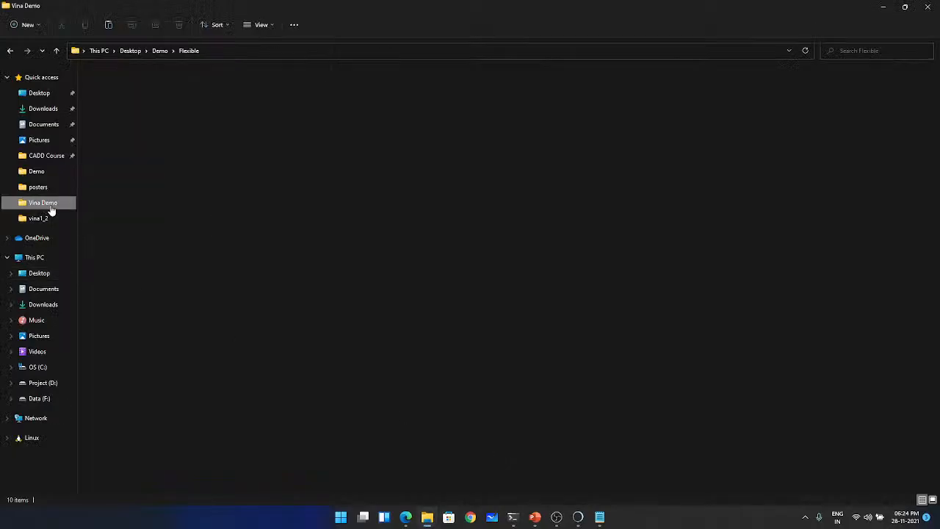
{"action": "scroll", "coordinate": [162, 306], "scroll_direction": "down", "scroll_amount": 4}
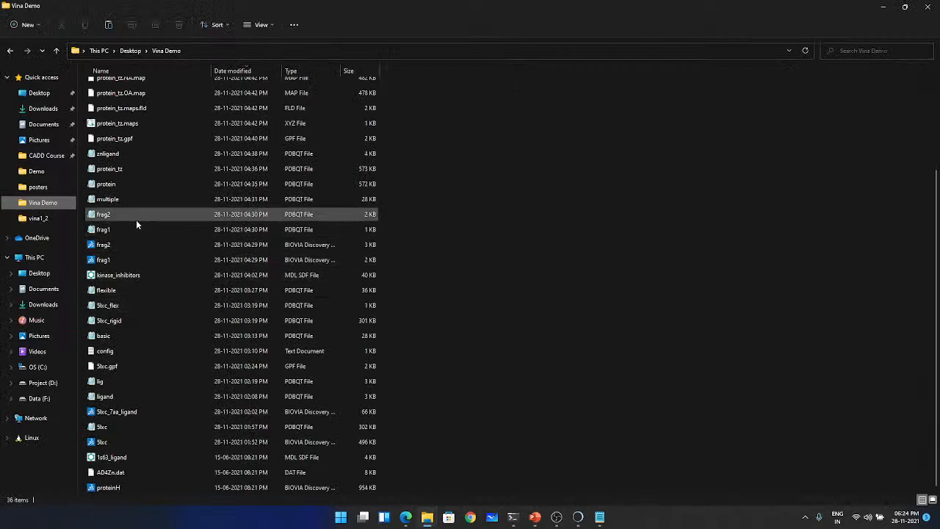
{"action": "left_click", "coordinate": [116, 308]}
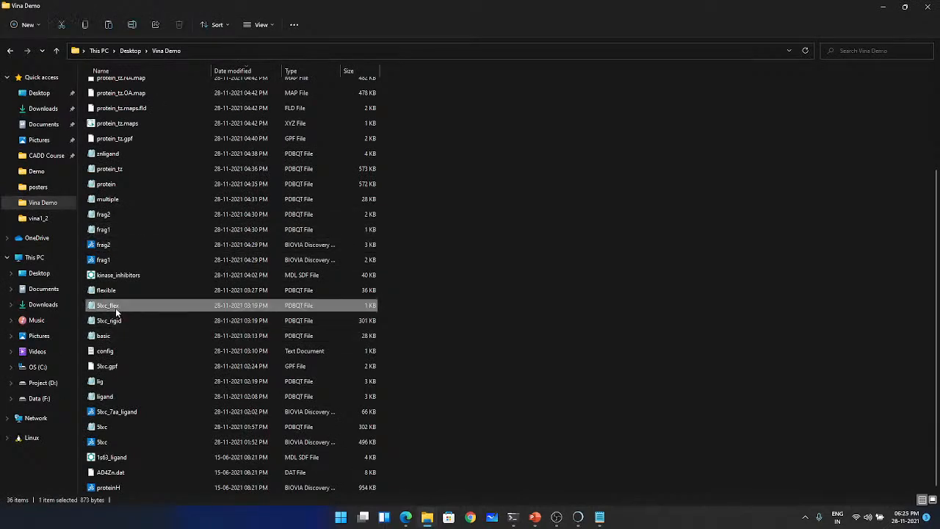
{"action": "left_click", "coordinate": [121, 321], "text": "ctrl"}
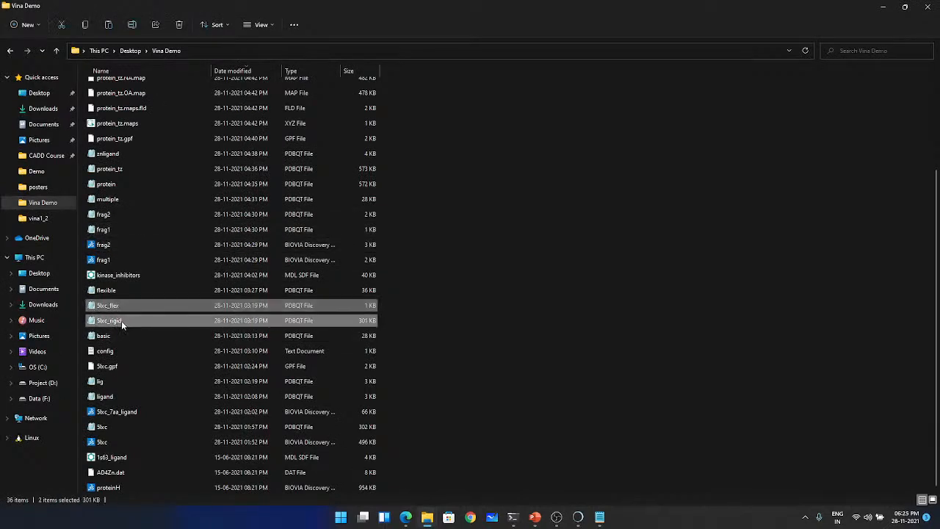
{"action": "double_click", "coordinate": [121, 320]}
{"action": "scroll", "coordinate": [650, 292], "scroll_direction": "down", "scroll_amount": 15}
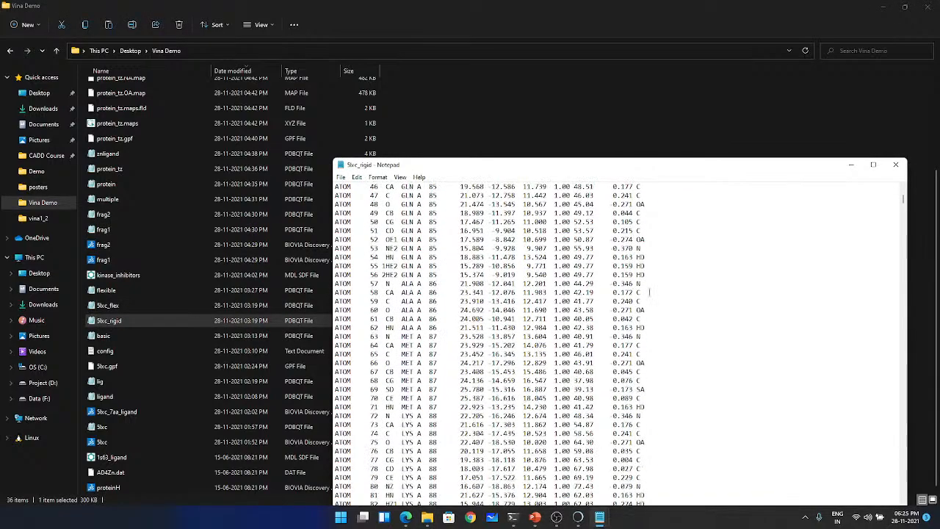
{"action": "left_click_drag", "start_coordinate": [903, 200], "coordinate": [901, 455]}
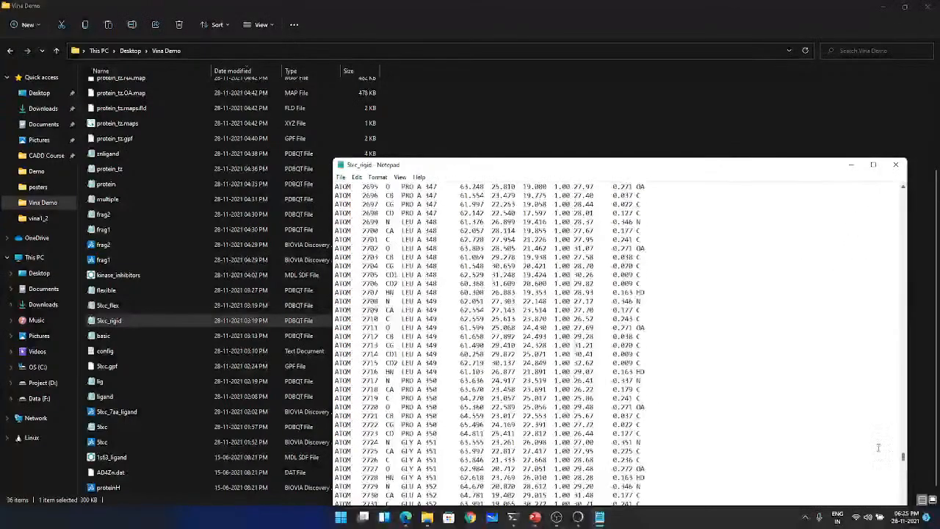
{"action": "left_click", "coordinate": [896, 169]}
- Open 5lxc_flex from the Vina Demo folder and highlight its entire flexible residue definition
{"action": "double_click", "coordinate": [111, 306]}
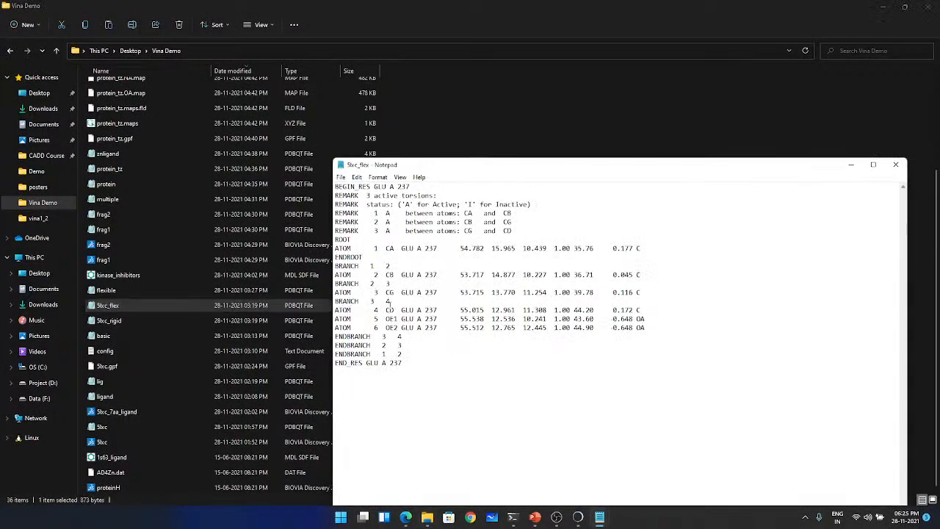
{"action": "left_click", "coordinate": [402, 250]}
{"action": "left_click_drag", "start_coordinate": [424, 361], "coordinate": [335, 192]}
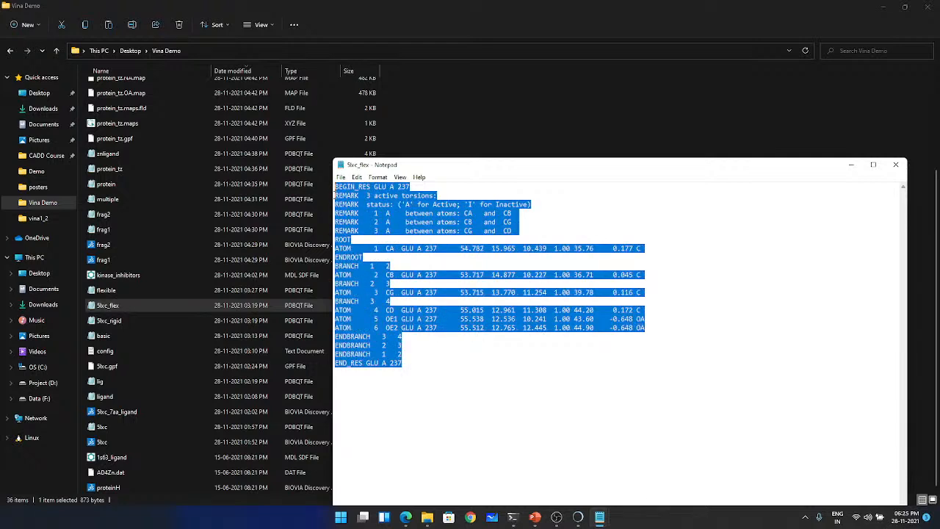
- Close the 5lxc_flex file and clear the recalled prepare_flexreceptor.py command from the terminal prompt
{"action": "left_click", "coordinate": [468, 425]}
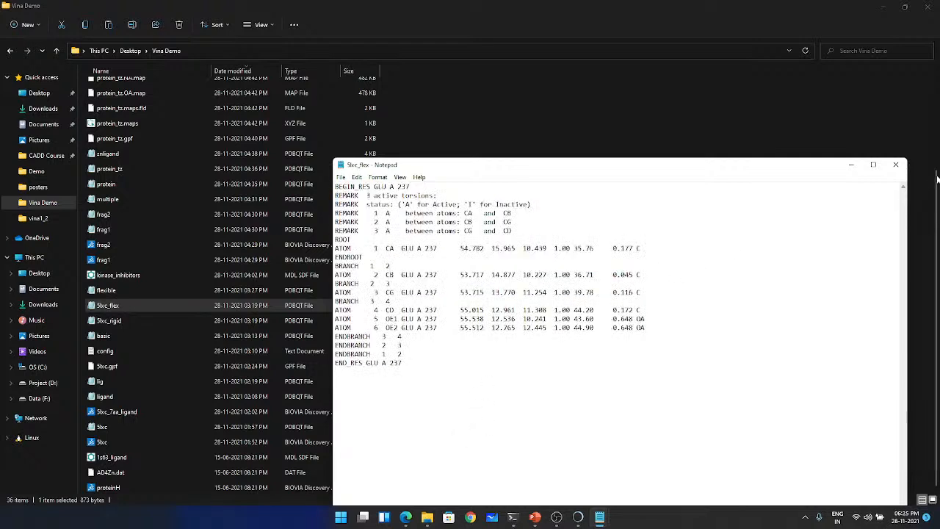
{"action": "left_click", "coordinate": [895, 167]}
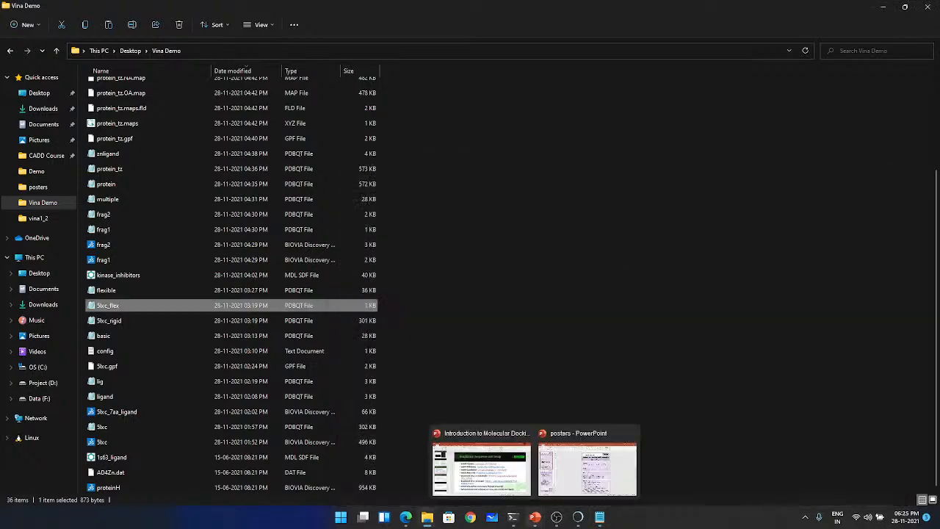
{"action": "mouse_move", "coordinate": [512, 518]}
{"action": "left_click", "coordinate": [475, 464]}
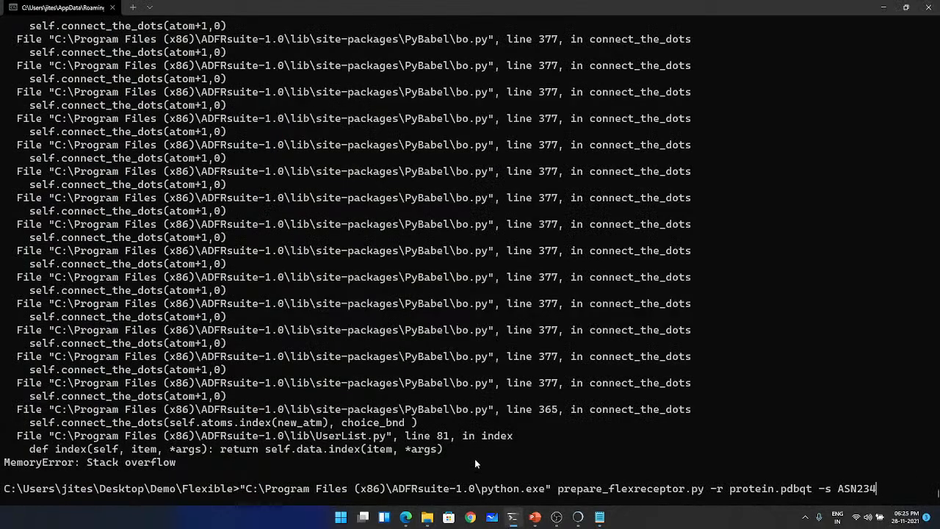
{"action": "key", "text": "Escape"}
{"action": "type", "text": "dir"}
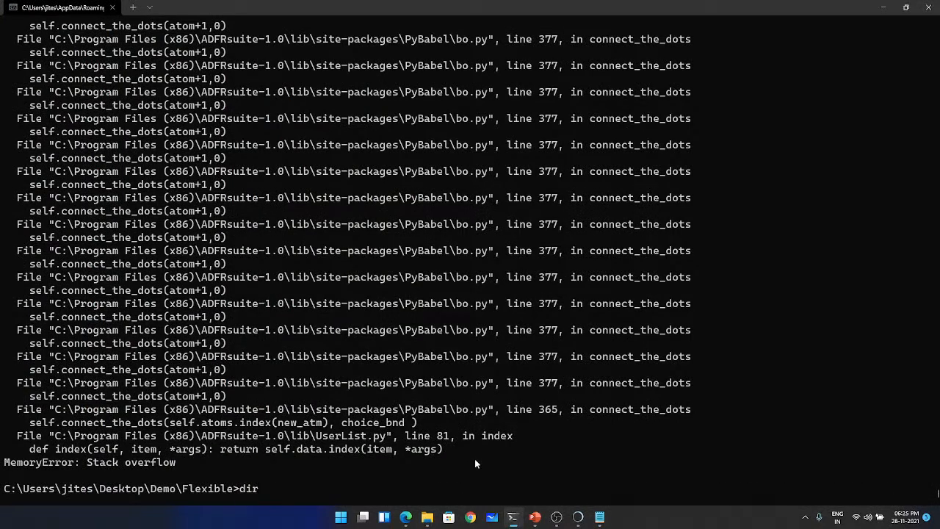
{"action": "key", "text": "BackSpace"}
{"action": "key", "text": "BackSpace"}
{"action": "key", "text": "BackSpace"}
- Begin a docking command at the prompt with ..\vina2.exe --receptor protein.pdbqt
{"action": "type", "text": "..\\vina2.exe --recetp"}
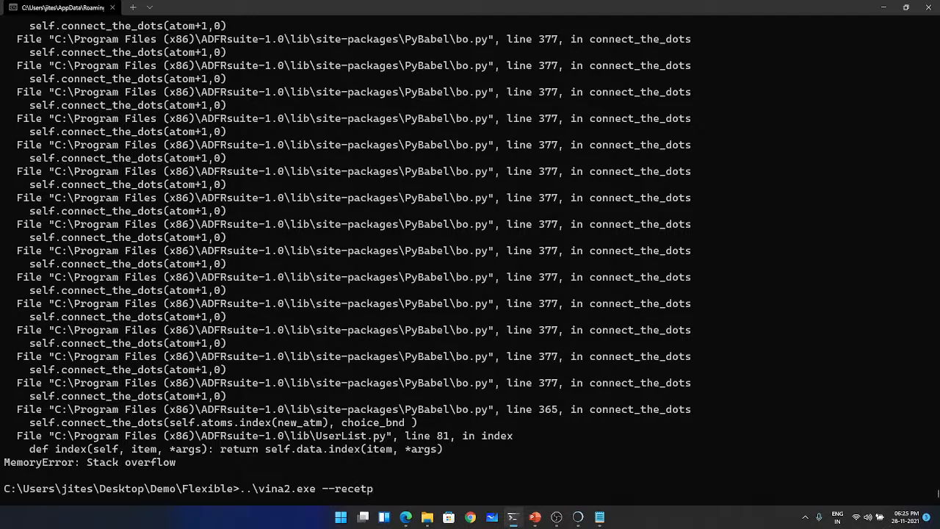
{"action": "key", "text": "BackSpace"}
{"action": "key", "text": "BackSpace"}
{"action": "type", "text": "pro"}
{"action": "key", "text": "BackSpace"}
{"action": "key", "text": "BackSpace"}
{"action": "type", "text": "tor prote"}
{"action": "key", "text": "Tab"}
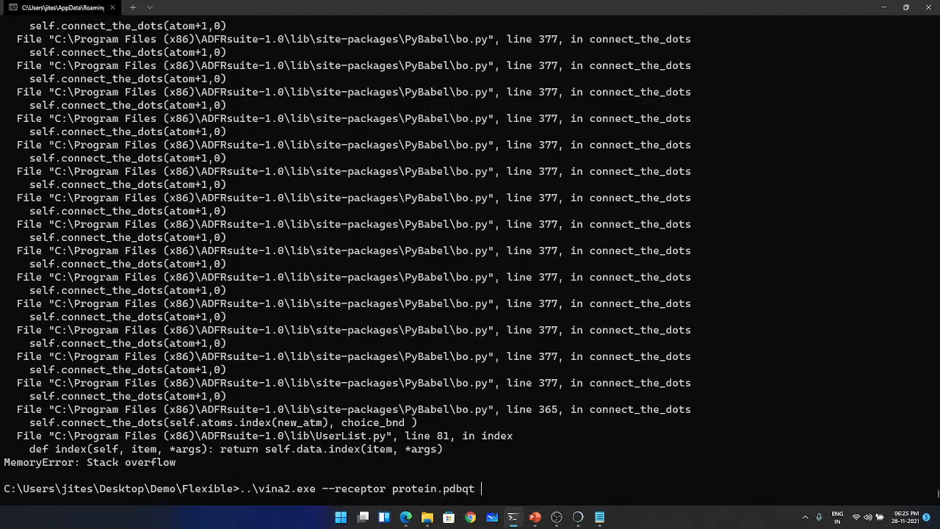
- Add --flex protein_flex.pdbqt to the Vina command and change the receptor file to protein_rigid.pdbqt
{"action": "type", "text": "--flex protein_flex.pdbqt"}
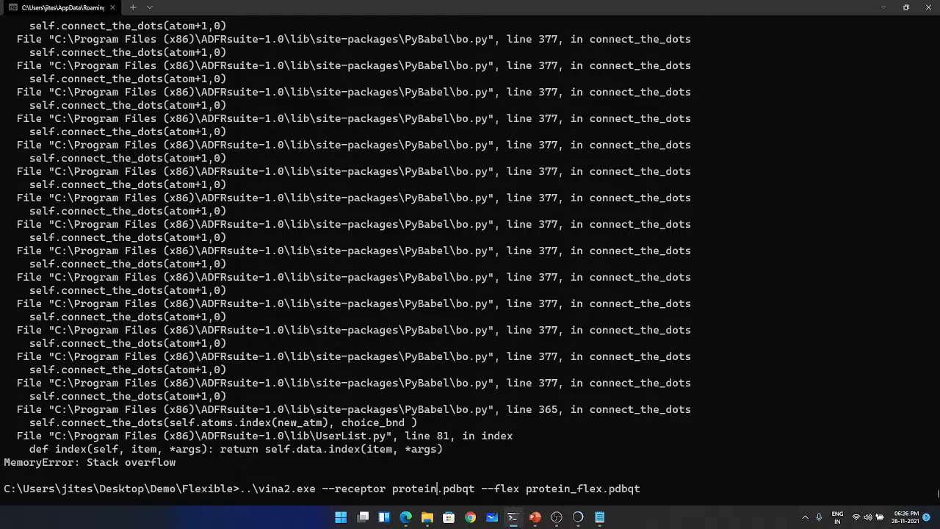
{"action": "type", "text": "_rigid"}
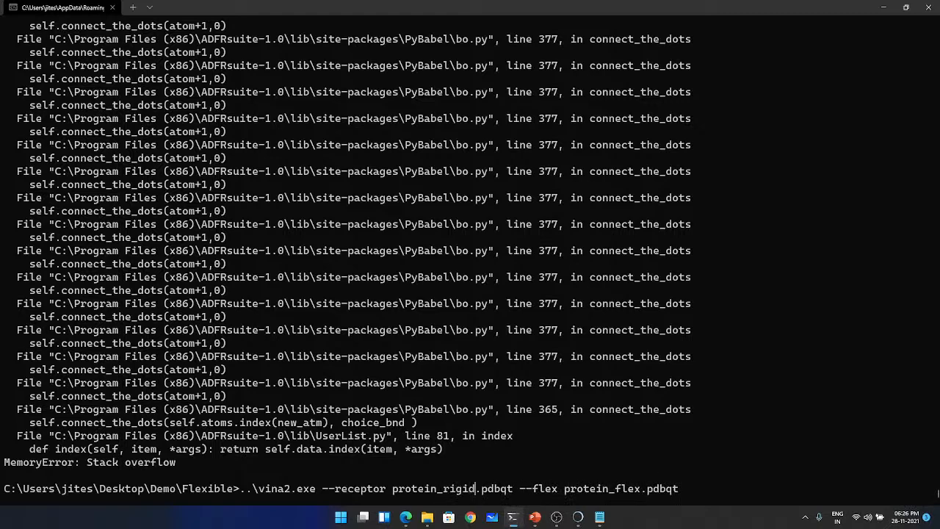
- Append --config configuration.txt to the end of the flexible docking command
{"action": "left_click_drag", "start_coordinate": [335, 491], "coordinate": [387, 491]}
{"action": "left_click", "coordinate": [551, 498]}
{"action": "type", "text": "--confid co"}
{"action": "key", "text": "Tab"}
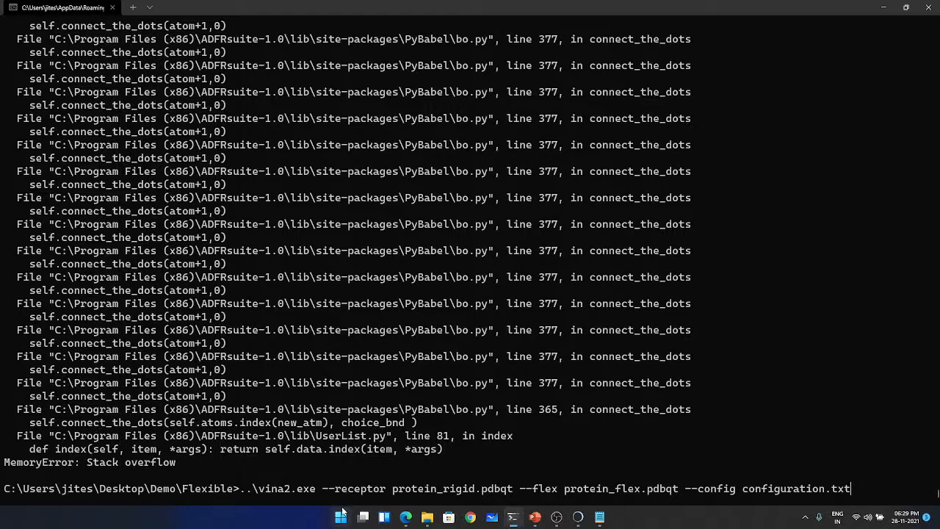
- Open the Practical Molecular Docking presentation from the Desktop in PowerPoint and present slide 15, "2. Flexible Docking", full screen
{"action": "mouse_move", "coordinate": [427, 517]}
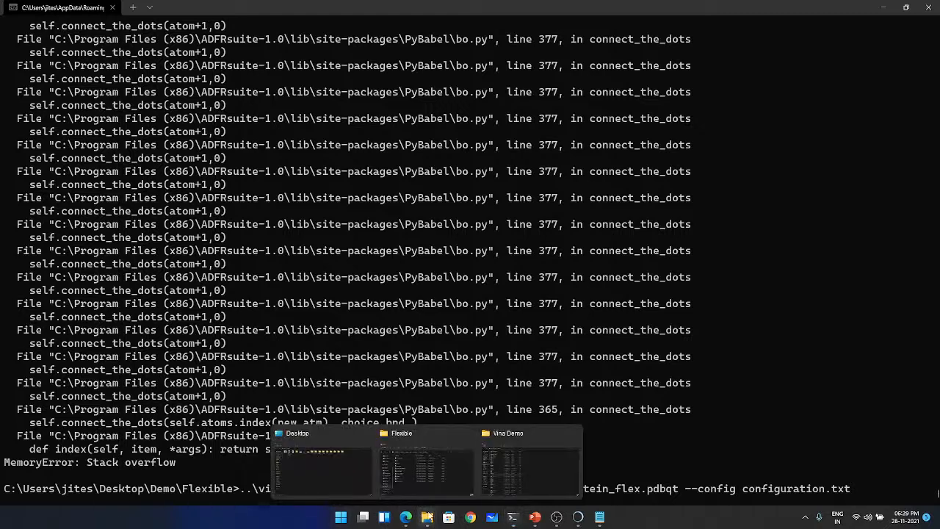
{"action": "left_click", "coordinate": [347, 470]}
{"action": "left_click_drag", "start_coordinate": [277, 4], "coordinate": [0, 37]}
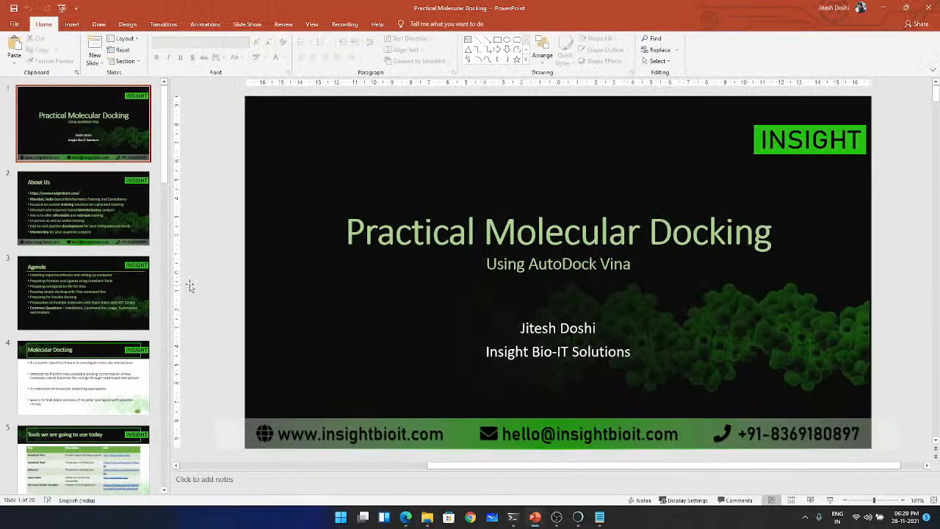
{"action": "scroll", "coordinate": [123, 322], "scroll_direction": "down", "scroll_amount": 5}
{"action": "scroll", "coordinate": [123, 321], "scroll_direction": "down", "scroll_amount": 10}
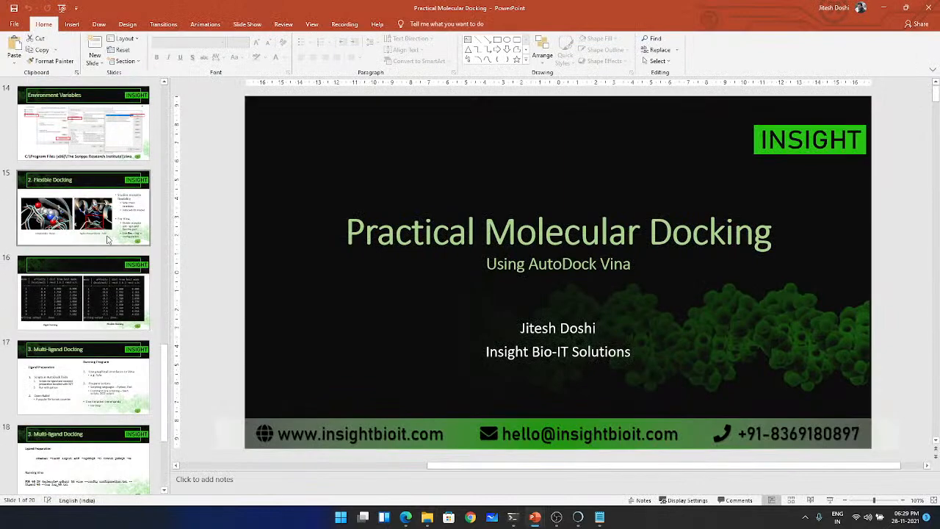
{"action": "left_click", "coordinate": [107, 235]}
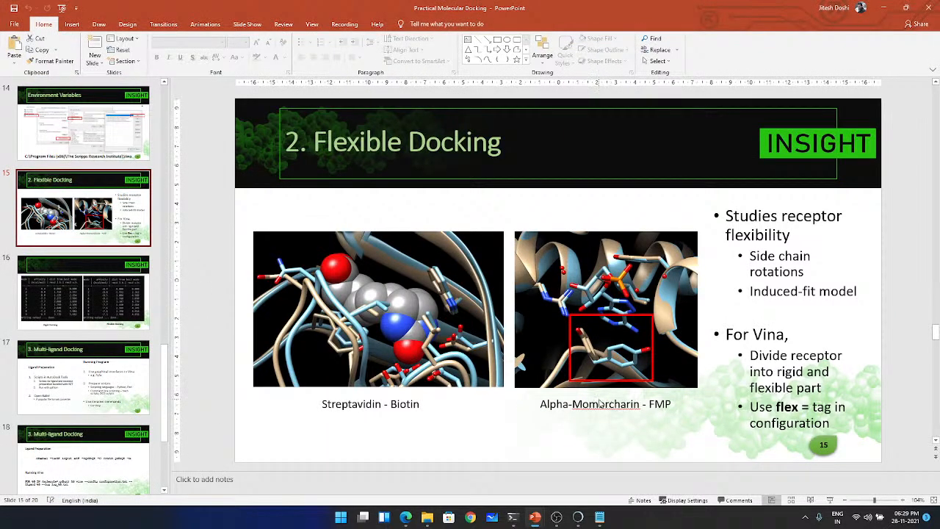
{"action": "key", "text": "shift+F5"}
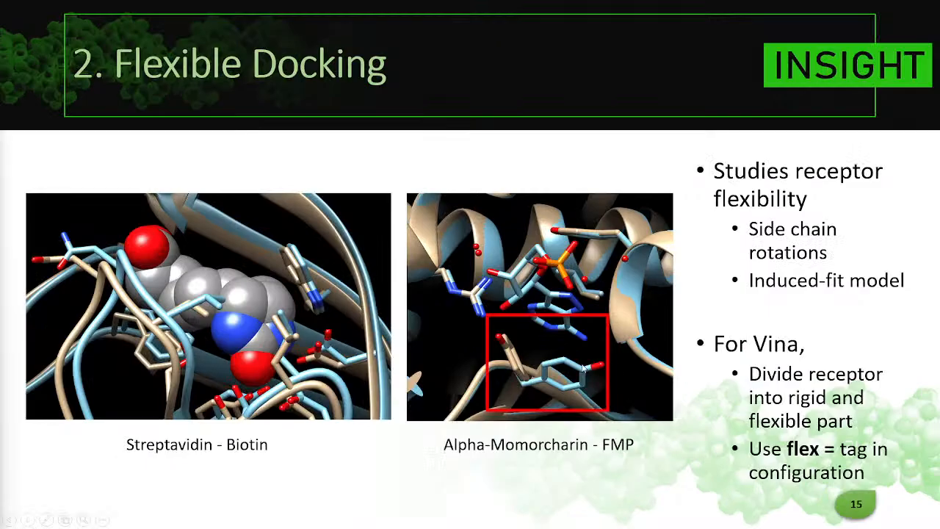